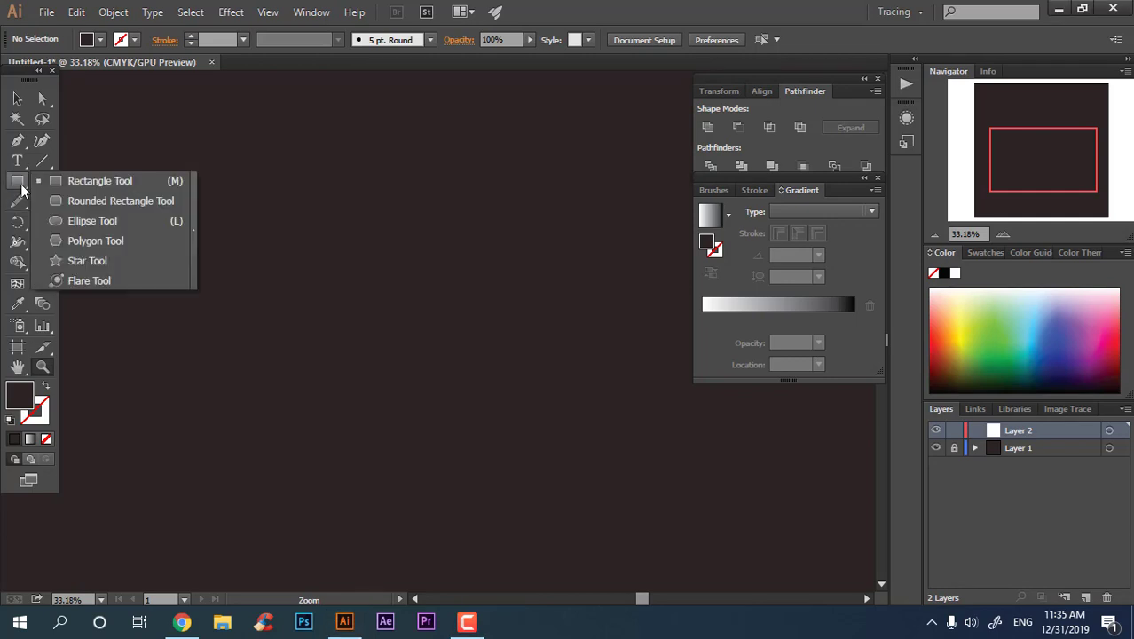
Step: Draw a wide, flat ellipse across the canvas and fill it bright pink #F93A7F
drag(17, 180, 88, 220)
drag(206, 245, 663, 320)
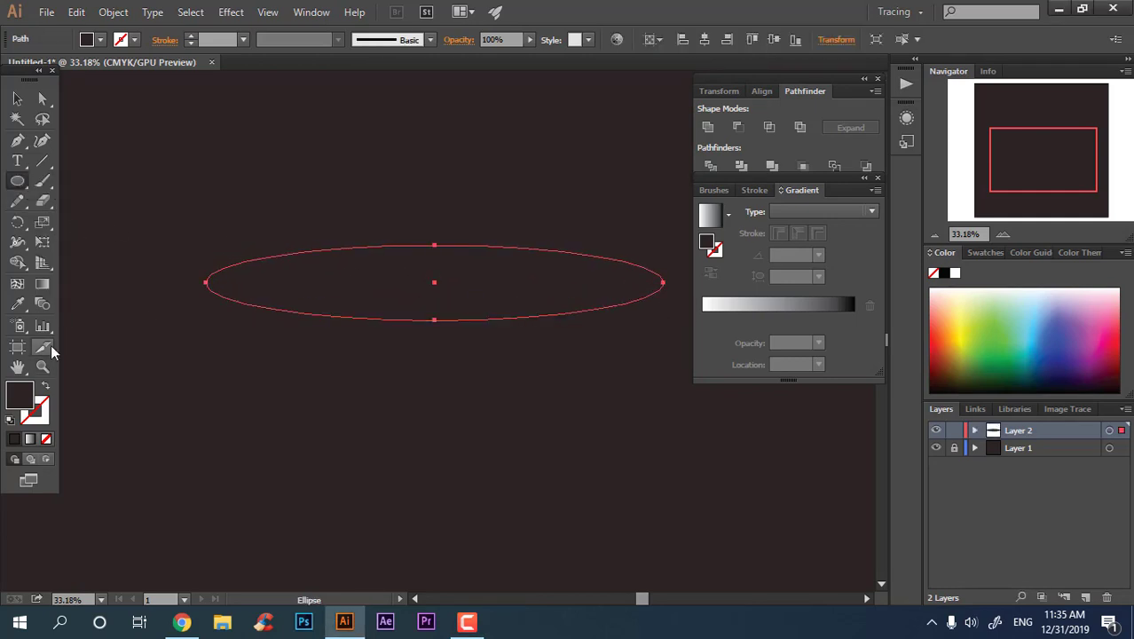
double_click(18, 404)
click(537, 251)
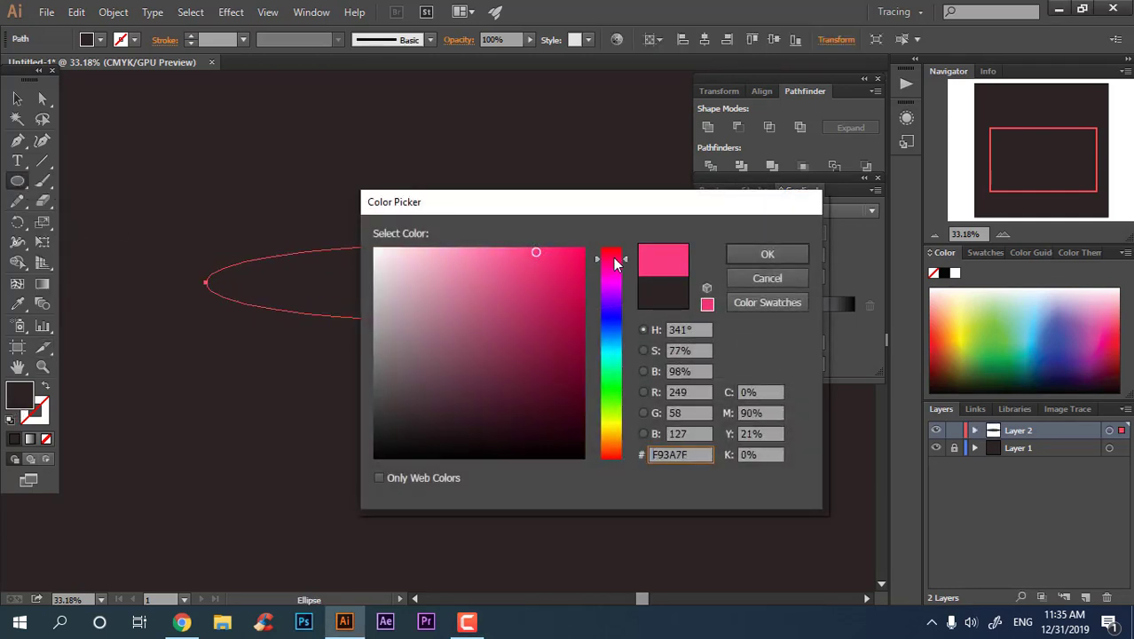
click(767, 253)
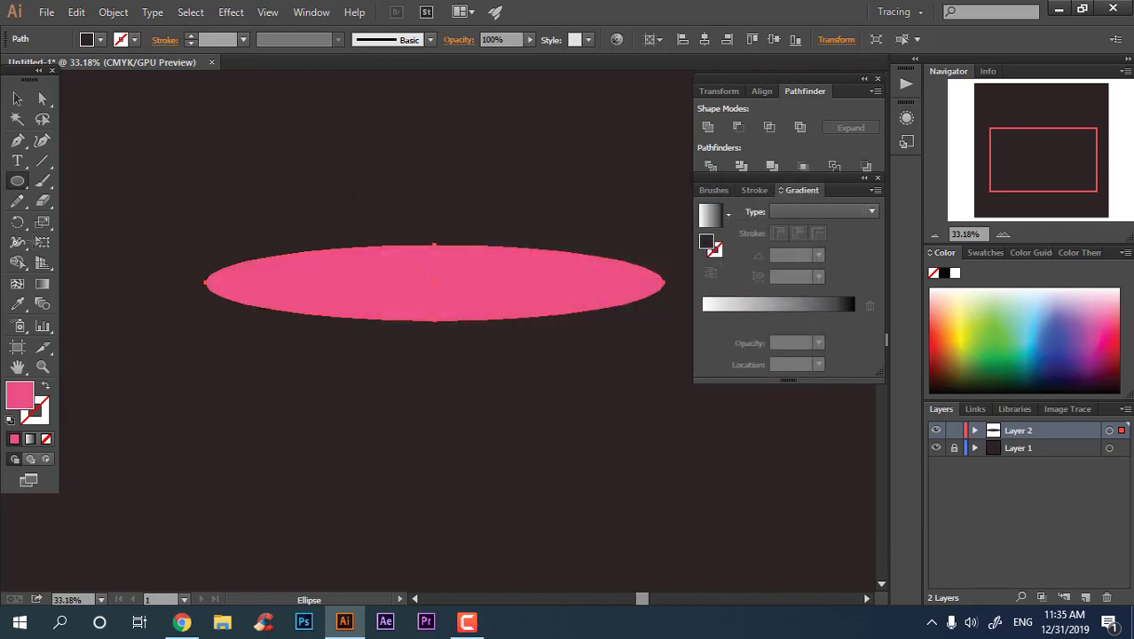
click(206, 284)
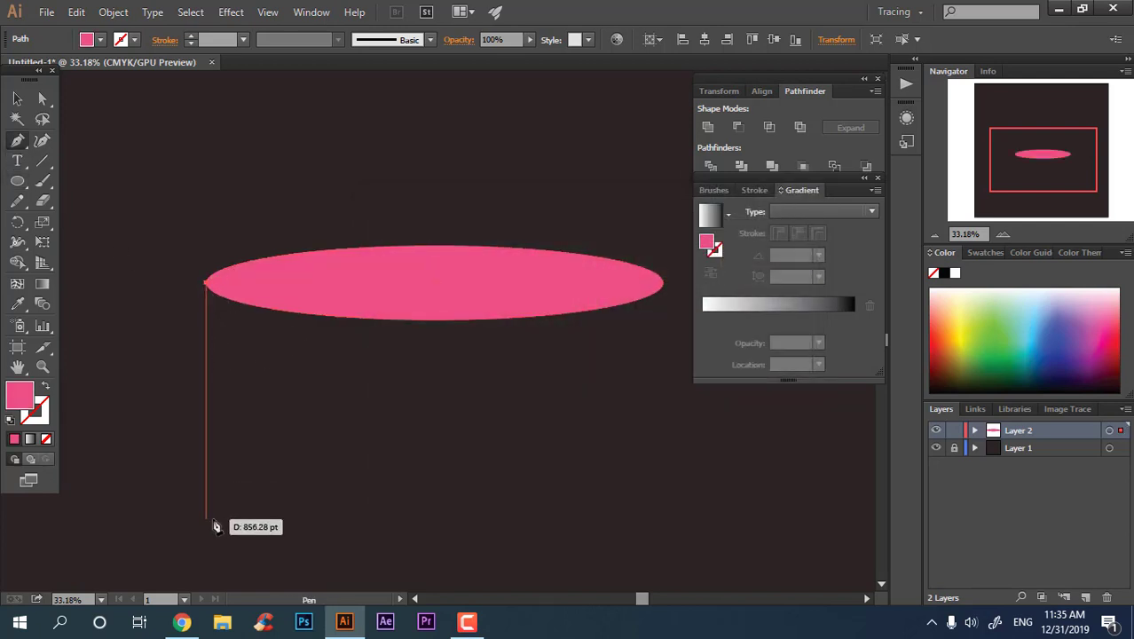
Step: Pen-draw a closed body shape under the ellipse and bend its bottom edge downward with the Curvature tool
click(213, 519)
click(666, 483)
click(664, 284)
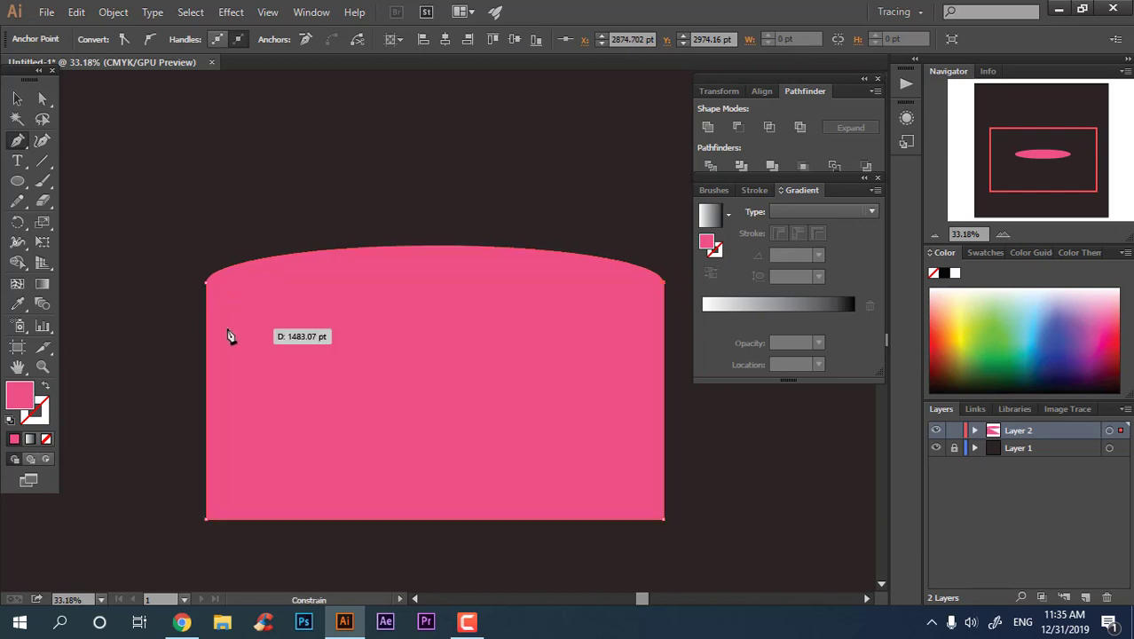
click(206, 284)
click(42, 140)
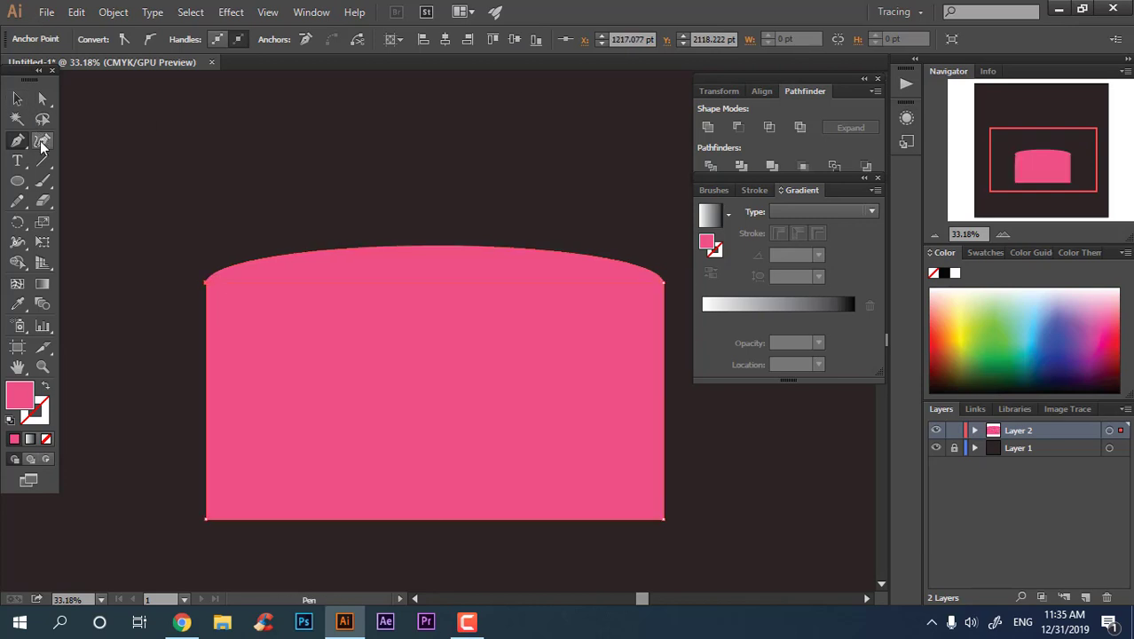
mouse_move(433, 520)
mouse_down()
mouse_move(431, 558)
mouse_move(411, 497)
mouse_up()
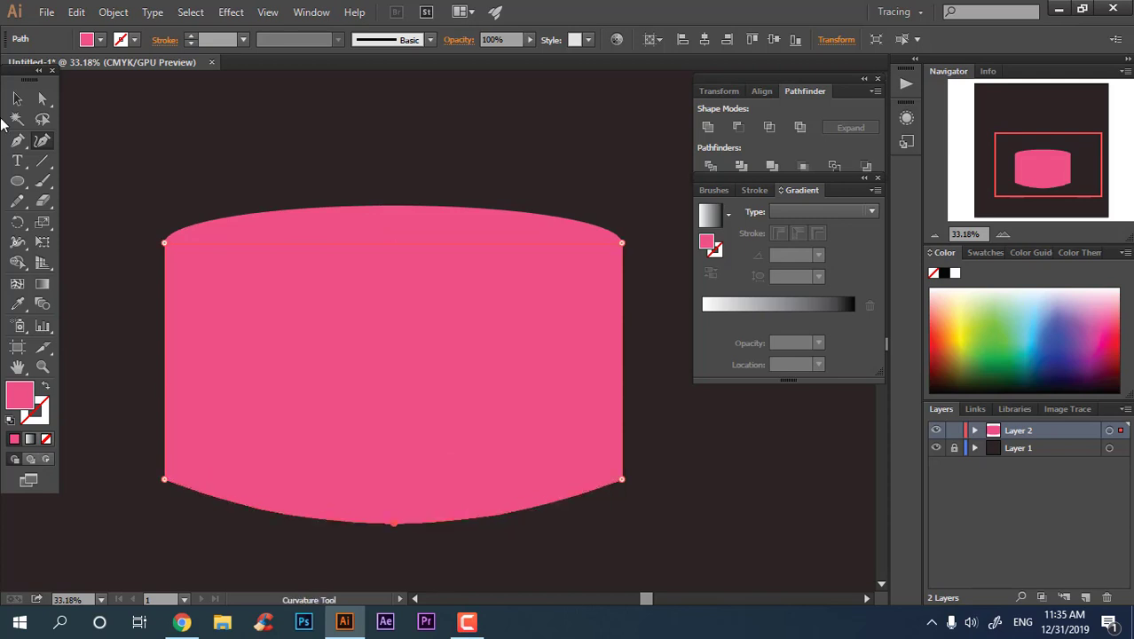
Step: Fill the cake body a pale cream shade
key(v)
double_click(20, 394)
drag(612, 260, 618, 434)
click(411, 257)
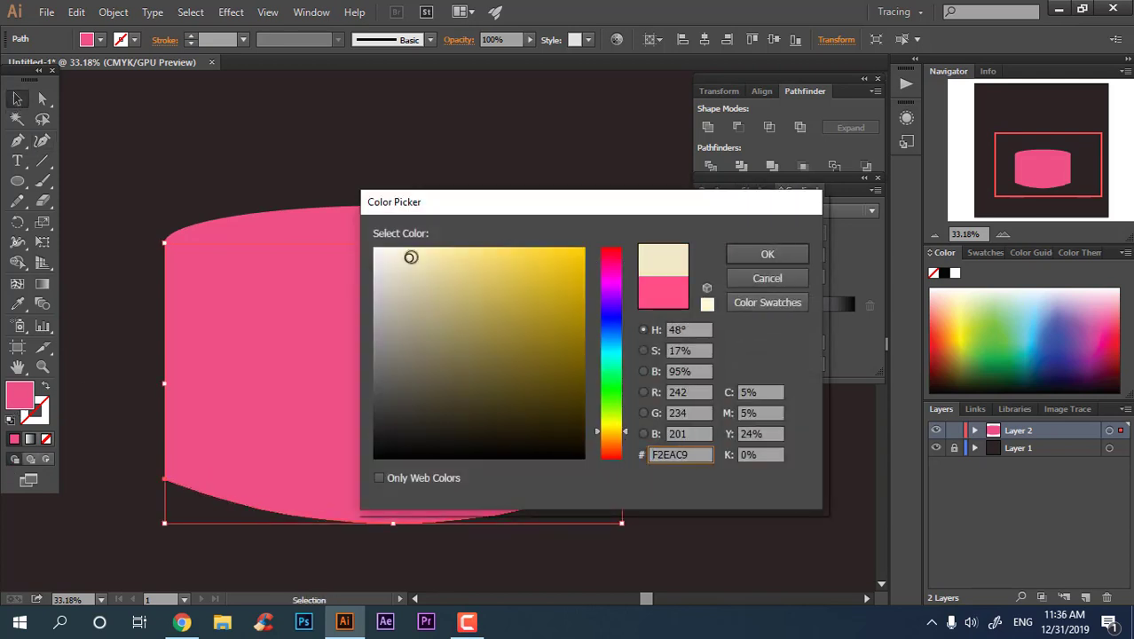
click(768, 255)
click(144, 157)
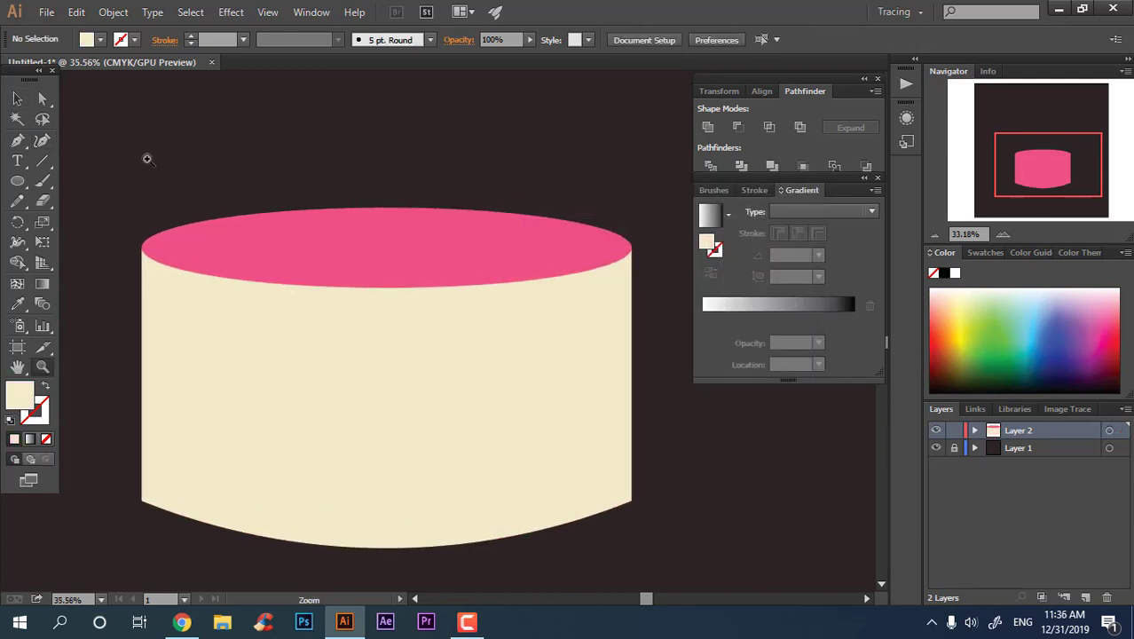
Step: Change the cake body's fill to a warmer cream-yellow, #F2E4AA
click(248, 438)
key(a)
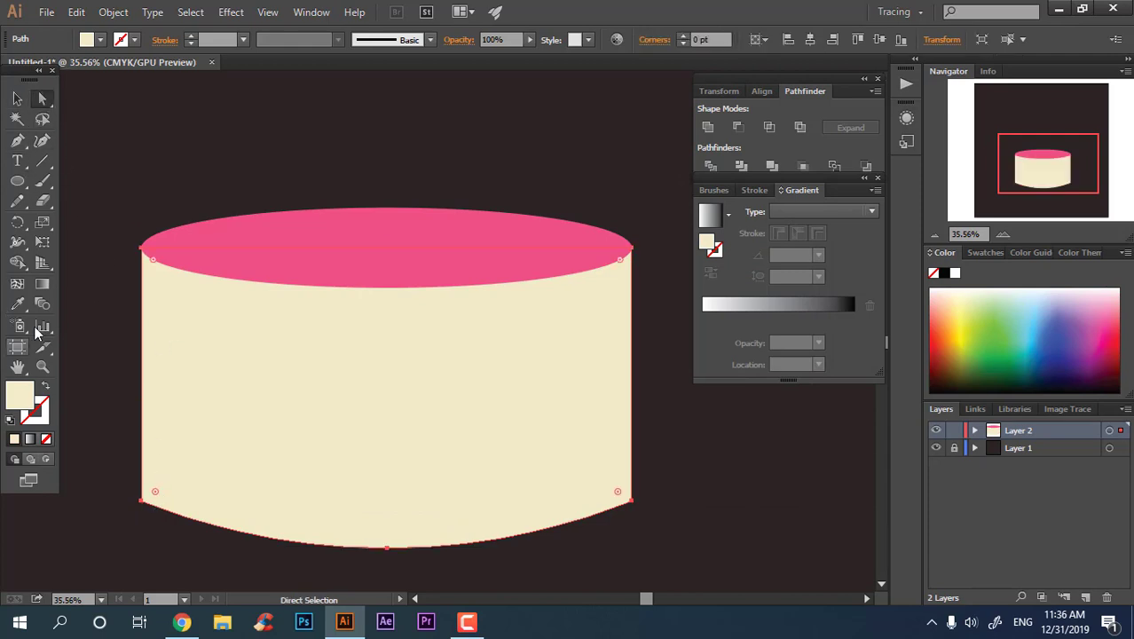
double_click(19, 406)
click(435, 255)
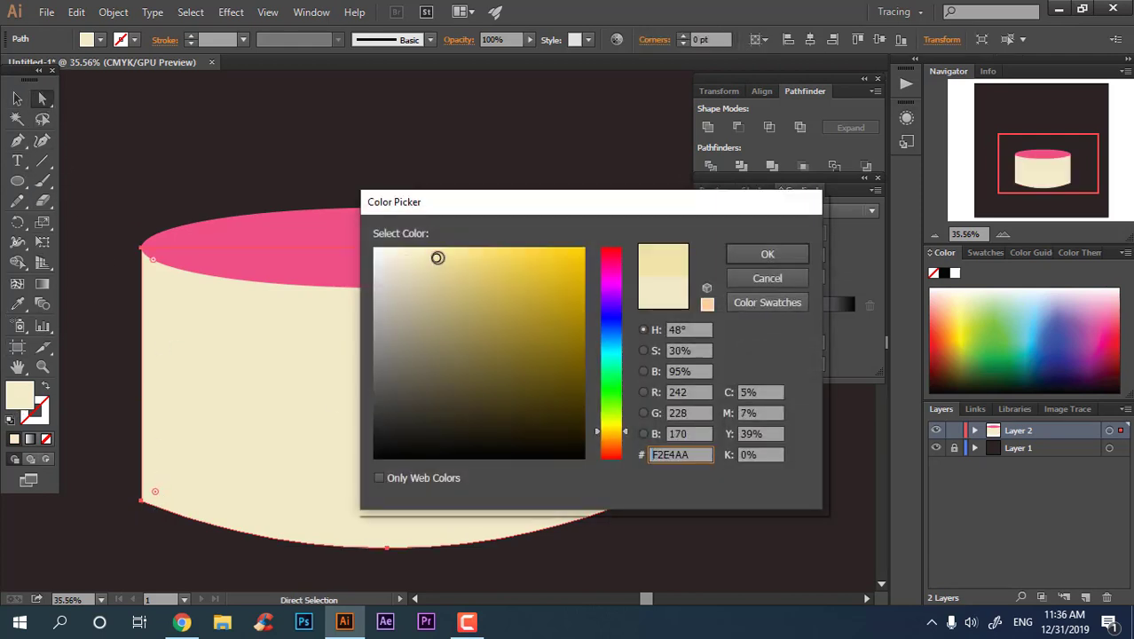
click(760, 253)
click(246, 183)
Step: Pen-draw a closed, wavy drip path across the top of the cake body
key(p)
click(133, 255)
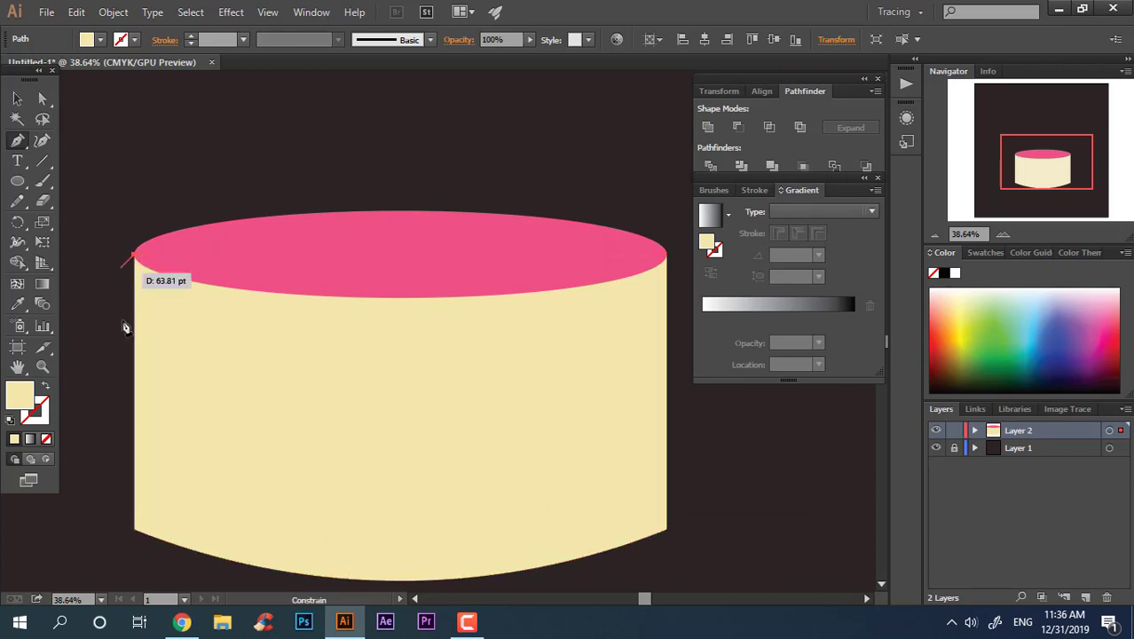
click(144, 345)
mouse_move(197, 339)
mouse_down()
mouse_move(236, 334)
mouse_move(223, 271)
mouse_up()
drag(185, 341, 238, 283)
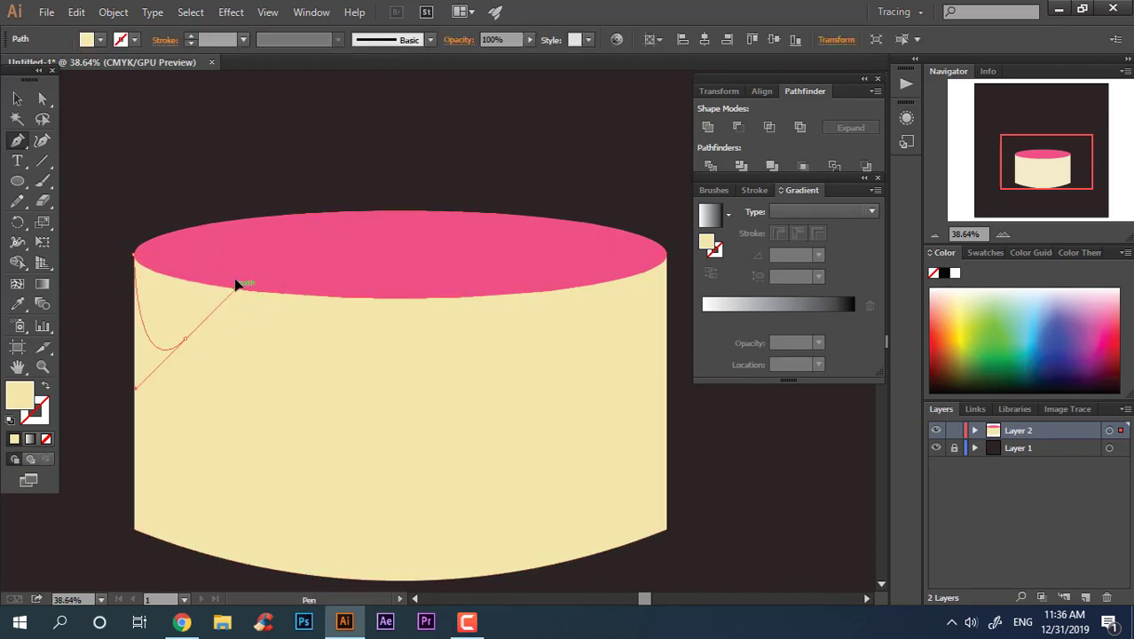
drag(202, 338, 226, 287)
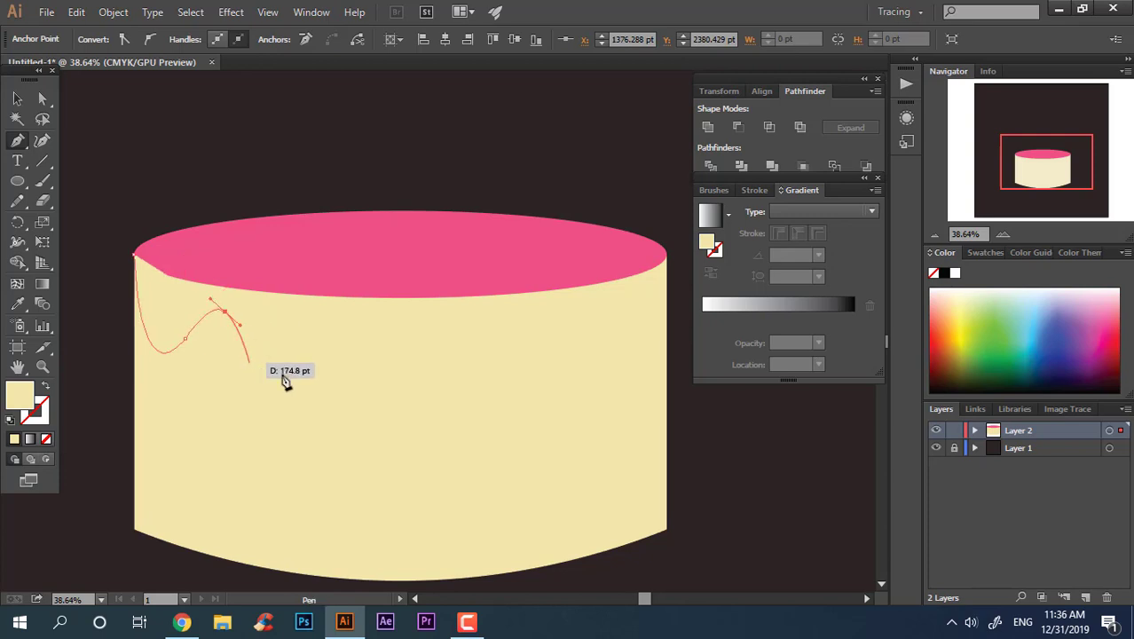
mouse_move(319, 371)
mouse_down()
mouse_move(423, 337)
mouse_move(470, 393)
mouse_move(501, 342)
mouse_move(562, 392)
mouse_move(586, 331)
mouse_move(632, 332)
mouse_up()
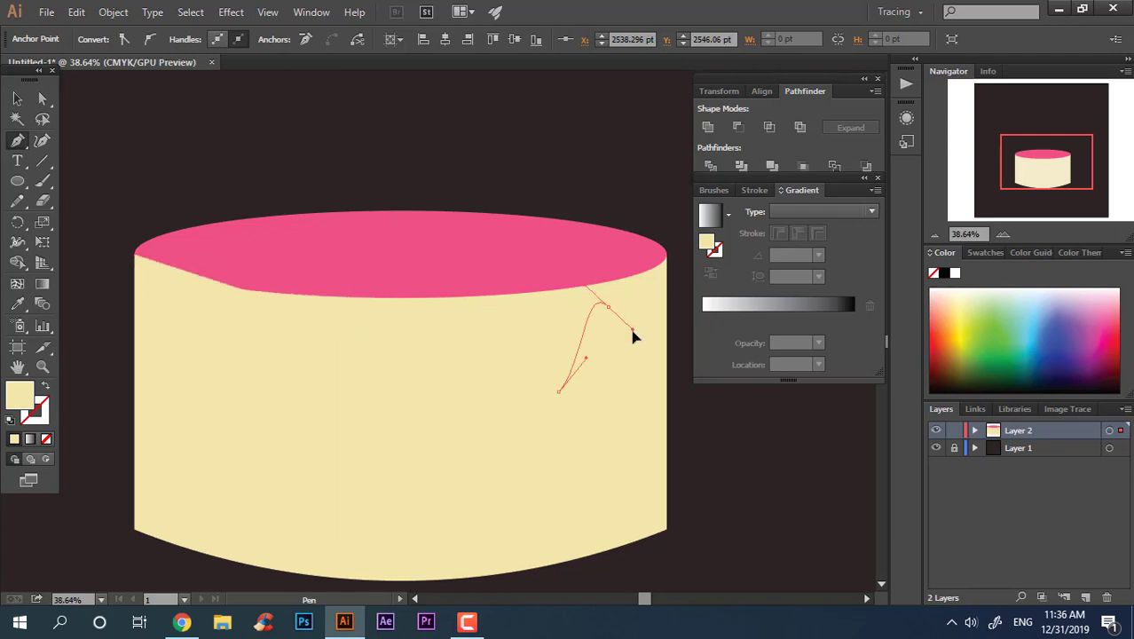
drag(635, 381, 655, 395)
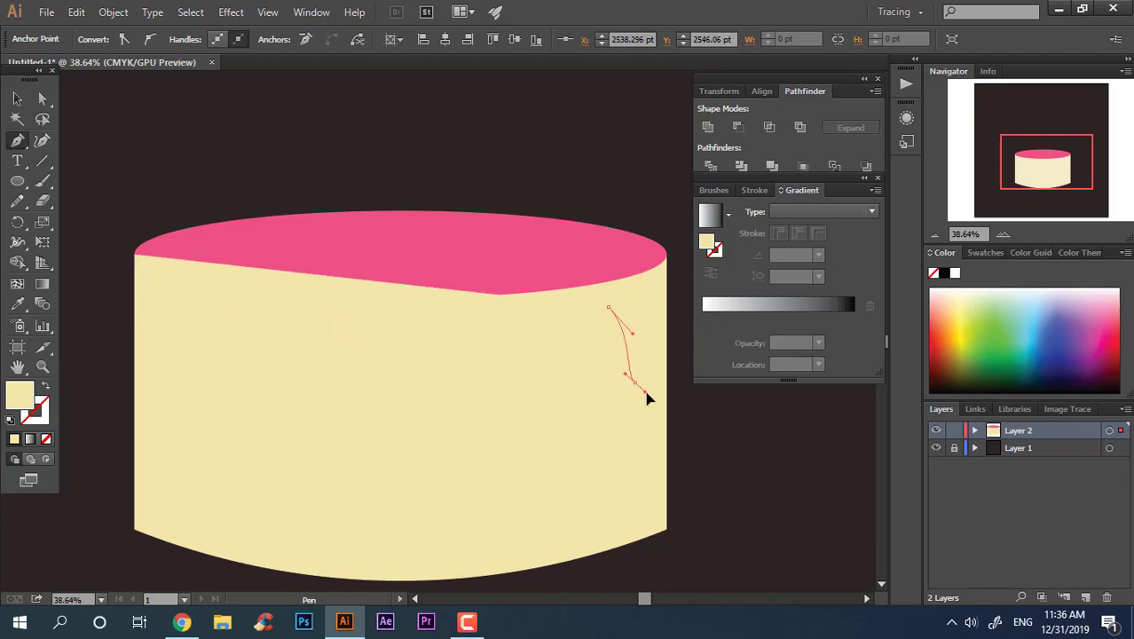
click(667, 255)
click(136, 255)
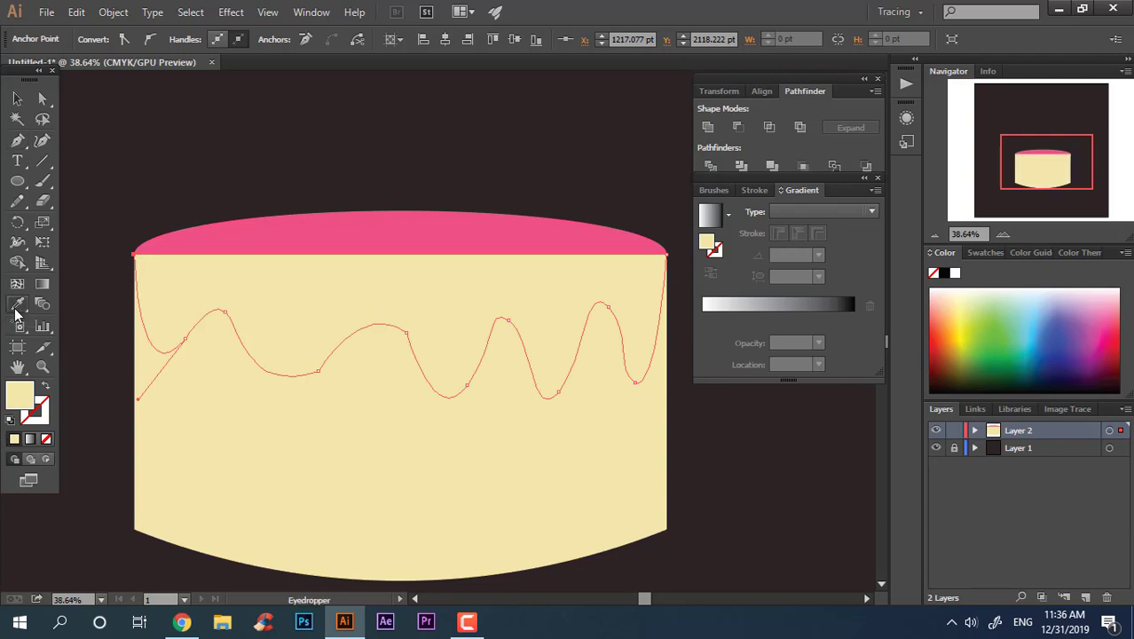
Step: Sample the top's pink onto the drips, then make them a darker pink, #E23779
click(202, 248)
double_click(20, 395)
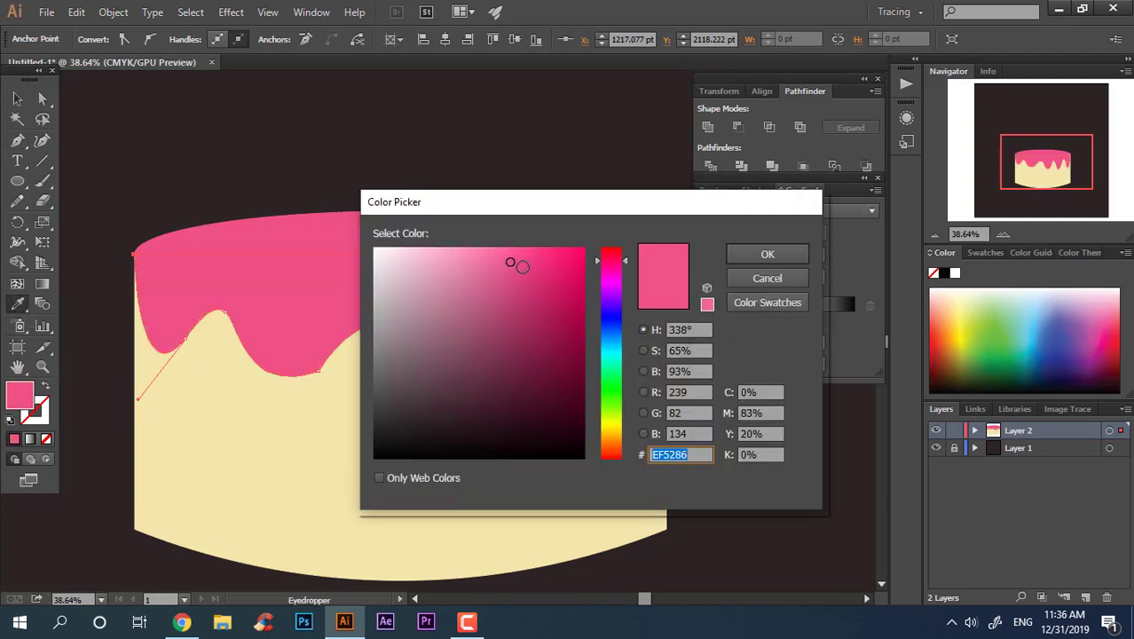
click(766, 254)
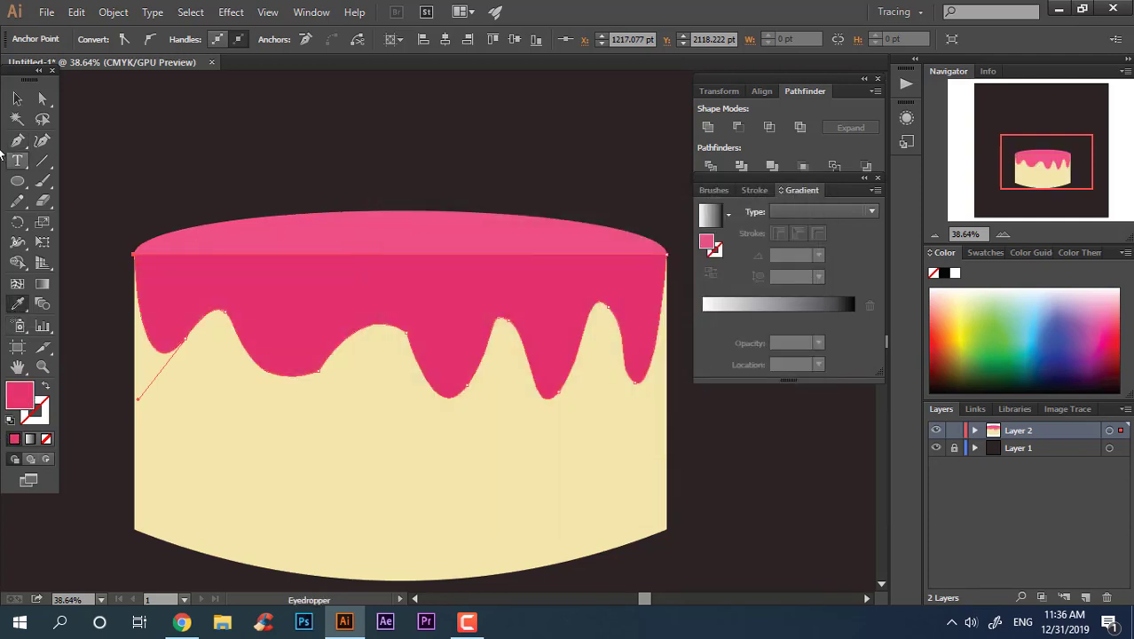
click(17, 99)
key(z)
drag(274, 188, 294, 187)
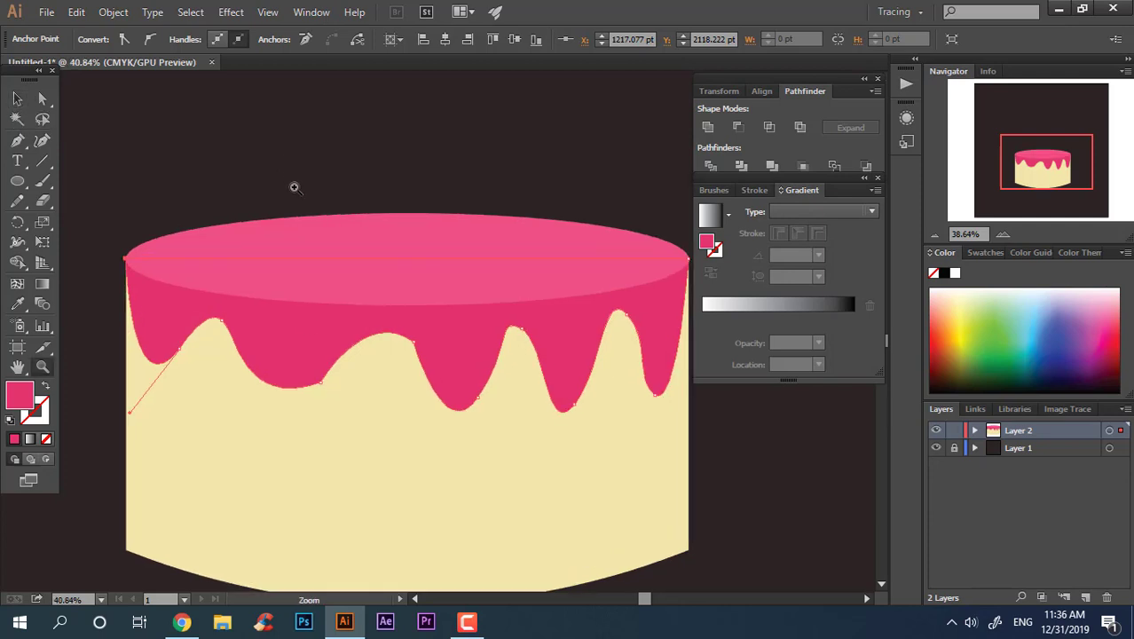
Step: Add a Curvature point to reshape the curve of a right-hand drip
click(42, 140)
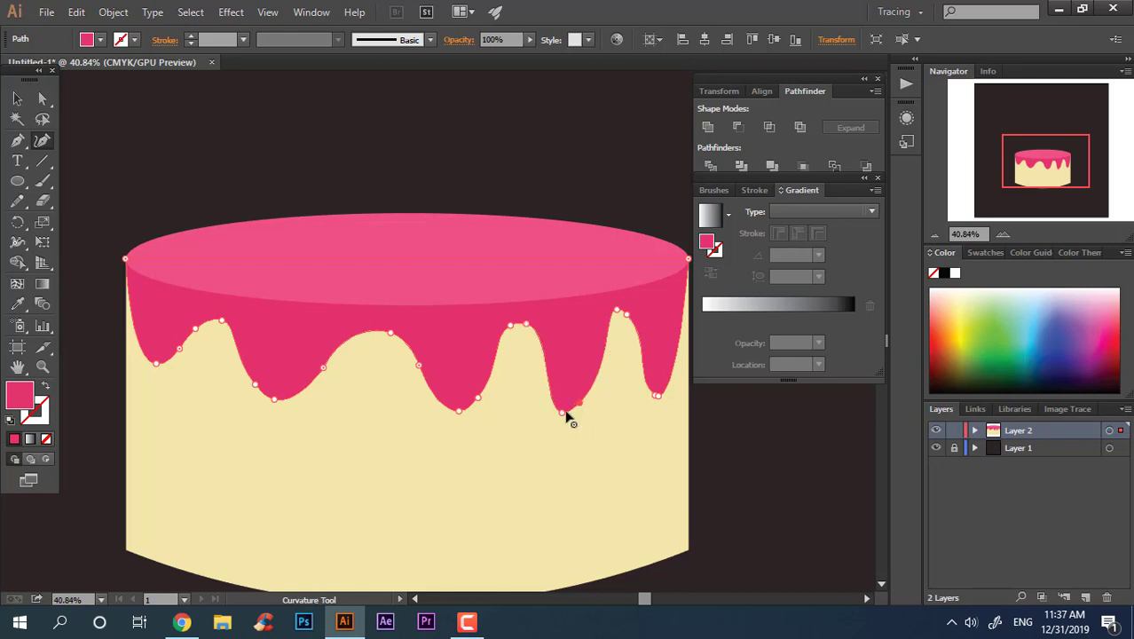
click(590, 410)
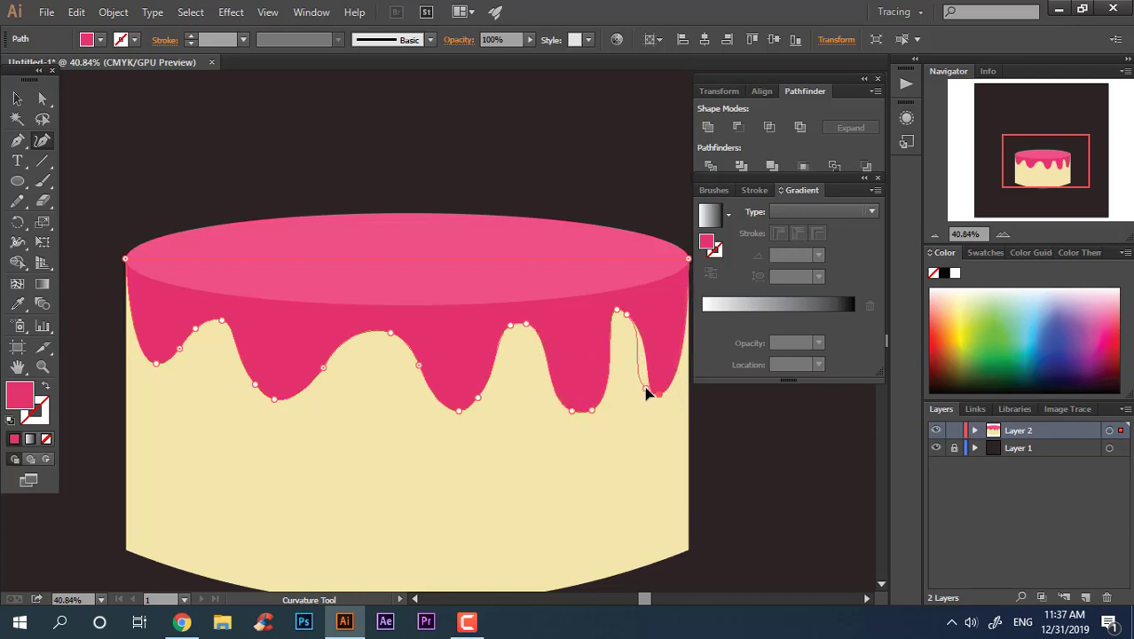
scroll(672, 375, right, 3)
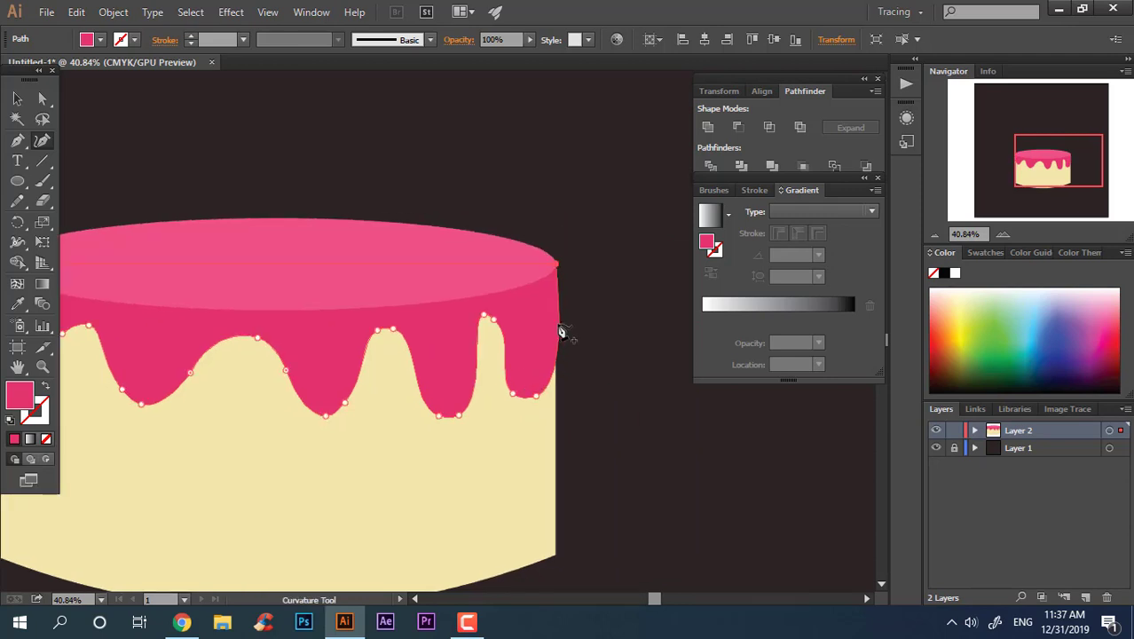
key(z)
alt+click(486, 435)
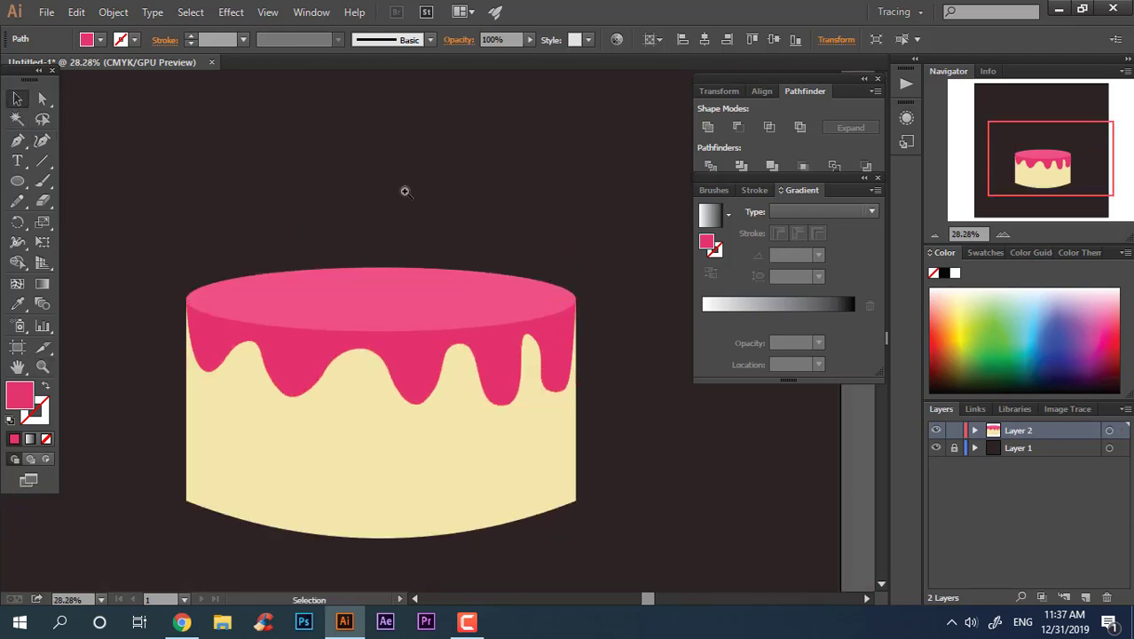
click(339, 281)
click(567, 403)
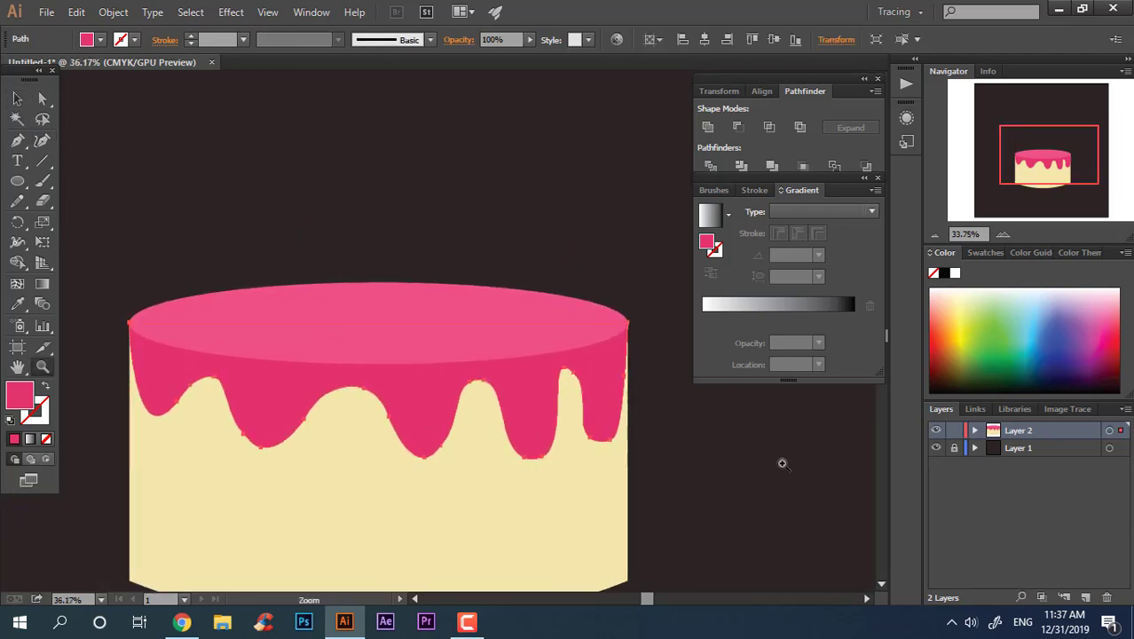
scroll(709, 434, up, 5)
Step: Delete the right drip's bottom point so the drip is flush with the cake's edge
key(shift+grave)
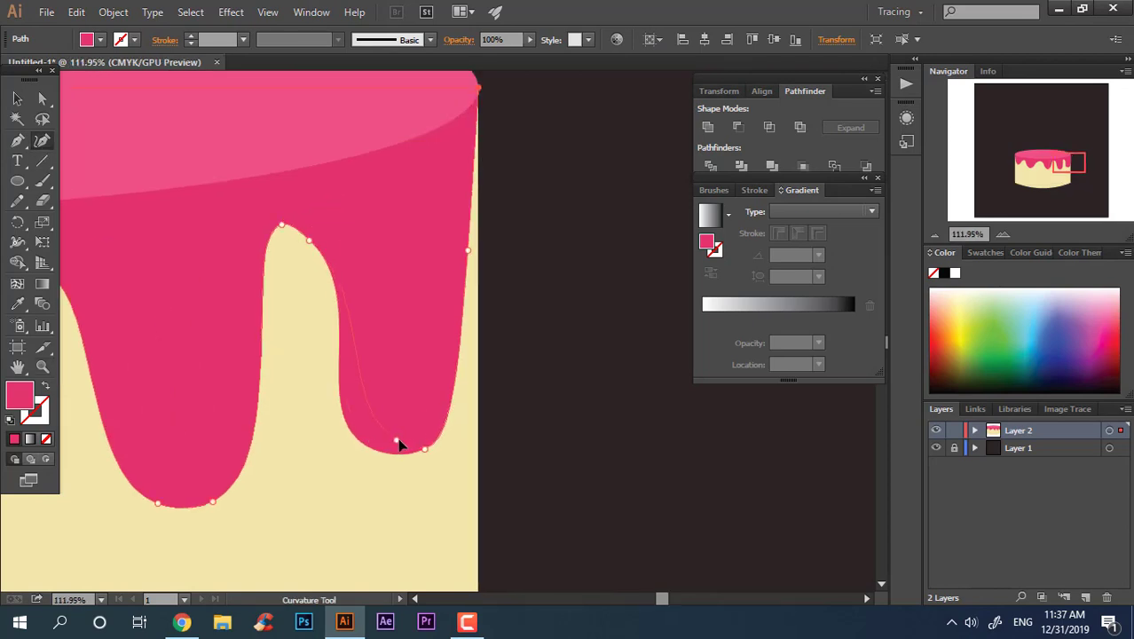
click(397, 442)
key(Delete)
scroll(466, 380, down, 3)
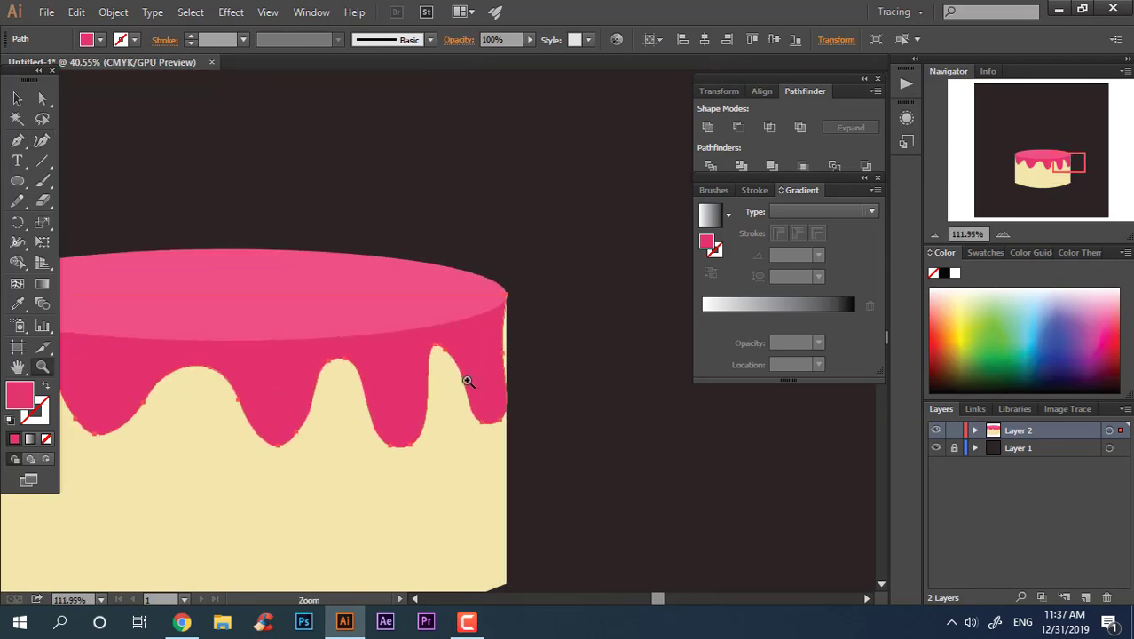
scroll(526, 337, down, 1)
scroll(526, 337, up, 4)
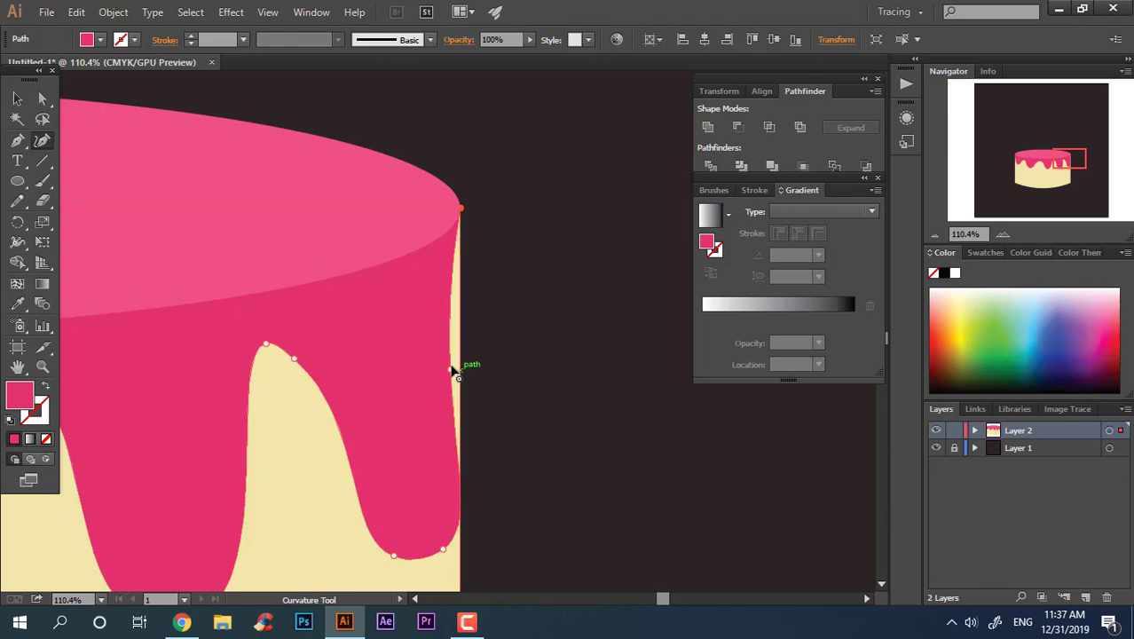
scroll(462, 367, down, 3)
scroll(253, 306, down, 1)
scroll(367, 304, up, 1)
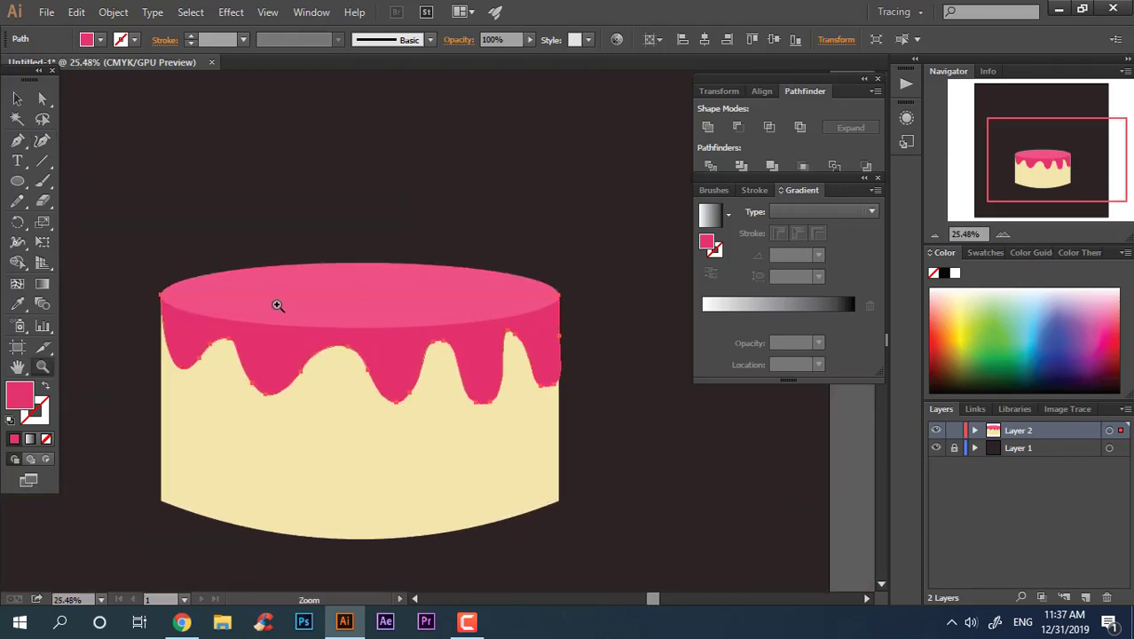
Step: Select the whole pink drip shape with the Selection tool
key(v)
click(278, 303)
click(152, 149)
scroll(271, 263, up, 2)
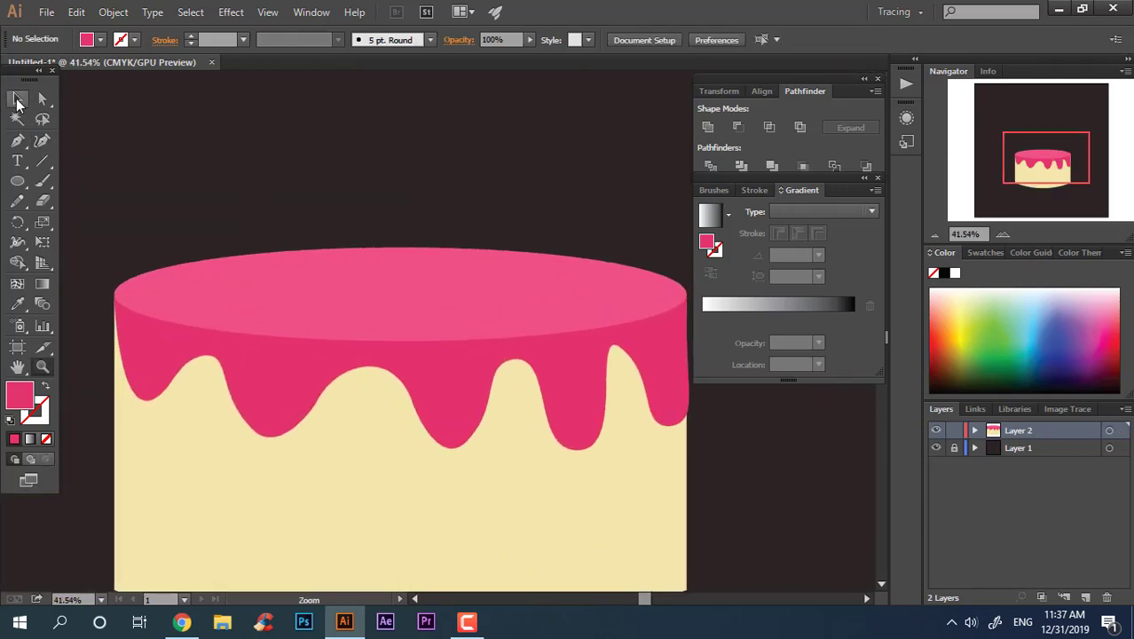
key(z)
scroll(266, 414, down, 1)
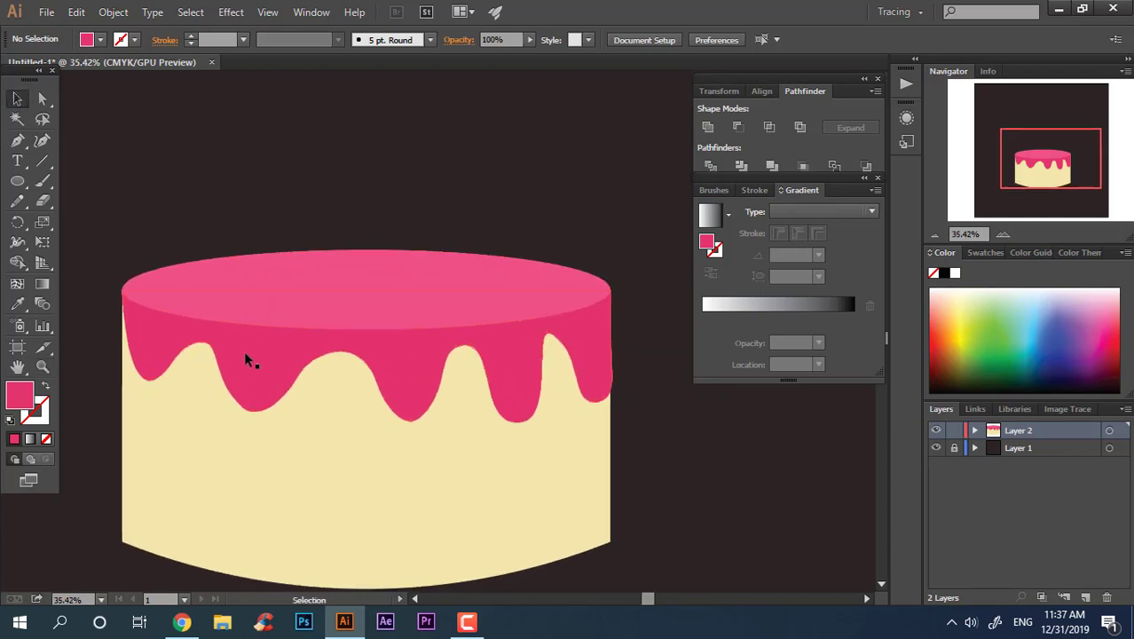
click(247, 358)
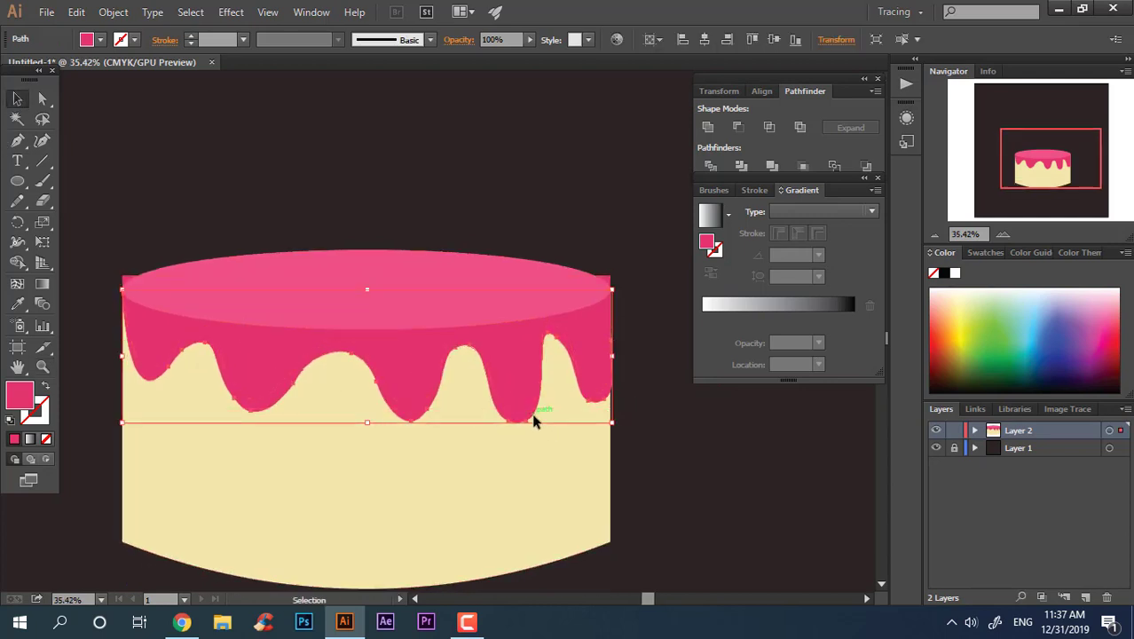
Step: Set the drip shape's fill to darker pink C91B5A
double_click(10, 408)
text(C91B5A)
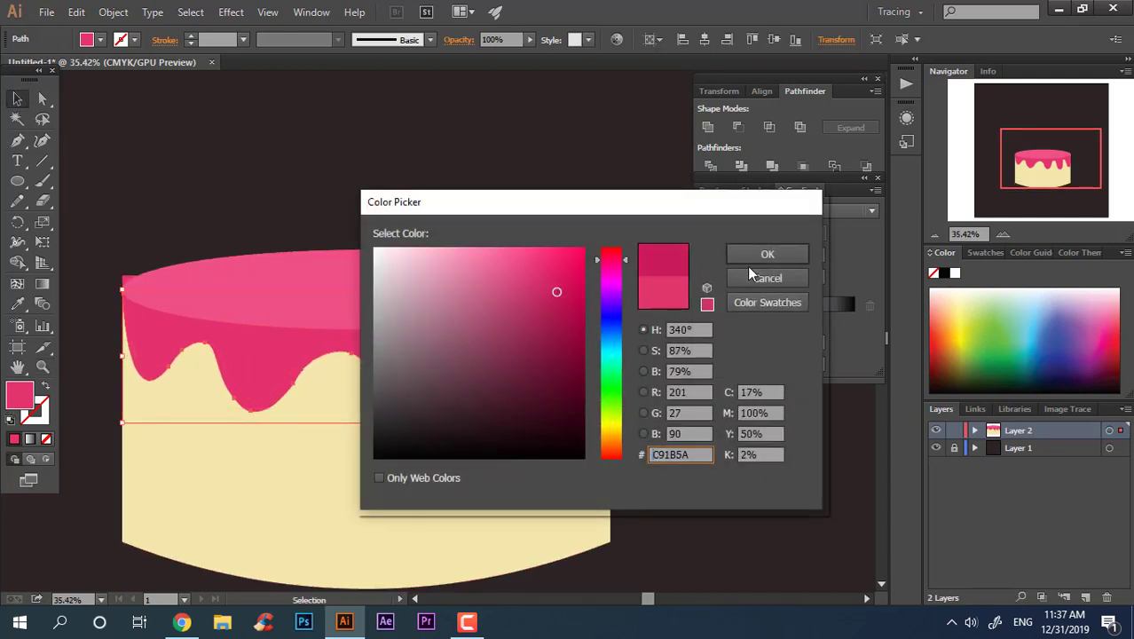
click(767, 255)
click(701, 521)
key(z)
click(358, 404)
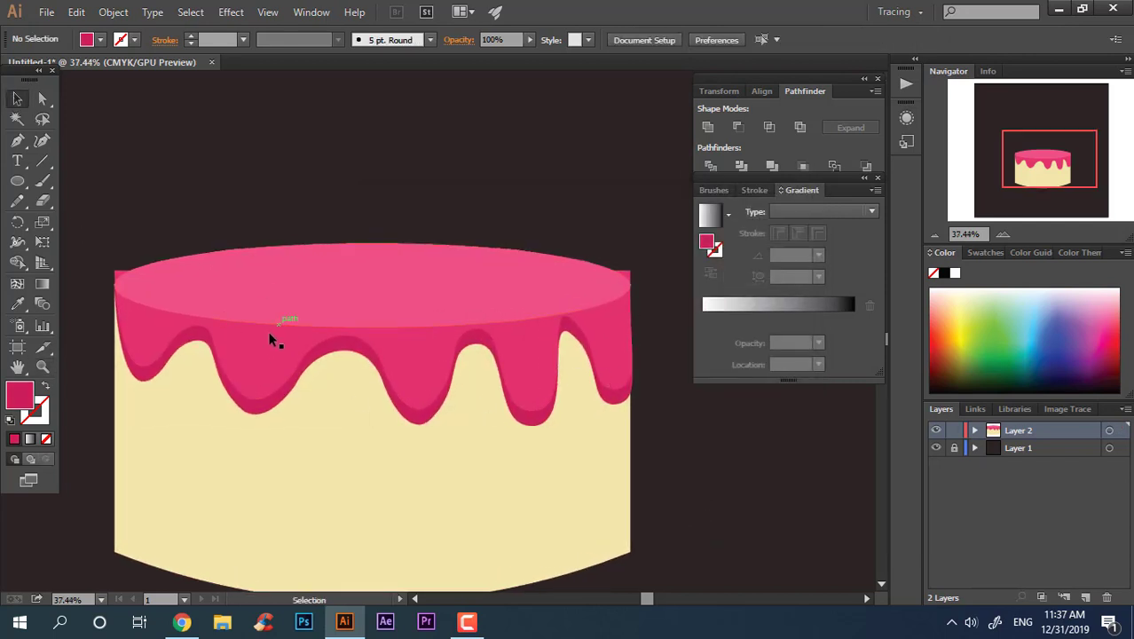
Step: Drag the icing's top-right anchor inward to reshape its right edge
click(272, 339)
click(41, 98)
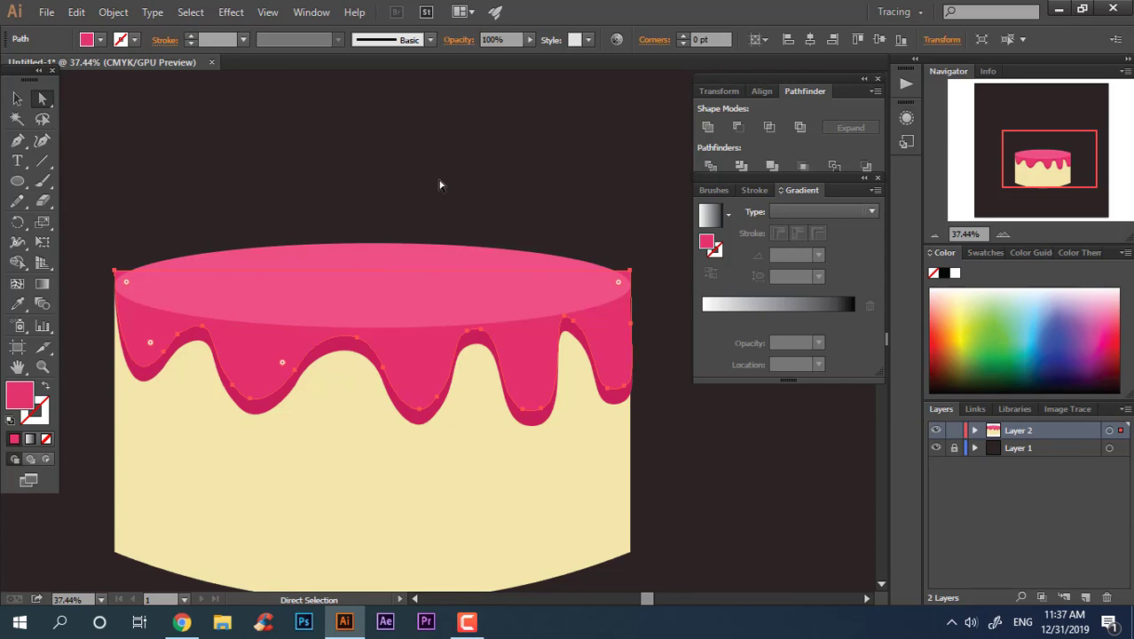
click(635, 274)
drag(638, 271, 582, 286)
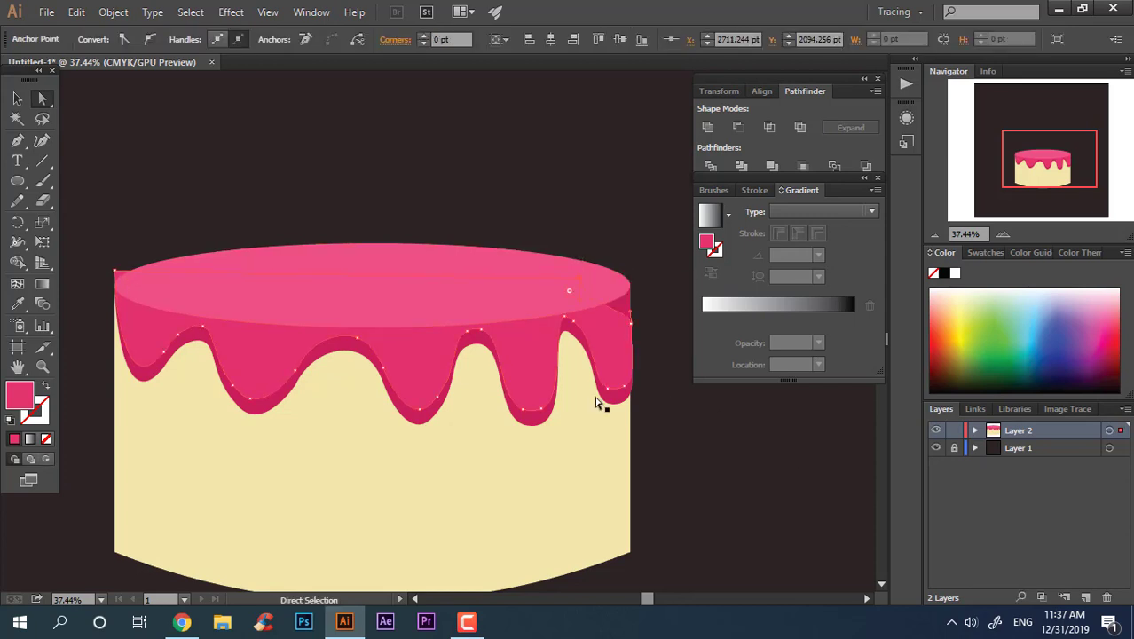
key(v)
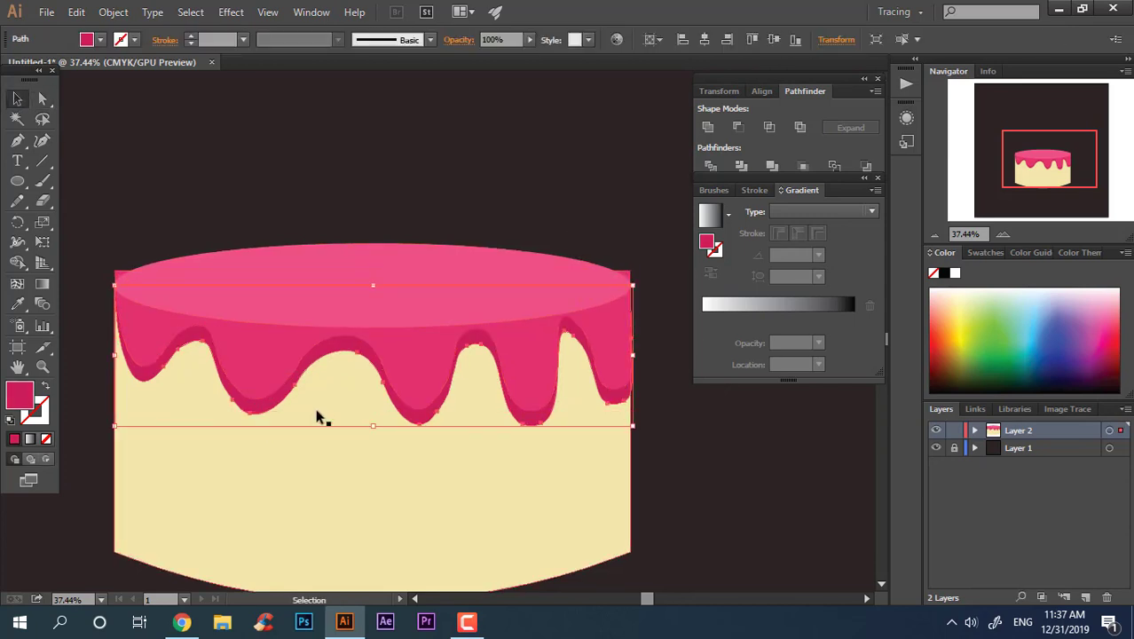
Step: Ungroup the icing from the top ellipse
right_click(692, 415)
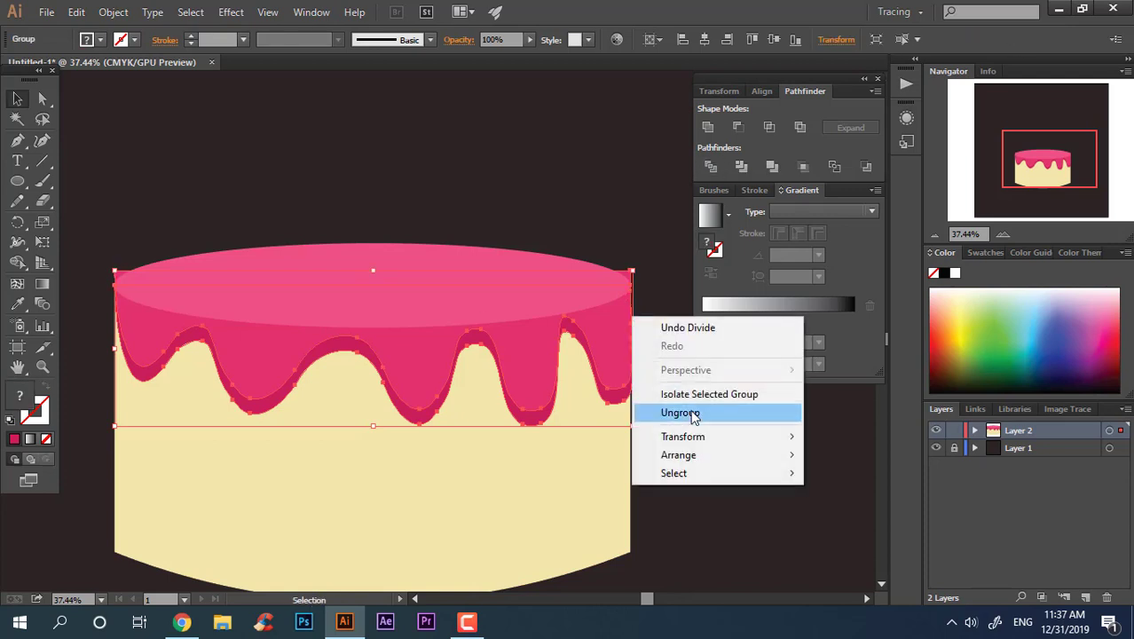
click(680, 413)
click(628, 277)
click(654, 365)
key(z)
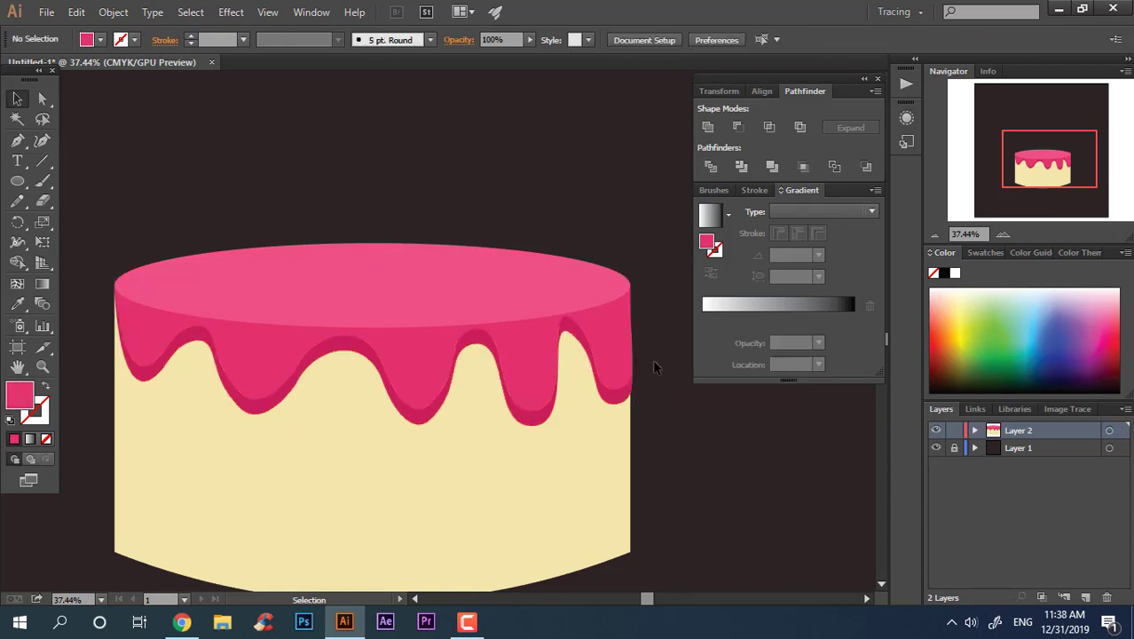
mouse_move(653, 367)
mouse_down()
mouse_move(392, 309)
mouse_move(469, 325)
mouse_move(614, 410)
mouse_up()
Step: Draw a white (FFFFFF) ellipse in the middle drip and bend it into a crescent
click(439, 305)
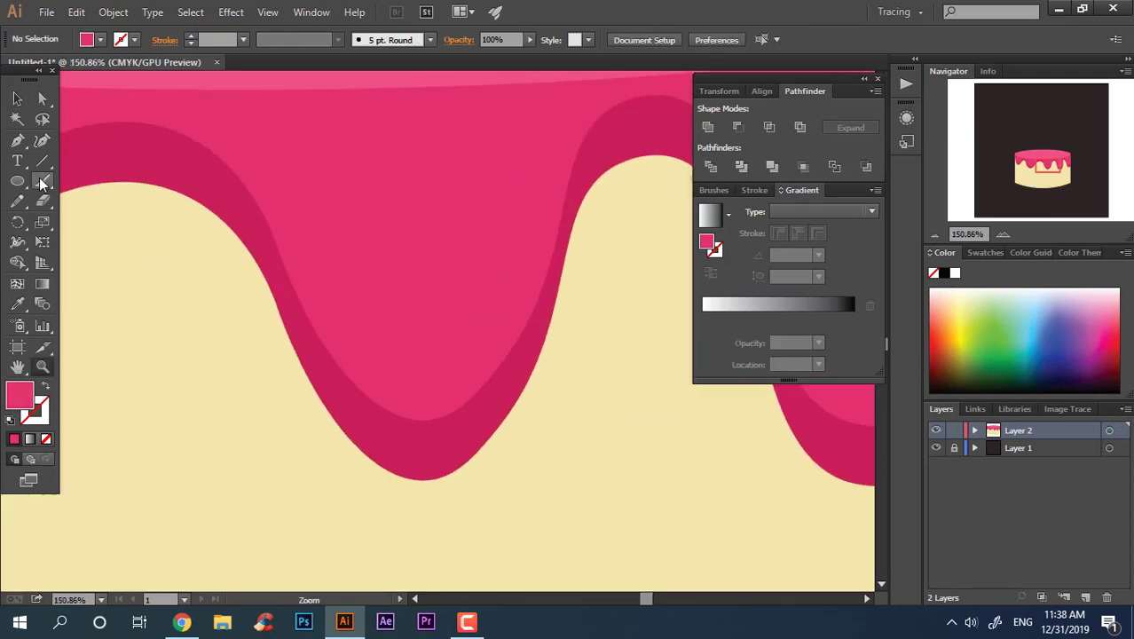
drag(455, 351, 519, 355)
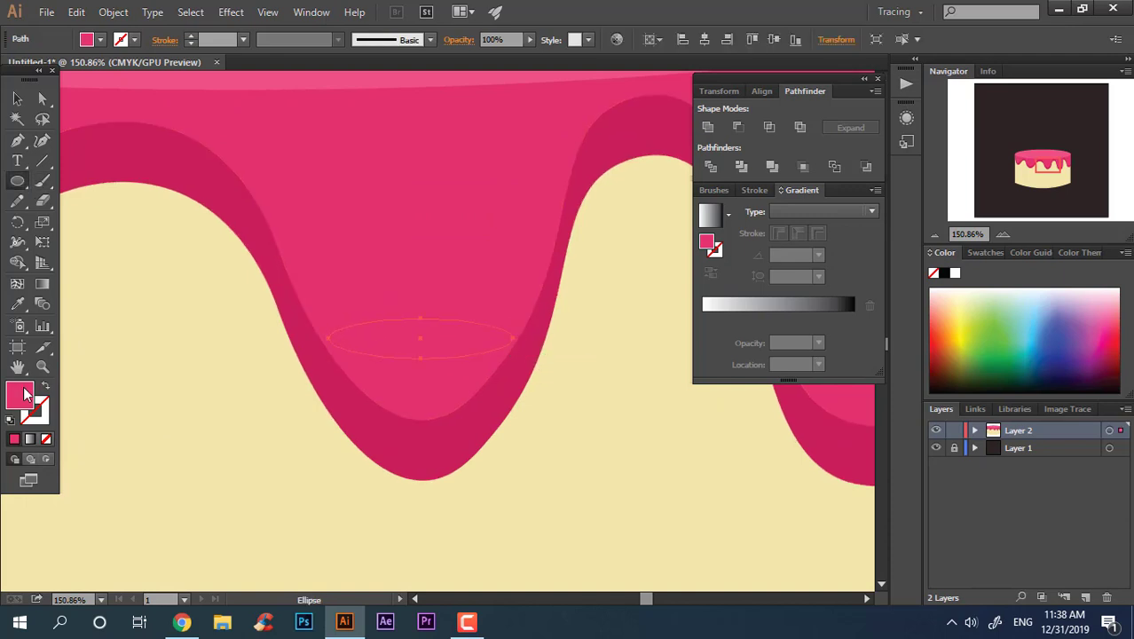
double_click(19, 395)
text(ffffff)
key(Return)
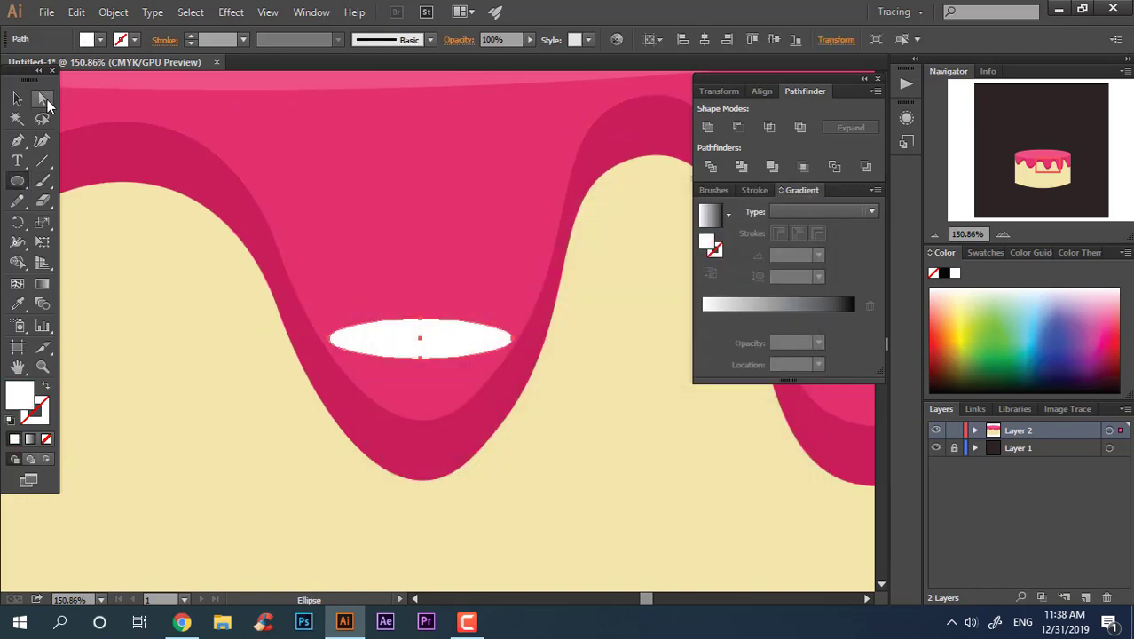
click(43, 99)
click(424, 332)
mouse_move(424, 325)
mouse_down()
mouse_move(427, 367)
mouse_move(486, 424)
mouse_up()
key(z)
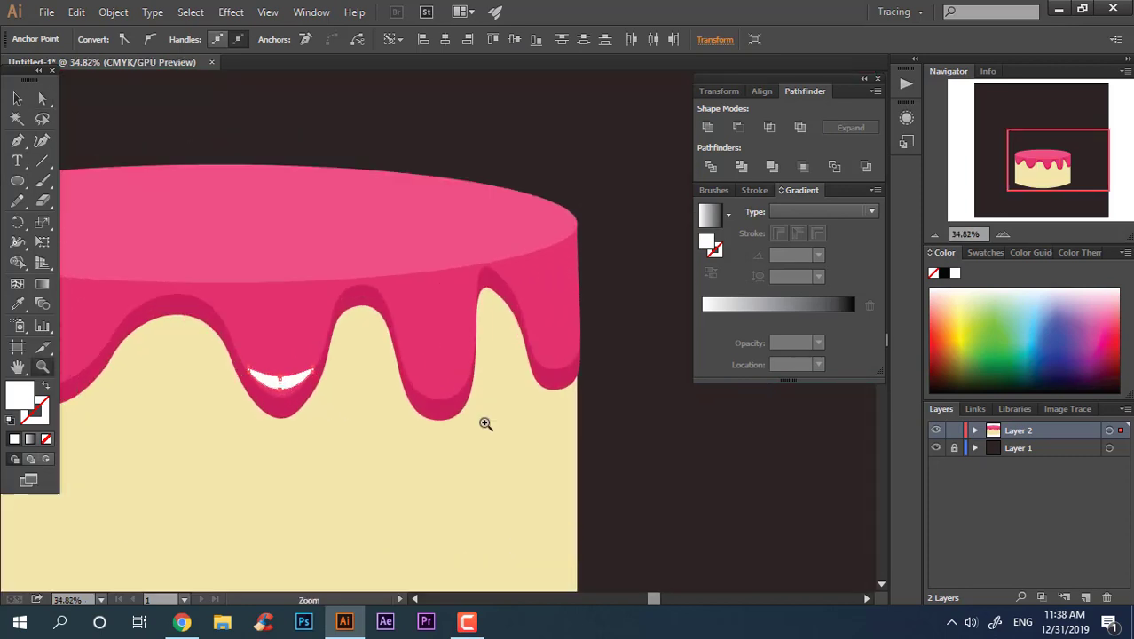
Step: Copy the crescent into the next two drips, then shrink one copy and trim the other's tip
mouse_move(247, 374)
mouse_down()
mouse_move(445, 383)
mouse_move(499, 373)
mouse_up()
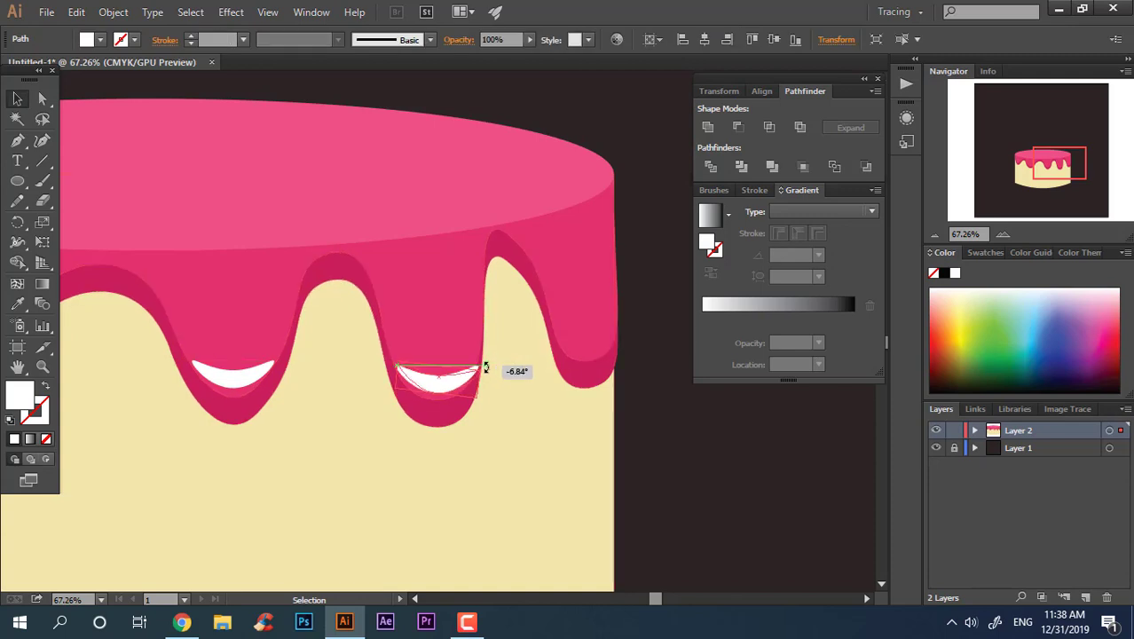
click(688, 411)
alt+scroll(688, 411, up, 1)
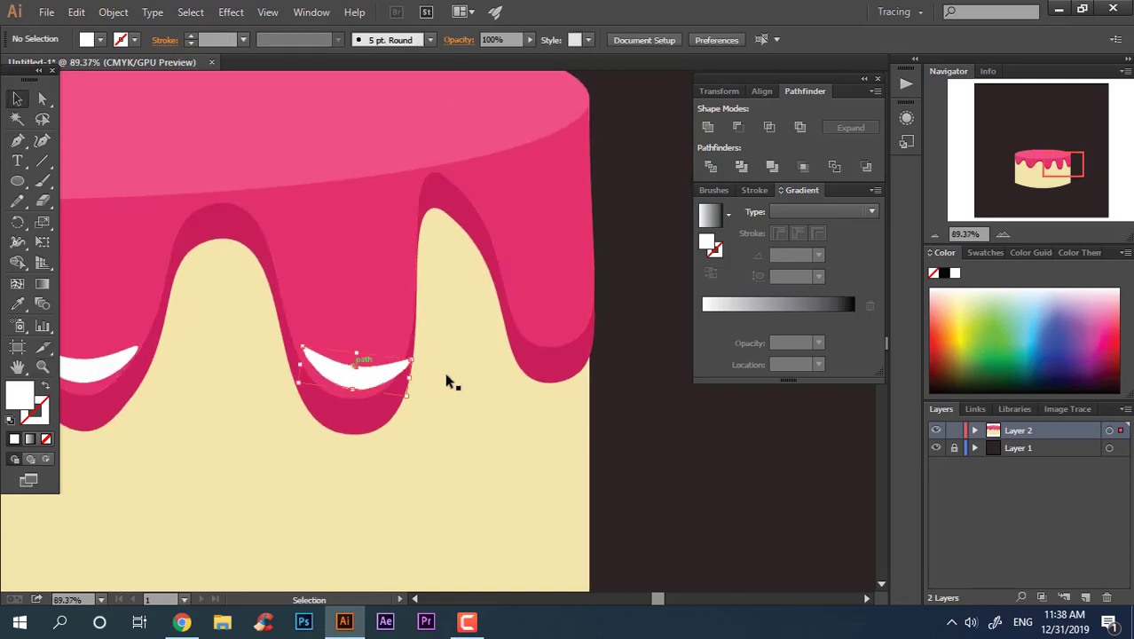
click(406, 370)
drag(410, 380, 397, 375)
click(678, 463)
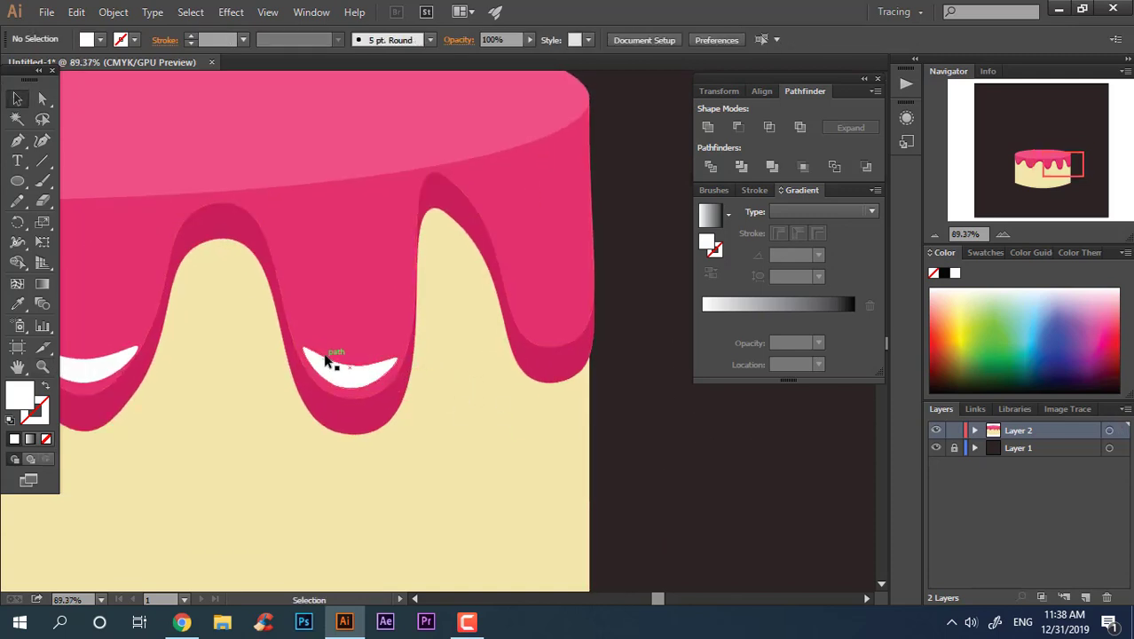
drag(325, 359, 544, 317)
scroll(714, 417, up, 2)
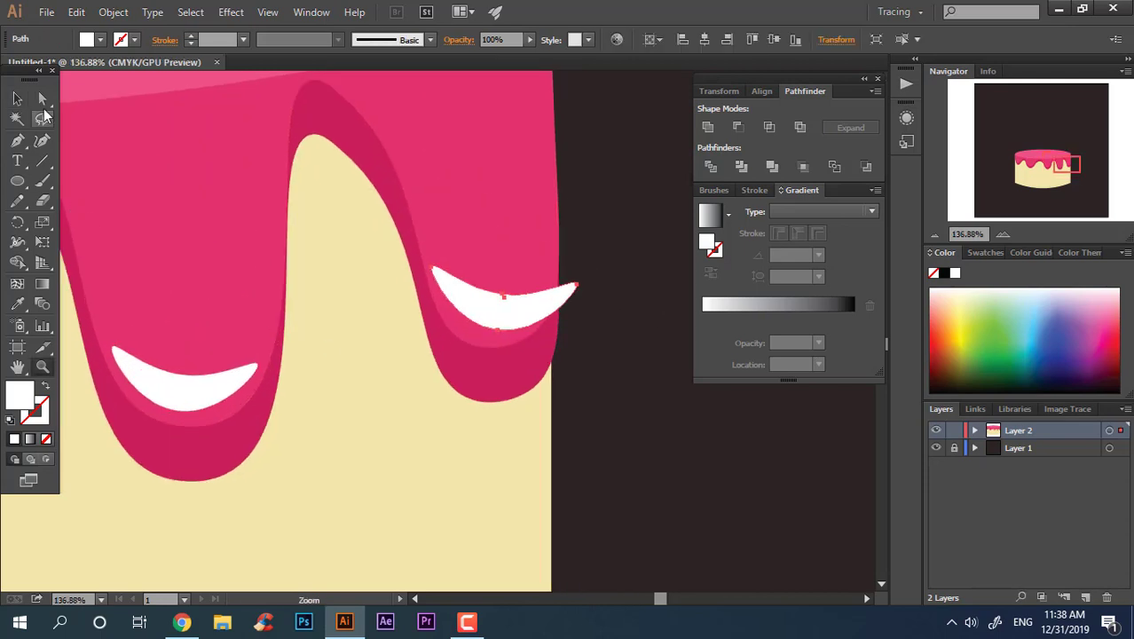
drag(578, 287, 550, 297)
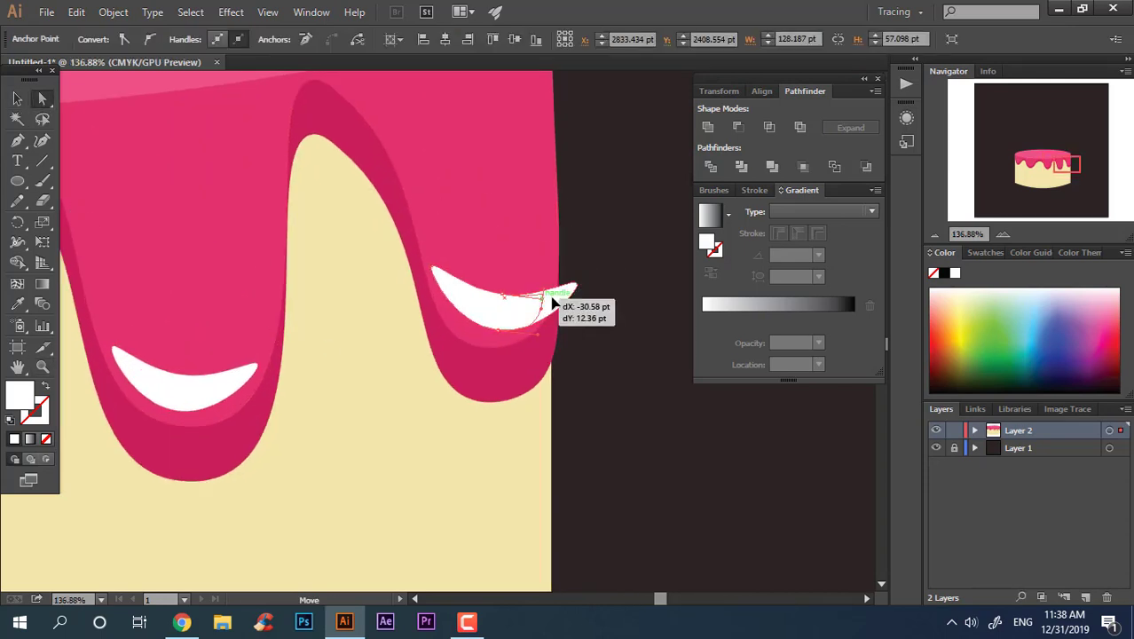
key(z)
scroll(605, 372, down, 3)
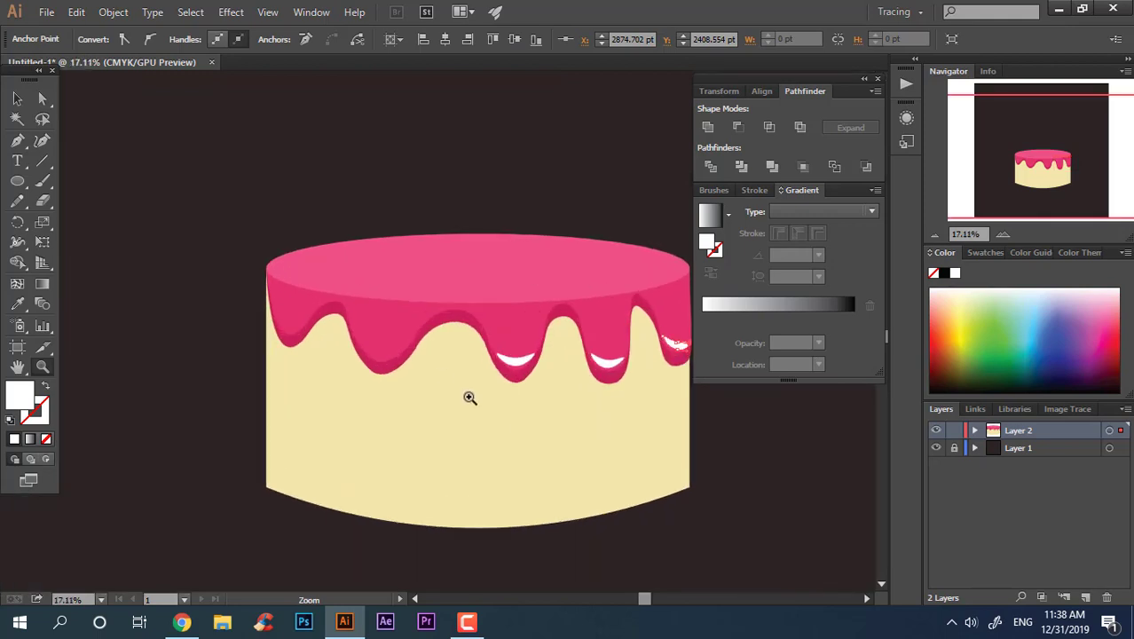
Step: Copy the crescent onto the left drip, tilting it to fit
click(225, 237)
drag(604, 366, 382, 353)
click(166, 278)
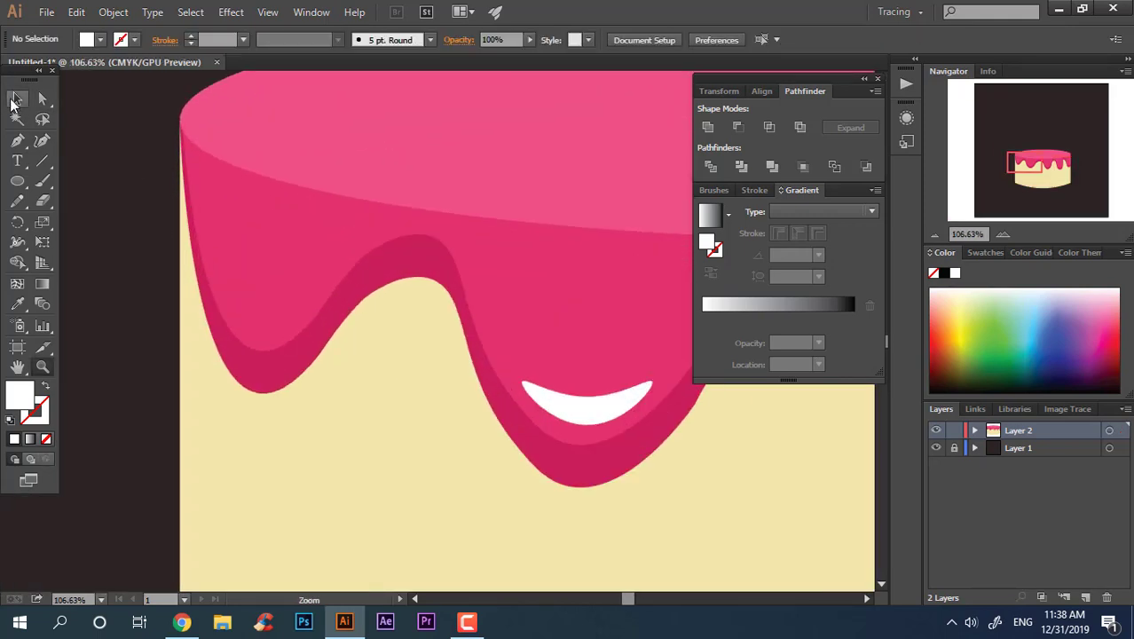
click(598, 414)
mouse_move(661, 377)
mouse_down()
mouse_move(654, 393)
mouse_move(321, 280)
mouse_move(341, 298)
mouse_move(277, 313)
mouse_move(306, 351)
mouse_up()
Step: Shorten and thin the left drip's crescent to match its curve
key(z)
click(258, 301)
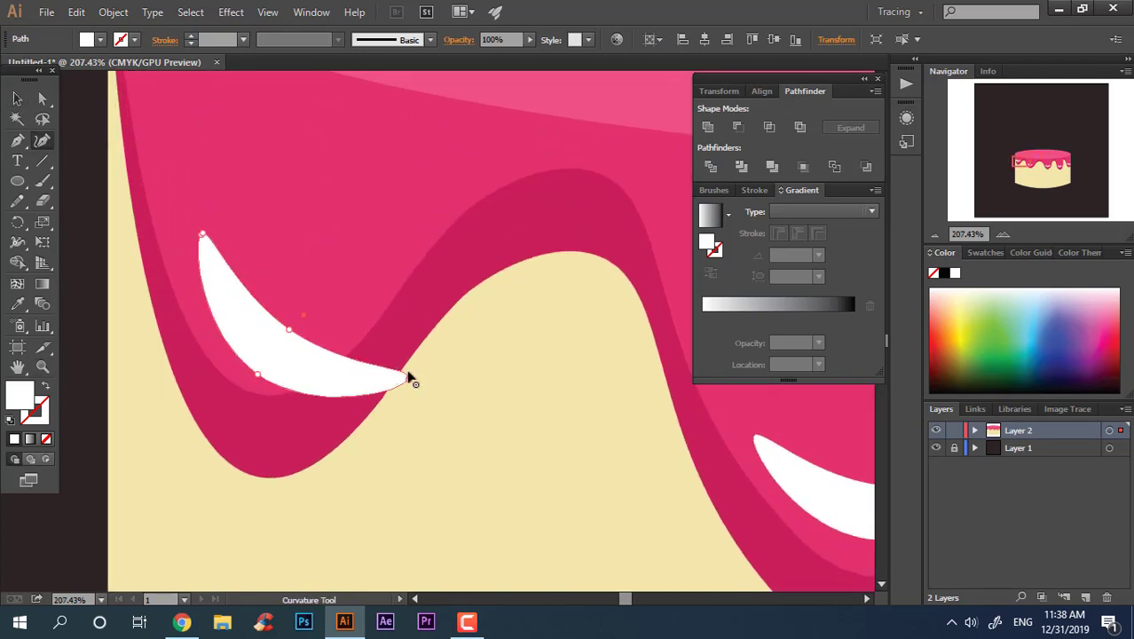
mouse_move(411, 381)
mouse_down()
mouse_move(336, 372)
mouse_move(311, 353)
mouse_move(333, 370)
mouse_up()
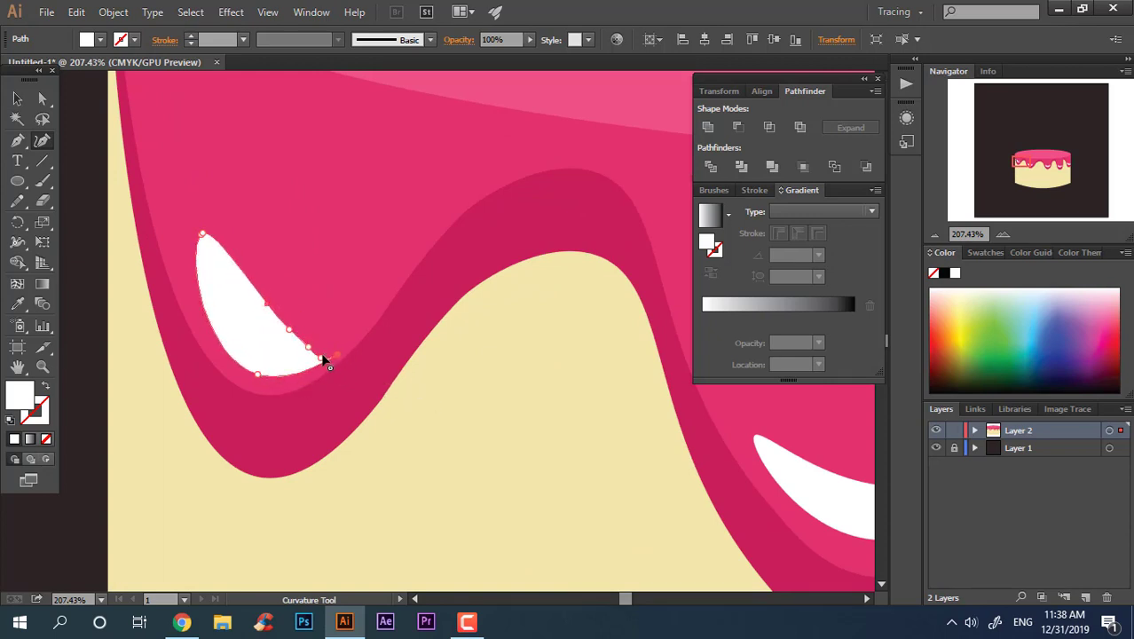
drag(258, 317, 251, 344)
key(z)
alt+click(197, 310)
alt+click(278, 294)
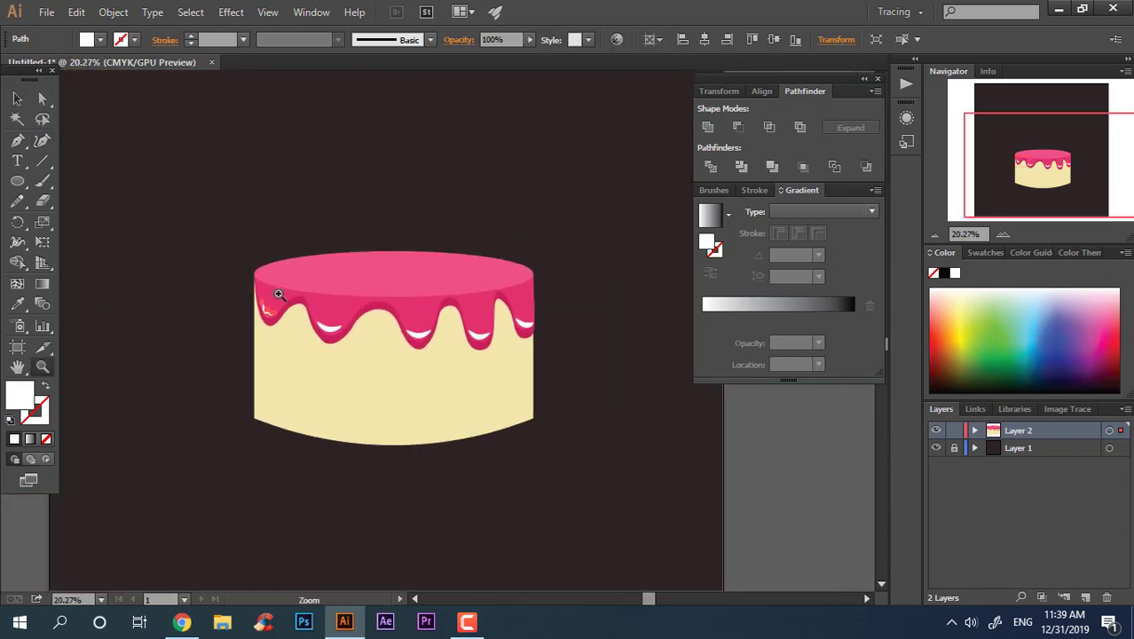
click(292, 209)
alt+scroll(403, 258, up, 3)
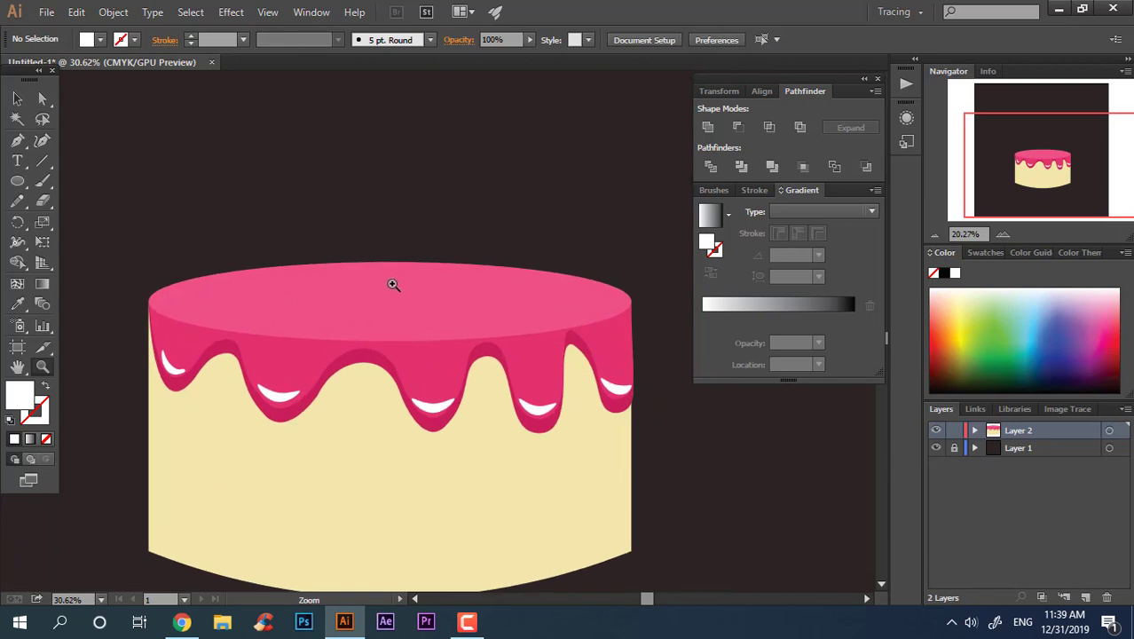
Step: Sample white onto the top ellipse and offset it slightly to form a rim
click(303, 348)
key(z)
alt+scroll(233, 414, up, 1)
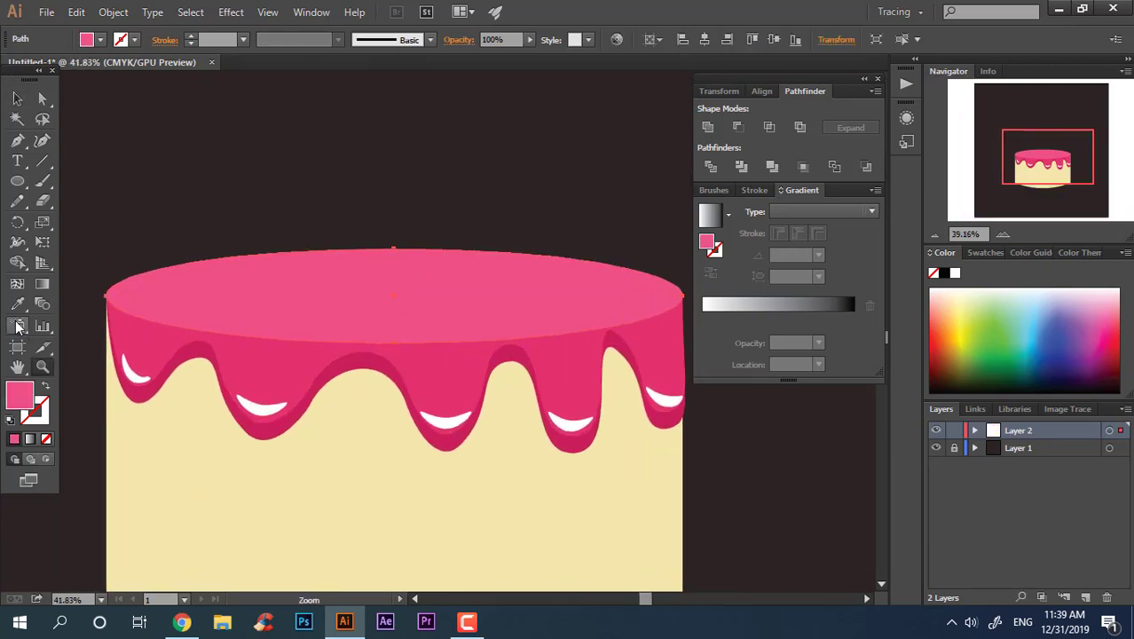
click(127, 356)
key(v)
drag(443, 278, 446, 282)
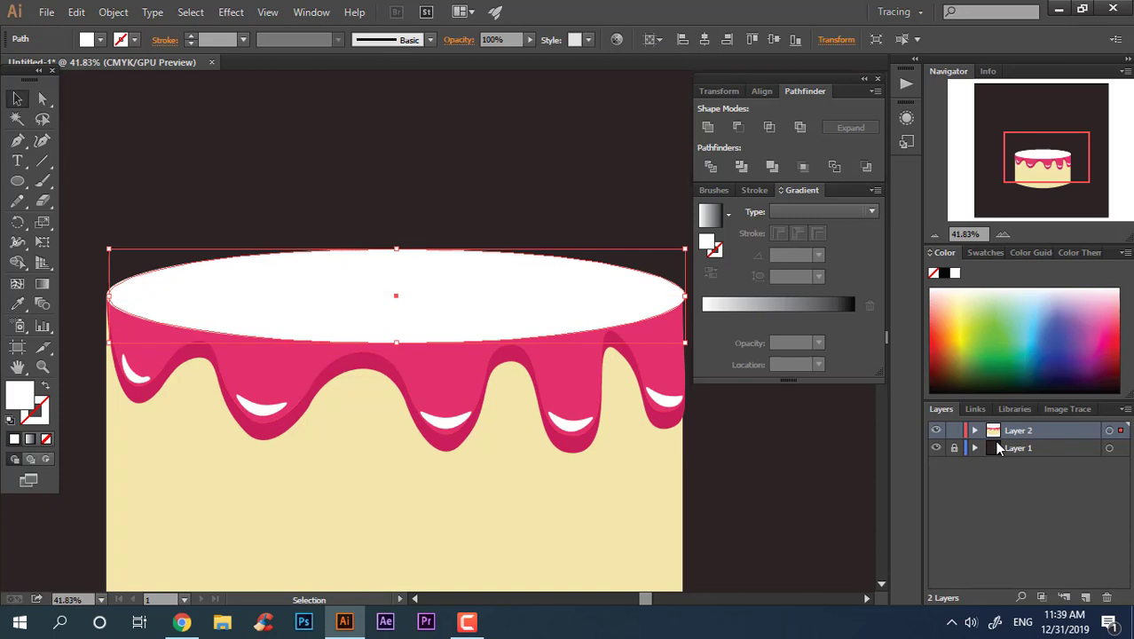
click(120, 312)
Step: Isolate the cake-top group and delete the white top ellipse
click(108, 303)
scroll(90, 279, up, 5)
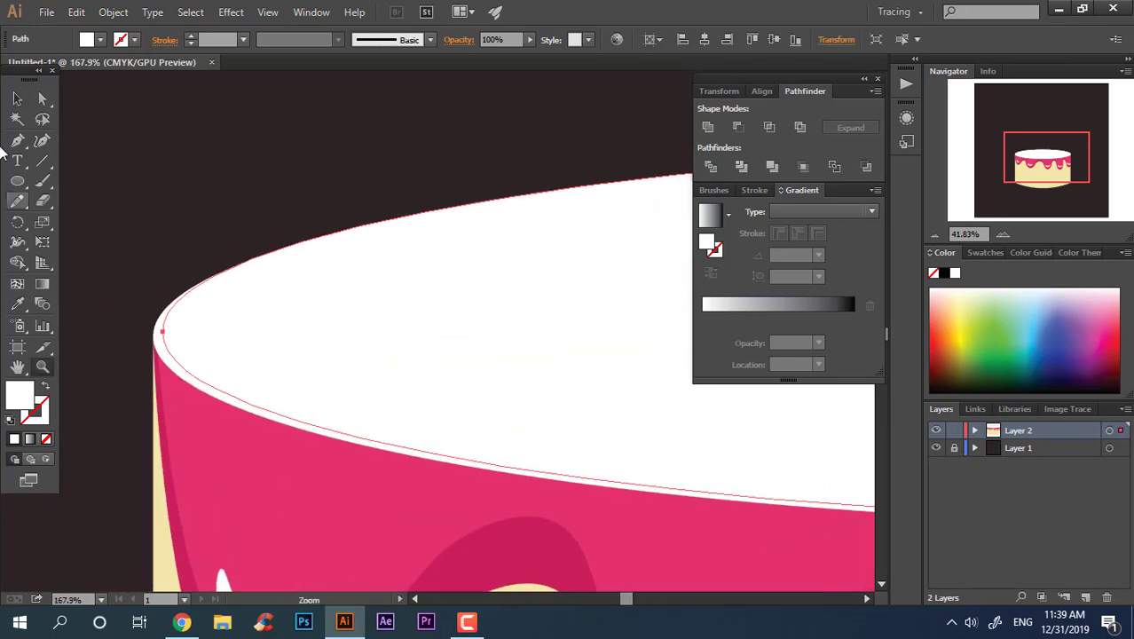
right_click(433, 300)
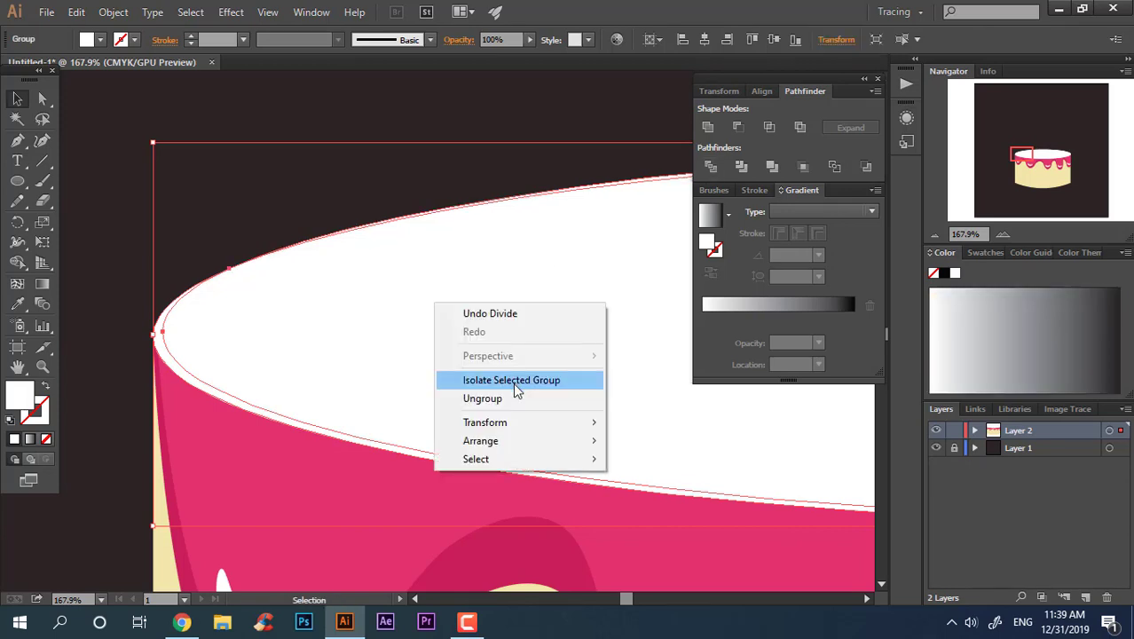
click(513, 379)
double_click(350, 139)
click(438, 311)
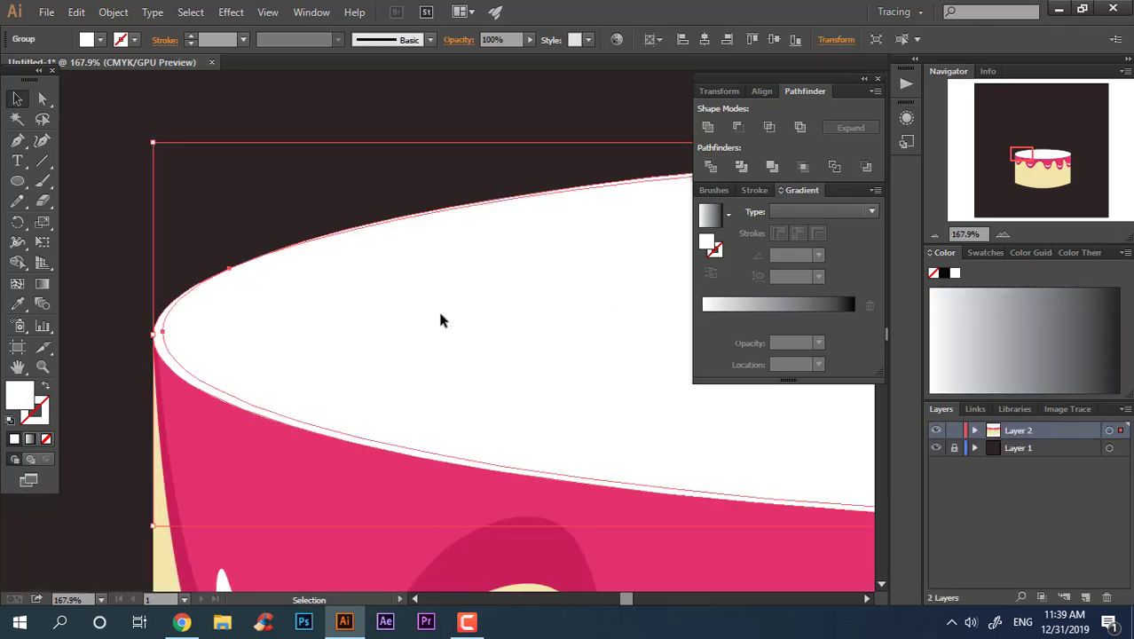
scroll(193, 324, down, 2)
key(v)
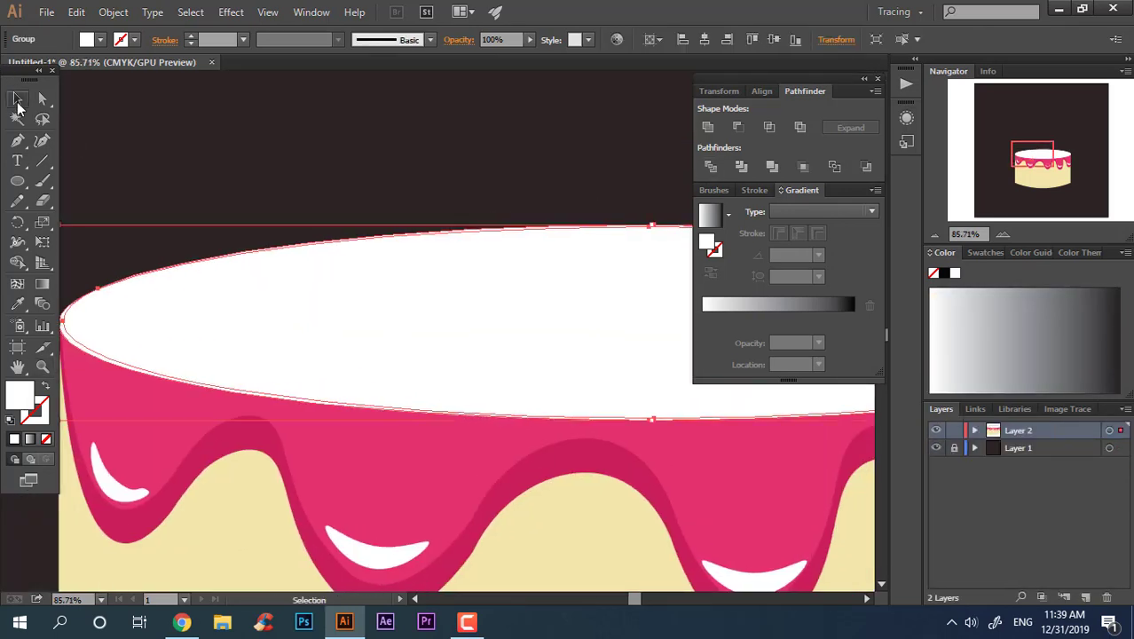
right_click(369, 381)
click(336, 229)
key(Delete)
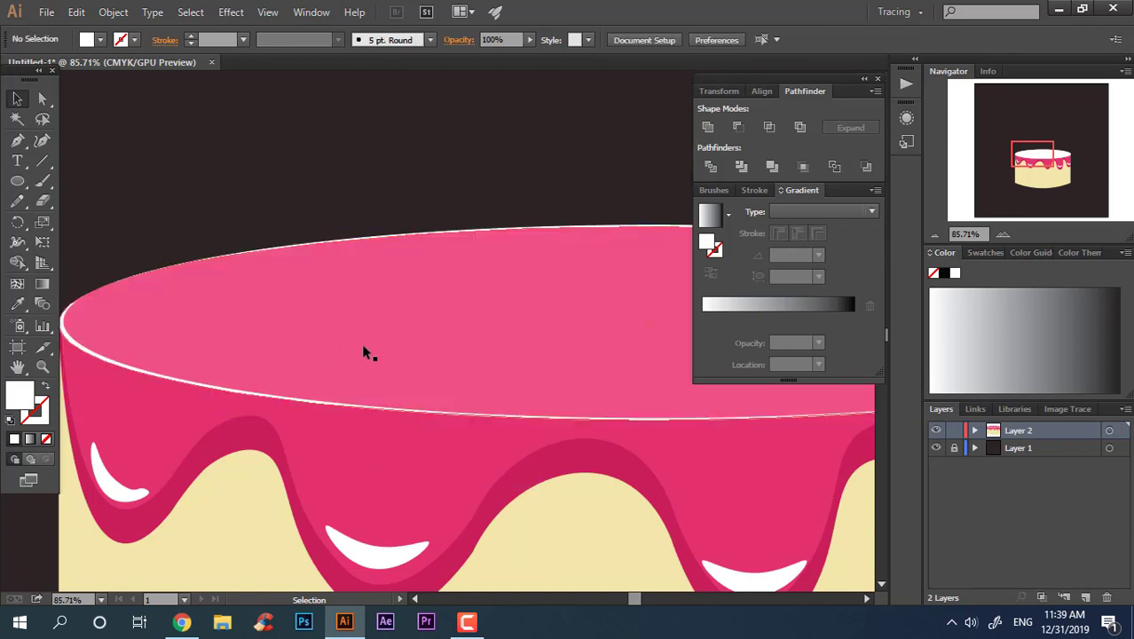
Step: Delete the leftover thin white path and fit the whole artboard in view
mouse_move(361, 343)
mouse_down()
mouse_move(143, 331)
mouse_move(351, 337)
mouse_up()
click(619, 266)
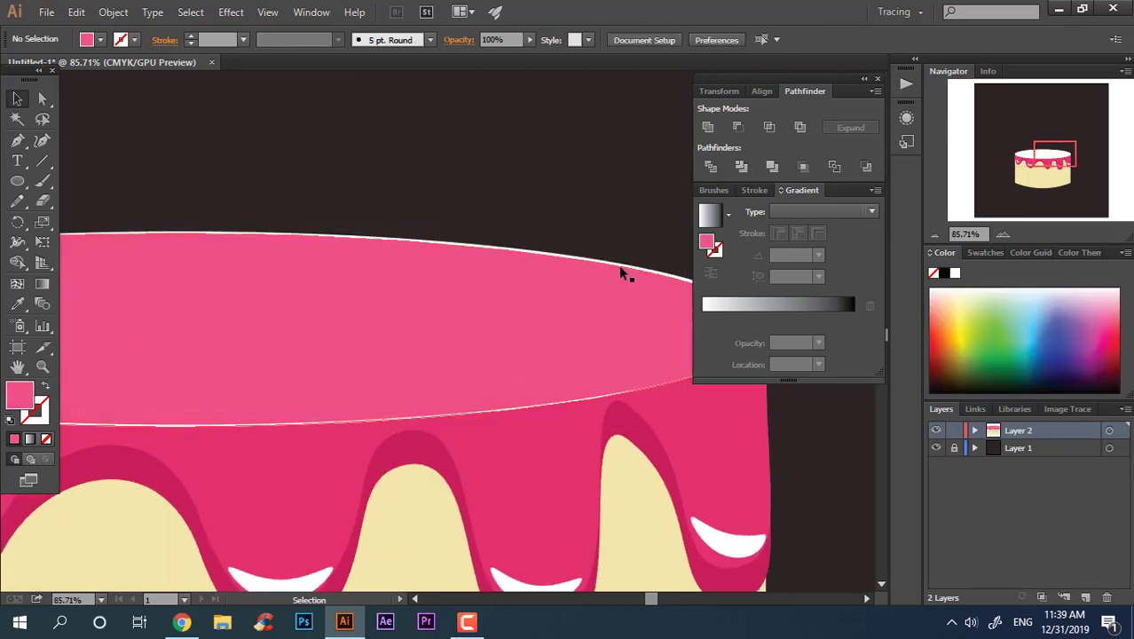
key(Delete)
key(z)
key(ctrl+0)
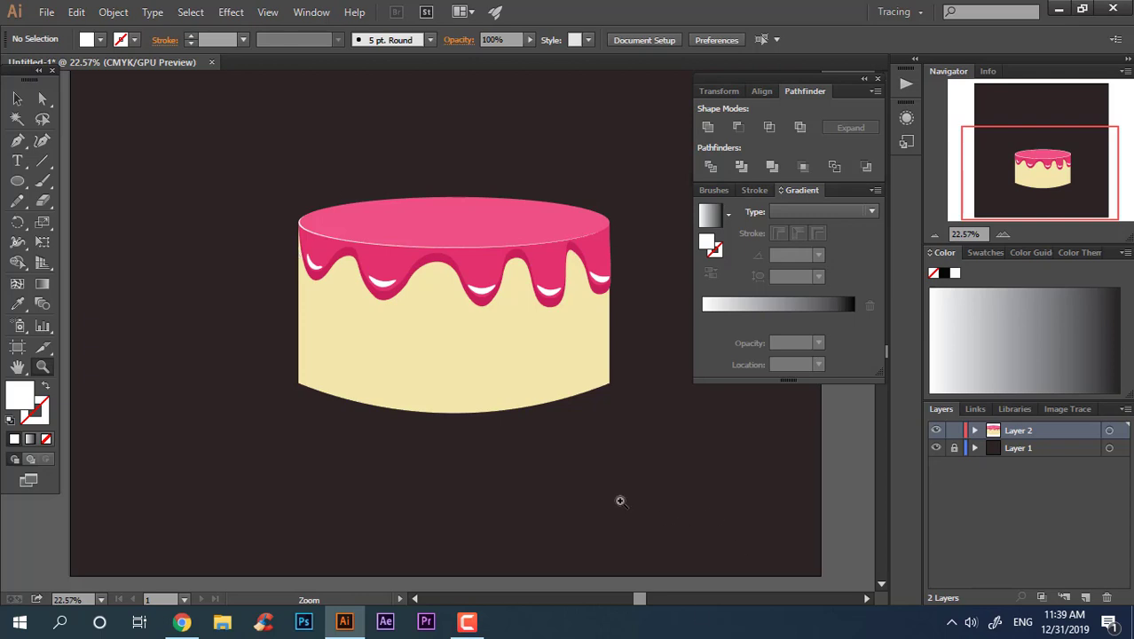
Step: Round the bottom corners of the cream cake body using the live corner widgets
drag(620, 500, 542, 354)
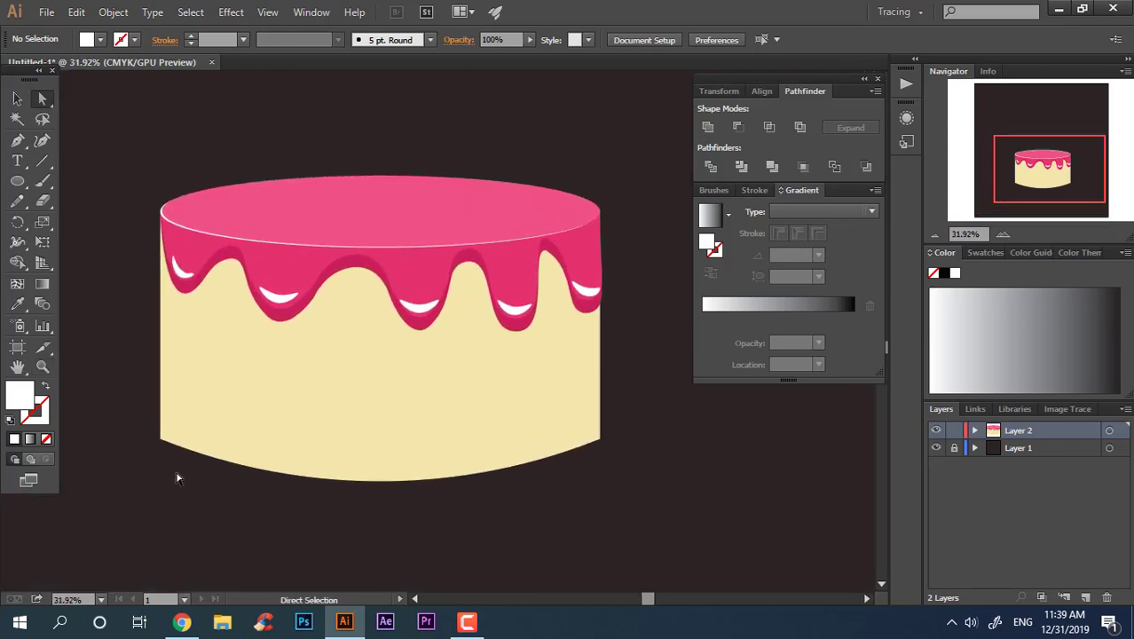
drag(178, 478, 146, 427)
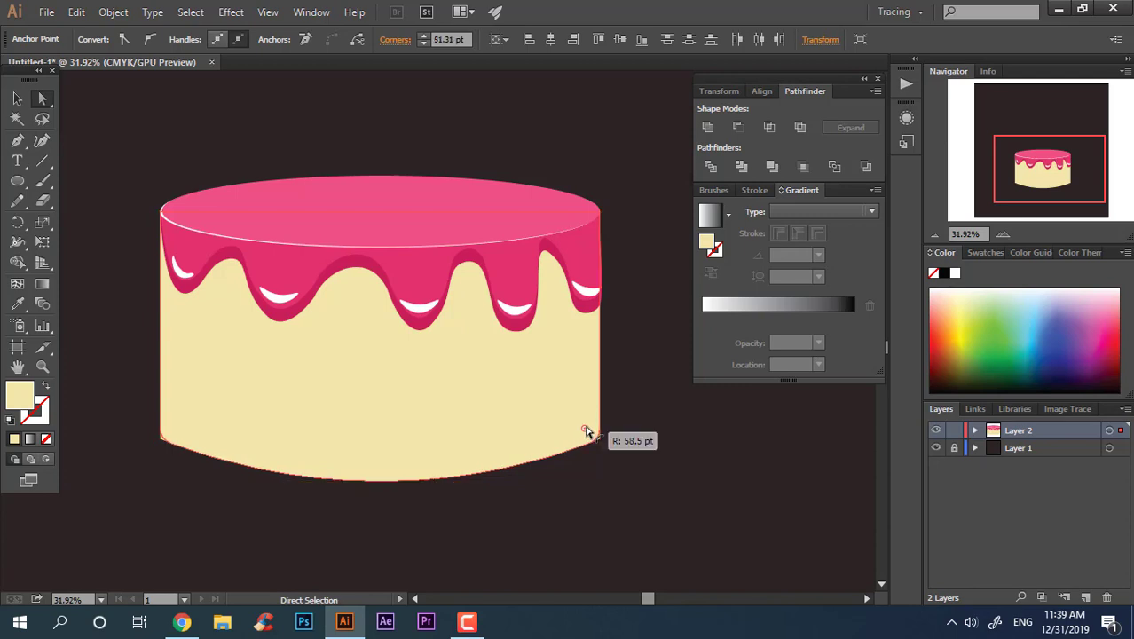
click(665, 466)
Step: Draw a circle on the front of the cream cake body
key(z)
mouse_move(638, 475)
mouse_down()
mouse_move(533, 307)
mouse_move(342, 362)
mouse_move(261, 182)
mouse_move(368, 220)
mouse_move(395, 203)
mouse_move(555, 304)
mouse_move(504, 303)
mouse_move(568, 302)
mouse_up()
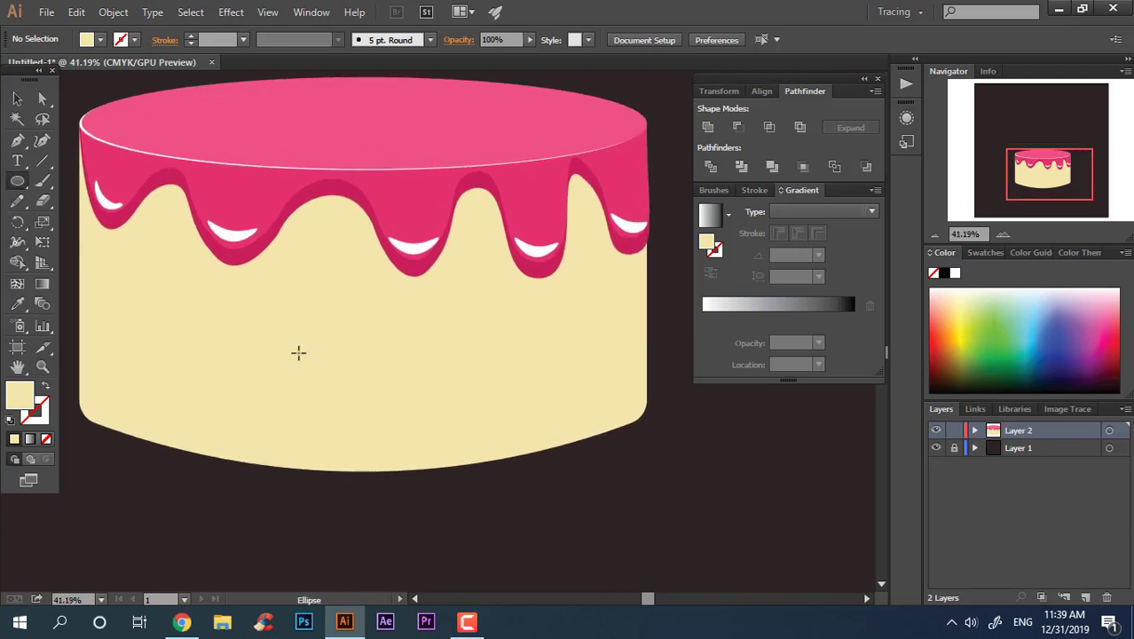
mouse_move(315, 329)
mouse_down()
mouse_move(359, 373)
mouse_move(442, 397)
mouse_move(386, 383)
mouse_up()
Step: Fill the circle with the icing-drip pink and paste a concentric copy in front
click(17, 304)
click(397, 280)
click(17, 100)
click(377, 333)
key(ctrl+c)
key(ctrl+f)
Step: Recolour the inner circle a darker pink and save it as a swatch
double_click(26, 397)
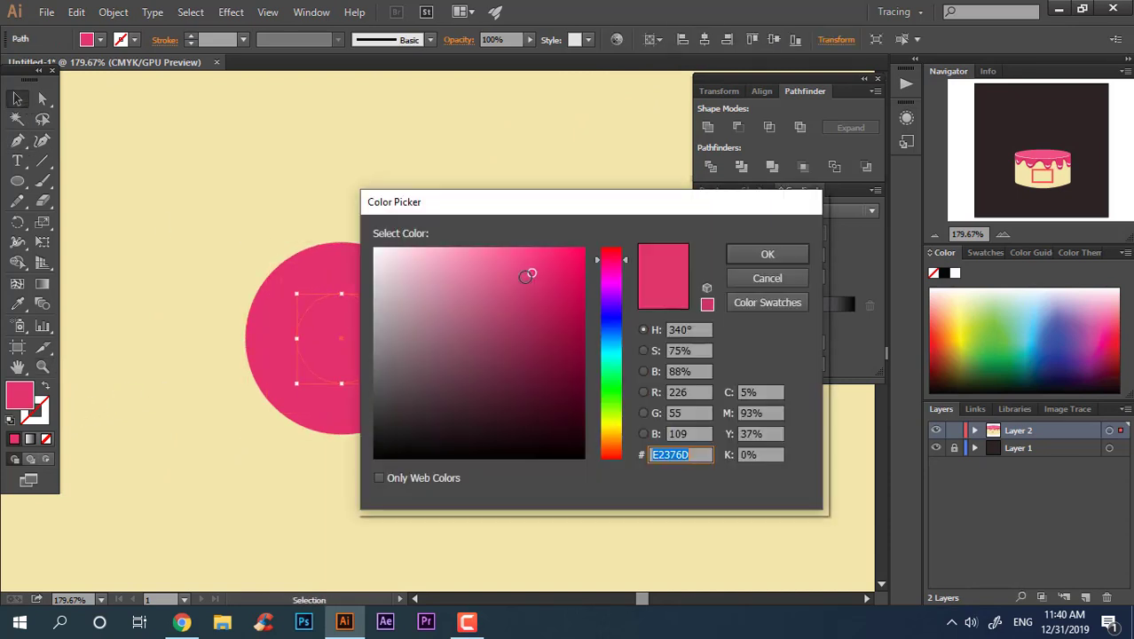
click(557, 293)
click(762, 251)
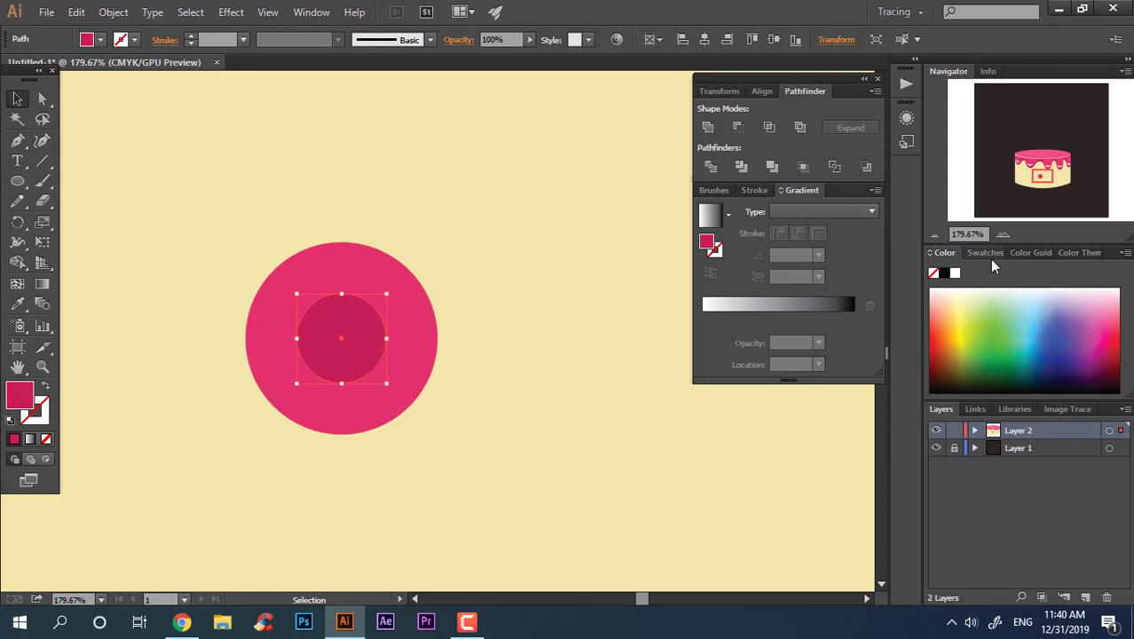
click(985, 252)
click(1085, 391)
click(572, 414)
Step: Save the outer circle's pink as a swatch, then recolour it lighter pink and save that too
click(405, 354)
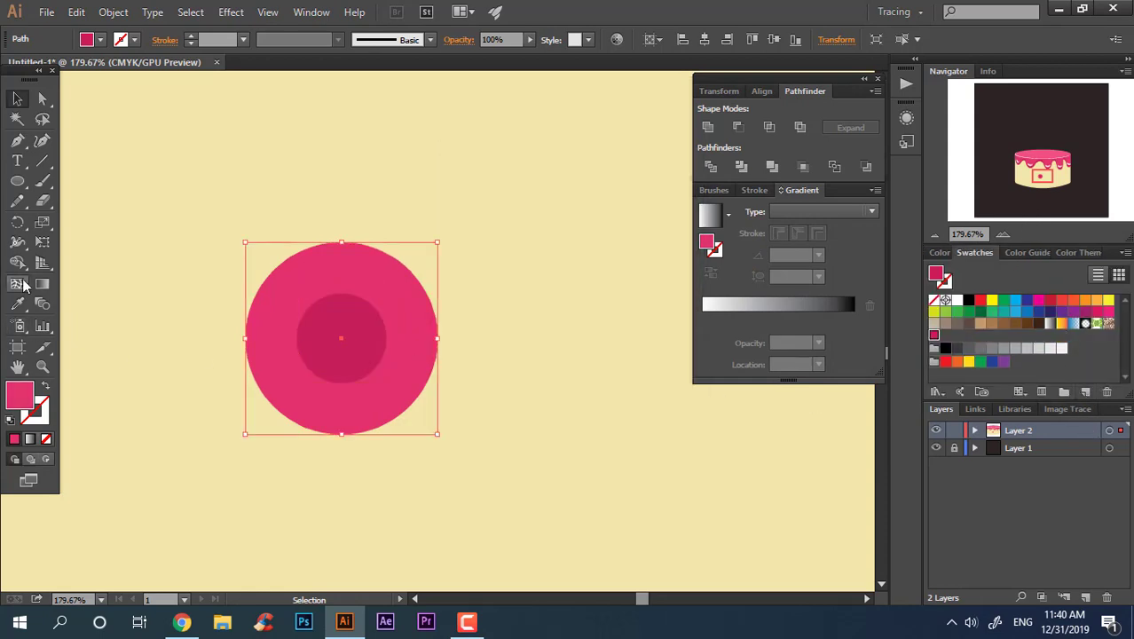
click(1080, 393)
click(567, 410)
double_click(21, 395)
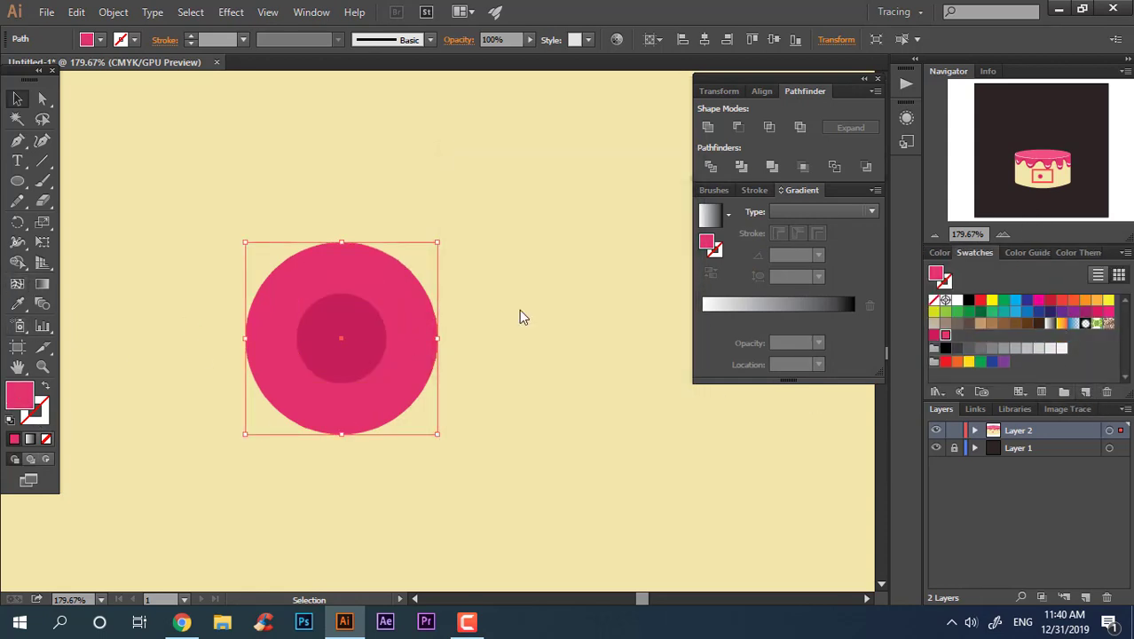
click(508, 256)
click(767, 253)
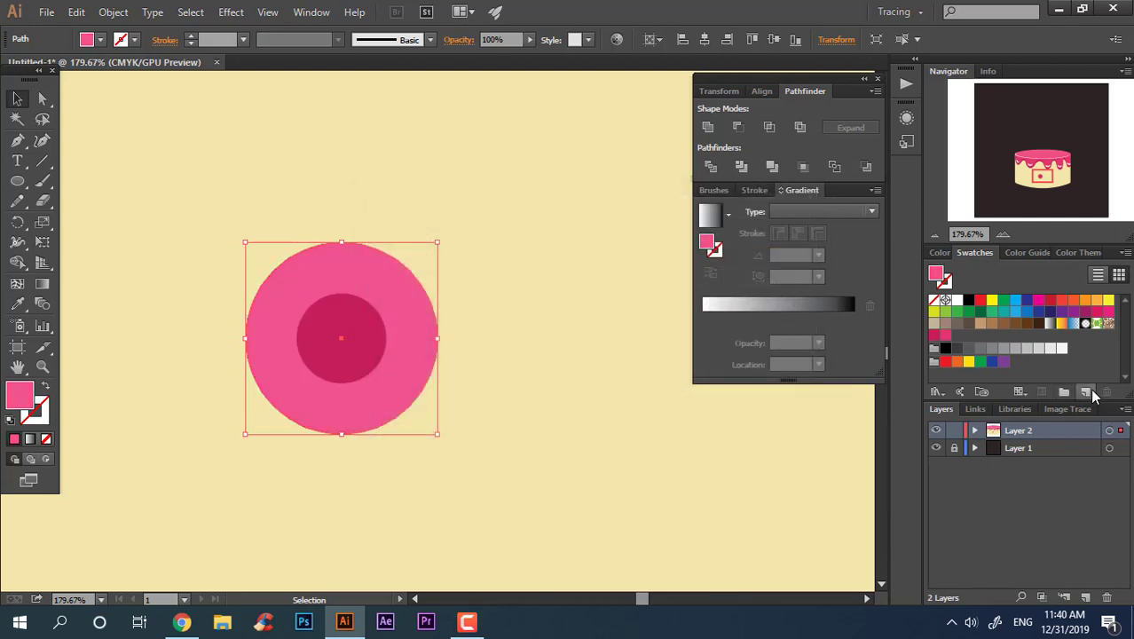
click(1085, 391)
click(565, 416)
Step: Give the outer circle a radial pink gradient with a lighter pink middle stop
key(g)
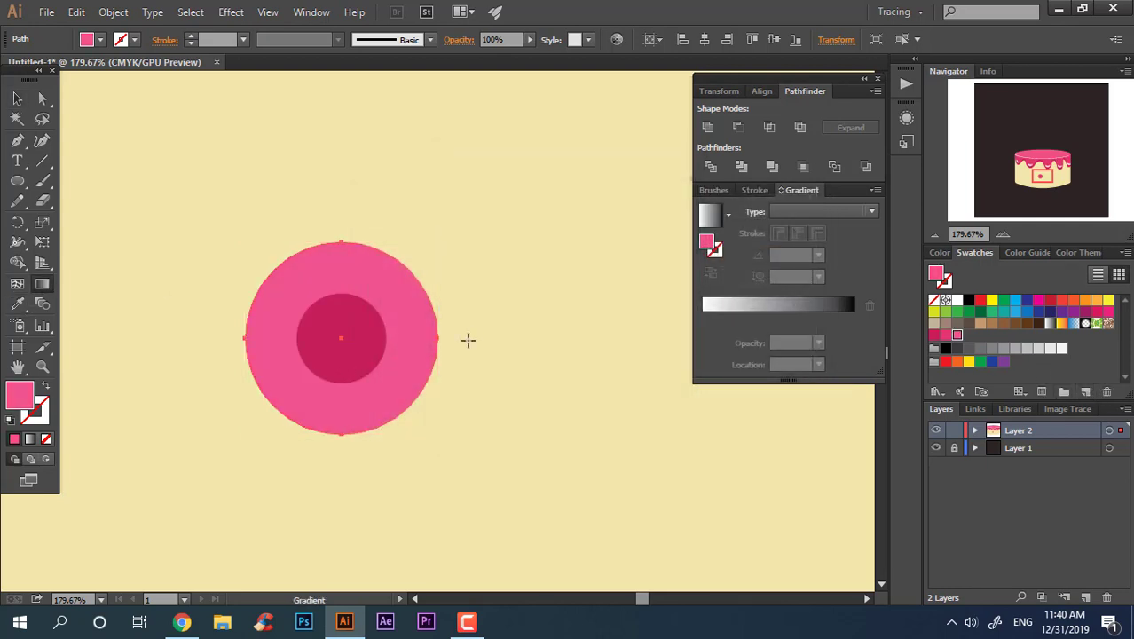
key(period)
click(817, 251)
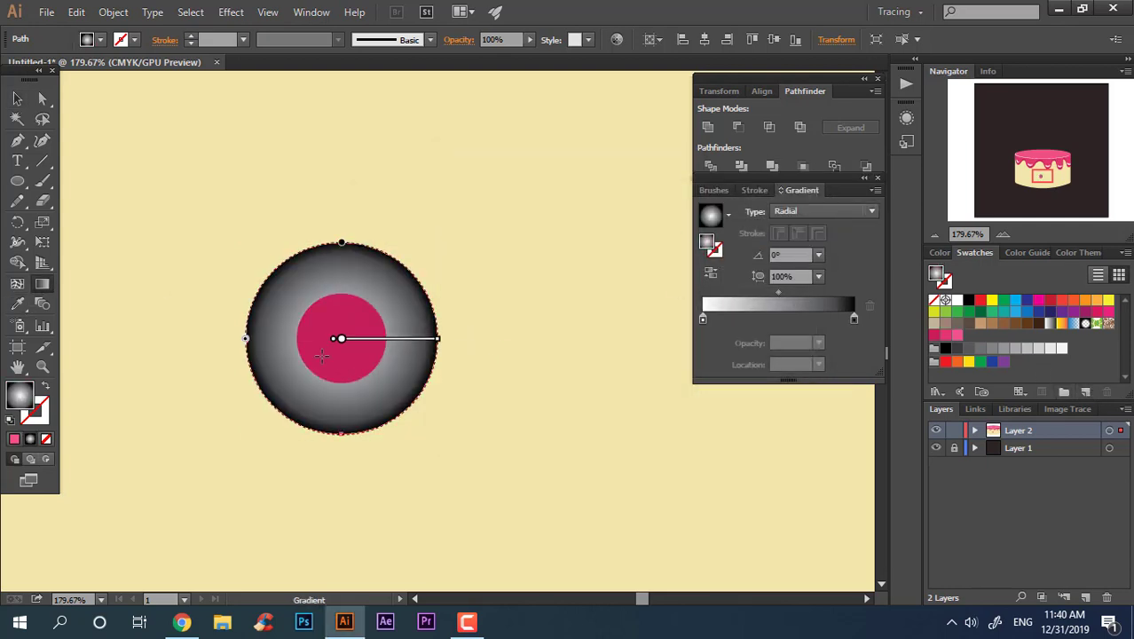
double_click(342, 348)
click(255, 412)
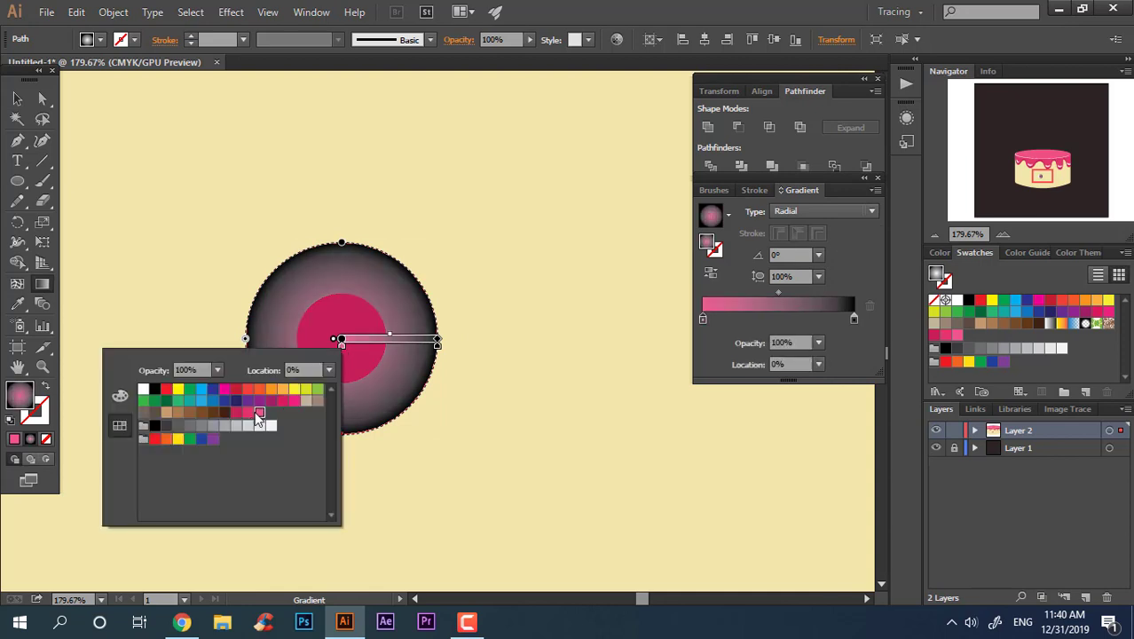
double_click(437, 343)
click(330, 420)
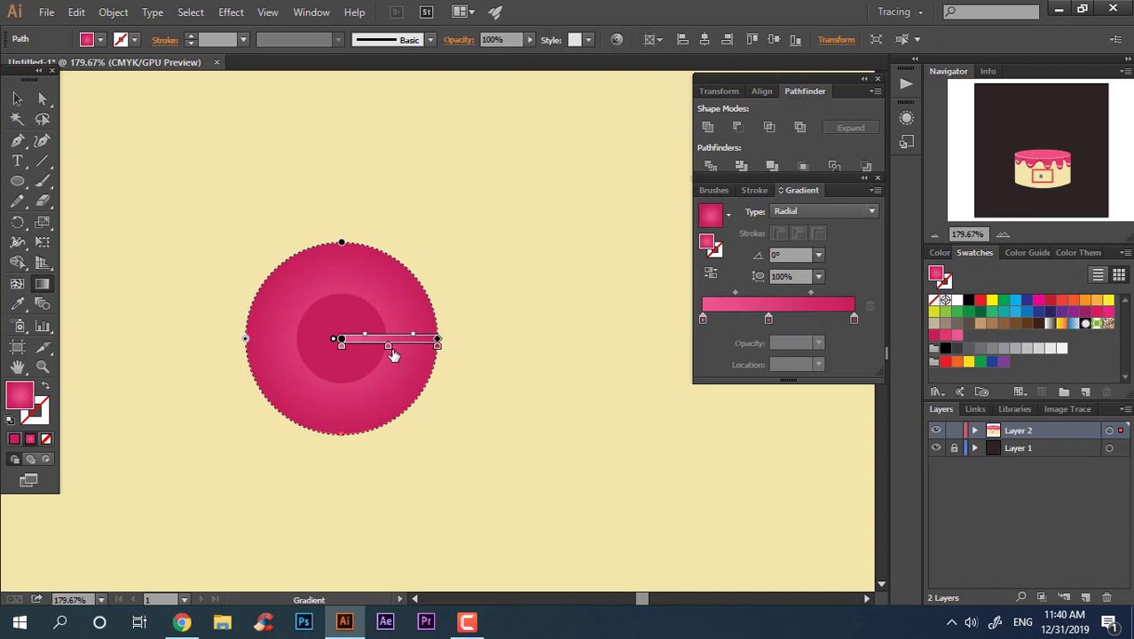
click(266, 417)
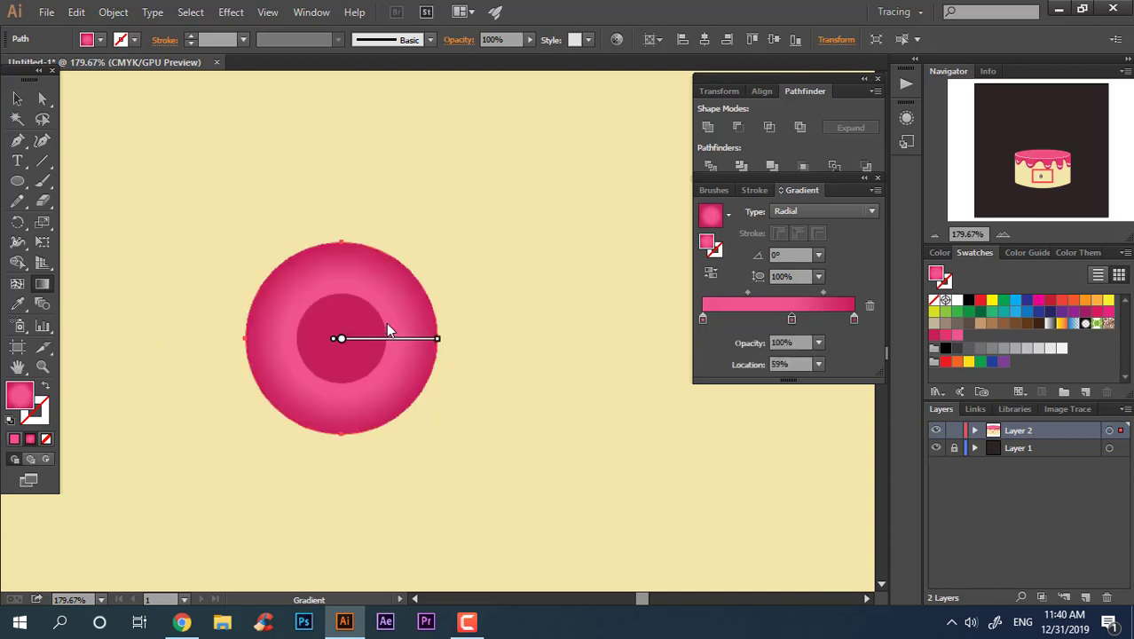
Step: Apply the same radial gradient to the inner circle, adding a darker pink stop
click(19, 100)
drag(357, 320, 390, 321)
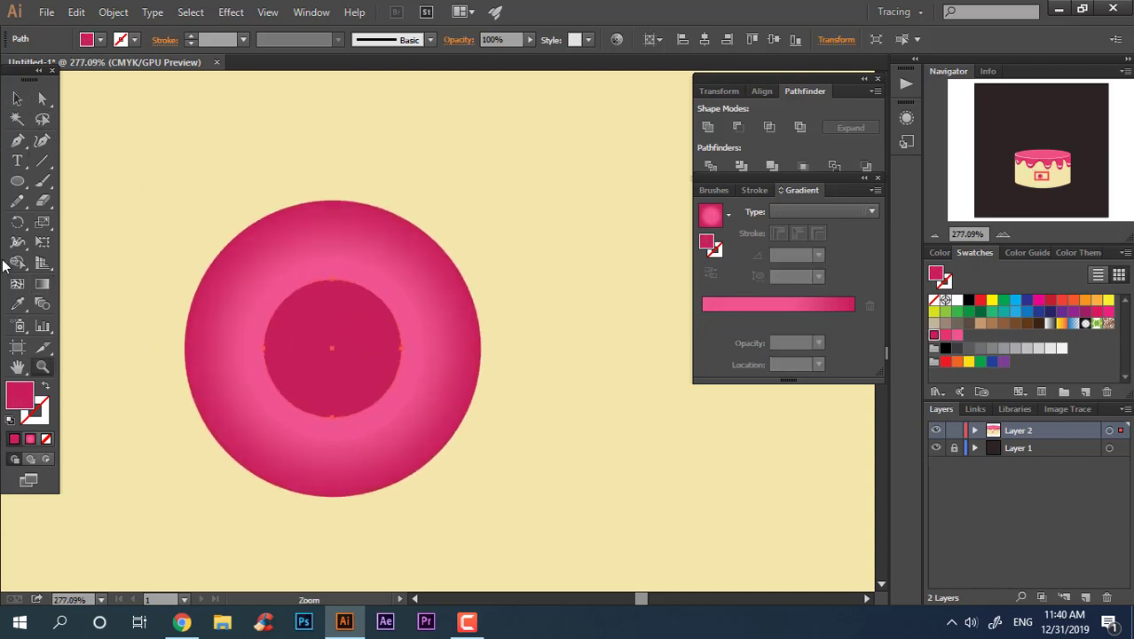
click(448, 304)
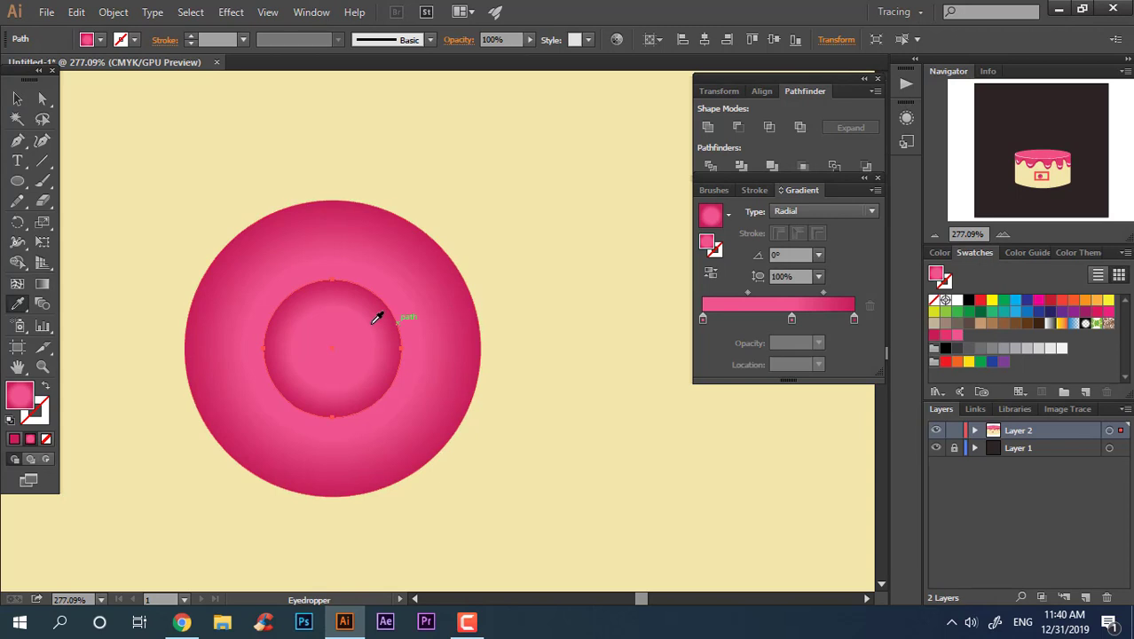
click(343, 374)
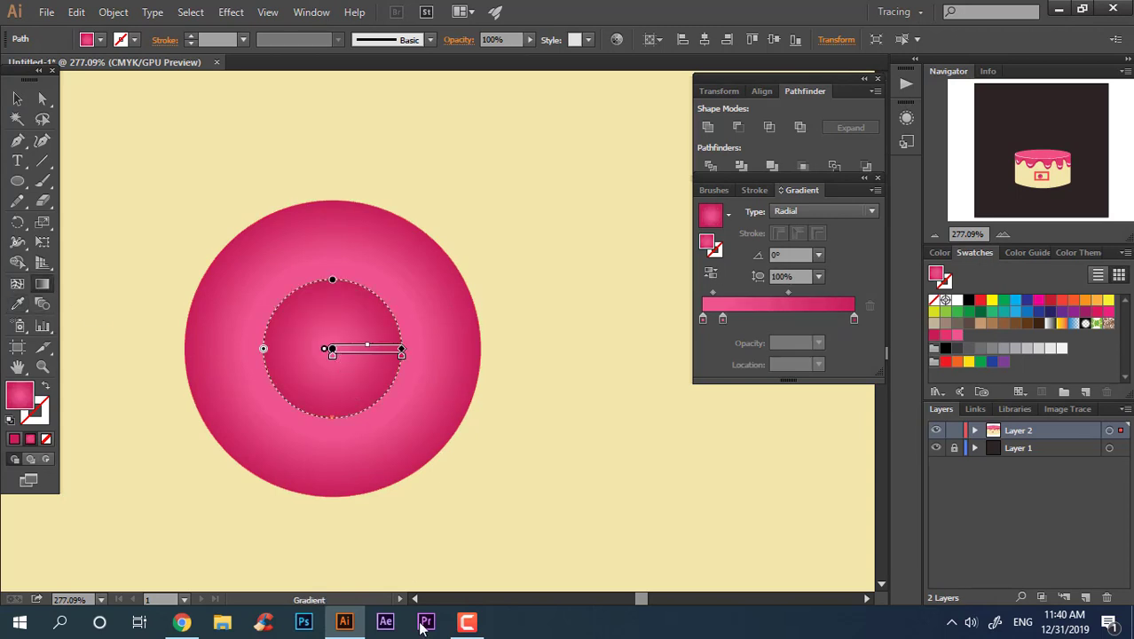
Step: Add a small white ellipse highlight near the top of the inner circle
key(z)
drag(340, 400, 364, 400)
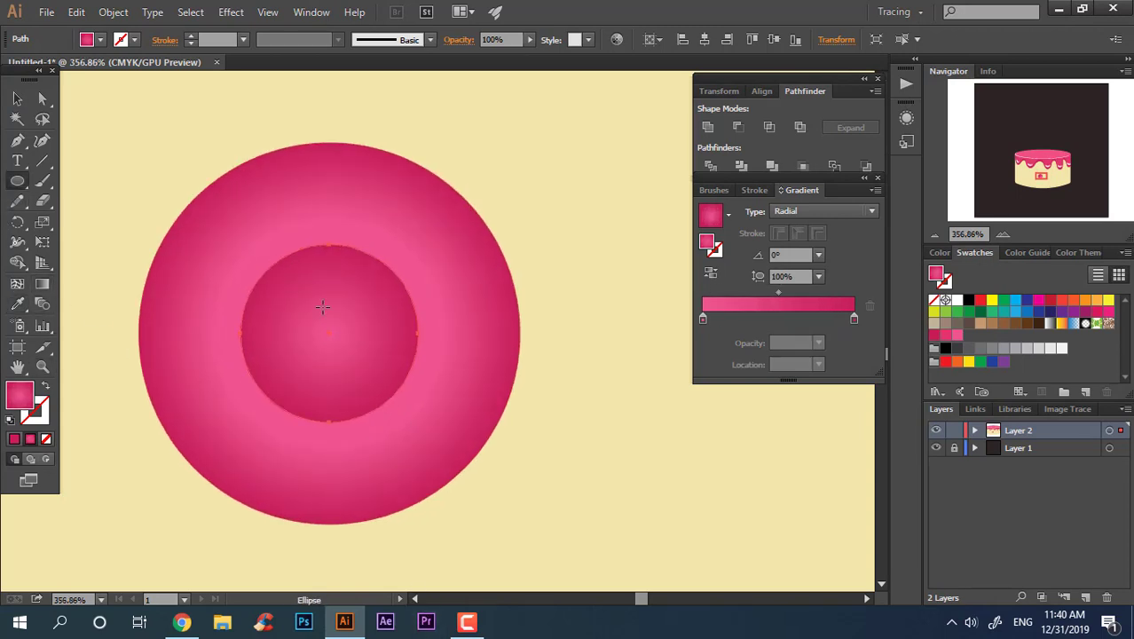
drag(337, 306, 383, 327)
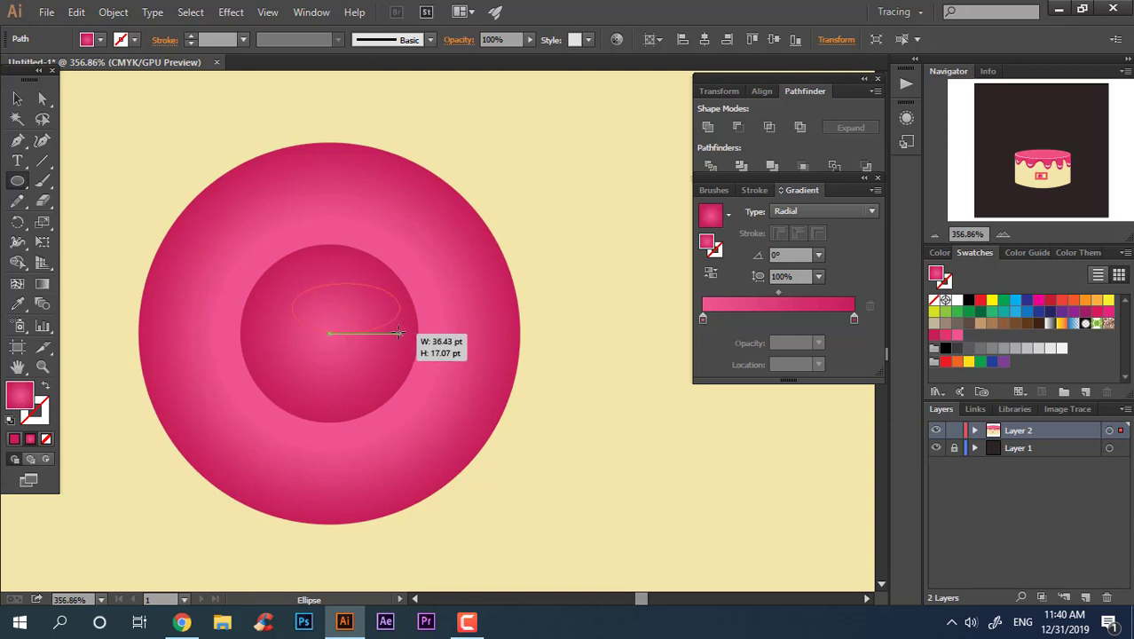
click(957, 300)
mouse_move(352, 285)
mouse_down()
mouse_move(337, 262)
mouse_move(283, 274)
mouse_up()
Step: Group the pink circles and white highlight into one candy dot
key(z)
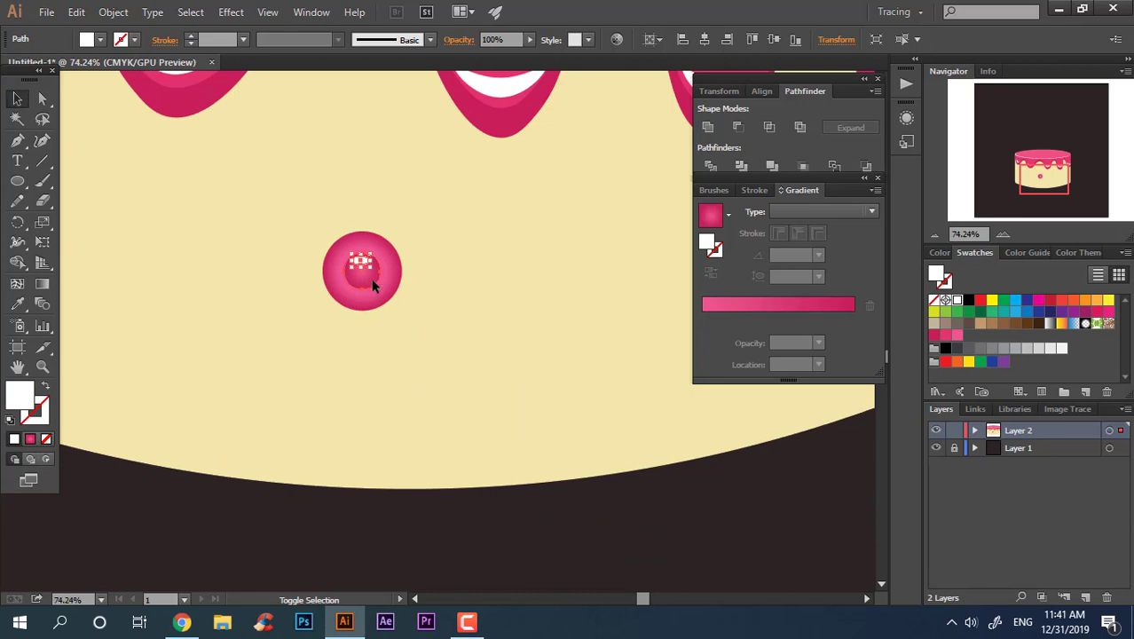
shift+click(391, 257)
right_click(388, 260)
click(456, 342)
click(408, 499)
key(z)
mouse_move(408, 498)
mouse_down()
mouse_move(364, 344)
mouse_move(271, 370)
mouse_up()
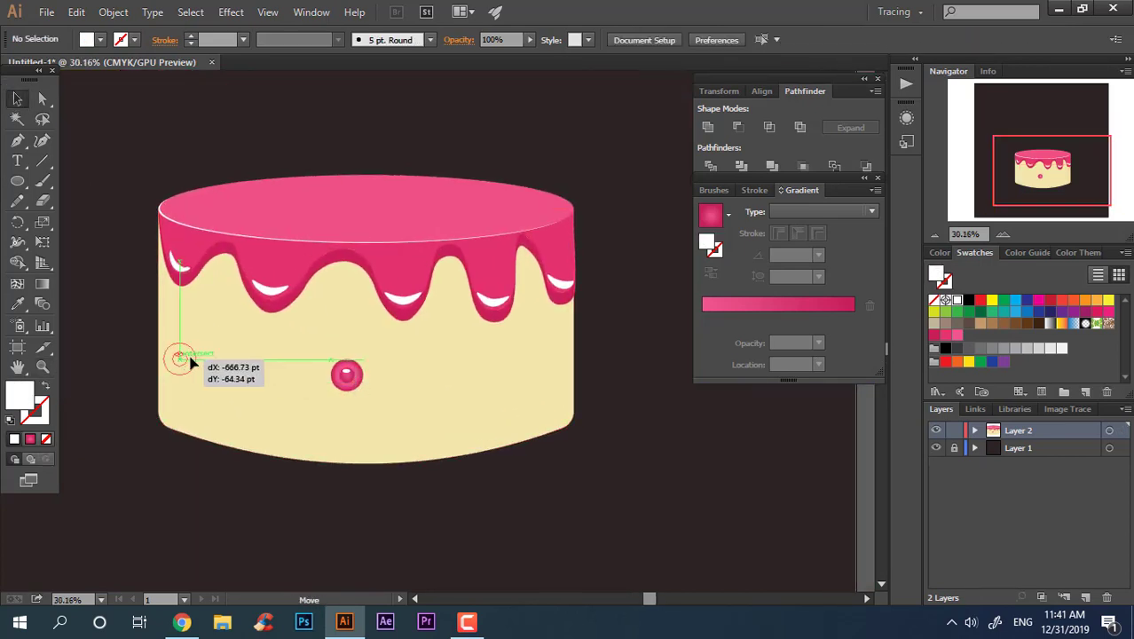
Step: Alt-drag copies of the candy dot across the cake front to make five dots
mouse_move(355, 379)
mouse_down()
mouse_move(179, 358)
mouse_move(270, 390)
mouse_move(261, 382)
mouse_move(391, 410)
mouse_move(378, 401)
mouse_up()
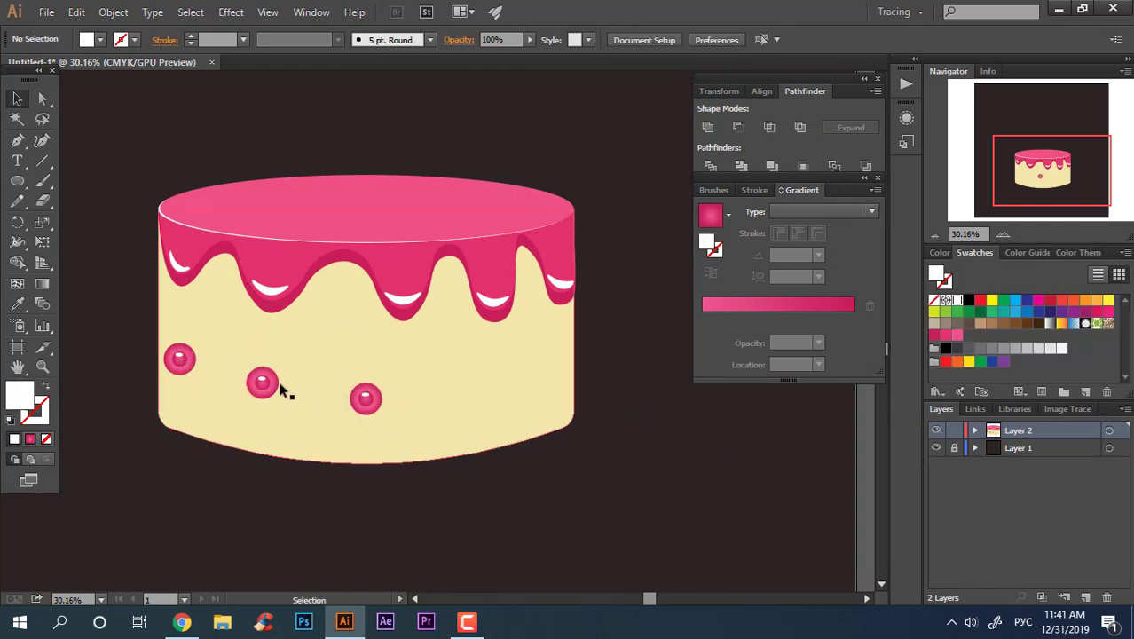
drag(275, 395, 492, 399)
drag(168, 358, 533, 359)
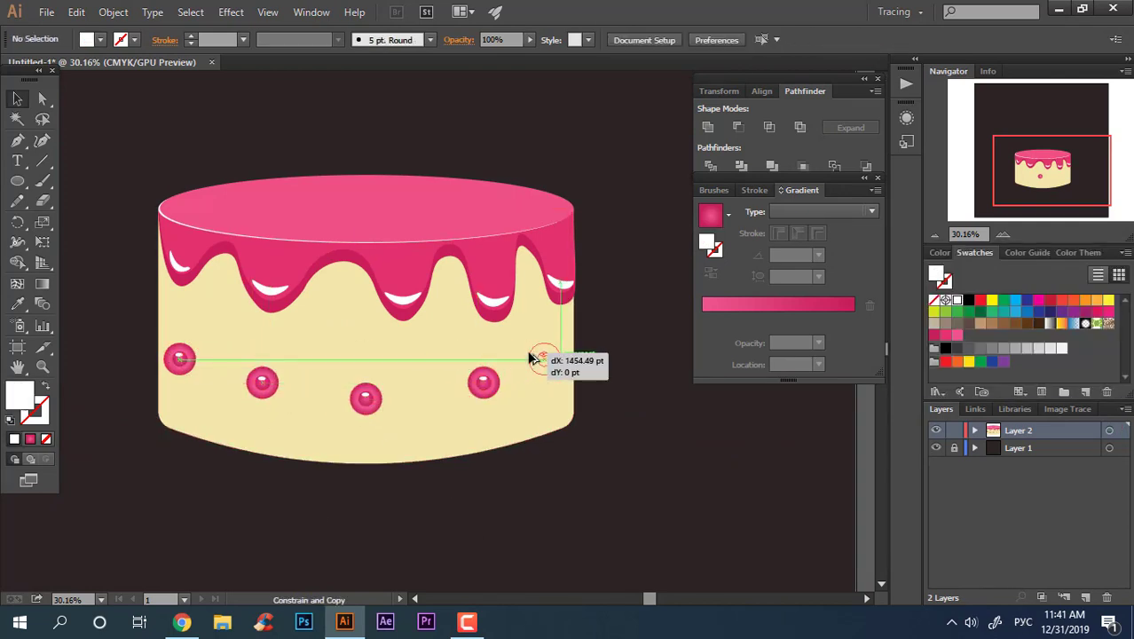
drag(545, 399, 479, 399)
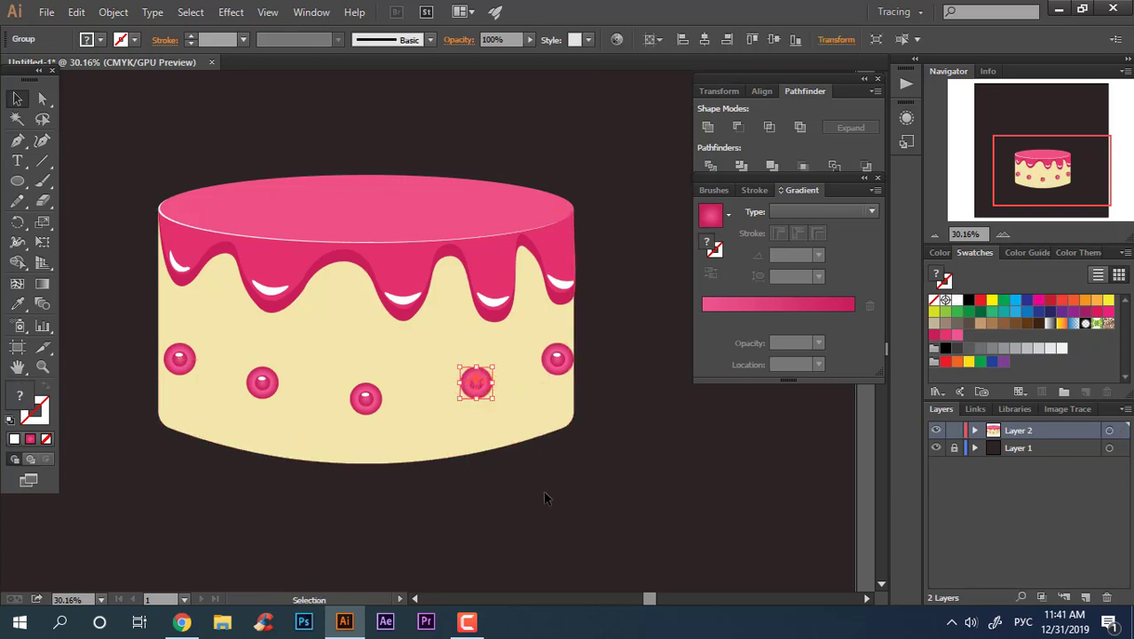
click(543, 494)
key(z)
alt+click(517, 471)
alt+click(436, 442)
Step: Draw a white-filled circle at the cake's lower-left base edge
scroll(412, 480, up, 2)
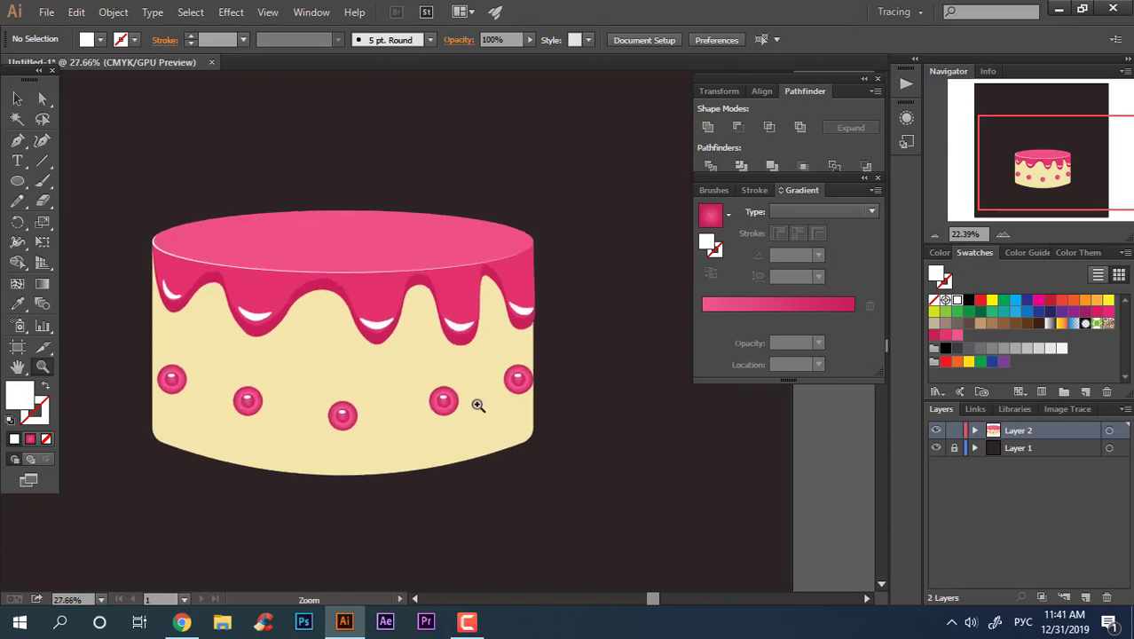
scroll(379, 471, up, 2)
scroll(352, 405, up, 1)
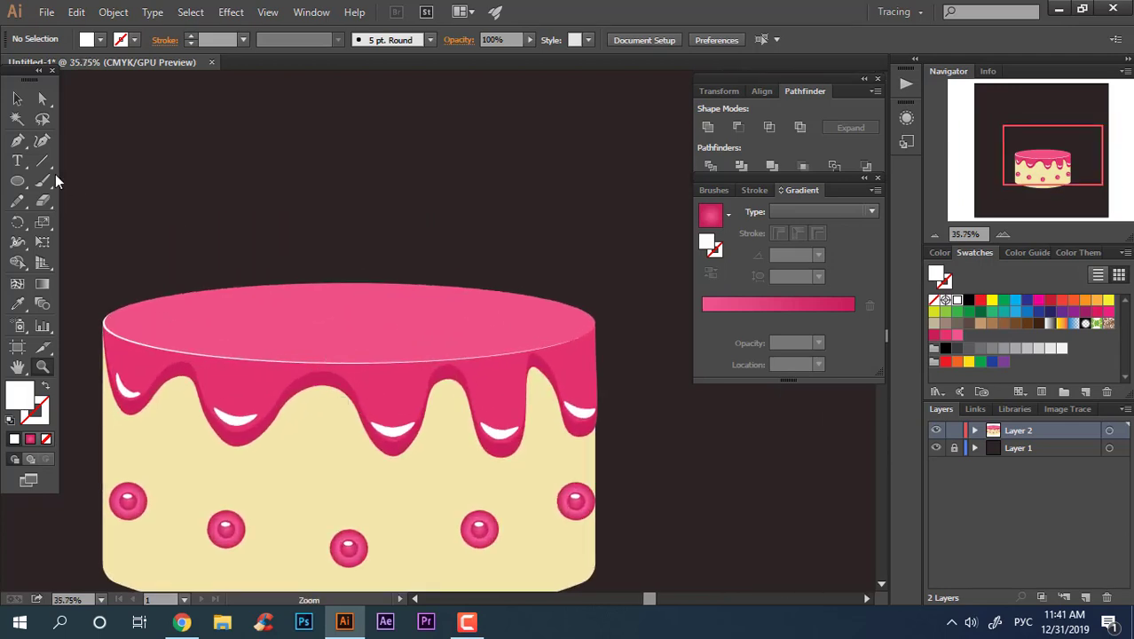
scroll(468, 276, down, 1)
scroll(523, 423, down, 2)
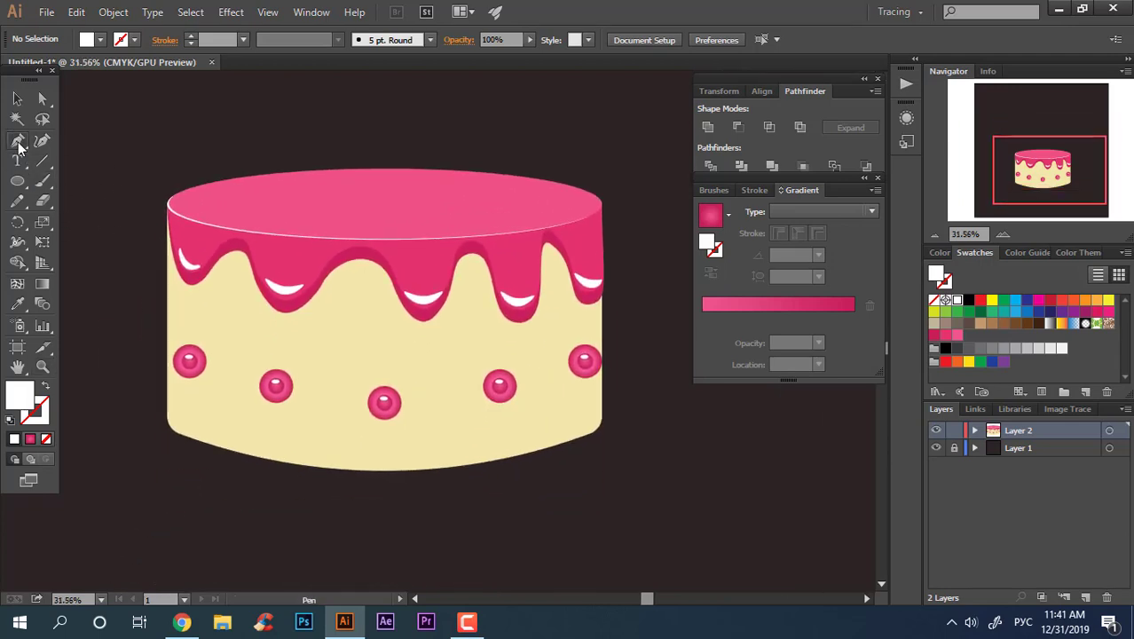
mouse_move(144, 412)
mouse_down()
mouse_move(185, 452)
mouse_move(221, 466)
mouse_move(266, 458)
mouse_move(445, 487)
mouse_move(612, 417)
mouse_up()
double_click(20, 394)
click(759, 254)
key(v)
Step: Spread white circles along the cake base and unite them into one scalloped border
drag(165, 434, 142, 435)
click(541, 539)
drag(734, 507, 104, 420)
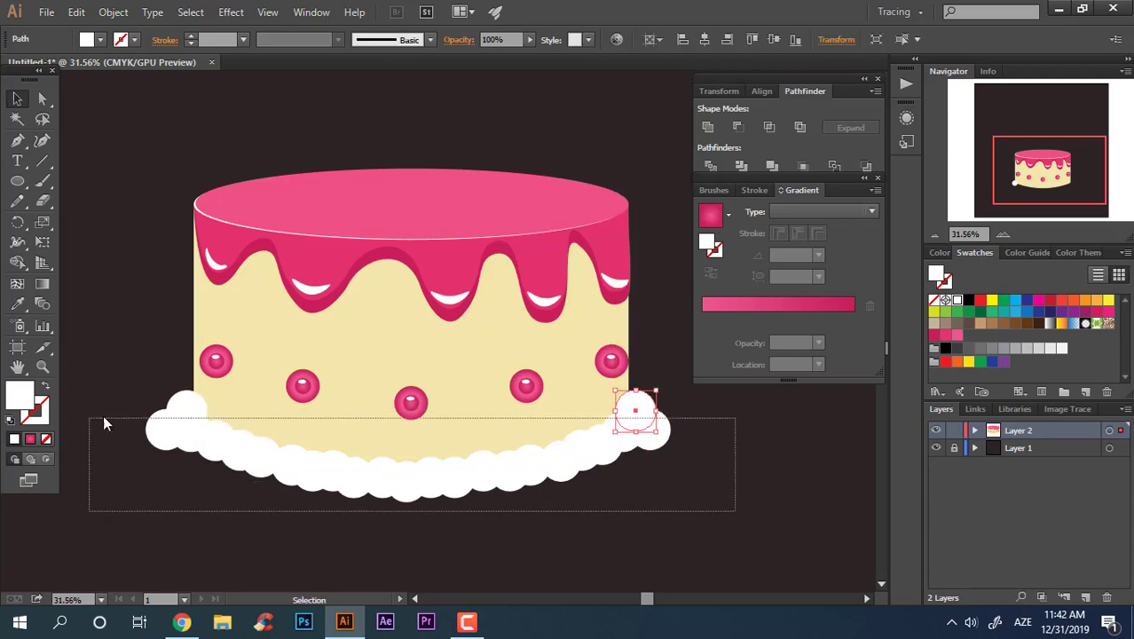
right_click(451, 300)
click(479, 382)
shift+click(411, 403)
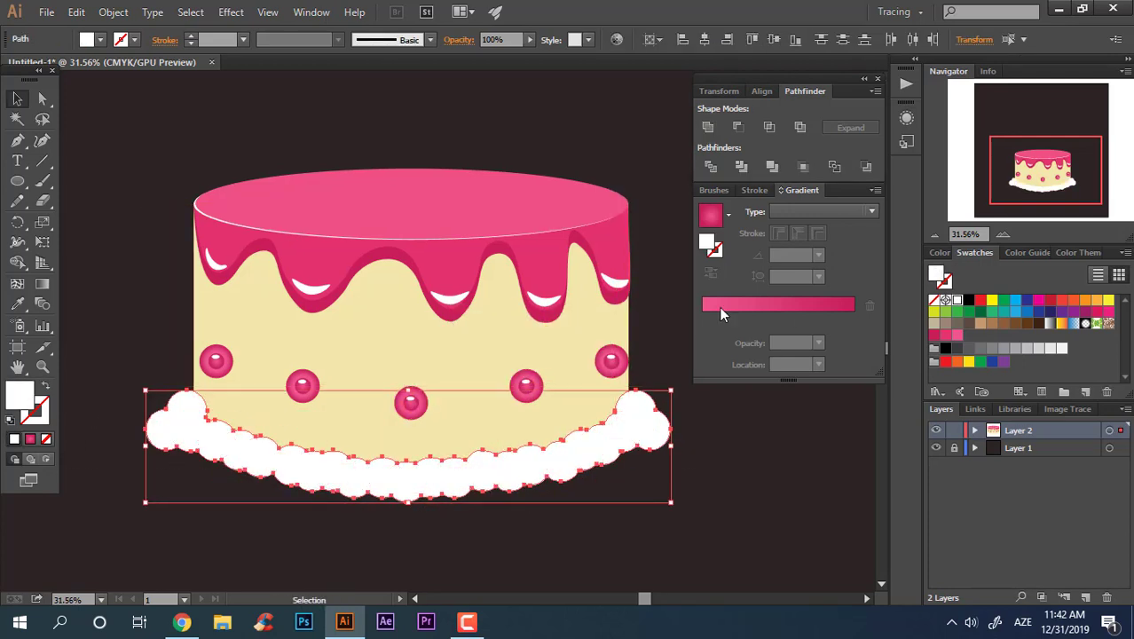
click(572, 486)
scroll(573, 486, up, 1)
Step: Duplicate the scalloped border slightly lower and fill the copy cream EFE9DA
click(17, 98)
drag(455, 407, 455, 431)
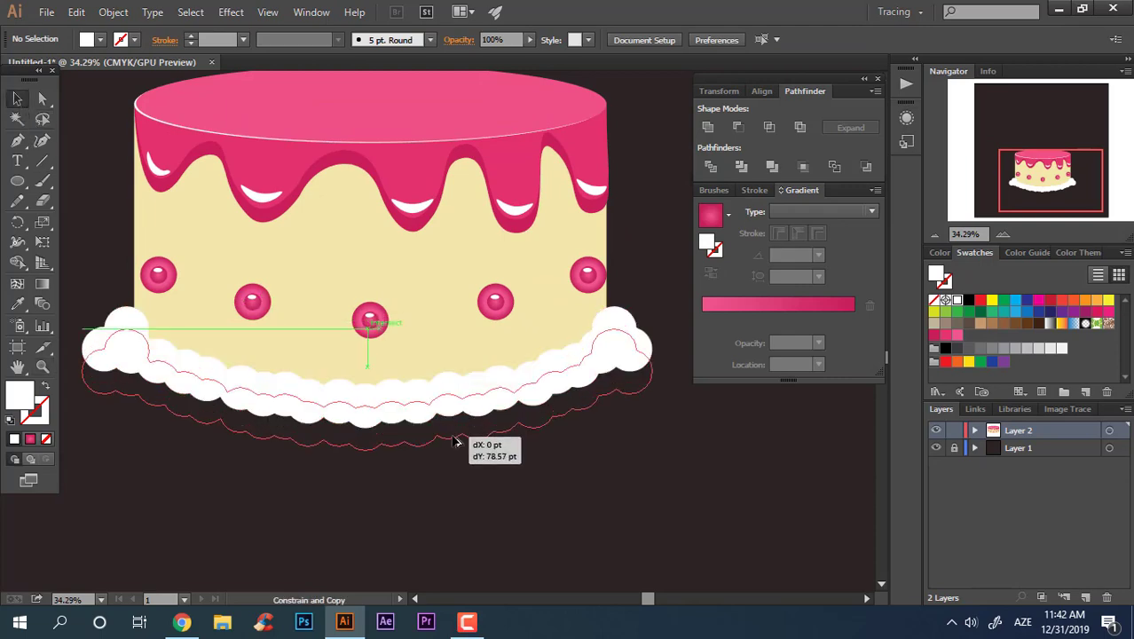
double_click(723, 317)
drag(610, 355, 611, 433)
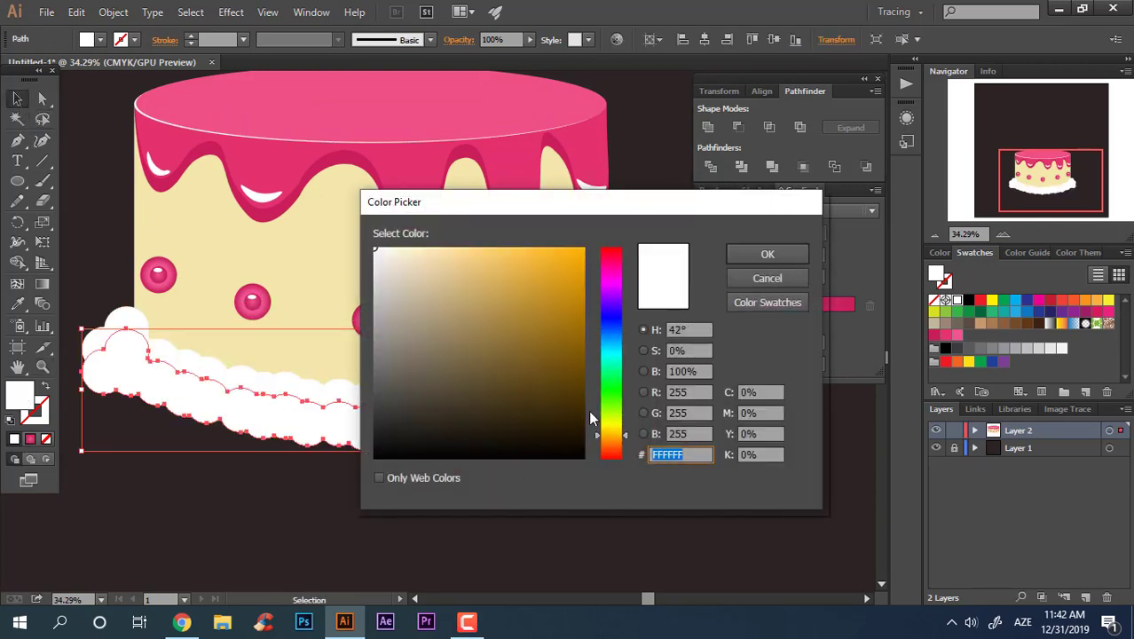
click(393, 258)
click(767, 253)
Step: Group the white and cream scalloped borders together
shift+click(124, 318)
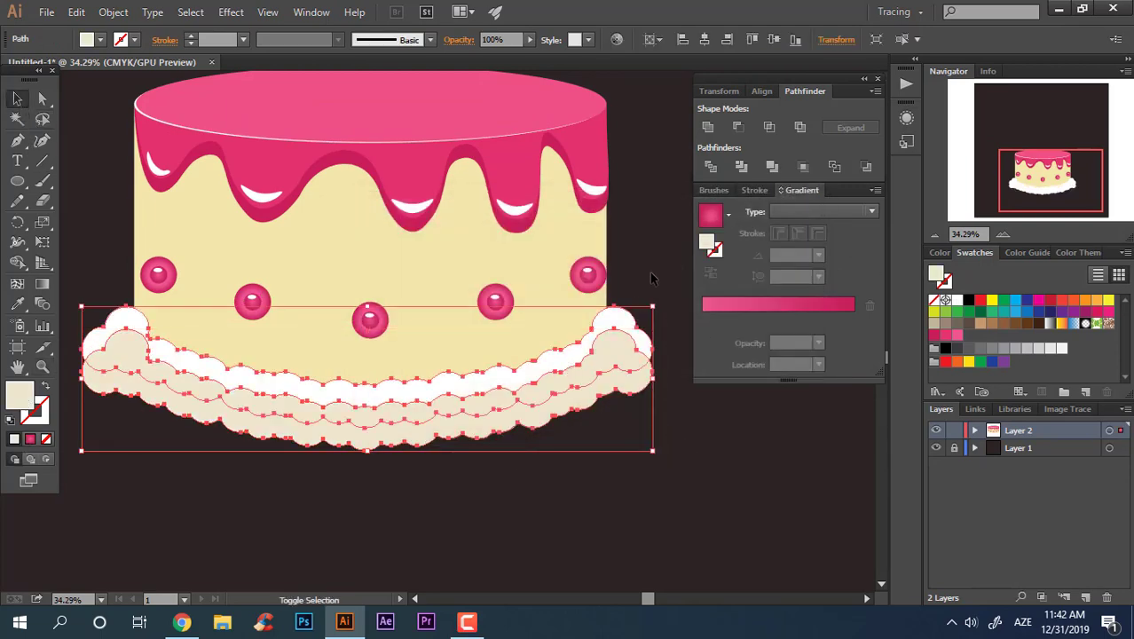
click(710, 166)
right_click(621, 336)
click(669, 430)
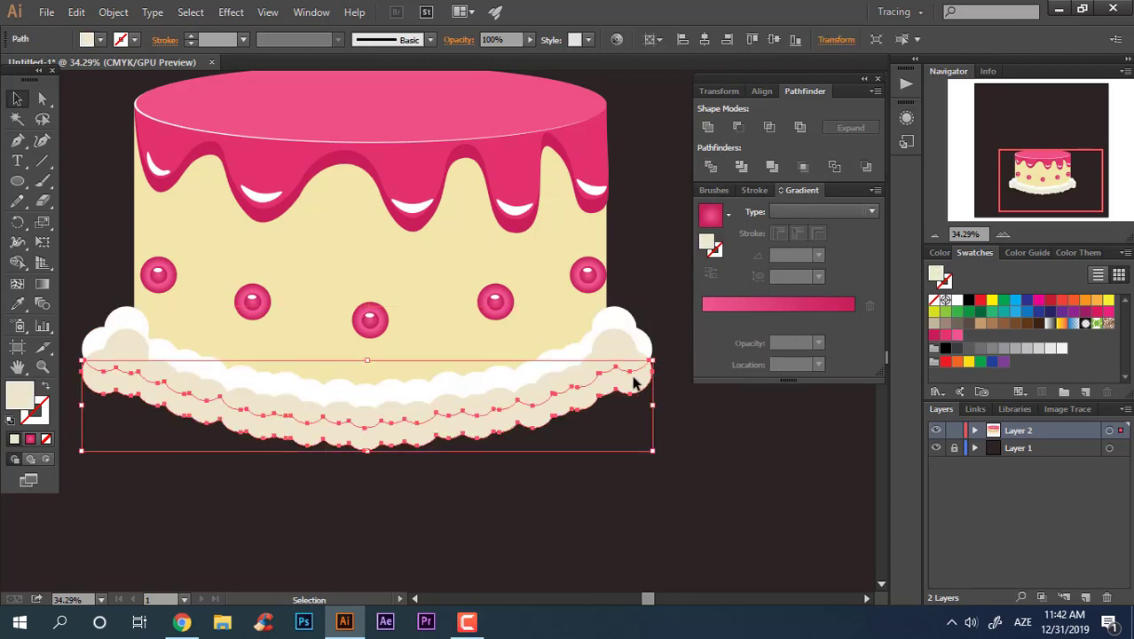
click(686, 413)
right_click(589, 348)
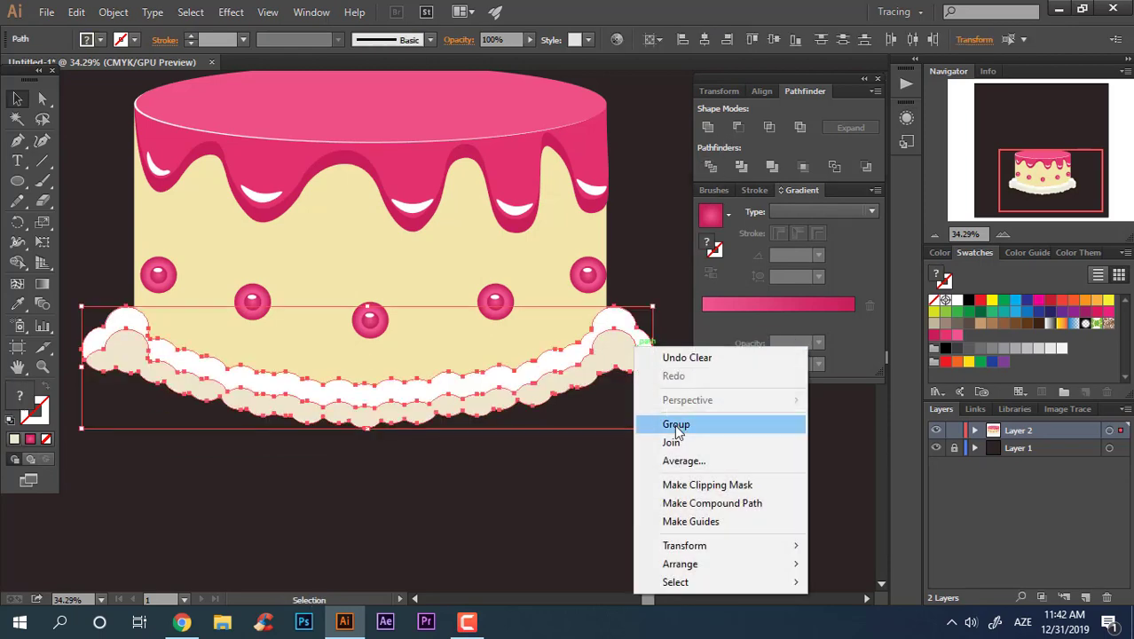
click(603, 423)
scroll(602, 466, down, 2)
scroll(595, 479, down, 2)
scroll(550, 399, up, 1)
Step: Draw a cream ellipse at the centre of the pink cake top
scroll(443, 293, up, 2)
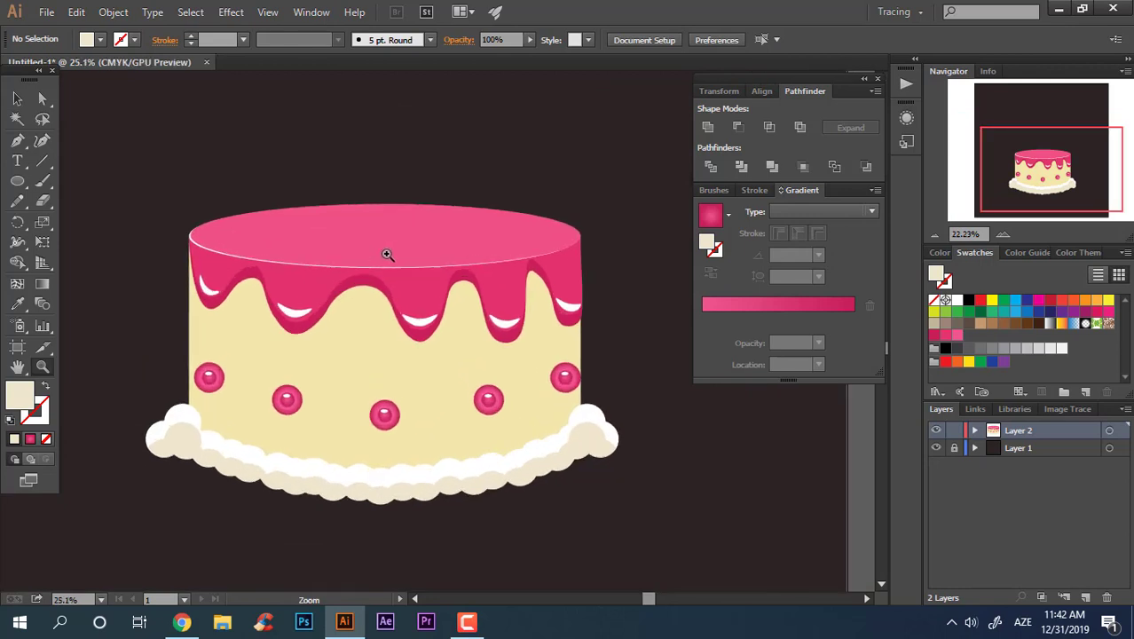
scroll(355, 204, up, 1)
scroll(364, 239, up, 2)
scroll(375, 275, up, 1)
scroll(308, 253, up, 1)
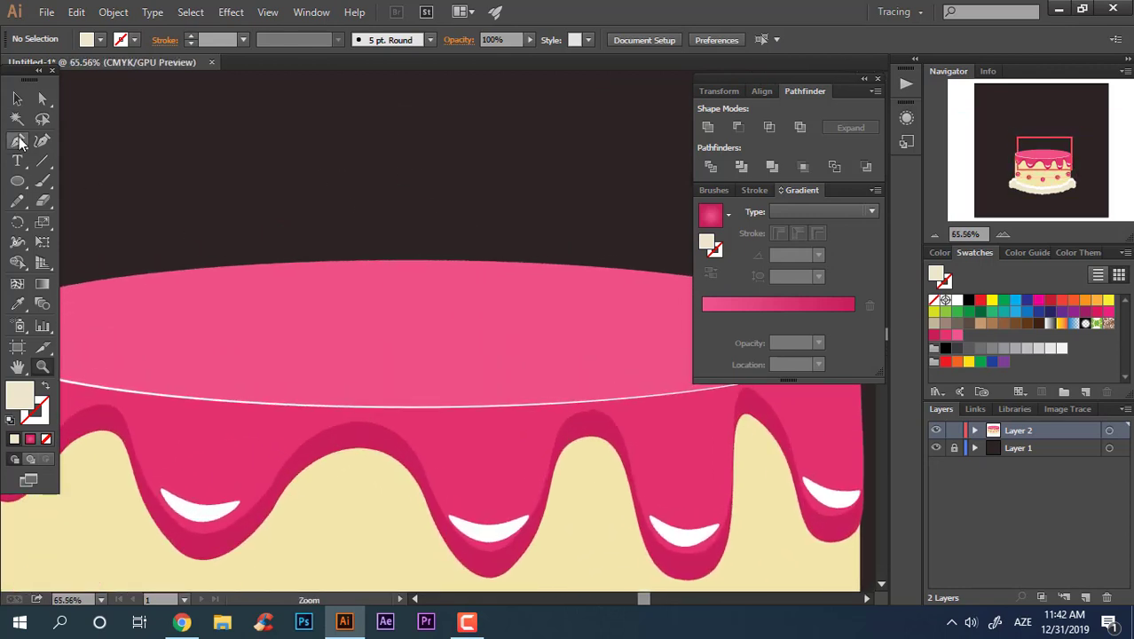
drag(373, 356, 390, 354)
scroll(266, 232, up, 2)
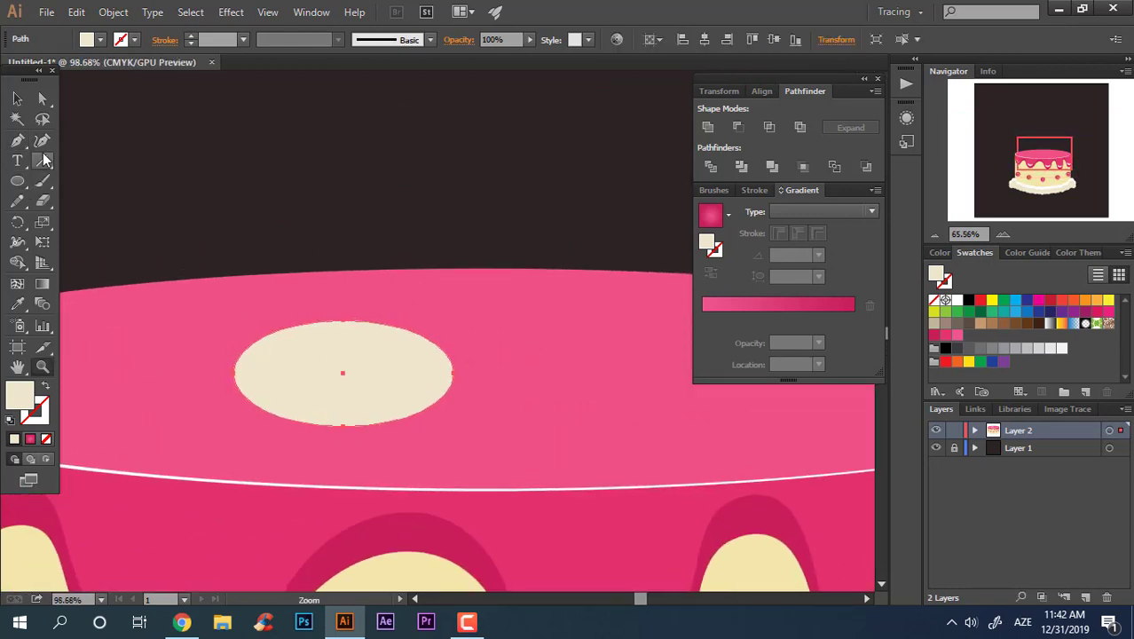
Step: Draw the whipped-cream swirl outline with a curled peak over the ellipse
drag(371, 197, 328, 228)
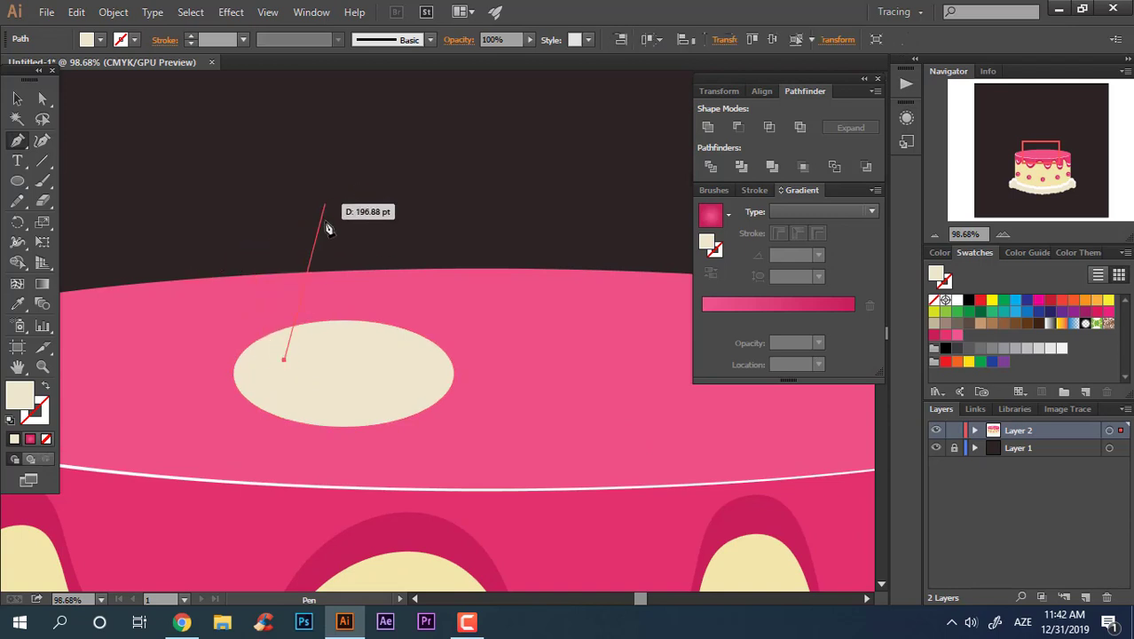
click(317, 206)
drag(318, 271, 380, 235)
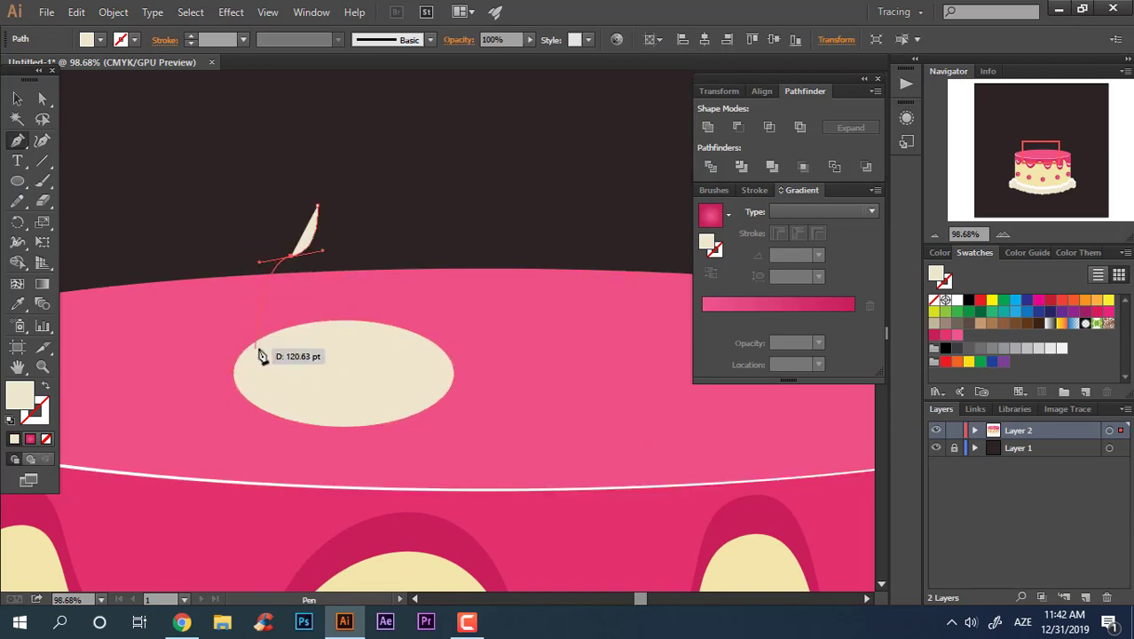
drag(262, 355, 312, 385)
drag(420, 353, 422, 362)
drag(317, 206, 353, 223)
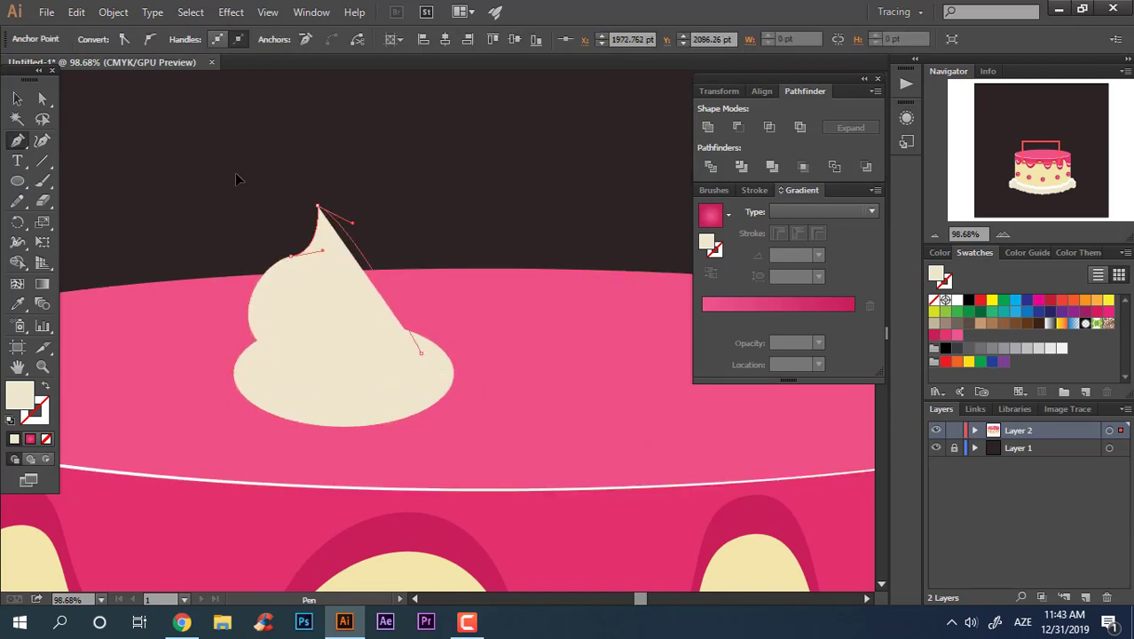
Step: Adjust the swirl's anchors, narrowing its right side and rounding its curve
key(z)
drag(329, 318, 382, 320)
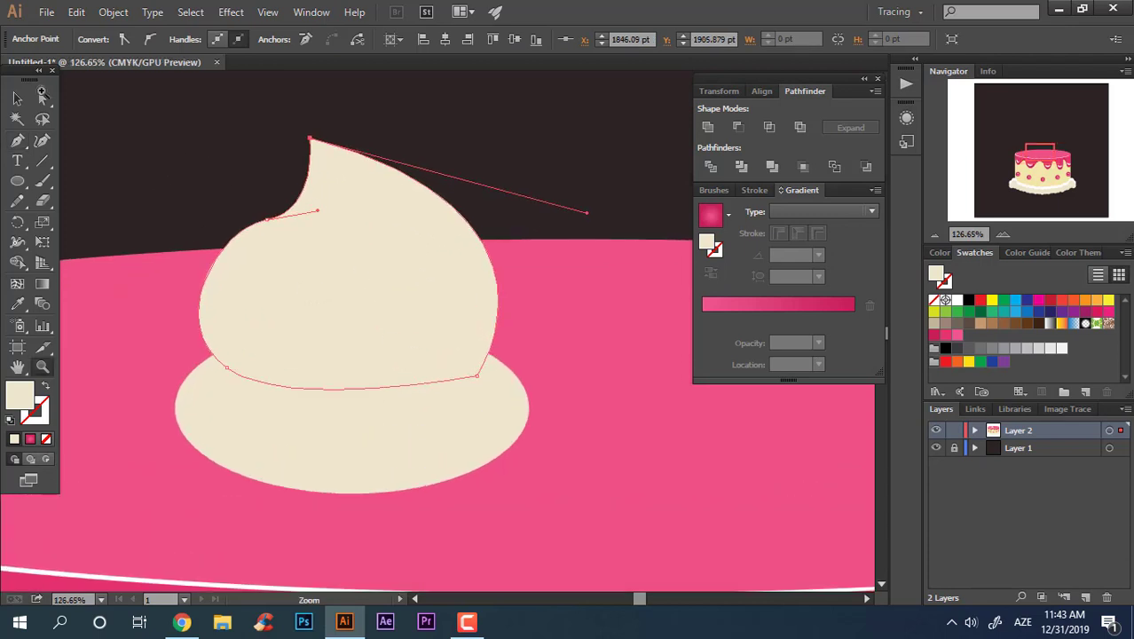
key(a)
drag(479, 375, 431, 299)
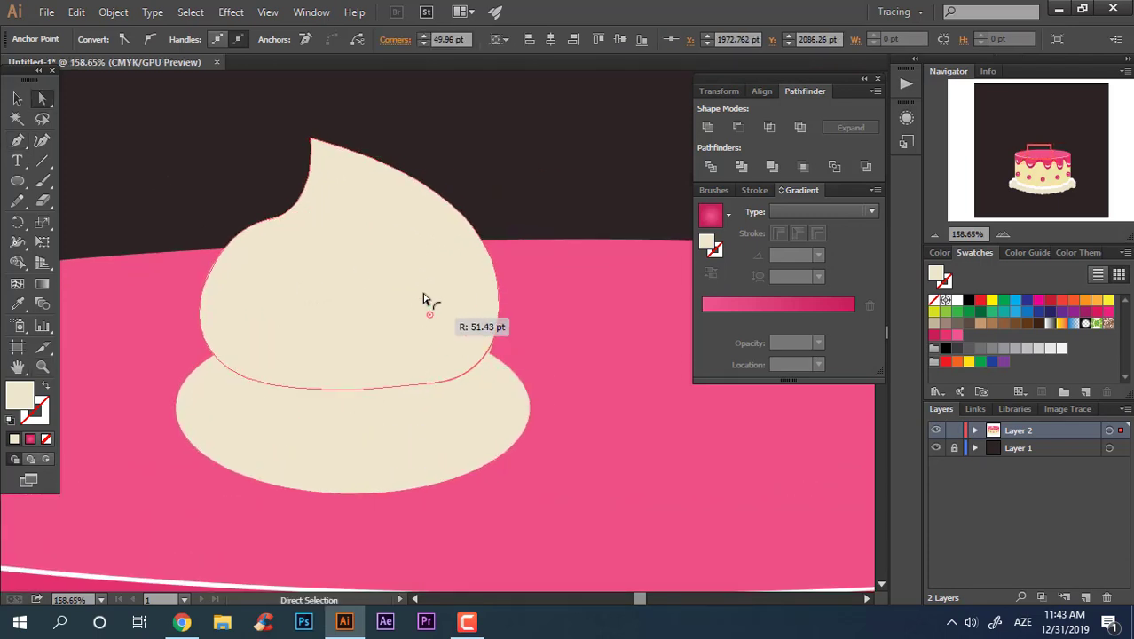
drag(361, 281, 420, 317)
key(v)
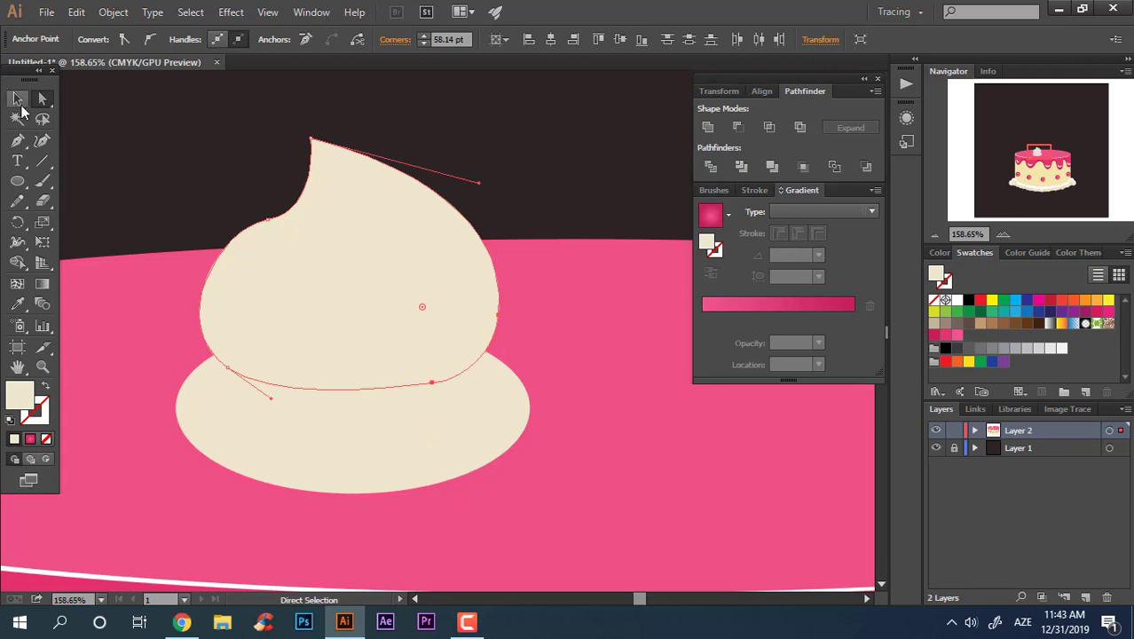
click(412, 134)
Step: Duplicate the cream ellipse upward, narrow the copy and enlarge the lower ellipse
scroll(386, 274, down, 3)
scroll(386, 274, up, 3)
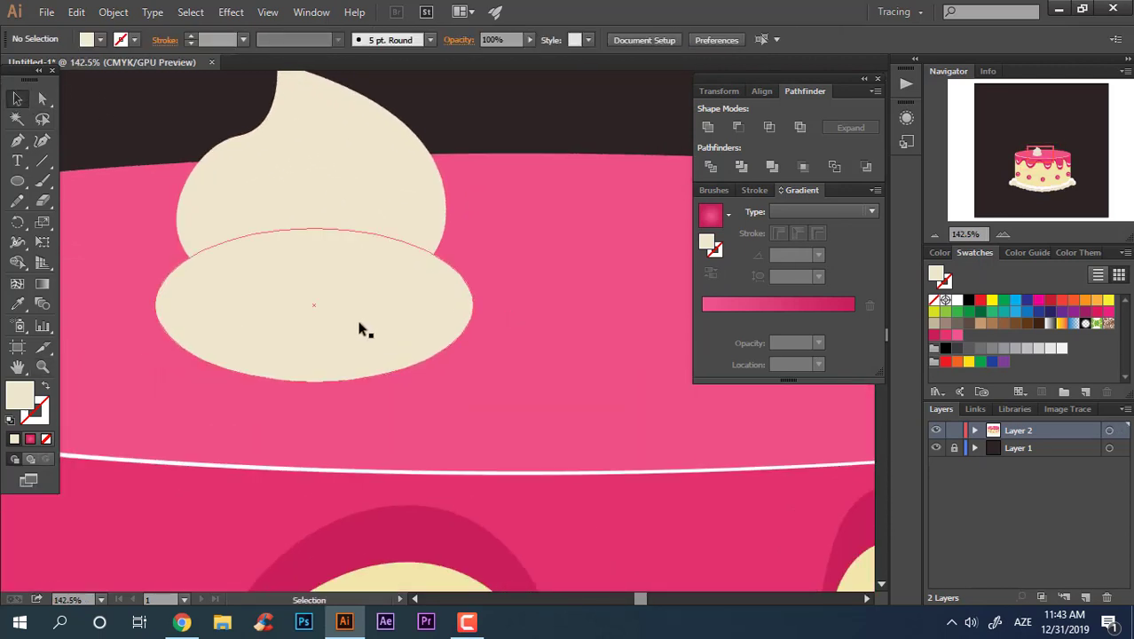
drag(362, 324, 362, 283)
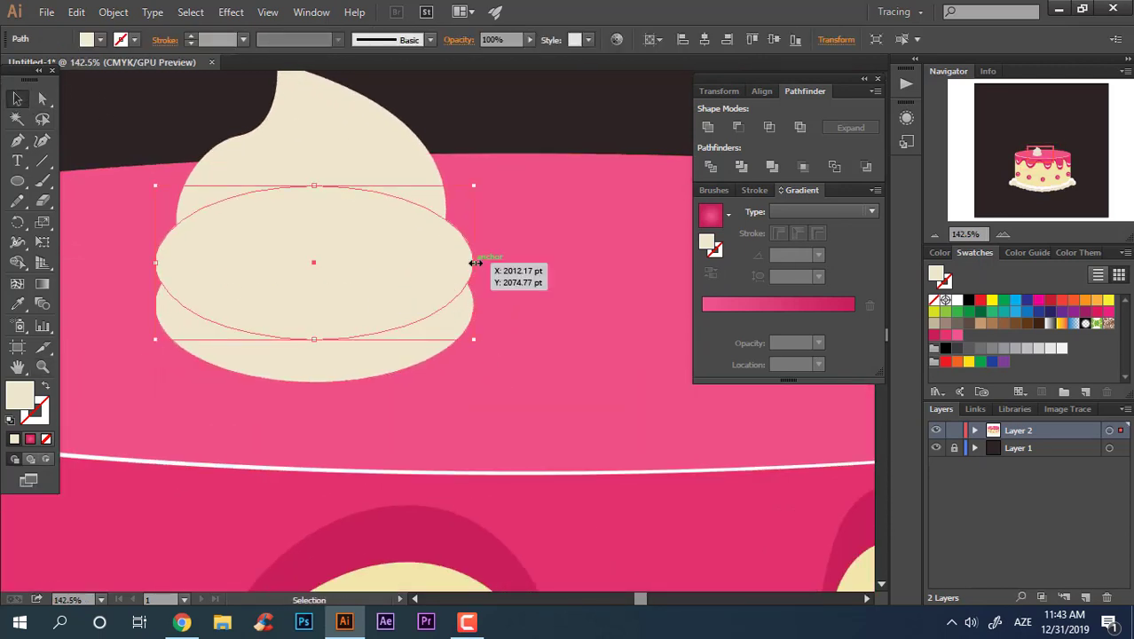
drag(474, 263, 462, 264)
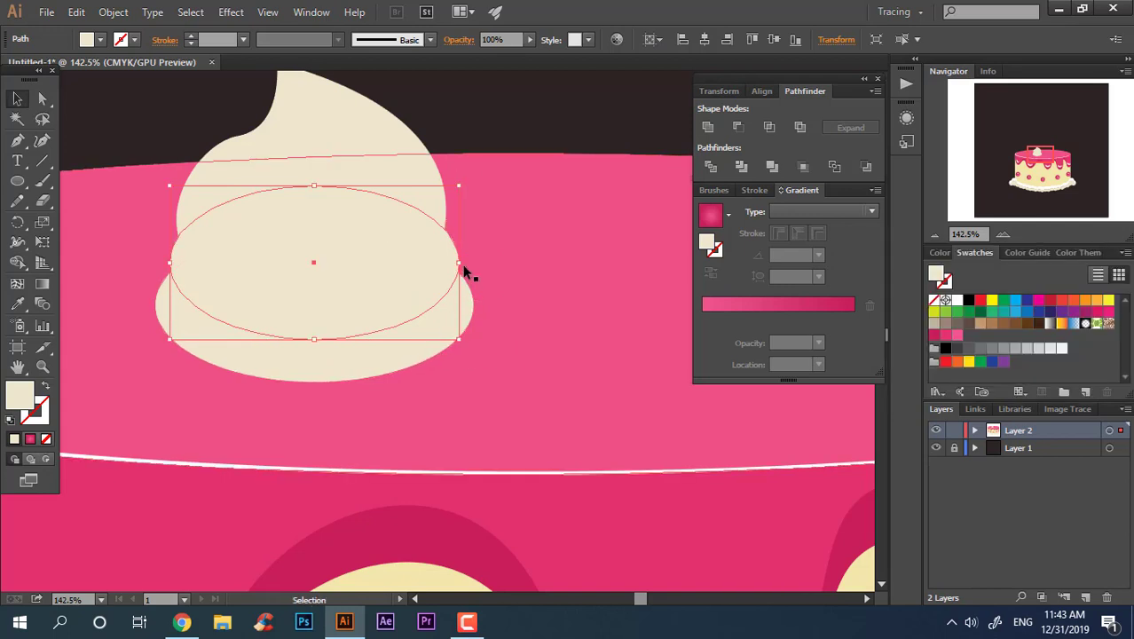
drag(422, 362, 404, 378)
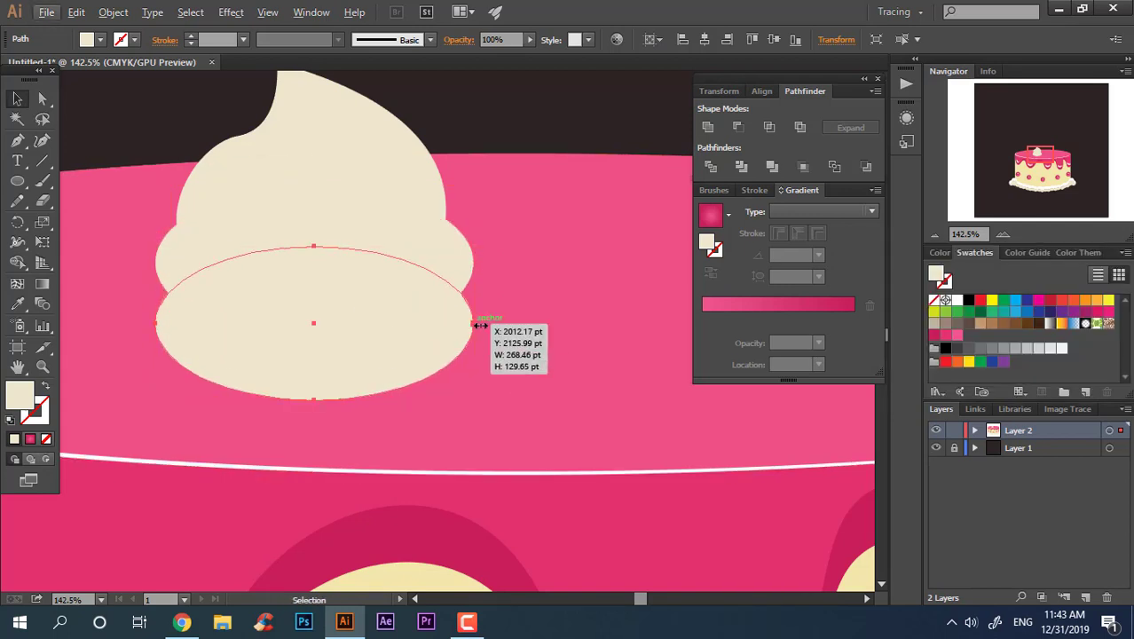
drag(476, 323, 529, 241)
alt+click(369, 272)
Step: Narrow the cream swirl horizontally
key(v)
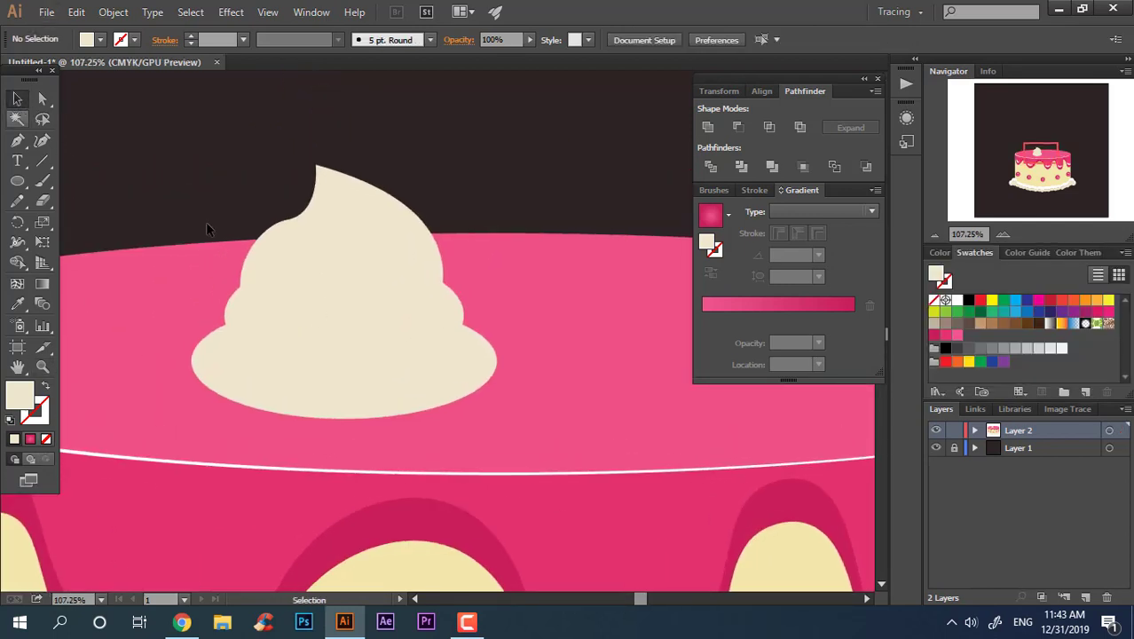
click(444, 327)
drag(451, 250, 417, 250)
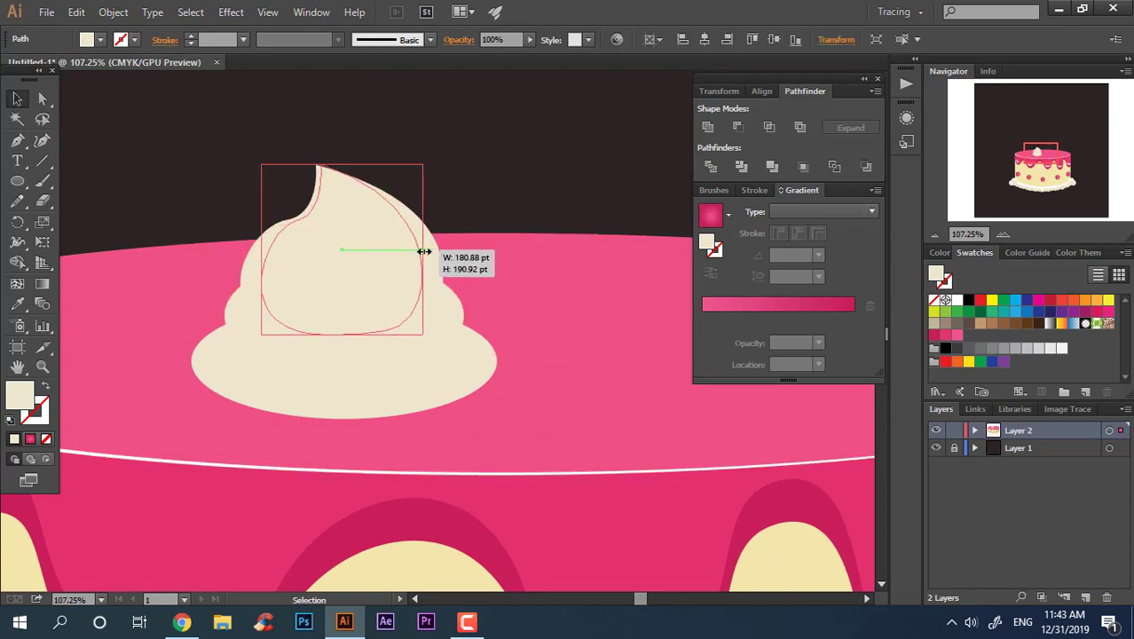
click(426, 218)
Step: Refine the swirl's left edge with a new curve point, then select swirl and ellipses
key(z)
ctrl+click(355, 204)
drag(316, 200, 373, 199)
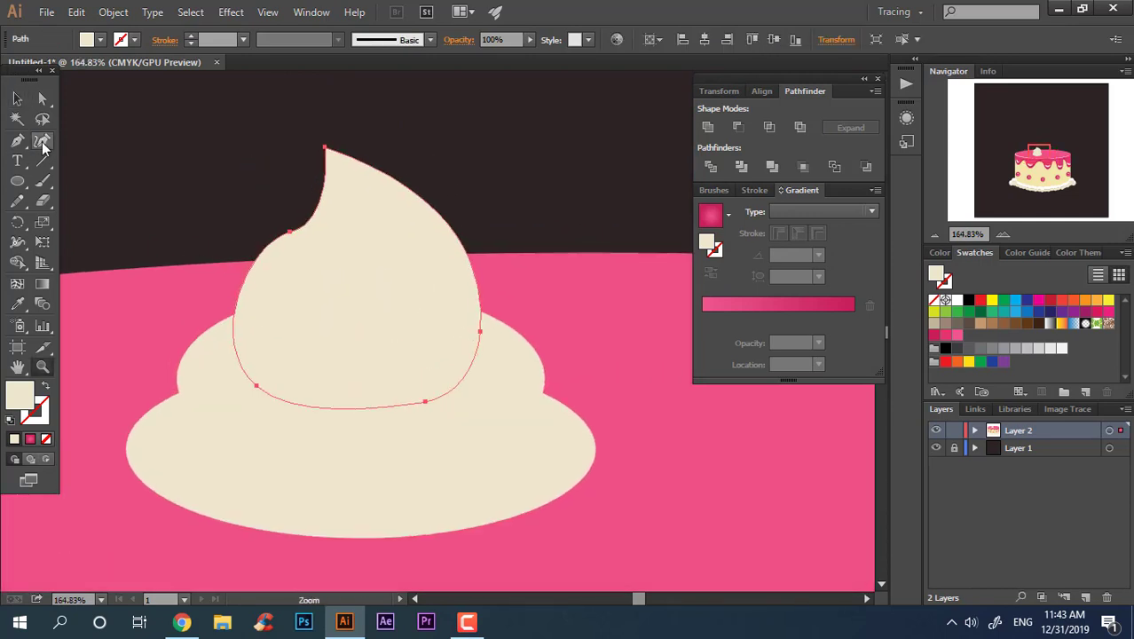
drag(291, 233, 295, 266)
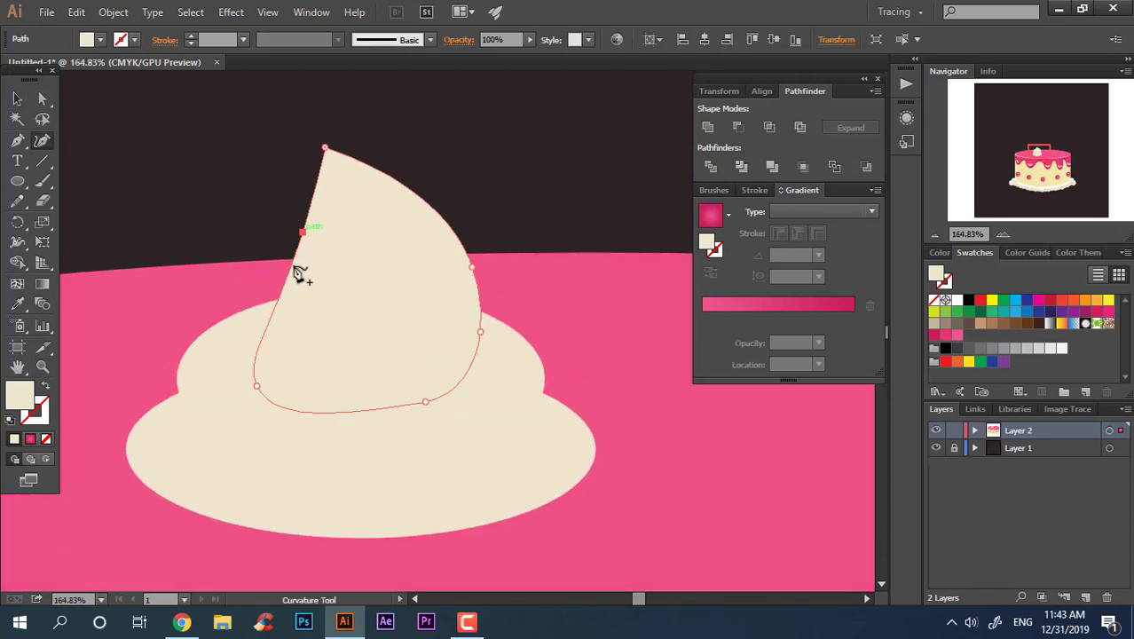
click(235, 295)
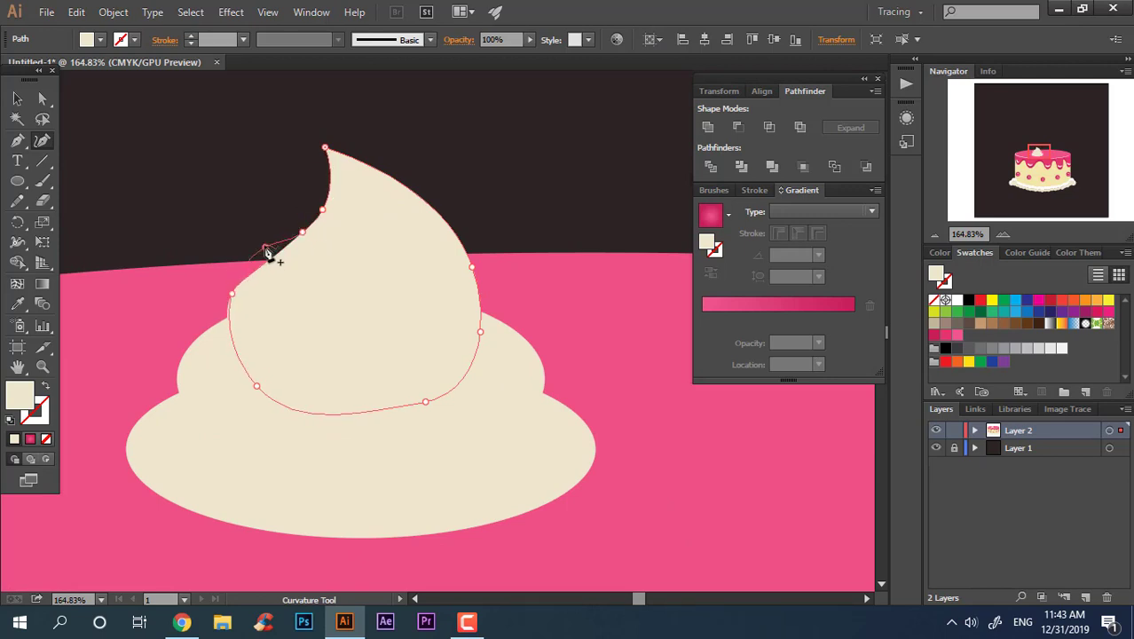
click(17, 99)
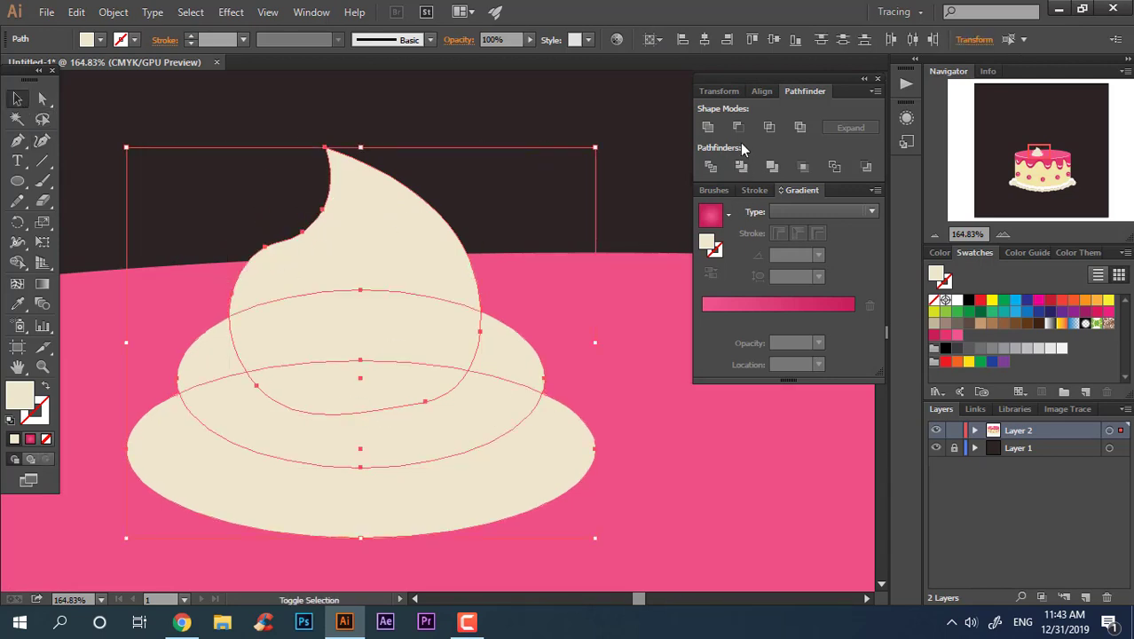
click(508, 233)
scroll(412, 170, down, 3)
scroll(412, 170, down, 5)
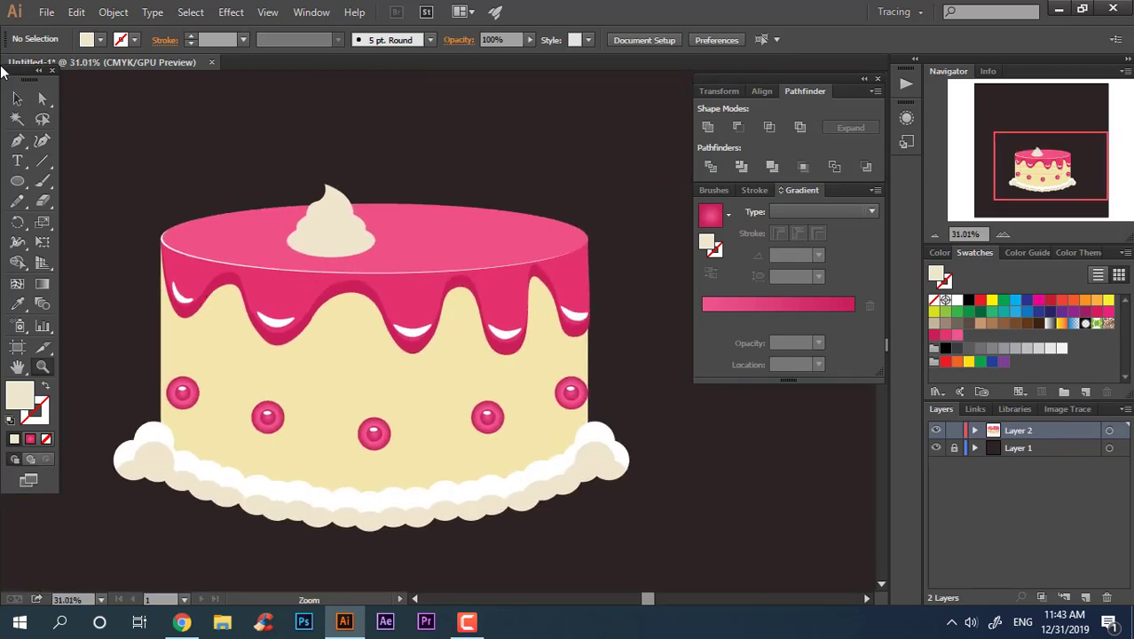
Step: Fill the top cream swirl with the frosting's white using the Eyedropper
click(324, 221)
click(18, 305)
click(169, 470)
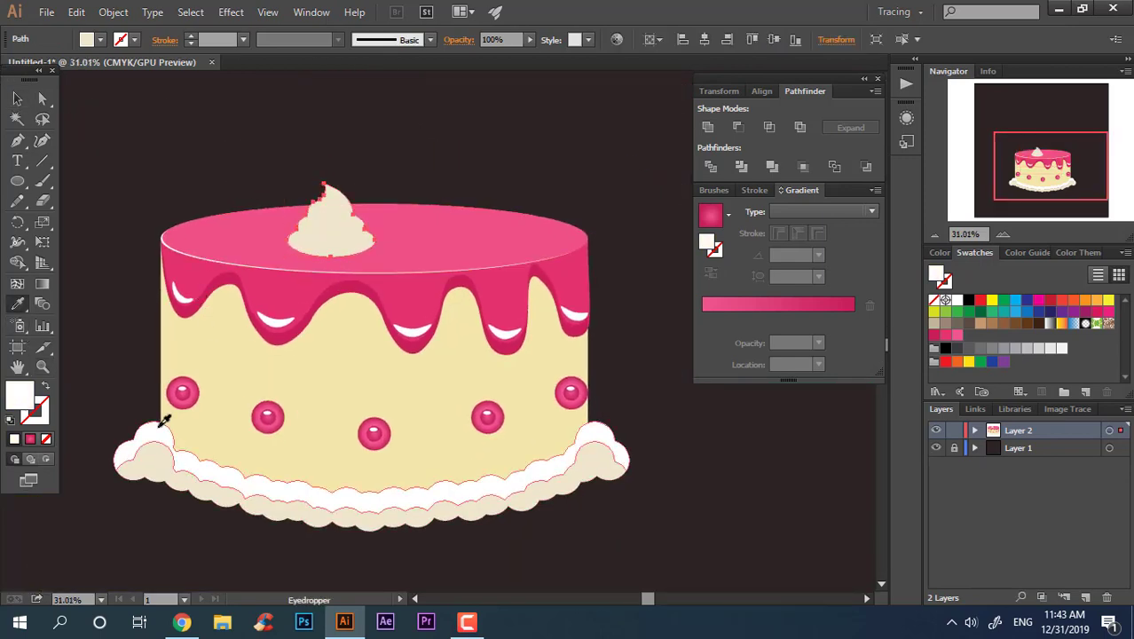
scroll(327, 182, up, 2)
scroll(412, 284, up, 3)
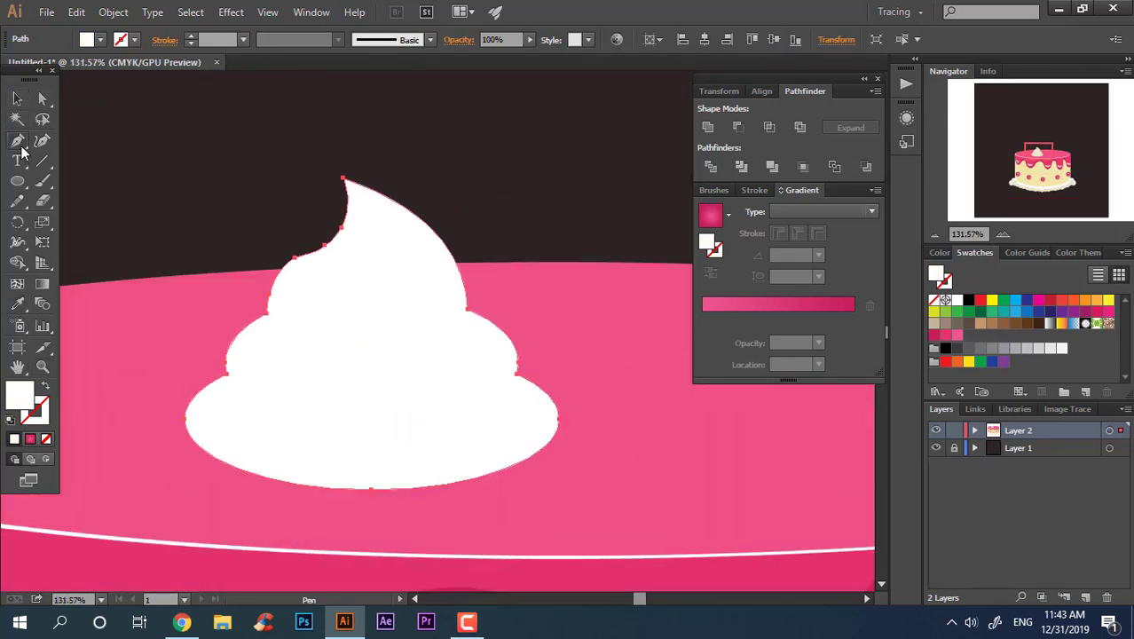
Step: Draw a curved Pen shading outline across the swirl's curls and base
click(186, 260)
drag(276, 426, 423, 456)
click(539, 350)
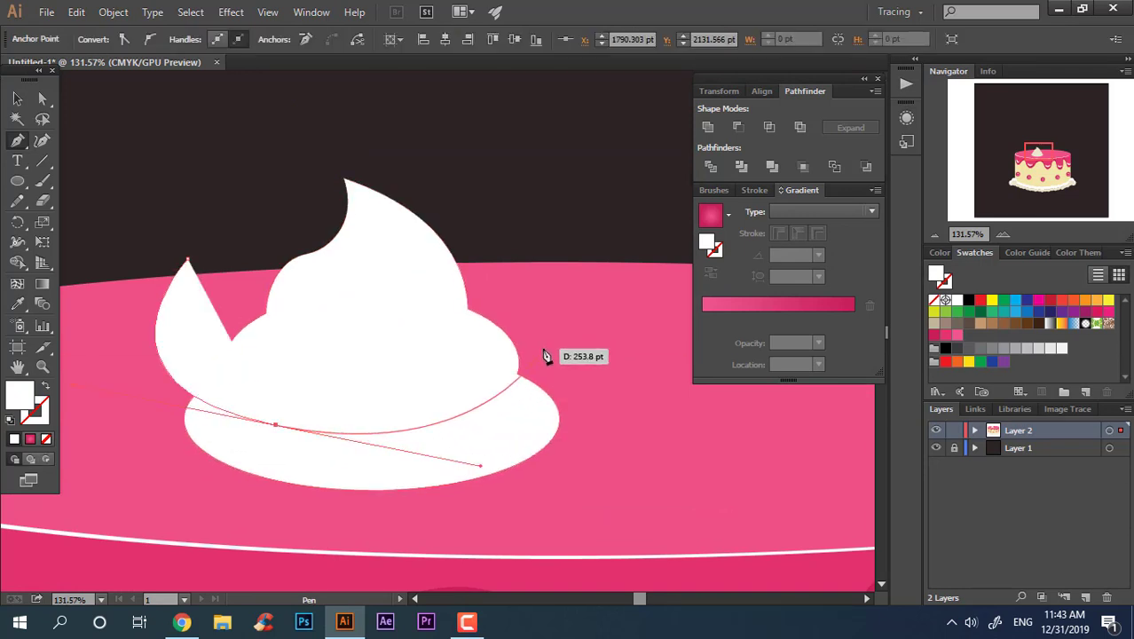
mouse_move(343, 404)
mouse_down()
mouse_move(224, 348)
mouse_move(347, 400)
mouse_up()
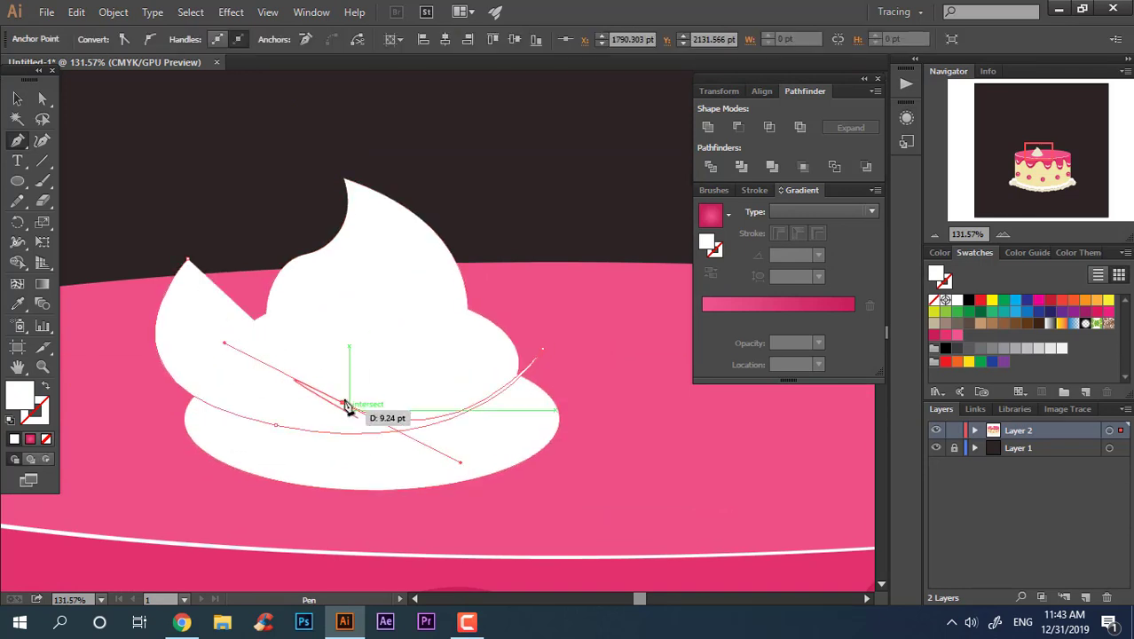
drag(518, 402, 493, 268)
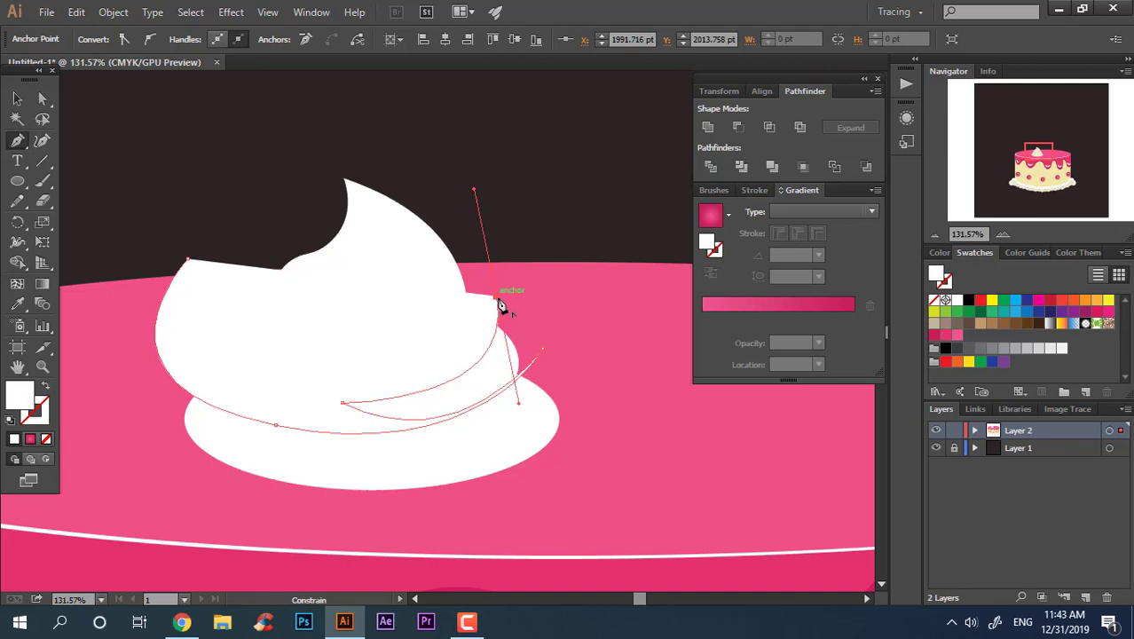
click(338, 330)
mouse_move(406, 333)
mouse_down()
mouse_move(423, 348)
mouse_move(413, 229)
mouse_move(575, 579)
mouse_move(225, 553)
mouse_up()
drag(187, 304, 282, 304)
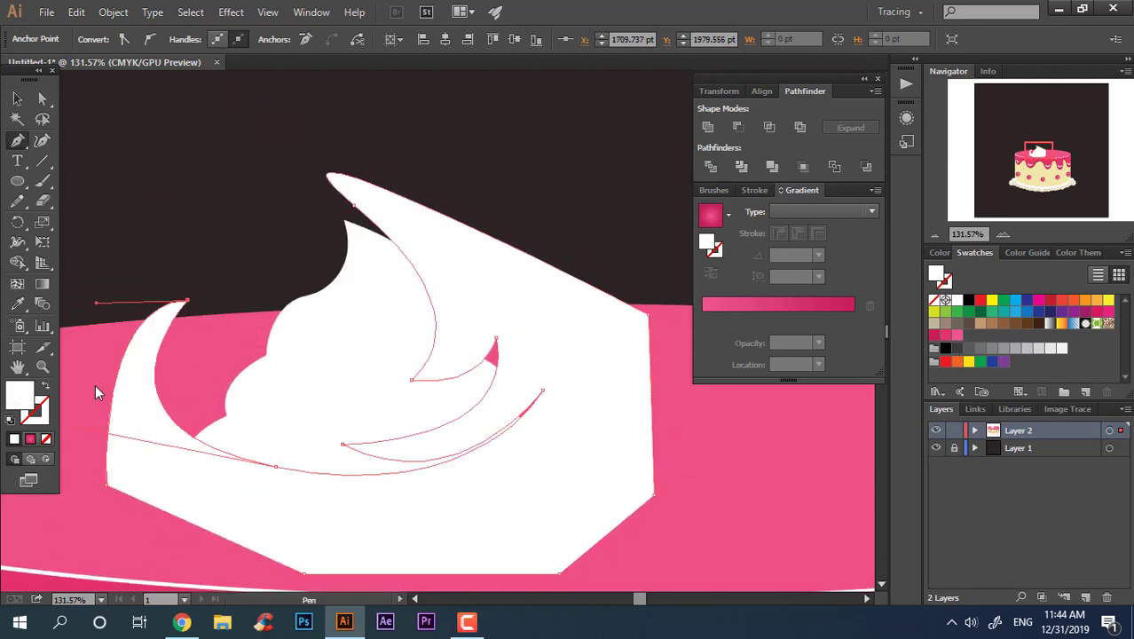
Step: Fill the shading shape pale grey and refine its curves and top tip
double_click(20, 395)
click(618, 438)
drag(394, 252, 395, 278)
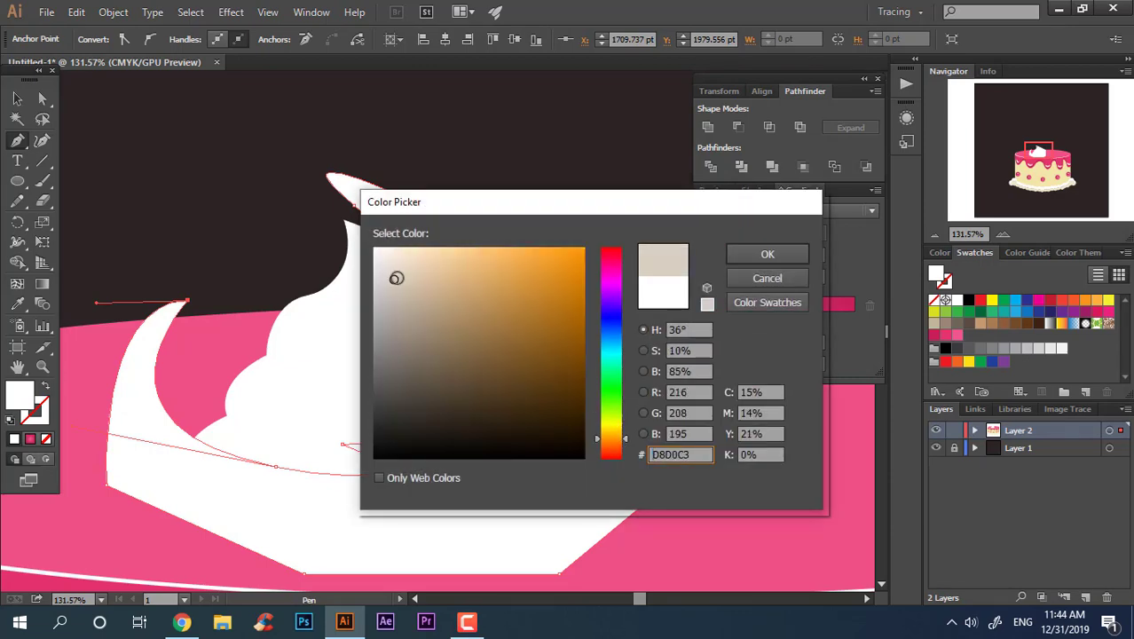
key(Return)
click(45, 143)
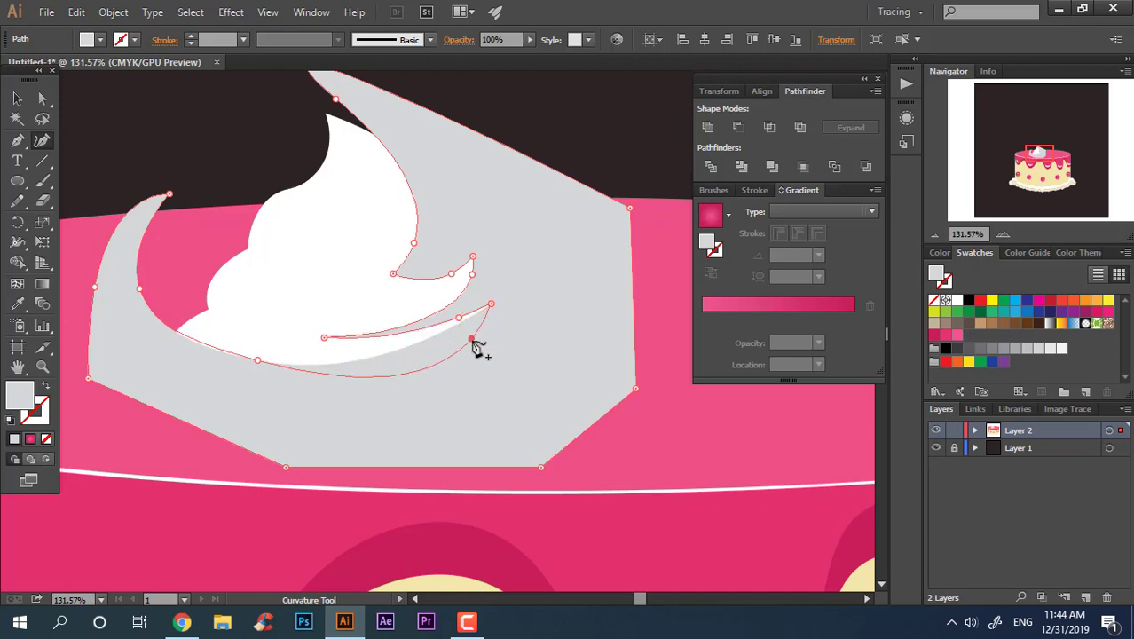
drag(458, 317, 468, 329)
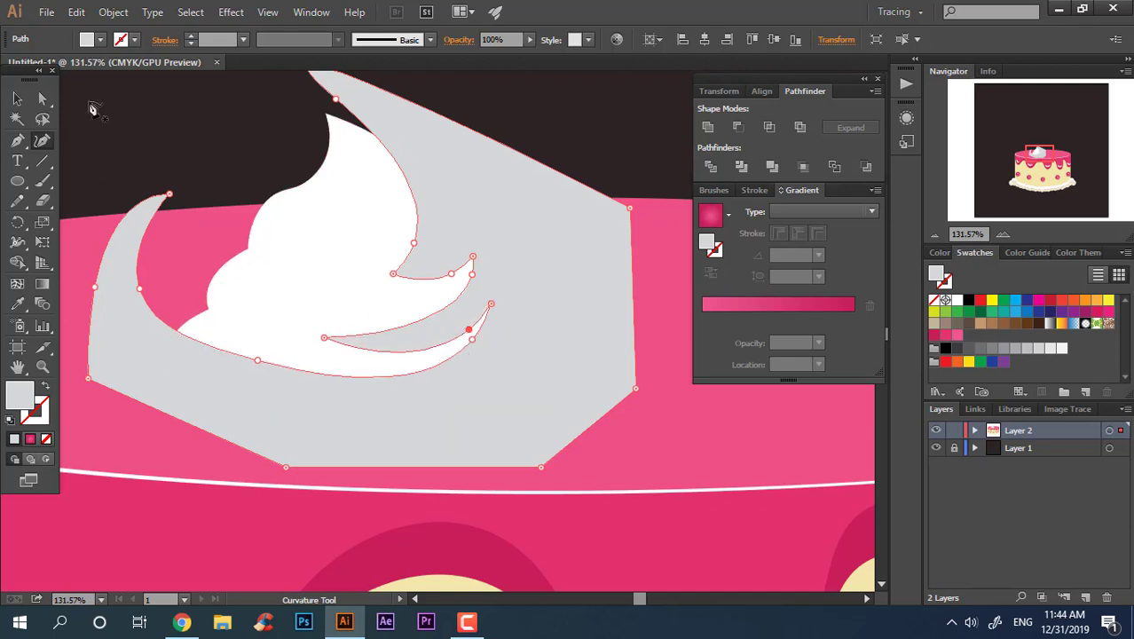
drag(334, 99, 313, 96)
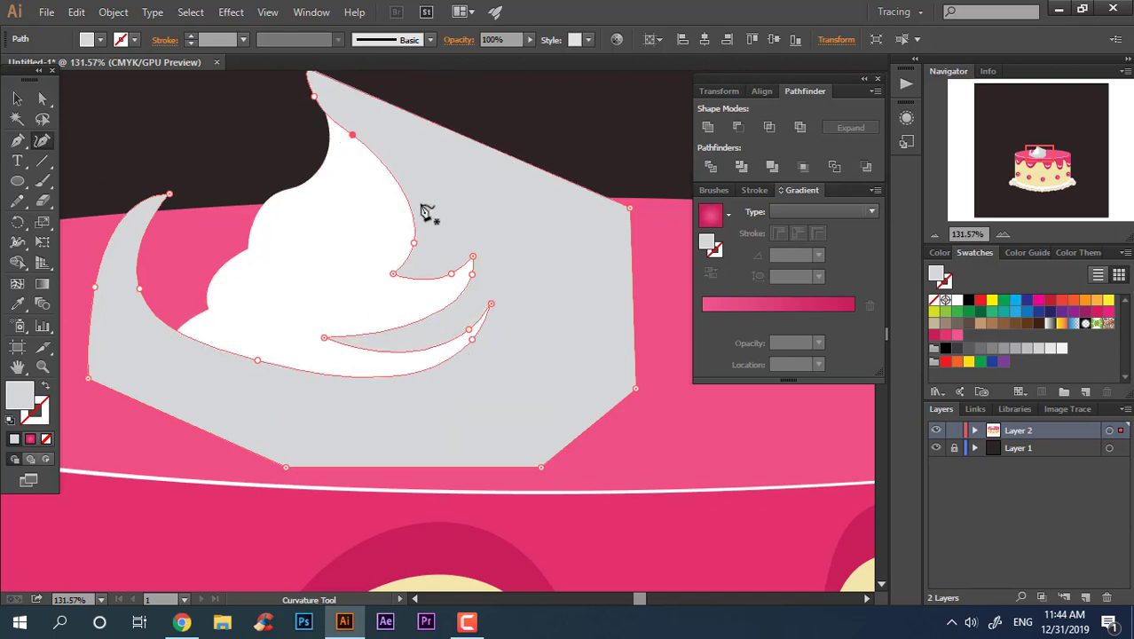
Step: Divide the swirl with the grey shape, ungroup, and delete the leftover top-right piece
click(17, 98)
click(334, 234)
shift+click(566, 314)
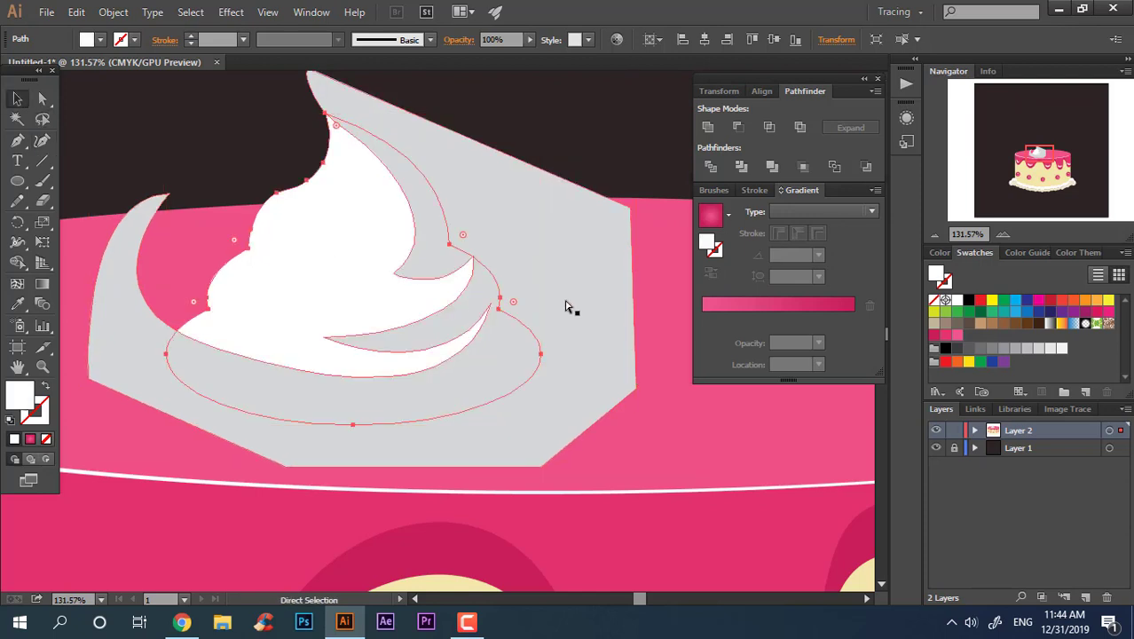
click(709, 166)
right_click(524, 197)
click(576, 294)
click(509, 186)
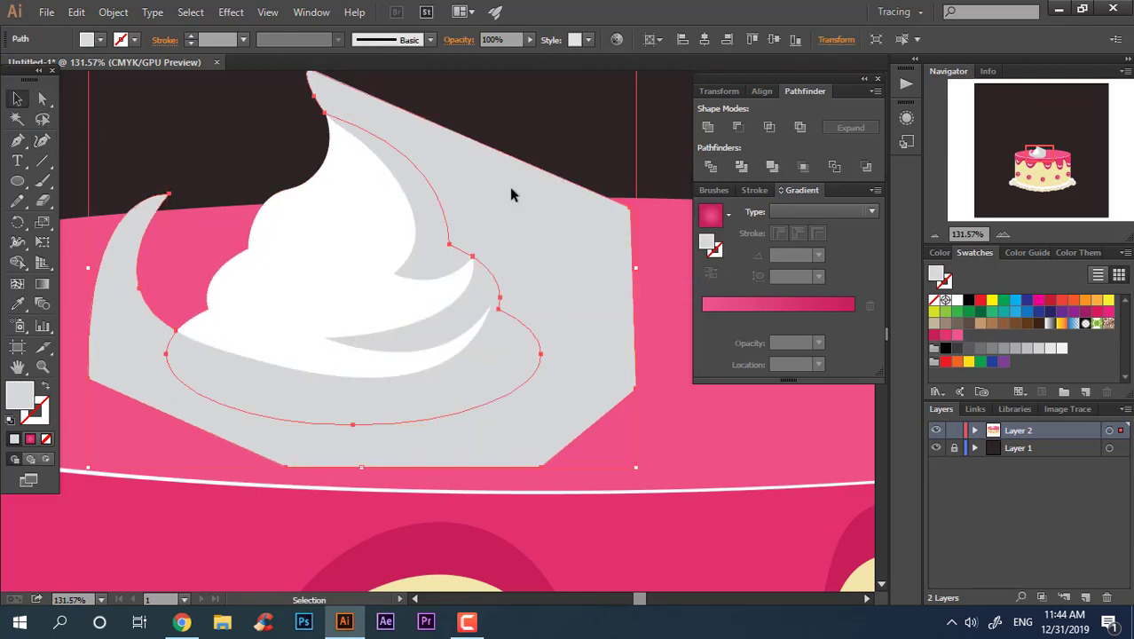
key(Delete)
Step: Draw a second shading shape along the swirl's left side and fill it grey
key(z)
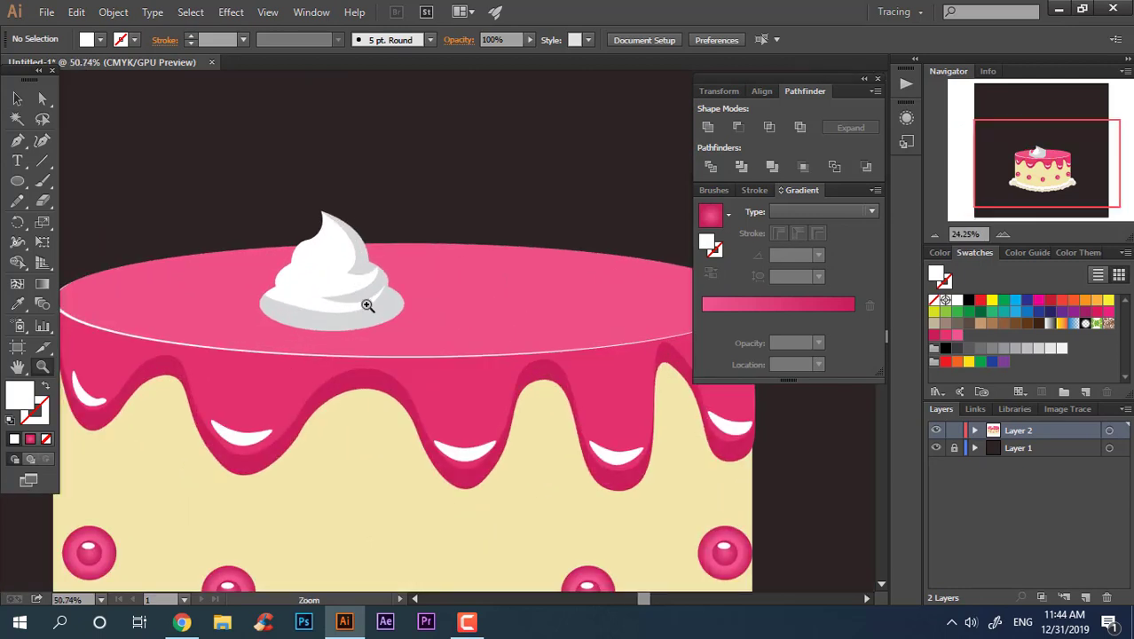
mouse_move(506, 252)
mouse_down()
mouse_move(367, 298)
mouse_move(584, 311)
mouse_up()
click(331, 226)
click(253, 140)
alt+click(407, 305)
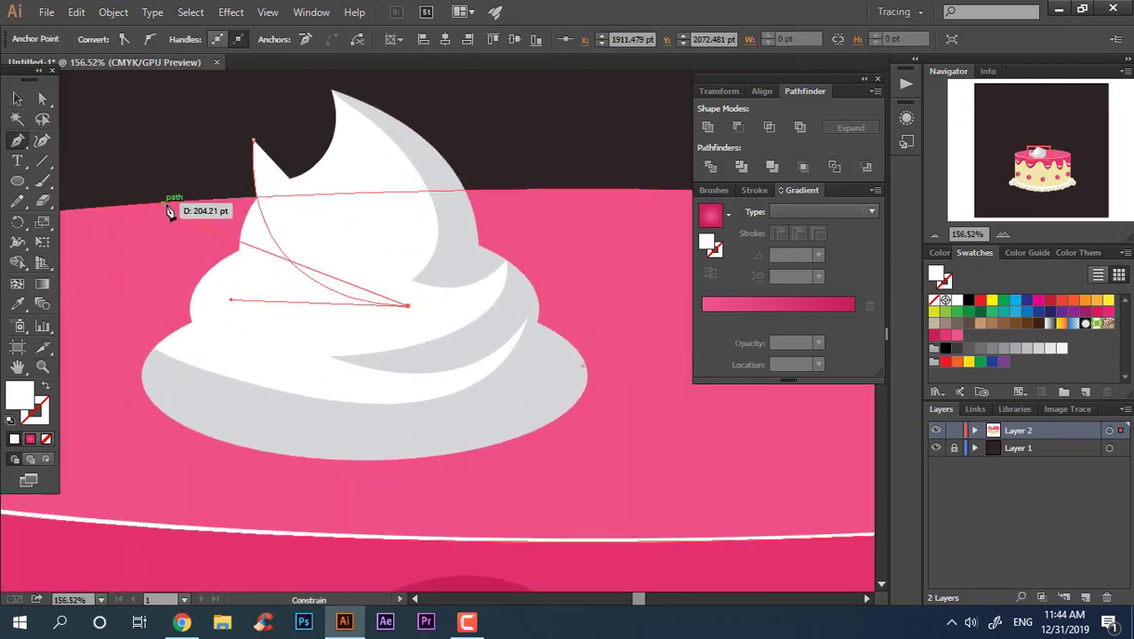
drag(167, 204, 158, 114)
click(253, 140)
click(16, 304)
click(519, 332)
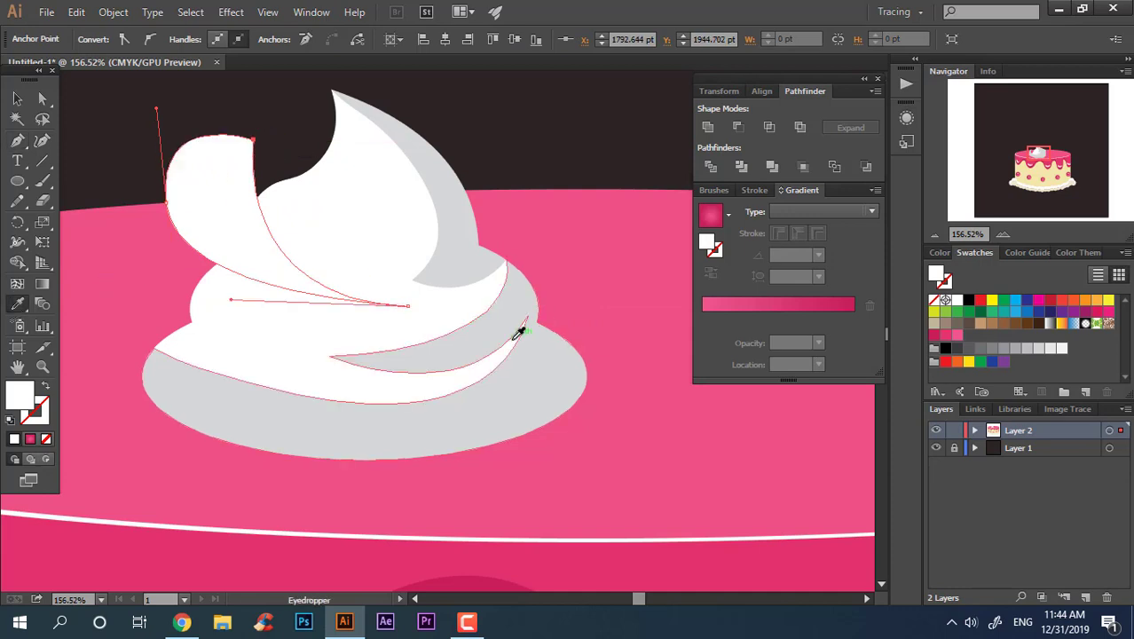
Step: Divide the cream by the new shape, ungroup, and delete the left grey lobe
key(v)
shift+click(385, 176)
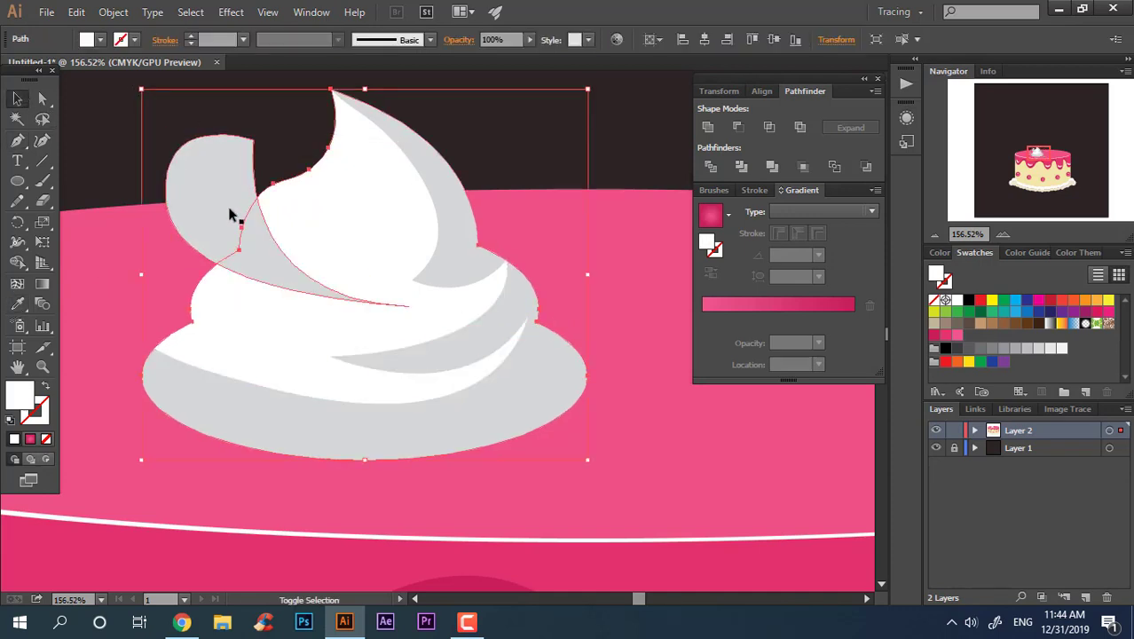
click(711, 168)
right_click(361, 187)
click(454, 265)
click(177, 178)
key(Delete)
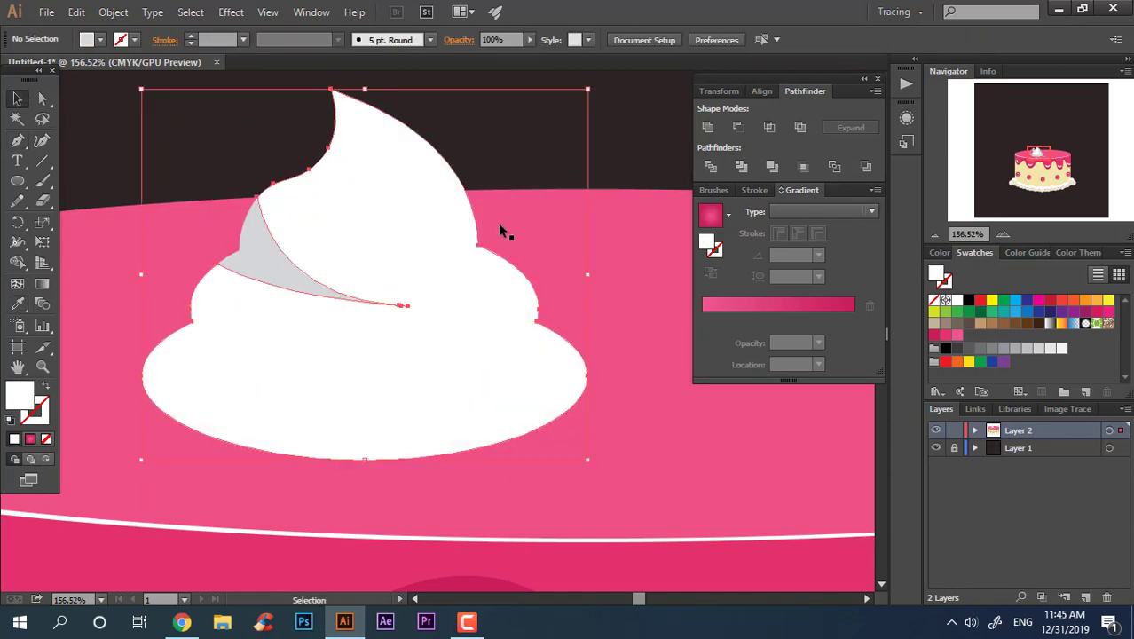
Step: Send the white cream behind the grey lobes and select all cream parts
key(ctrl+x)
key(ctrl+f)
key(ctrl+shift+bracketleft)
key(a)
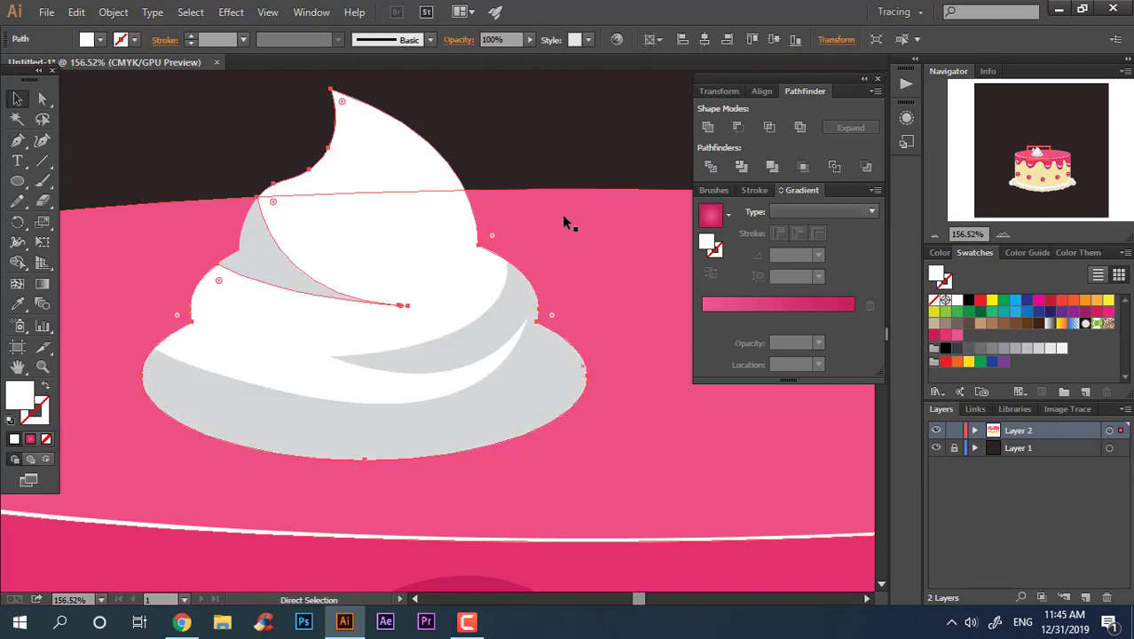
key(ctrl+bracketleft)
key(ctrl+bracketleft)
key(ctrl+a)
Step: Group the cream parts into one swirl and zoom out to the whole cake
right_click(401, 264)
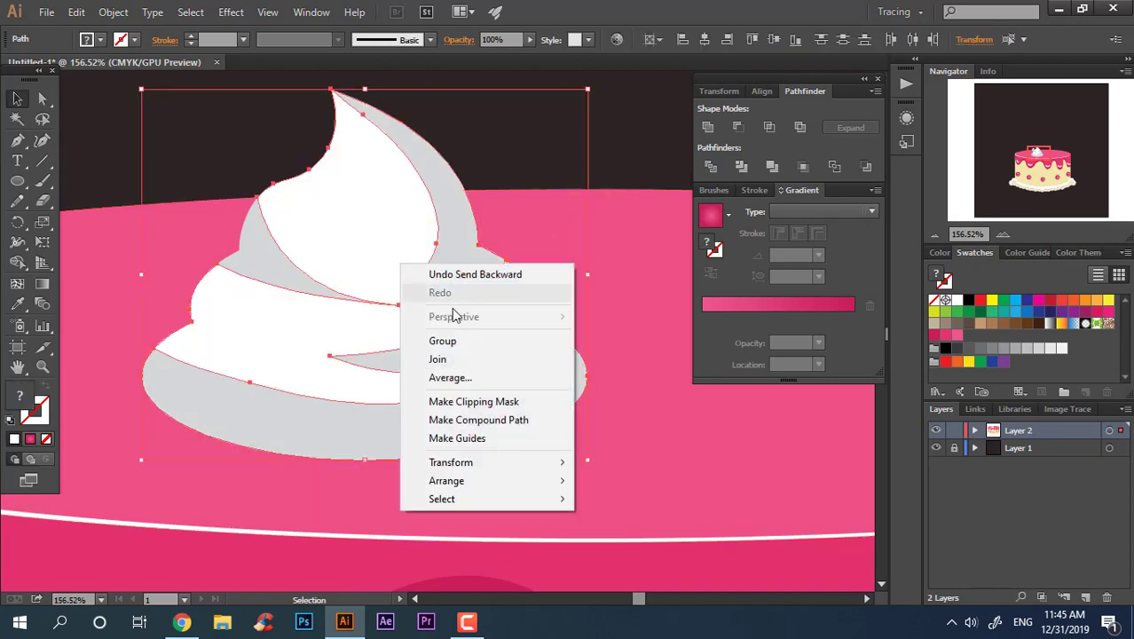
click(442, 341)
drag(442, 341, 329, 296)
key(ctrl+z)
right_click(404, 282)
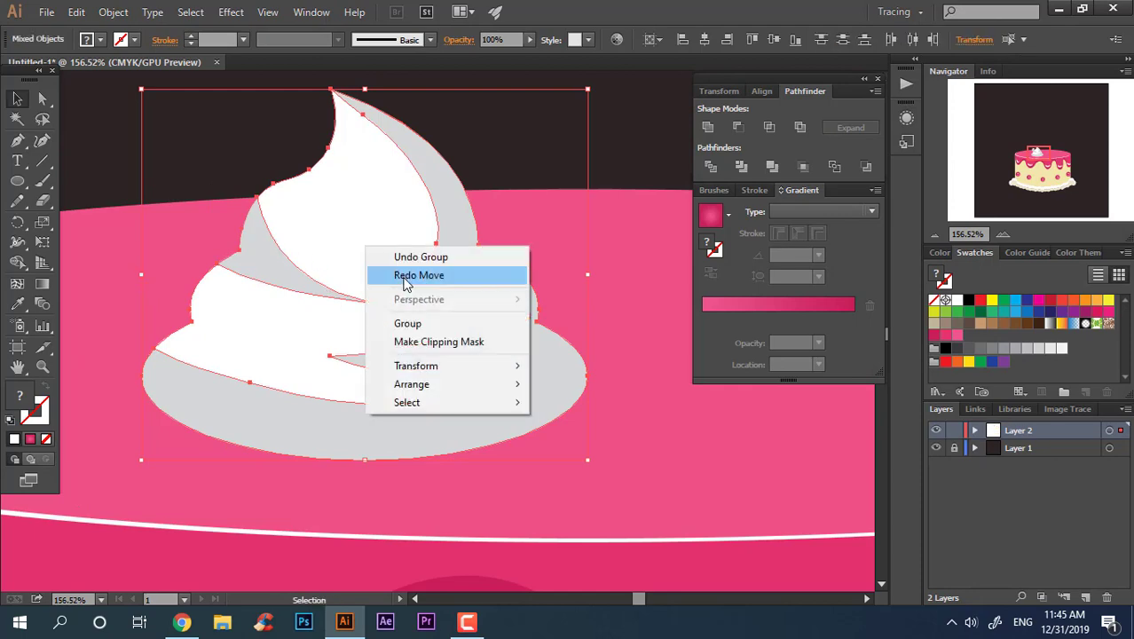
click(407, 323)
key(ctrl+shift+a)
key(z)
drag(316, 245, 228, 165)
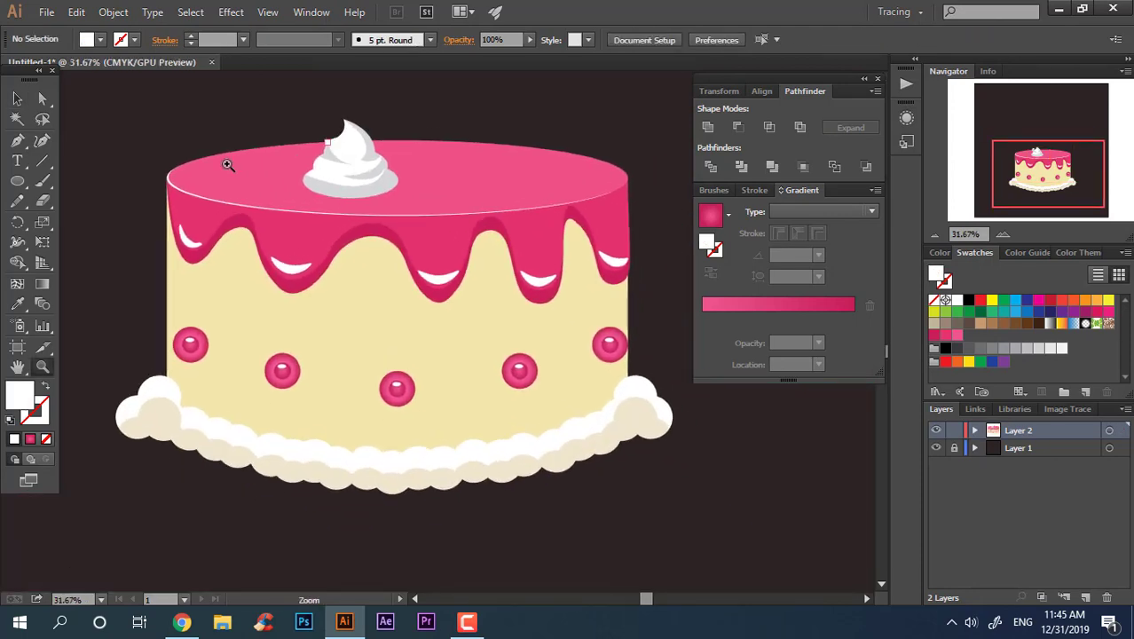
Step: Move the swirl to the cake top's left, shrink it, and copy it rightward
key(v)
drag(355, 168, 237, 165)
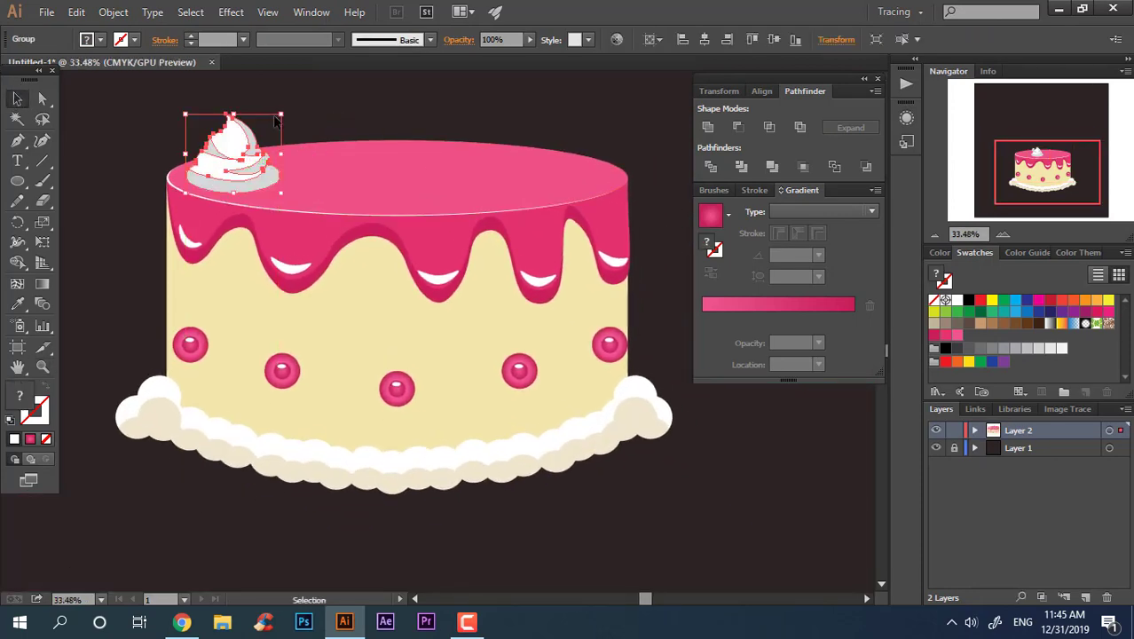
drag(280, 115, 262, 131)
key(ctrl+shift+a)
mouse_move(230, 172)
mouse_down()
mouse_move(352, 195)
mouse_move(341, 179)
mouse_move(460, 181)
mouse_move(575, 159)
mouse_up()
key(ctrl+shift+a)
key(ctrl+shift+a)
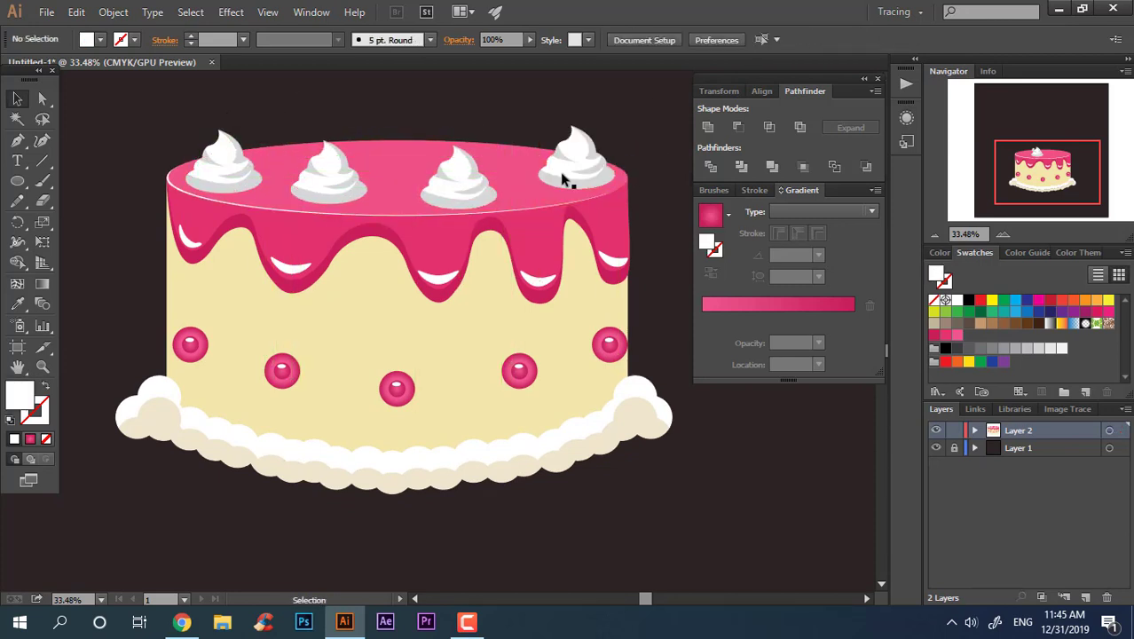
Step: Zoom out to the artboard, then back in on the cake
key(z)
drag(632, 337, 422, 266)
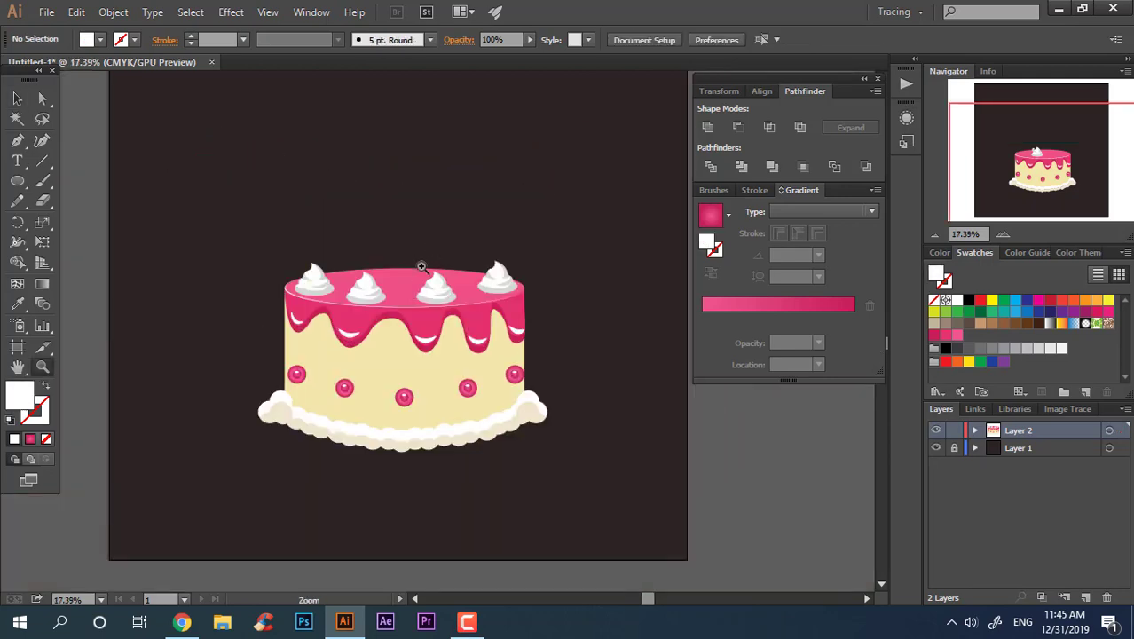
click(421, 266)
key(t)
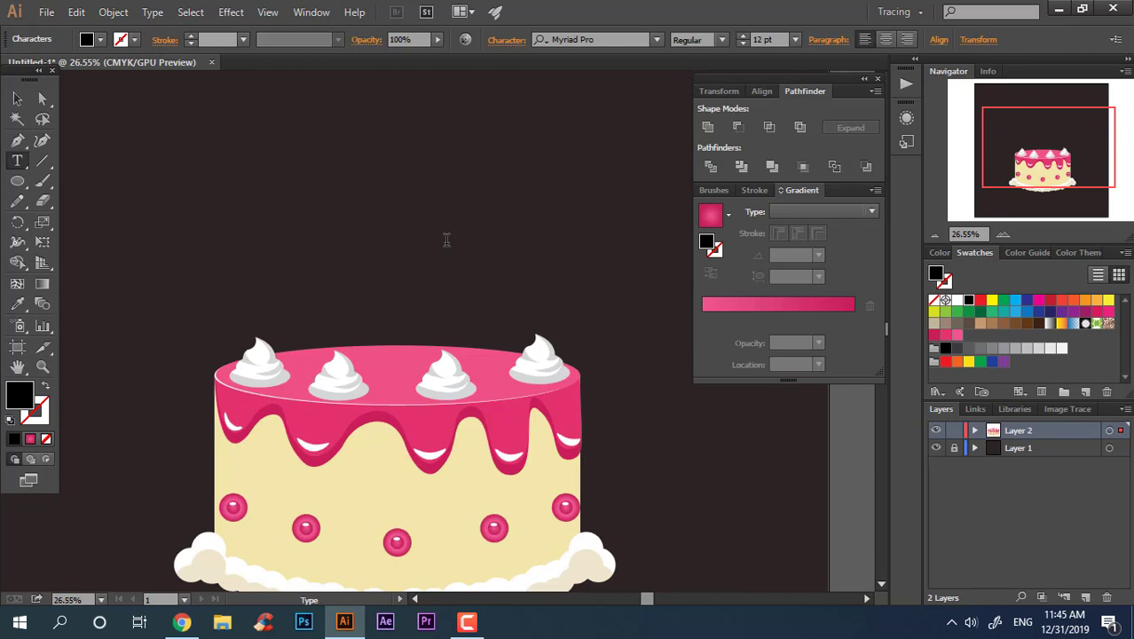
Step: Set the 2020 text to 72 pt and try Montserrat-Regular and Myriad Pro
click(795, 39)
click(815, 335)
text(2020)
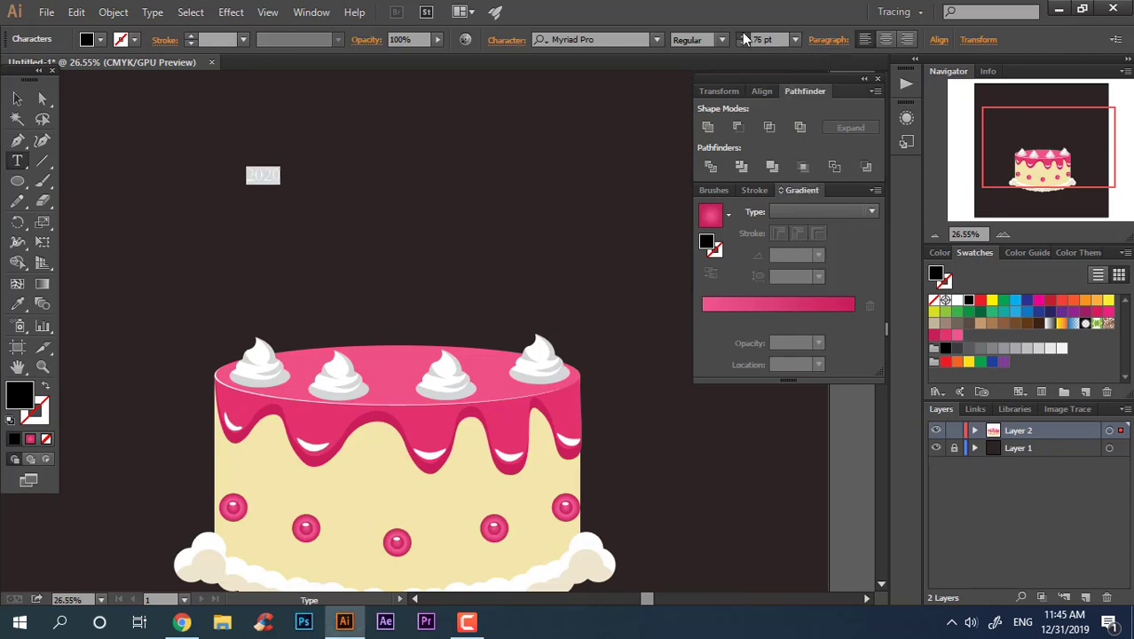
click(657, 41)
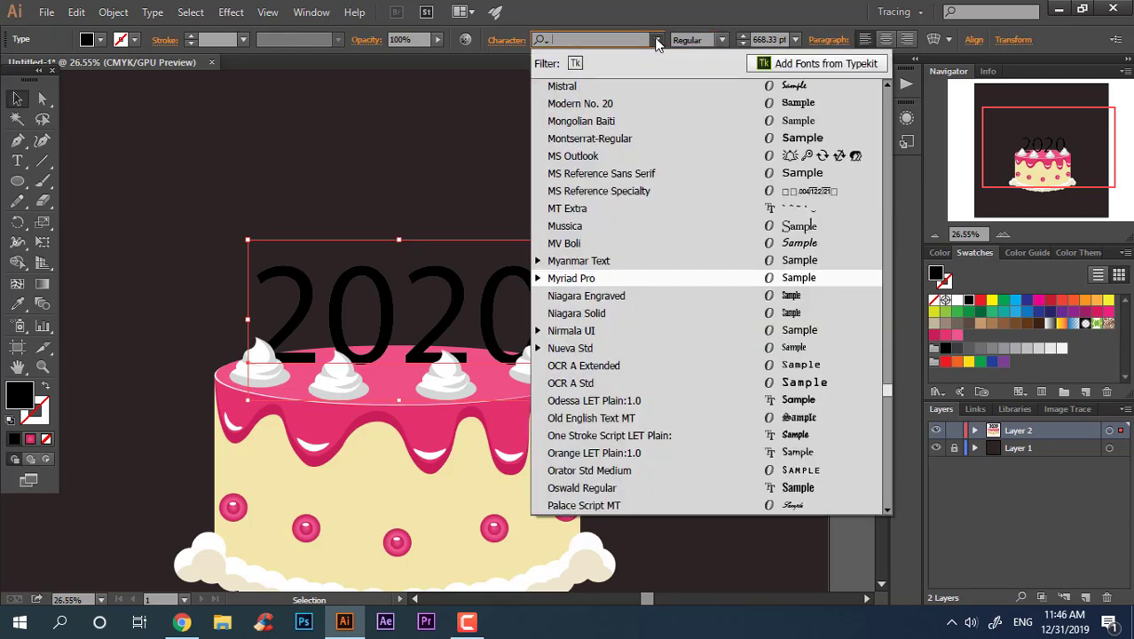
click(834, 138)
click(655, 40)
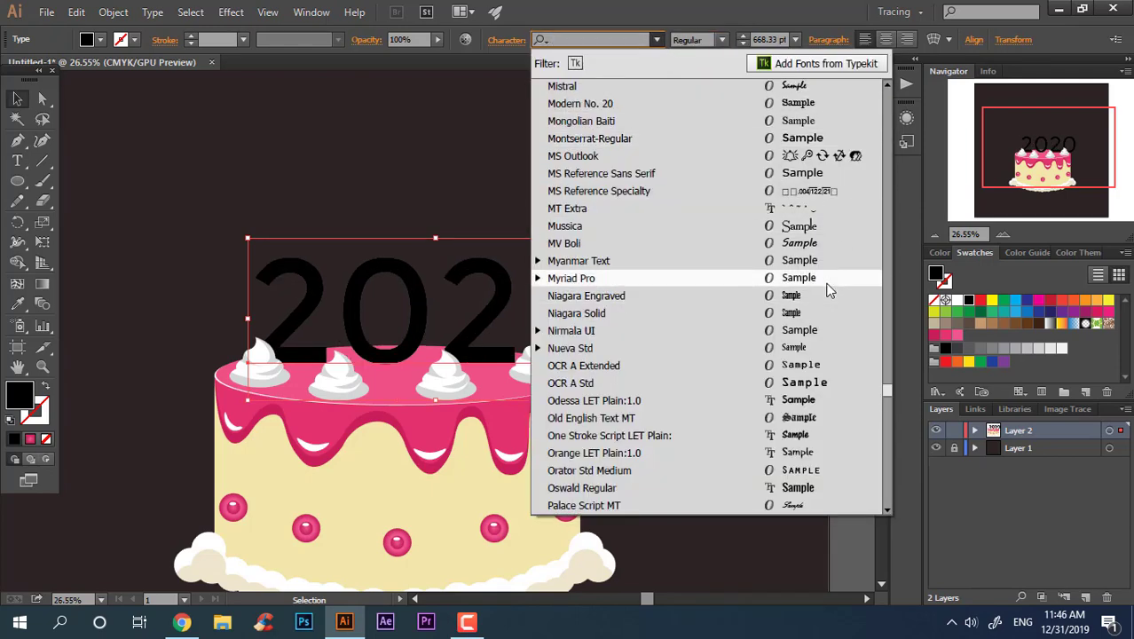
click(825, 283)
Step: Try One Stroke Script, fatlove and Gill Sans Ultra Bold fonts, then settle on Gecko
click(657, 41)
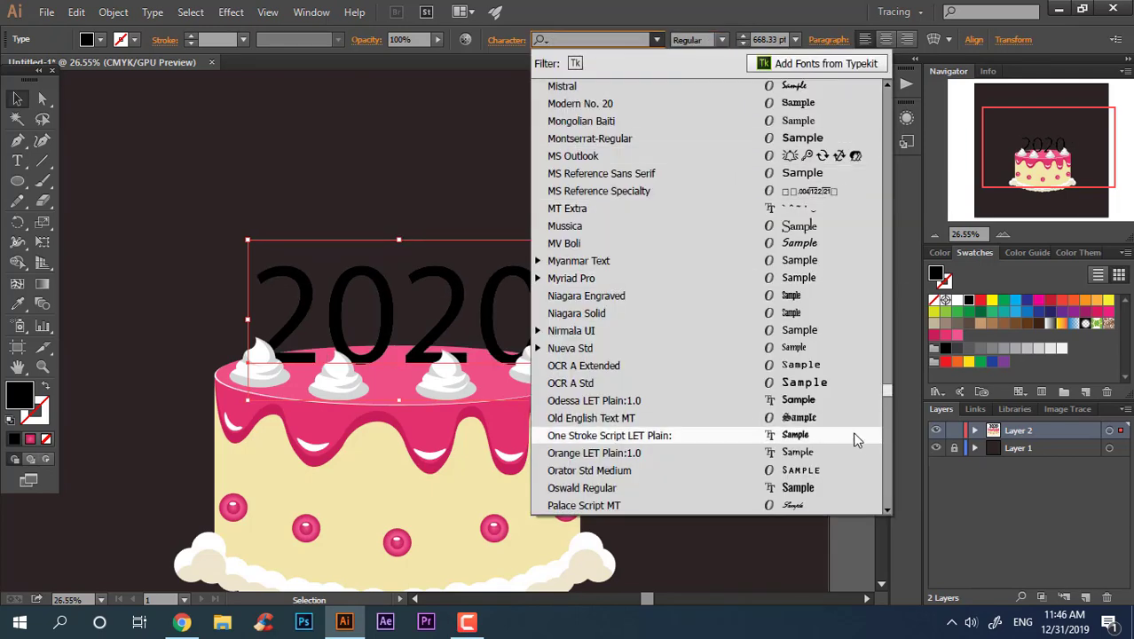
click(854, 436)
click(721, 40)
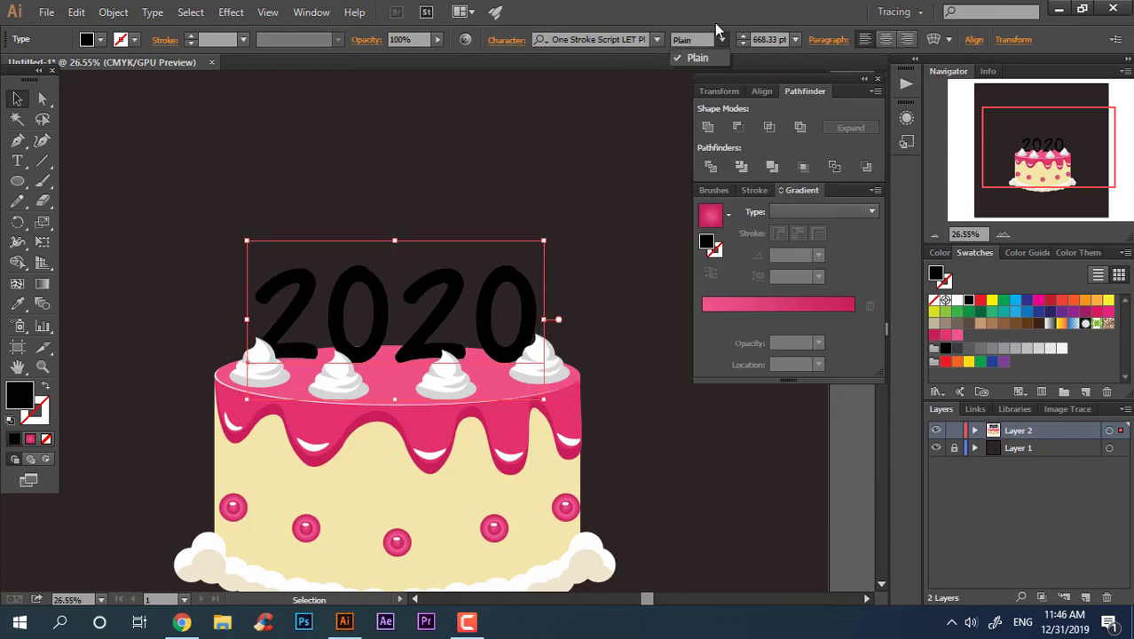
click(657, 40)
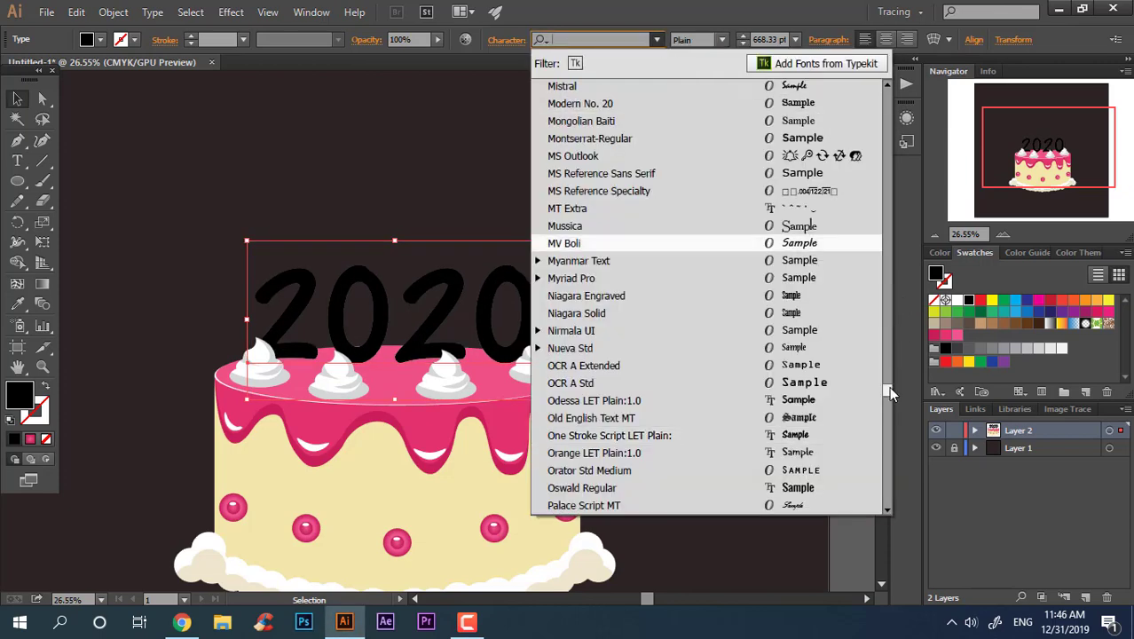
click(868, 362)
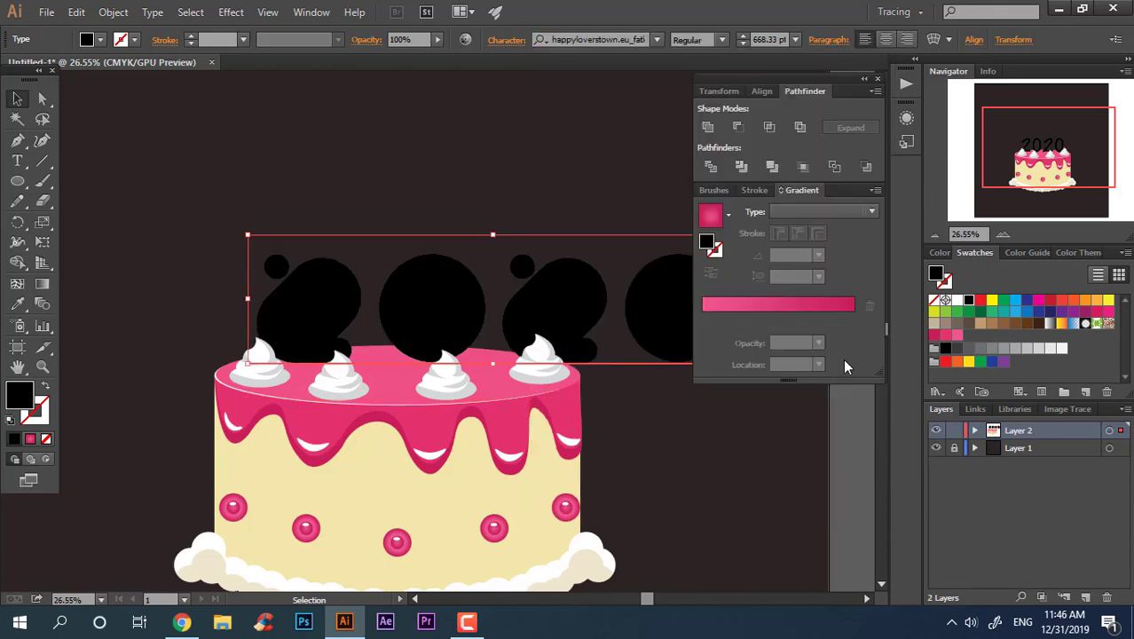
click(656, 39)
click(781, 186)
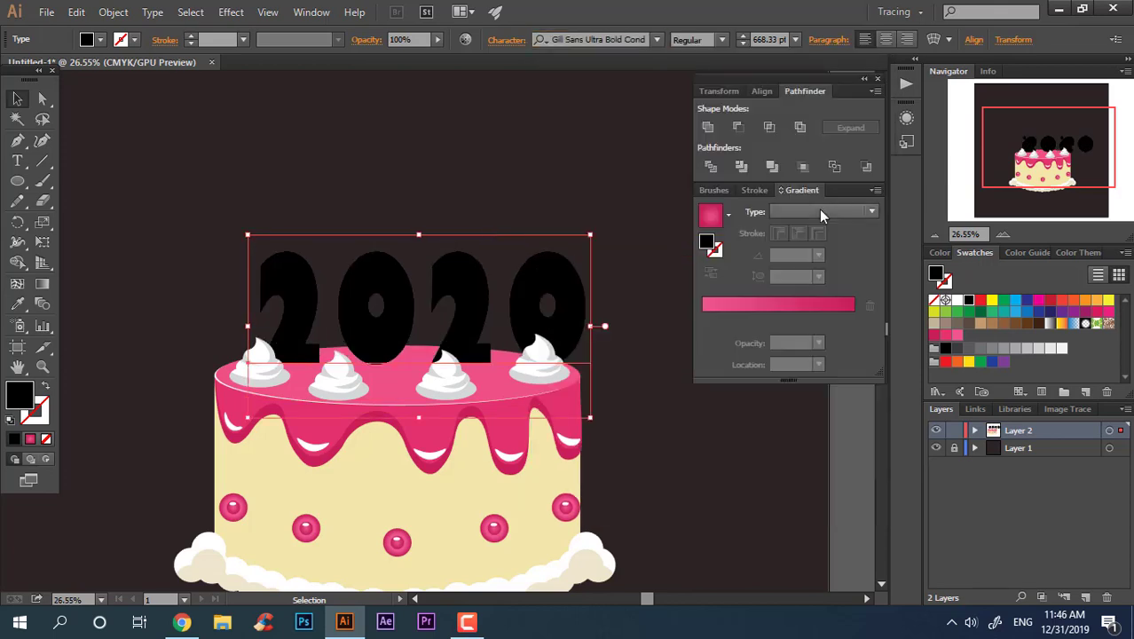
click(657, 39)
click(589, 187)
click(656, 39)
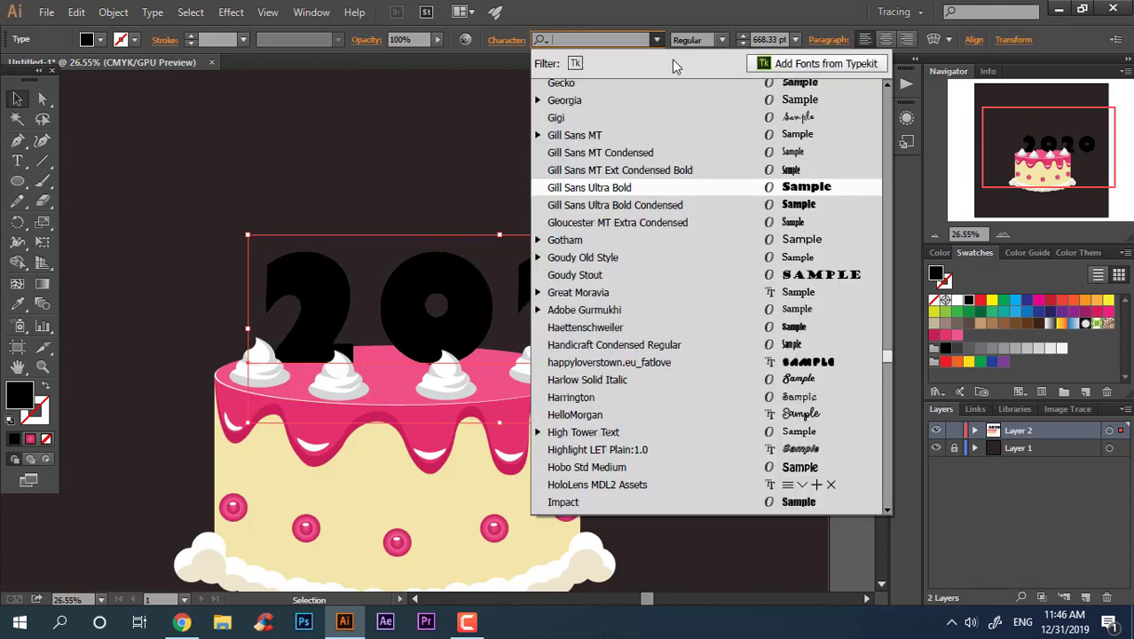
click(790, 82)
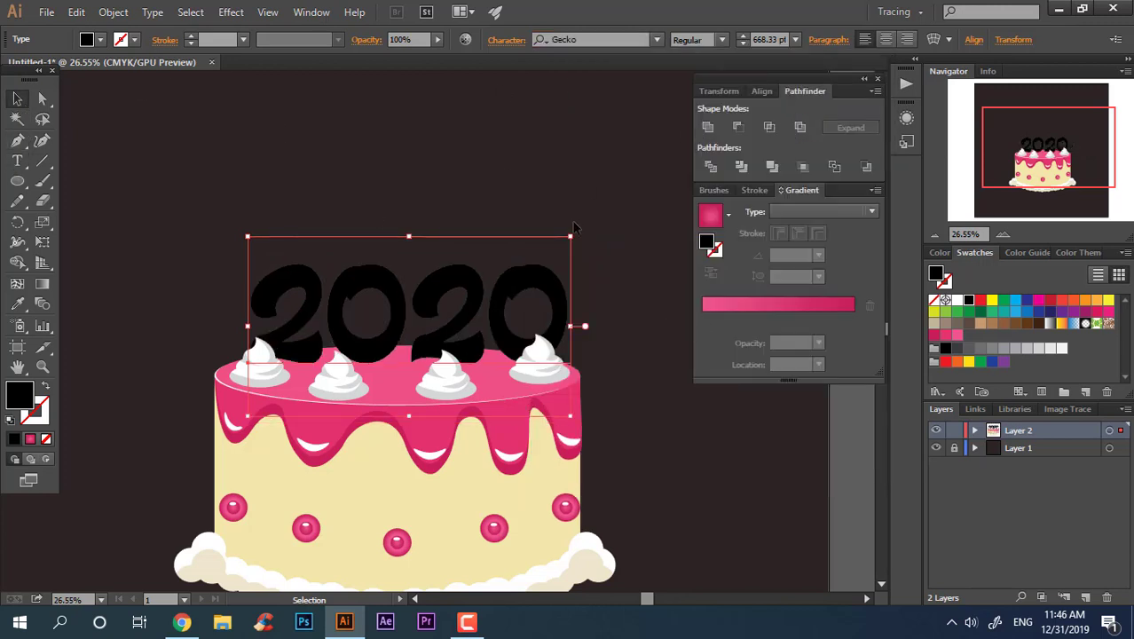
Step: Expand the Gecko 2020 lettering into outlines and ungroup the digits
click(597, 270)
key(z)
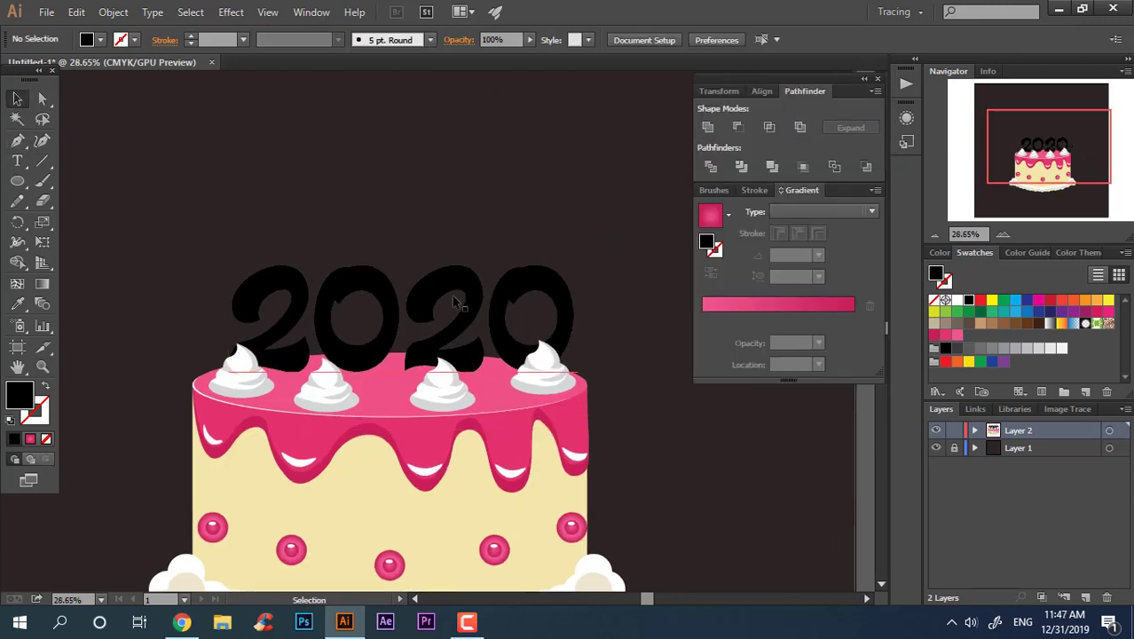
click(454, 302)
click(113, 11)
click(169, 187)
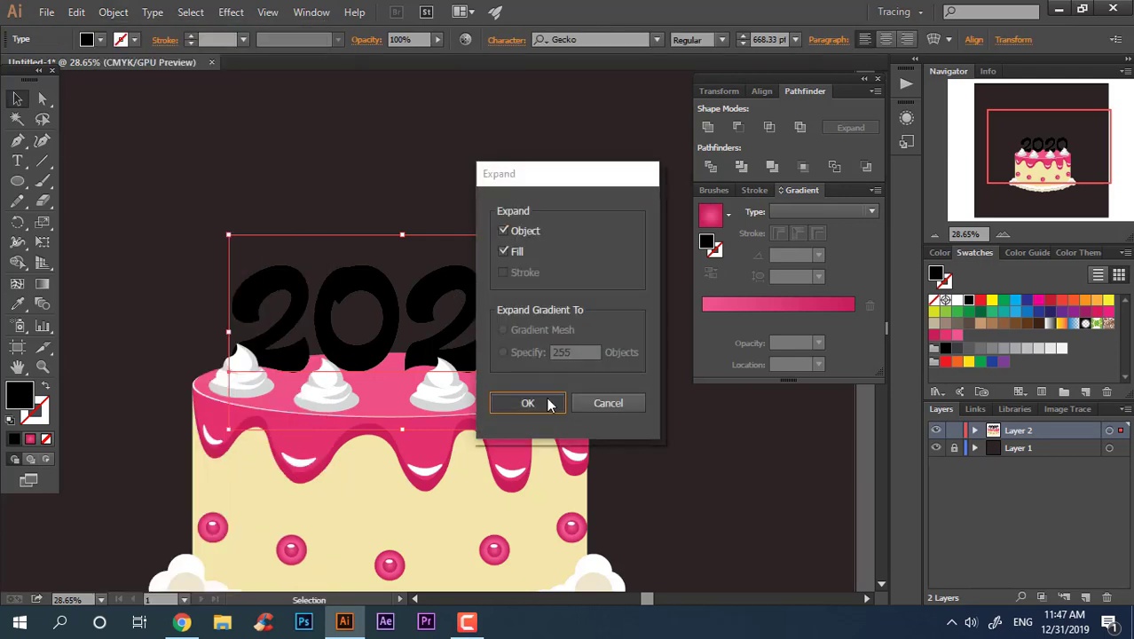
click(550, 404)
right_click(442, 288)
click(481, 380)
click(463, 232)
key(z)
click(502, 336)
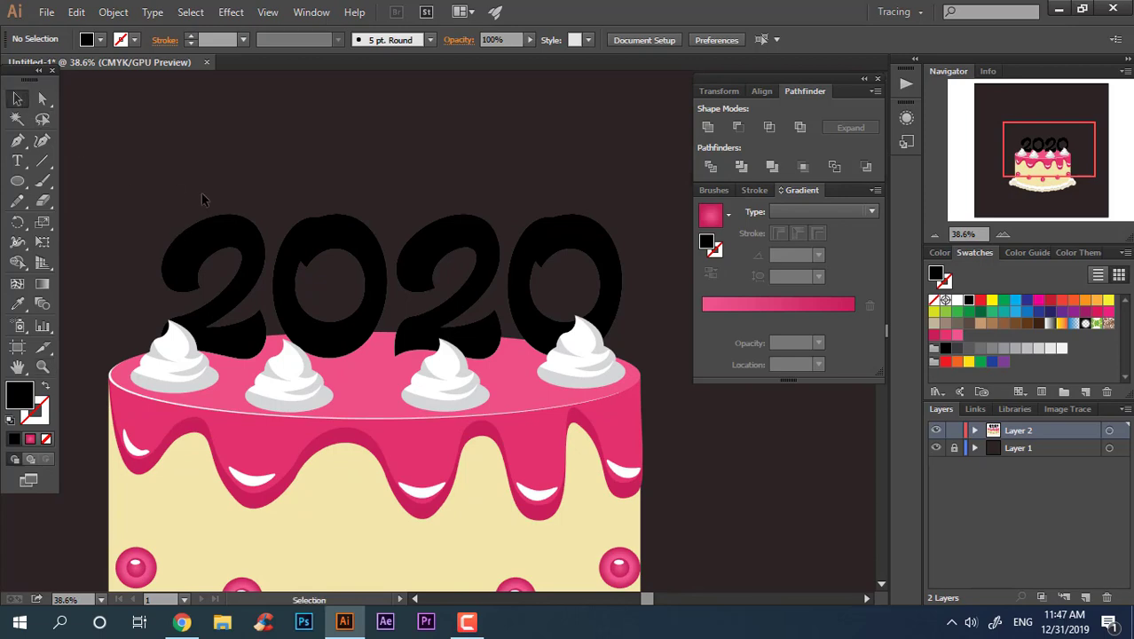
Step: Move the first 2 up-left away from 020 and fill it pink
drag(204, 226, 147, 94)
drag(314, 134, 501, 233)
scroll(501, 233, up, 2)
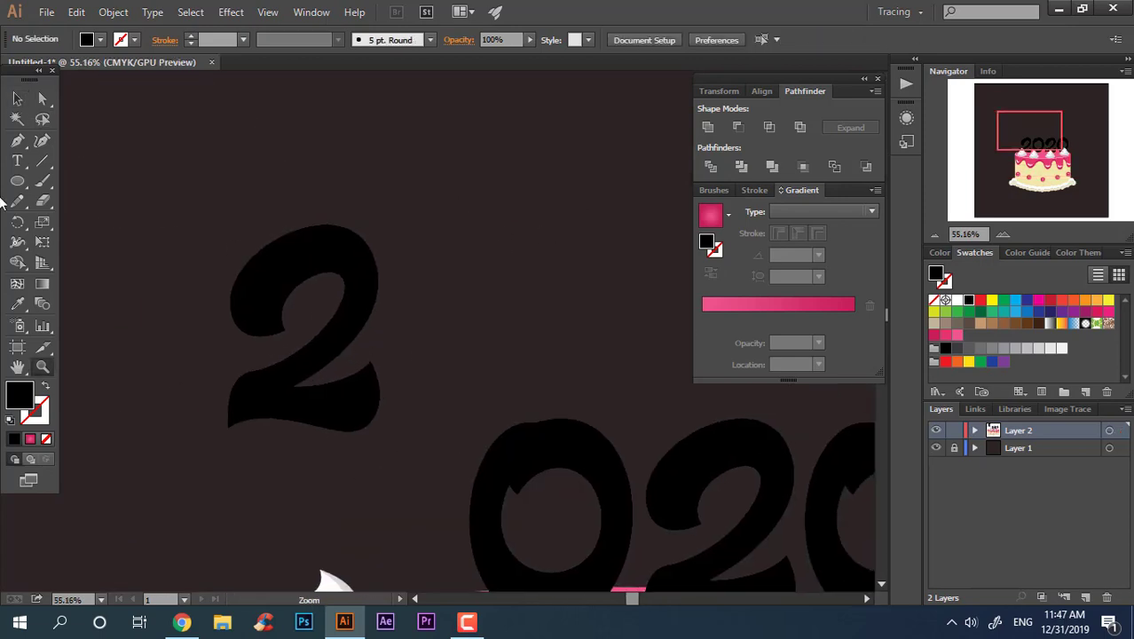
click(17, 98)
click(377, 257)
double_click(19, 393)
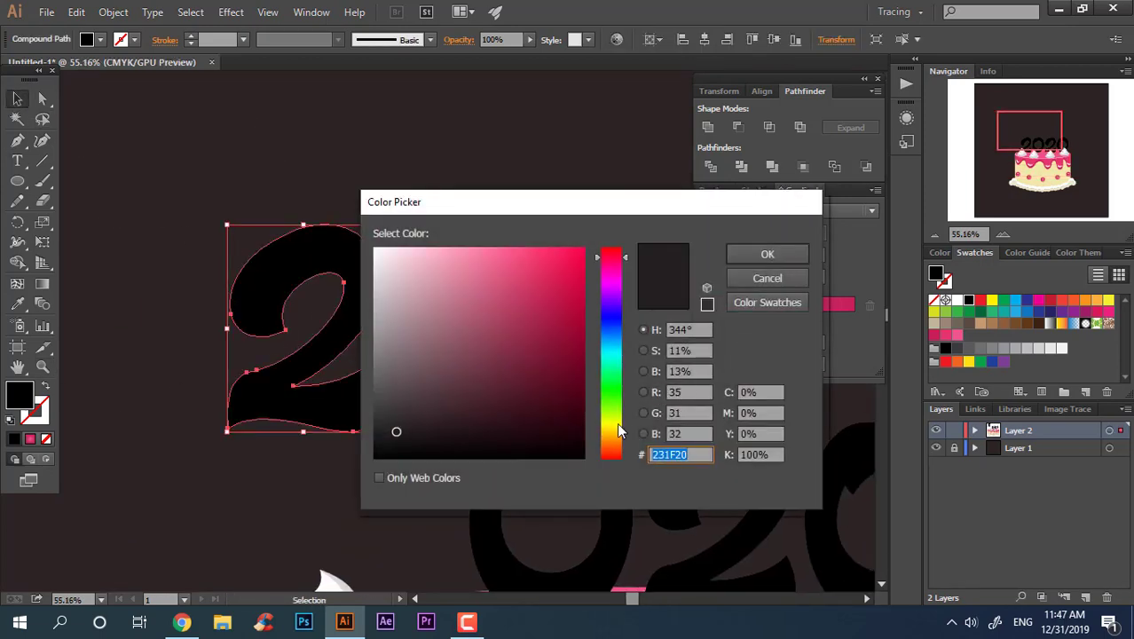
text(F42762)
key(Return)
scroll(450, 378, up, 1)
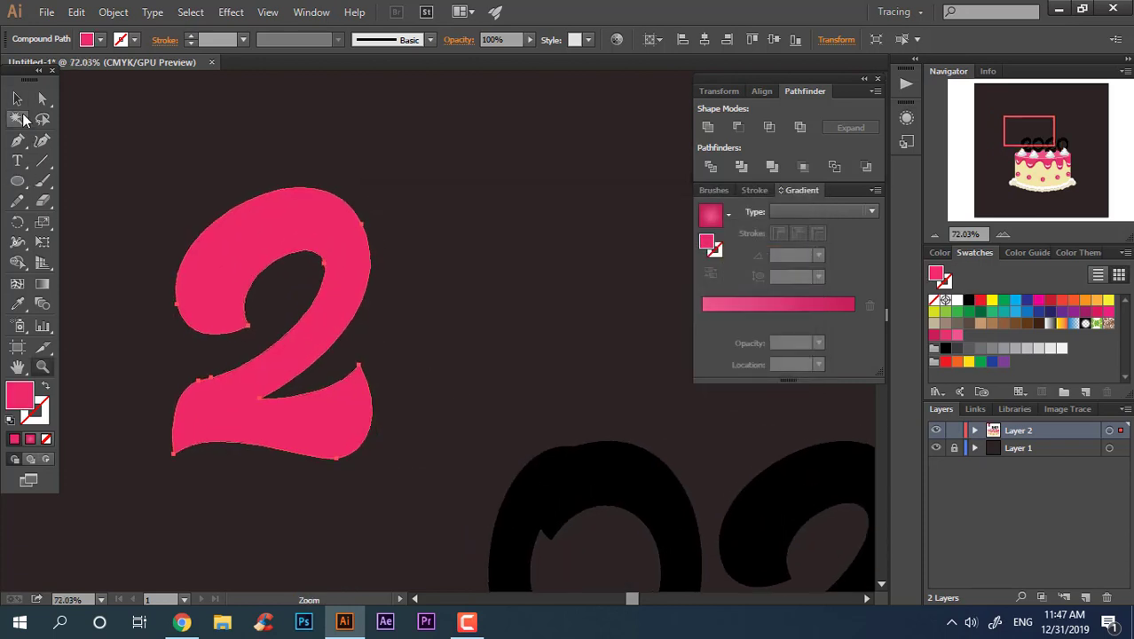
click(471, 332)
scroll(359, 329, up, 1)
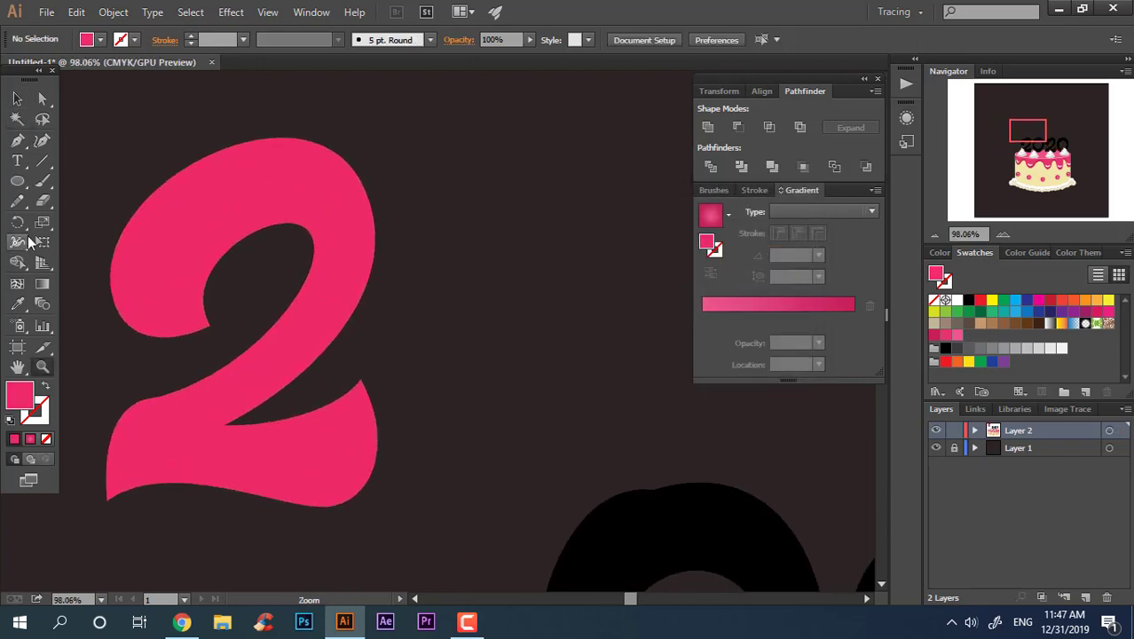
Step: Draw a curved Pen cutting shape over the 2's lower half
click(224, 316)
mouse_move(280, 357)
mouse_down()
mouse_move(302, 351)
mouse_move(348, 370)
mouse_up()
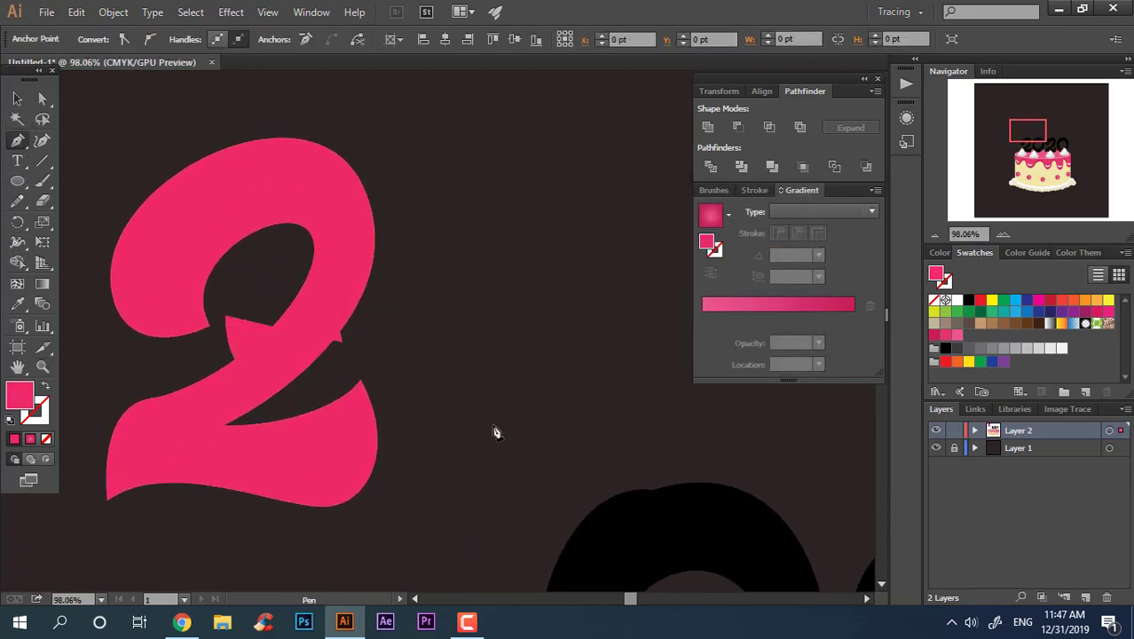
click(464, 393)
drag(302, 560, 165, 534)
click(74, 521)
click(111, 390)
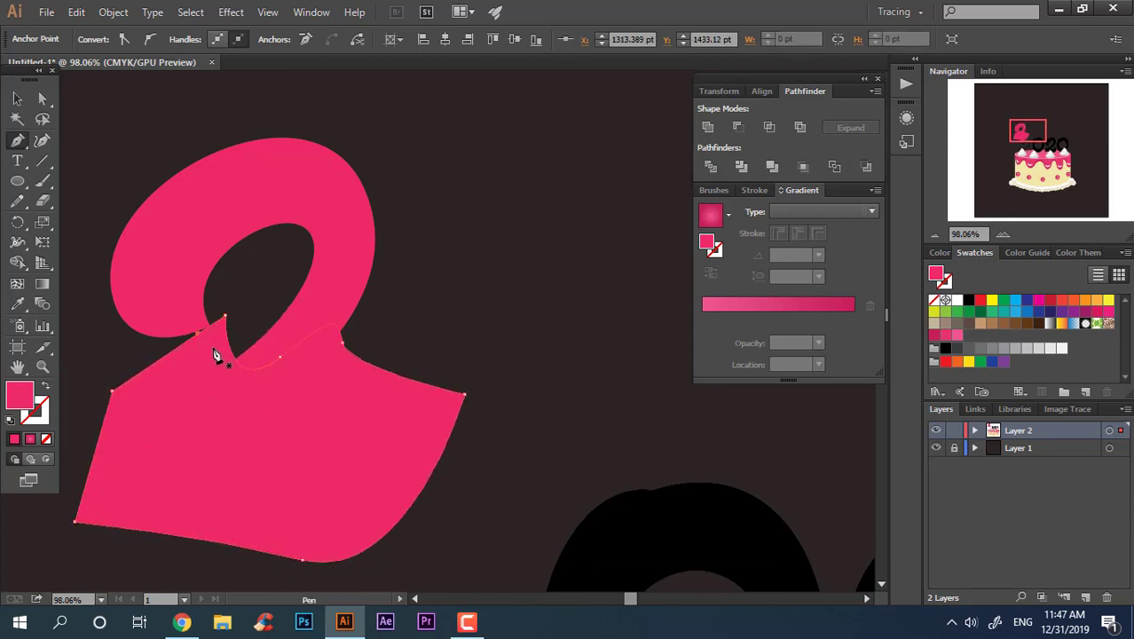
click(41, 142)
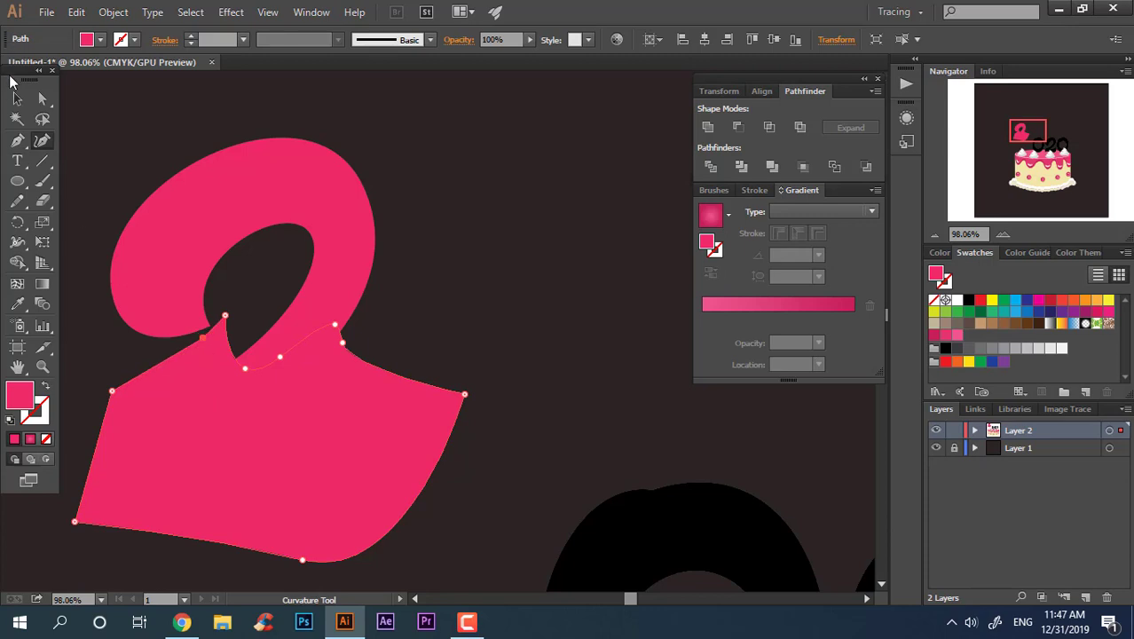
Step: Divide the 2 with the cutting shape, ungroup, and delete the excess piece
click(17, 99)
key(ctrl+a)
key(ctrl+8)
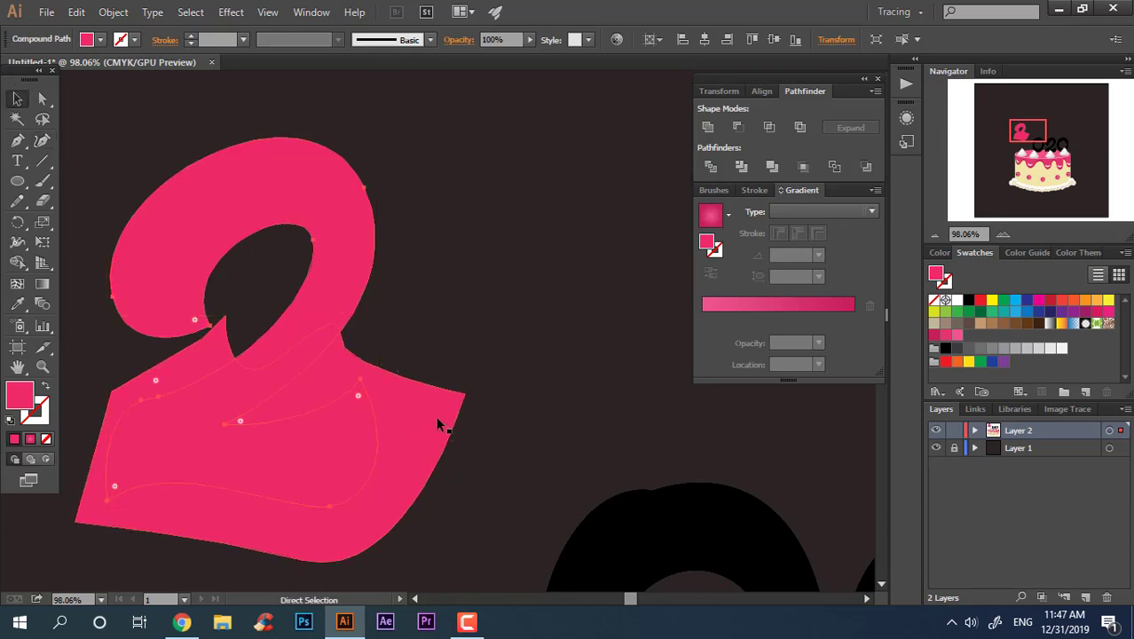
key(v)
right_click(316, 310)
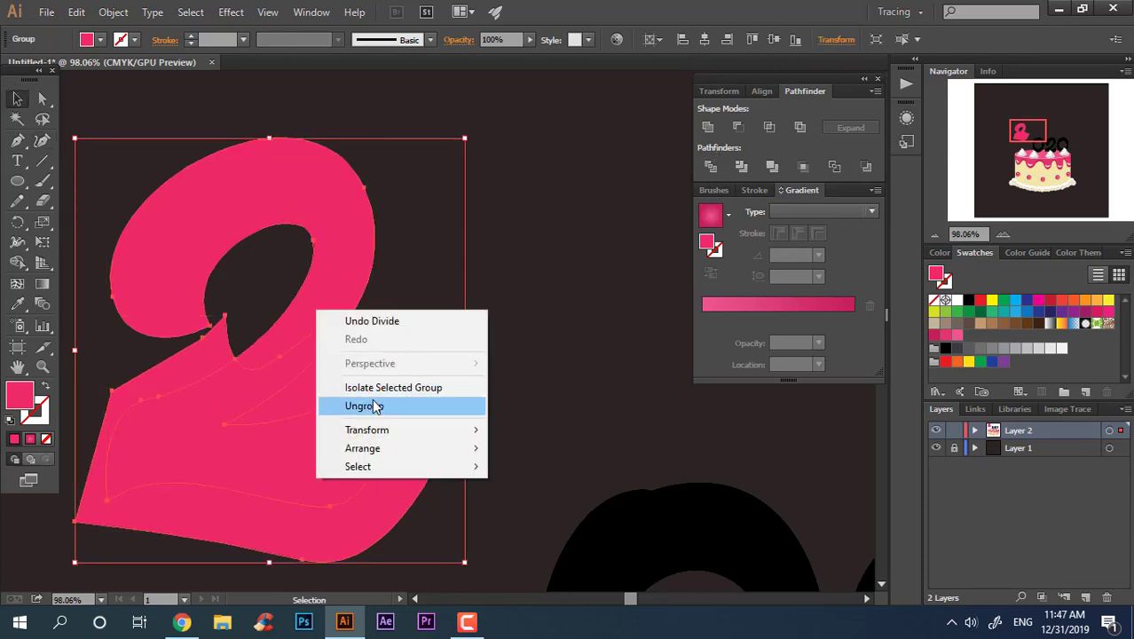
click(376, 406)
click(480, 425)
click(453, 426)
key(Delete)
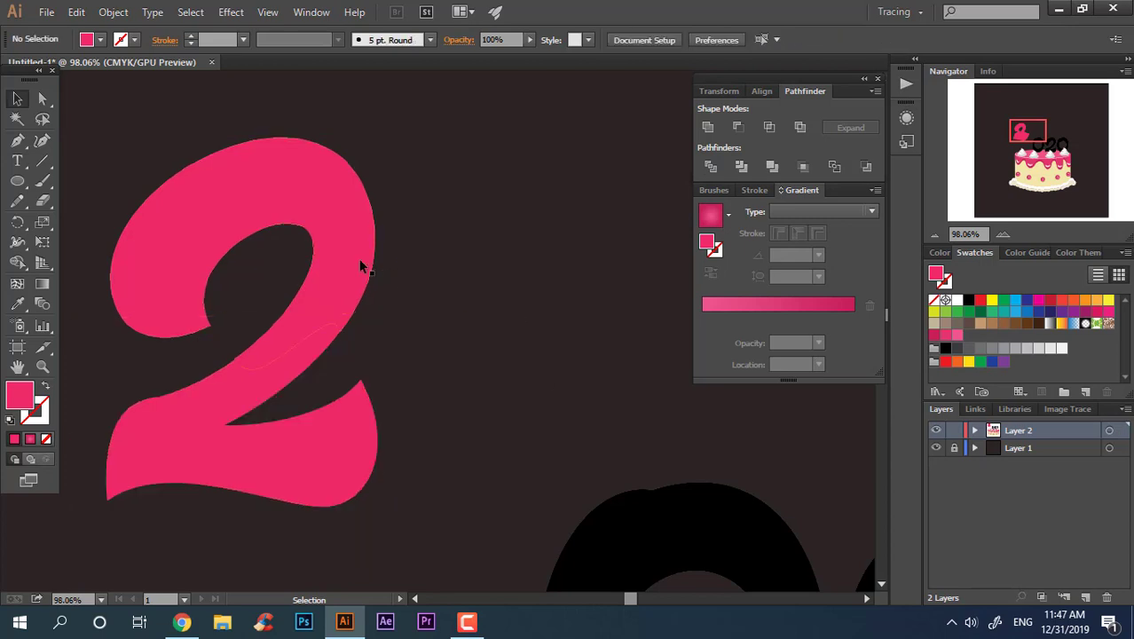
Step: Recolour the top piece of the 2 dark brown (3F2B27)
click(362, 267)
double_click(24, 401)
text(F7612D)
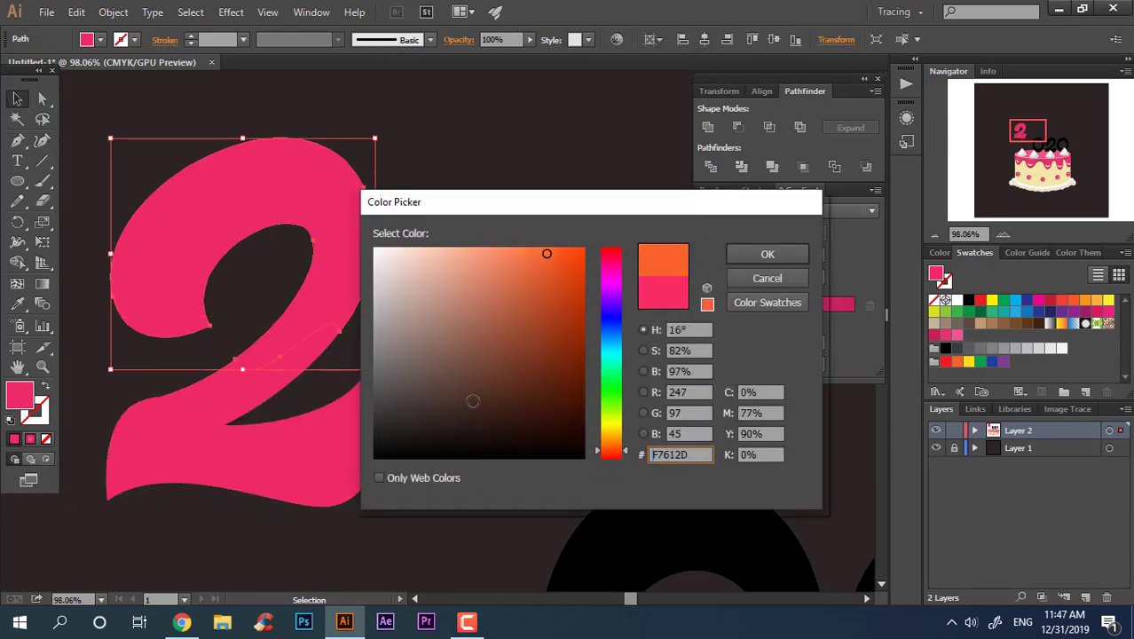
drag(472, 401, 441, 410)
click(767, 254)
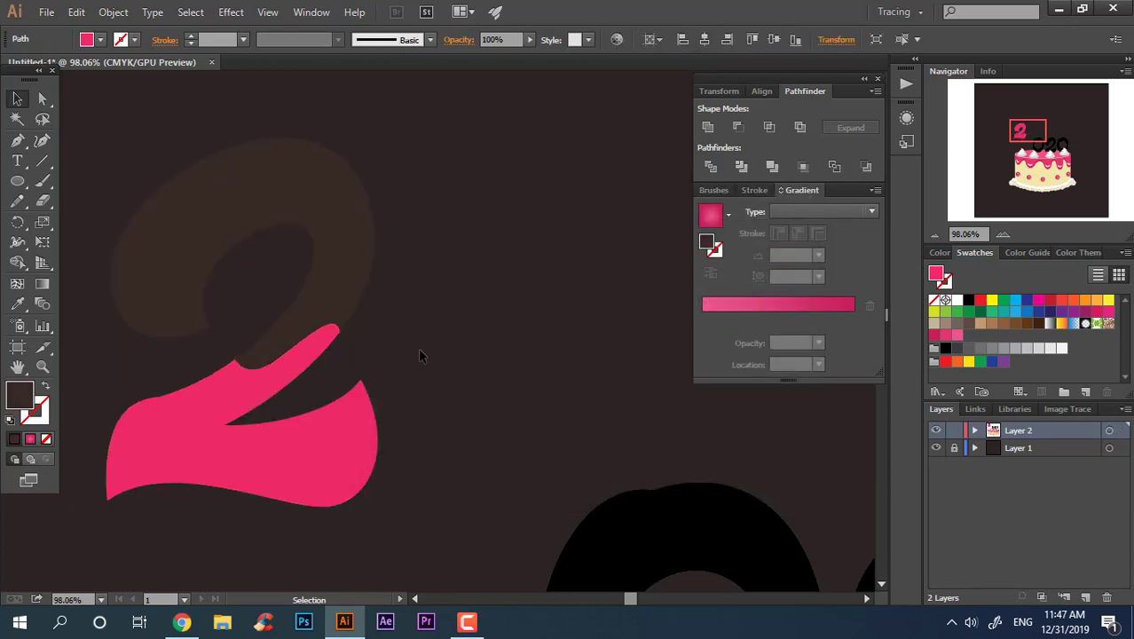
click(266, 359)
double_click(19, 395)
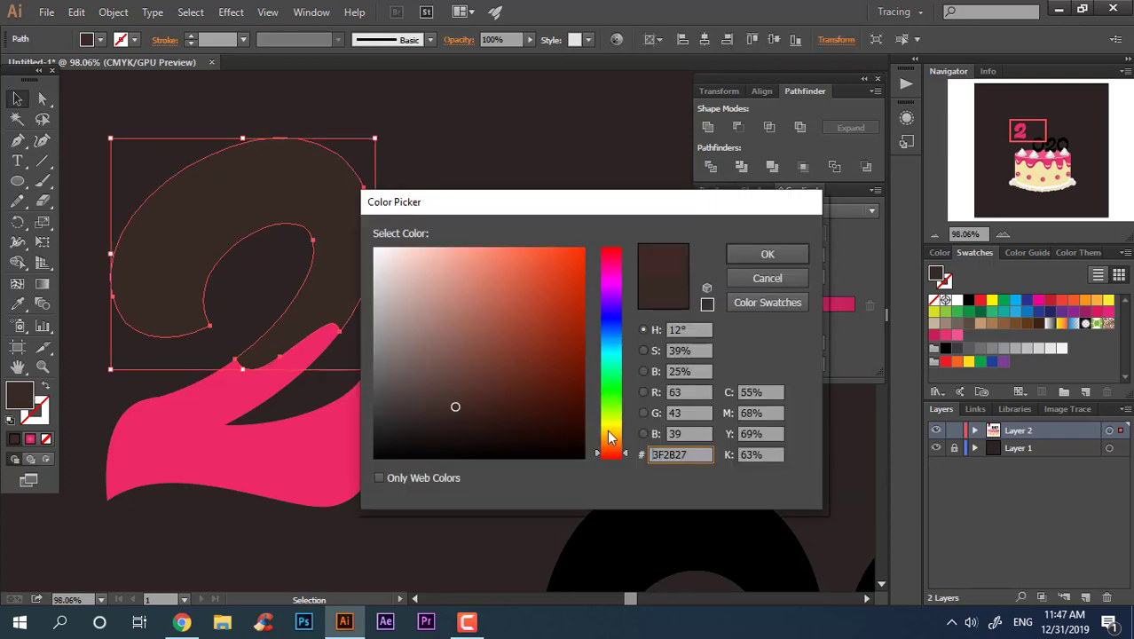
drag(609, 437, 609, 459)
click(767, 255)
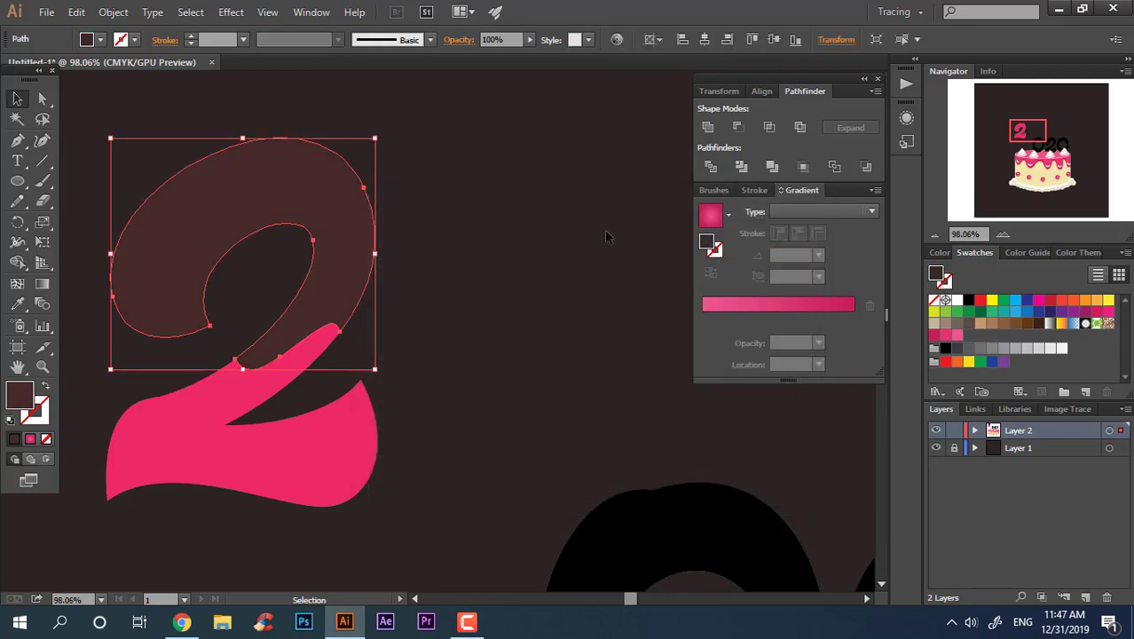
click(586, 266)
scroll(497, 319, down, 3)
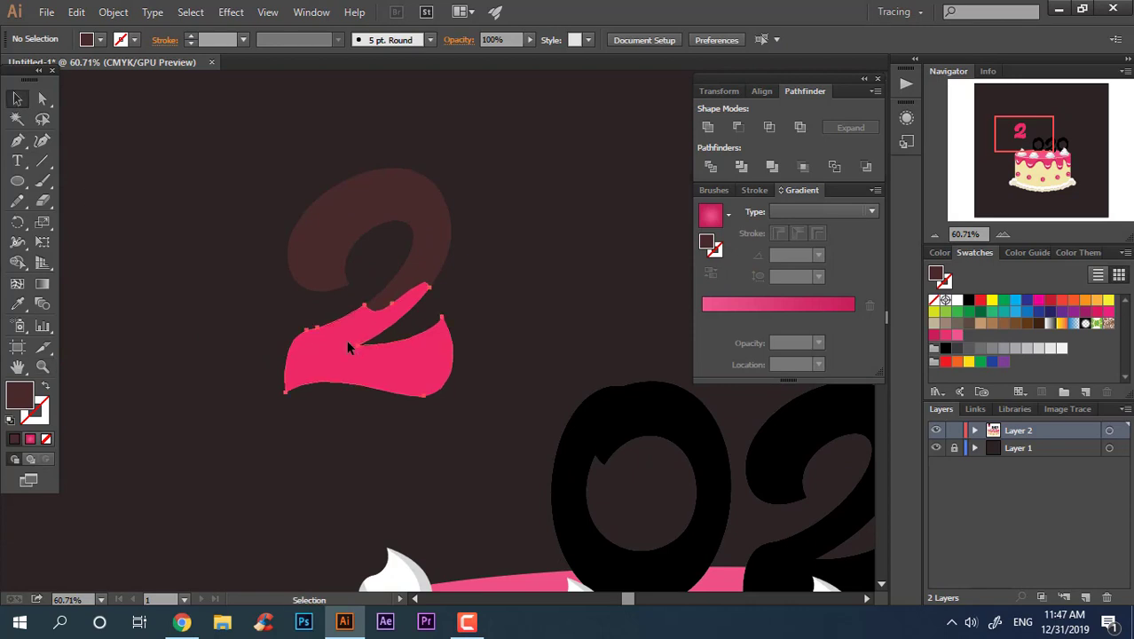
Step: Recolour the 2's pink lower stroke orange-yellow
click(347, 348)
double_click(19, 395)
click(606, 440)
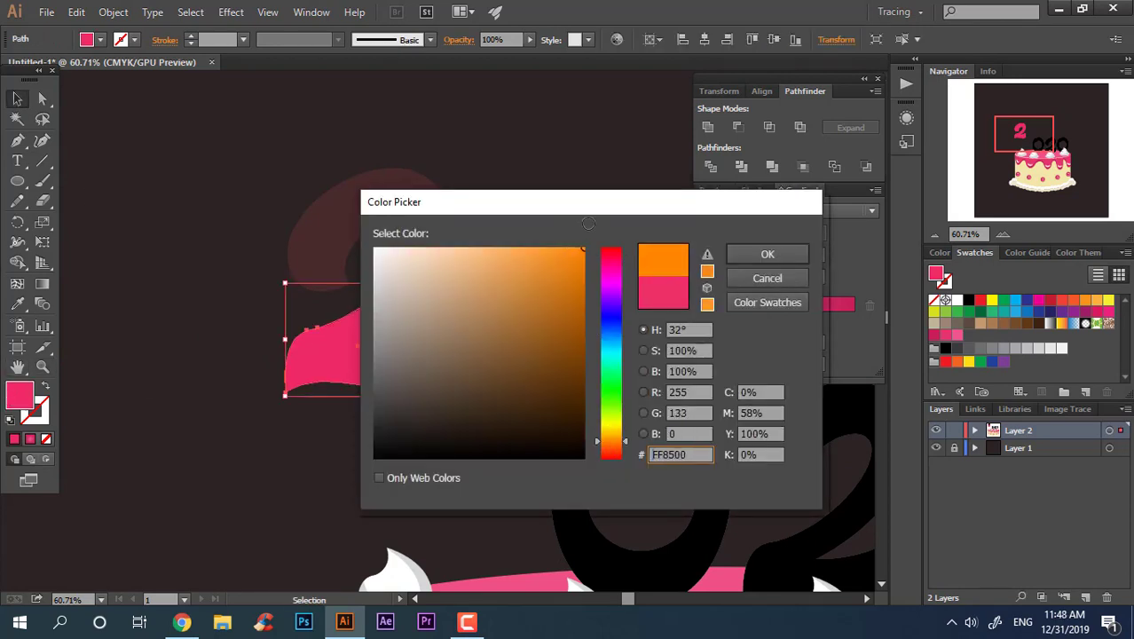
click(612, 436)
click(767, 255)
scroll(509, 234, up, 1)
scroll(488, 326, up, 1)
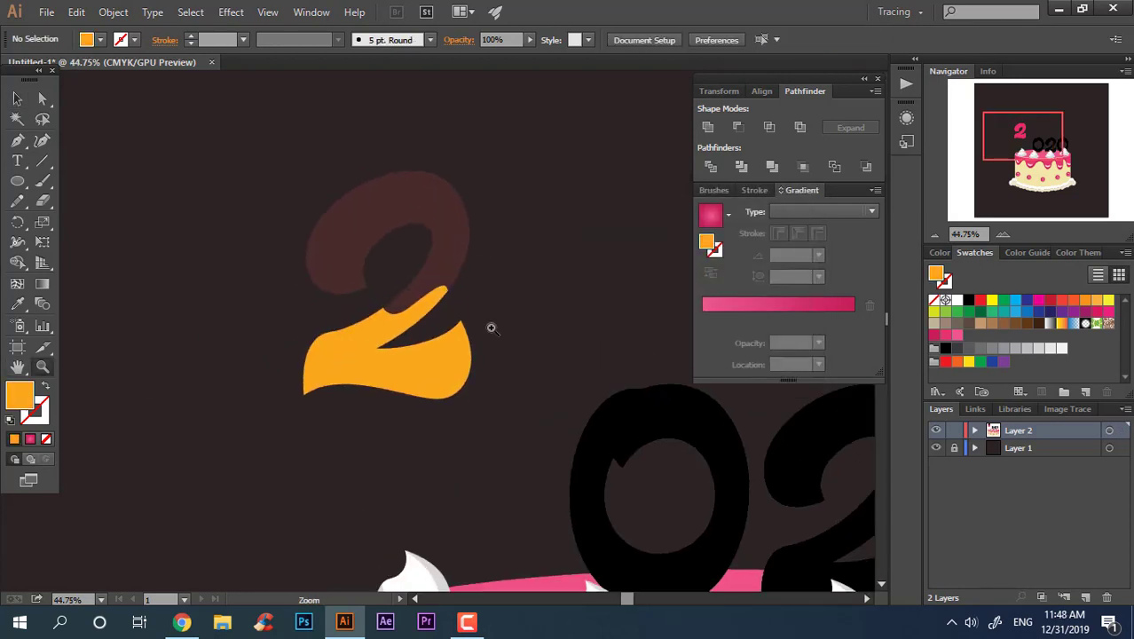
scroll(469, 280, up, 2)
scroll(455, 296, up, 2)
scroll(455, 296, up, 1)
Step: Draw a shadow outline with the Pen along the inner curve of the brown upper loop
key(v)
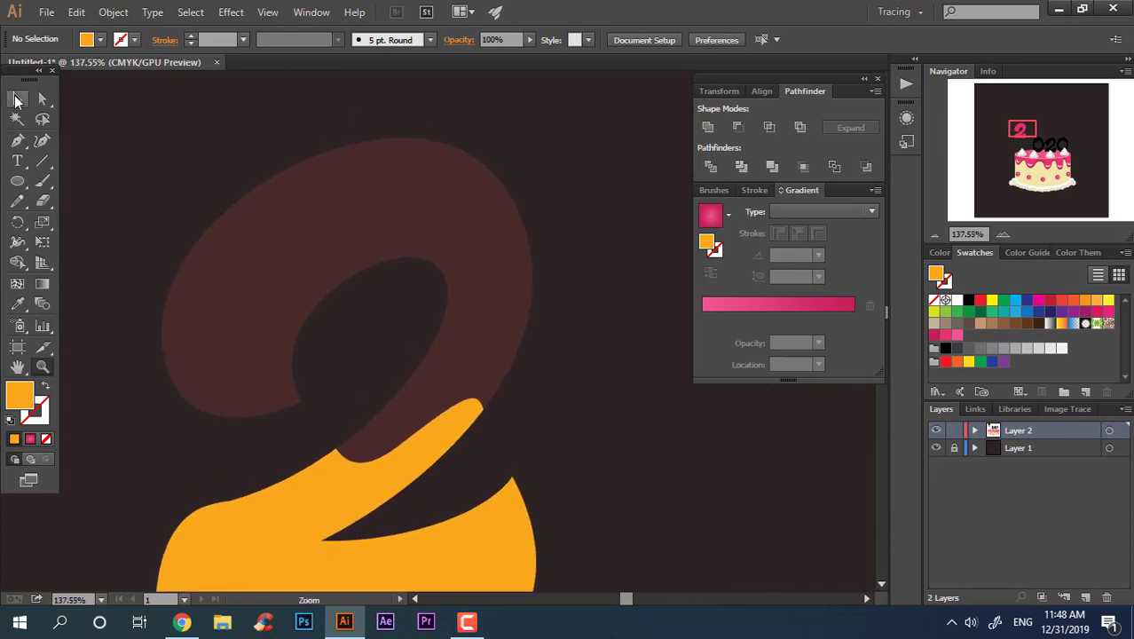
click(312, 269)
click(20, 142)
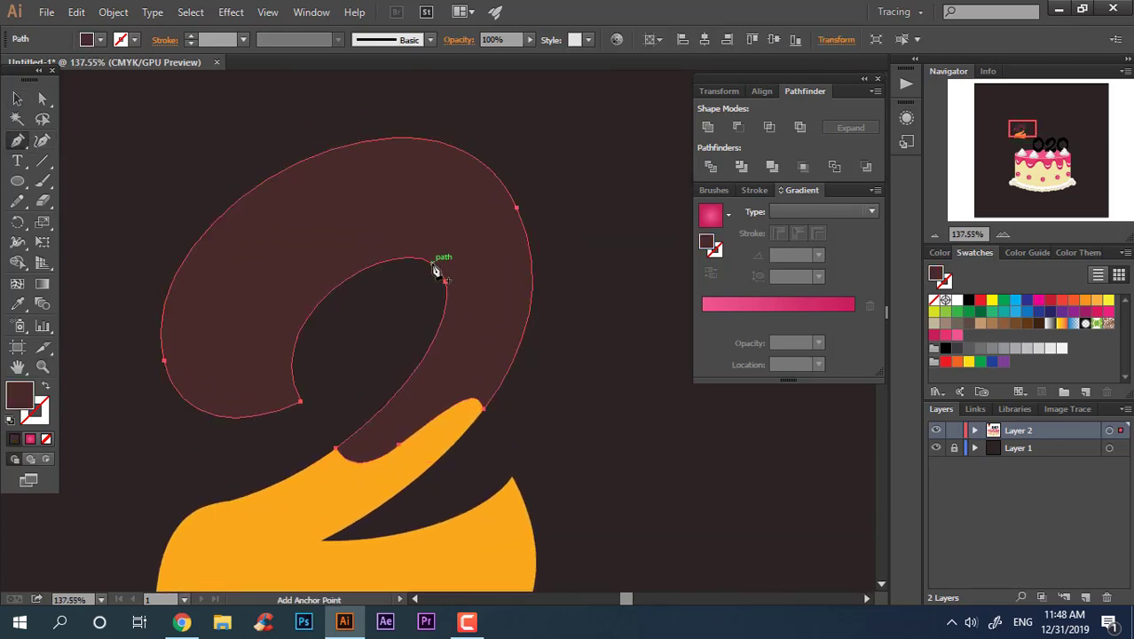
click(441, 277)
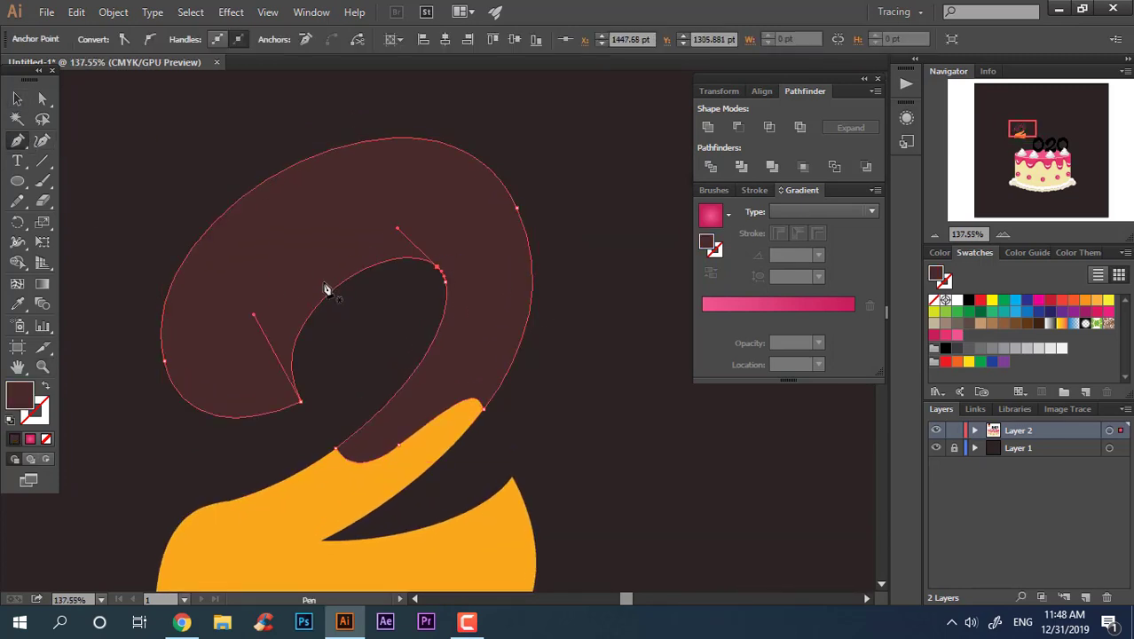
click(440, 272)
drag(352, 263, 337, 300)
drag(273, 328, 293, 423)
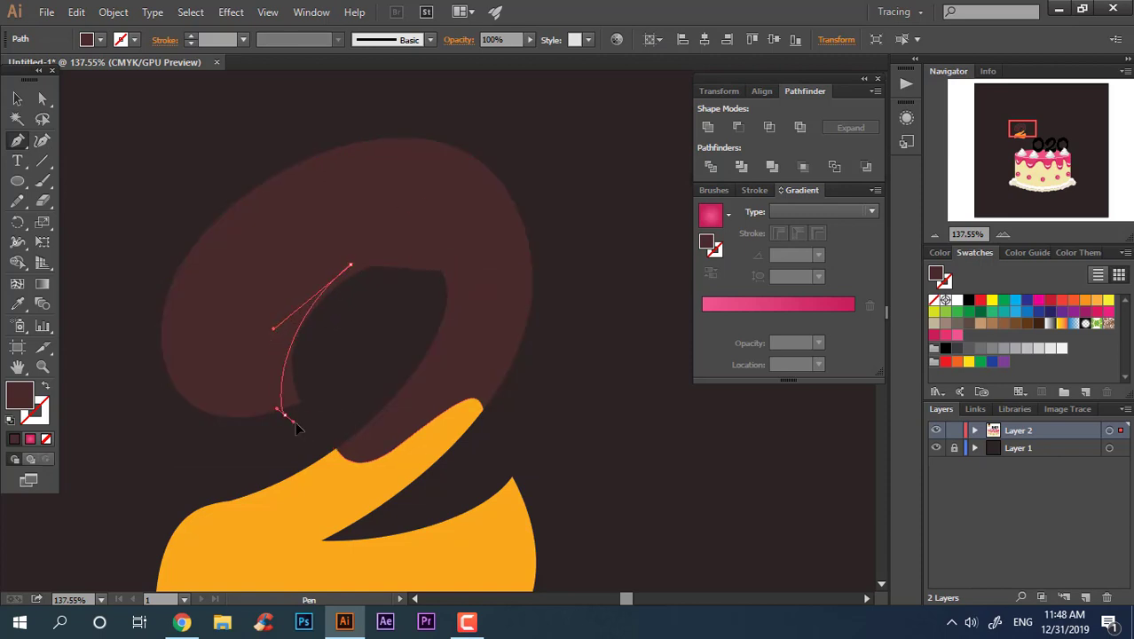
drag(256, 364, 213, 393)
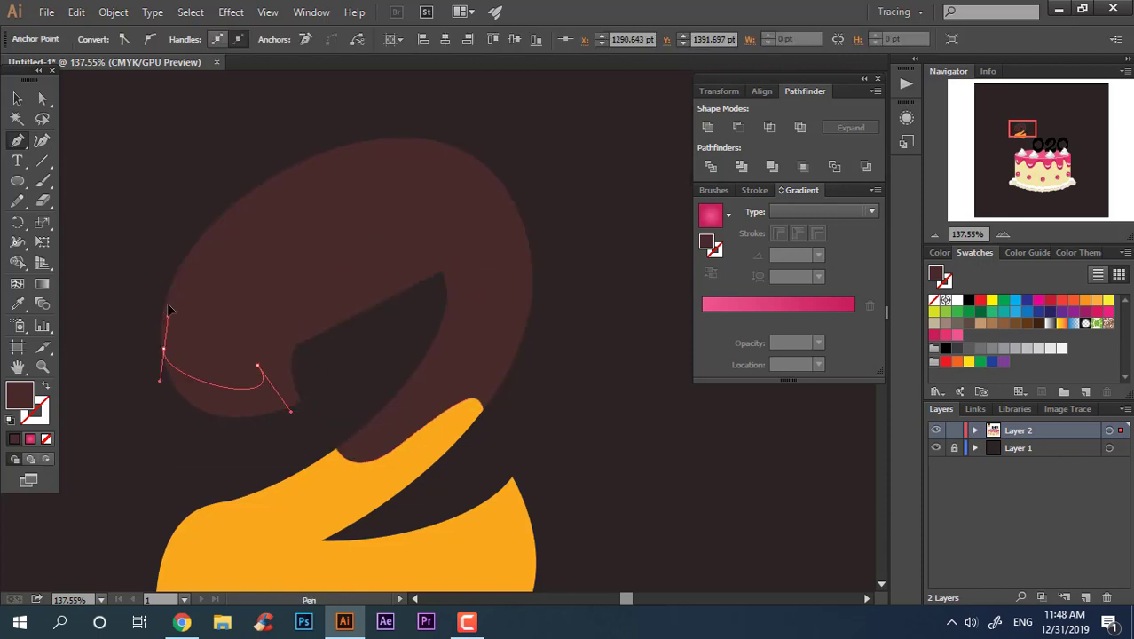
drag(163, 347, 106, 425)
click(103, 428)
click(208, 455)
click(351, 382)
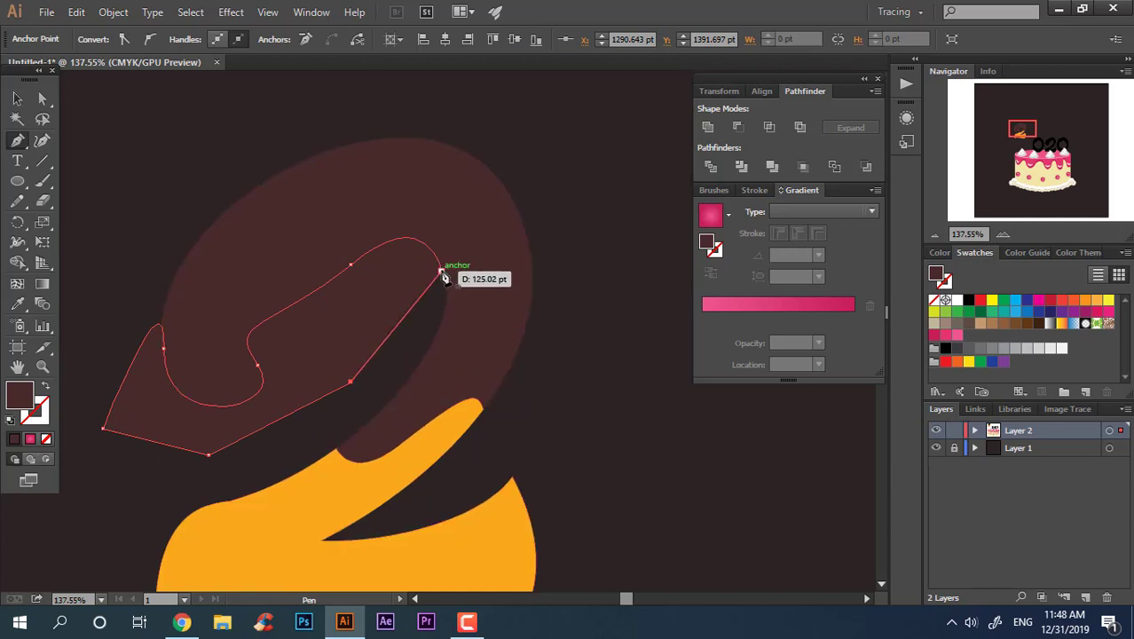
Step: Fill the shadow shape with a darker brown and smooth its inner curve
double_click(17, 395)
click(441, 423)
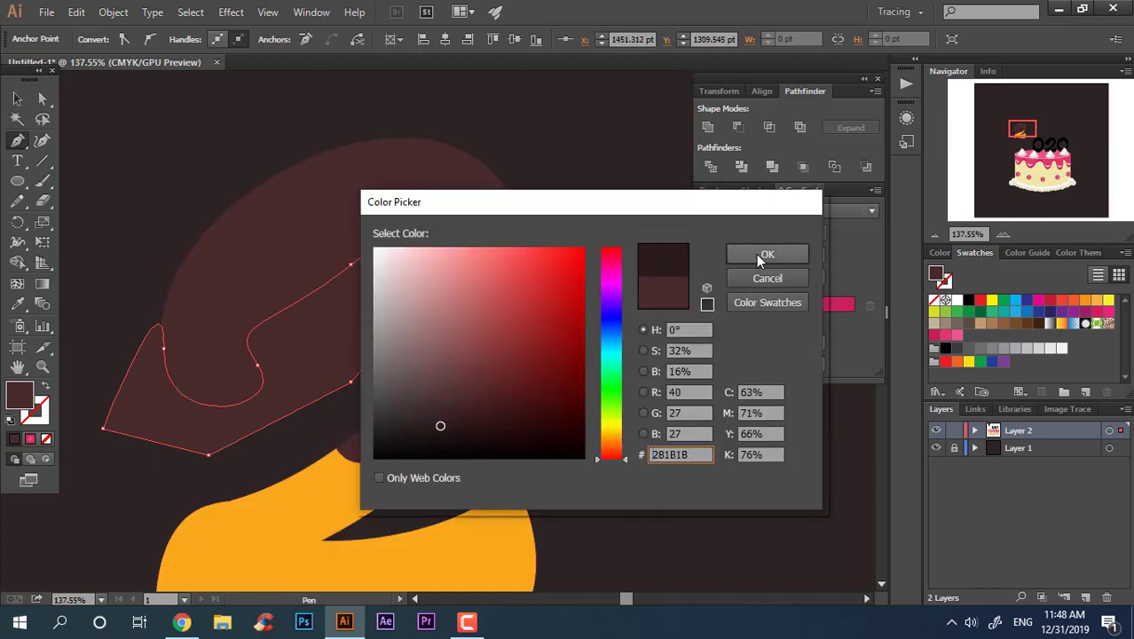
click(756, 253)
click(237, 289)
click(41, 141)
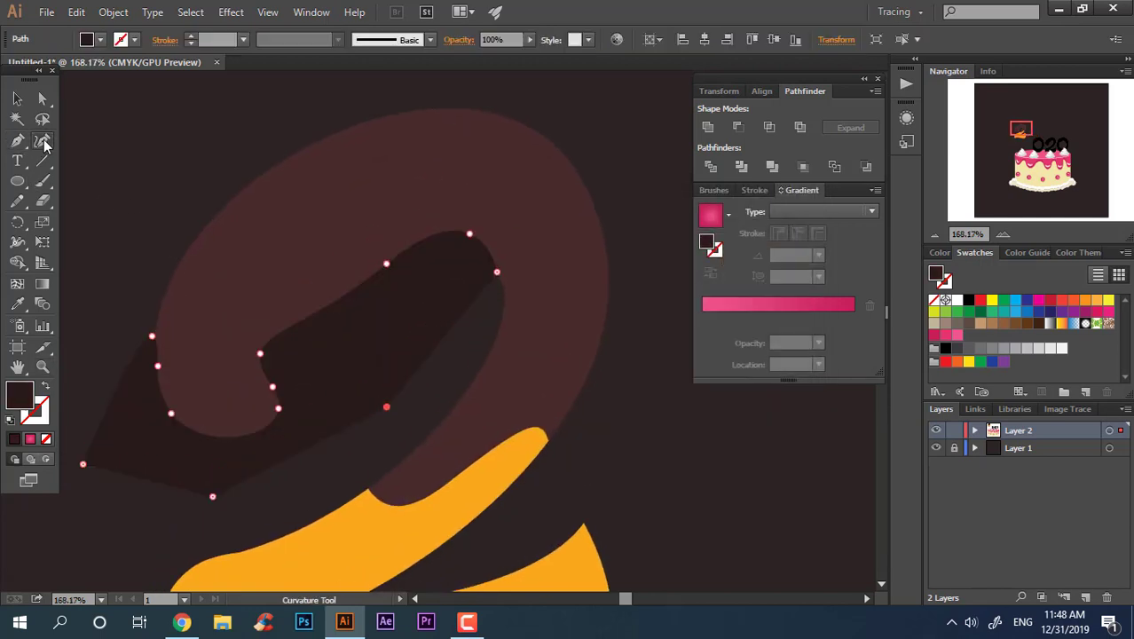
key(v)
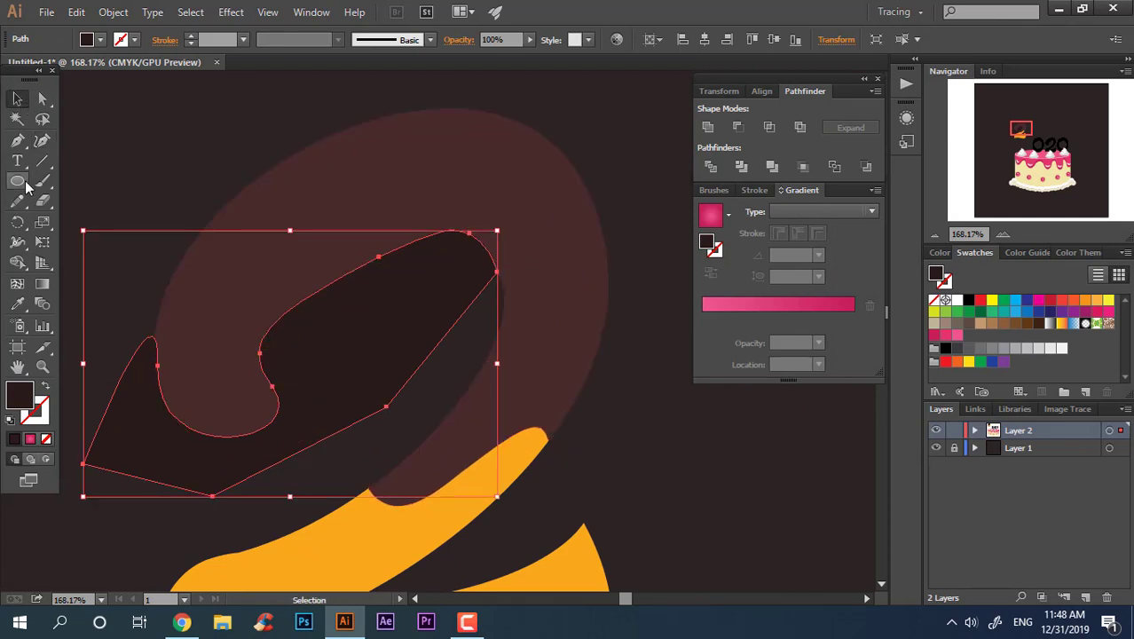
click(42, 140)
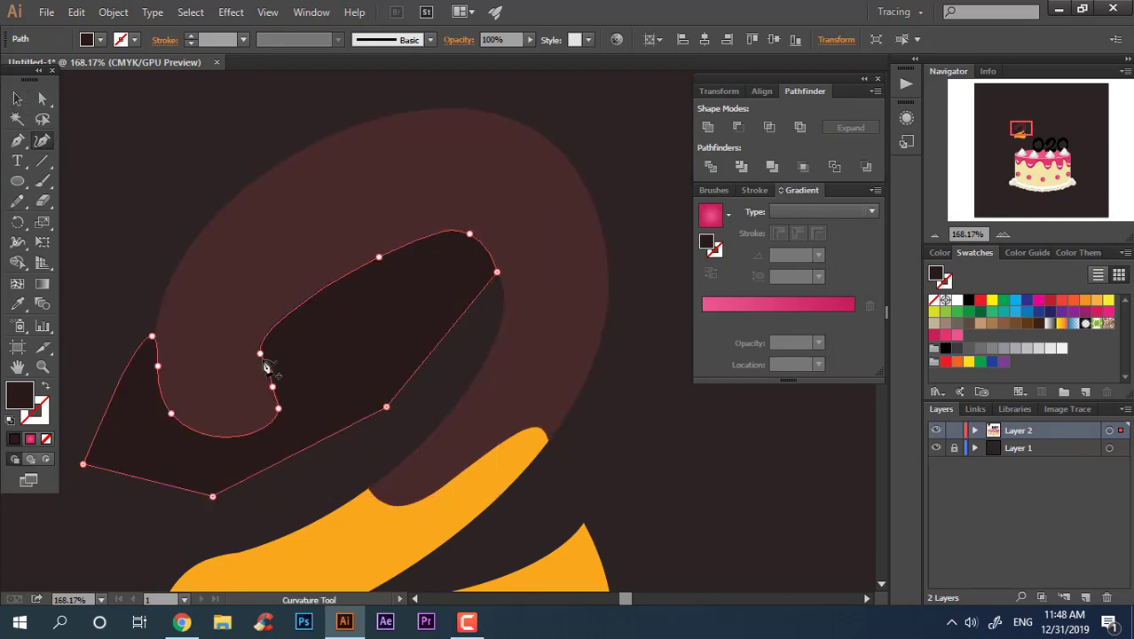
drag(316, 295, 317, 286)
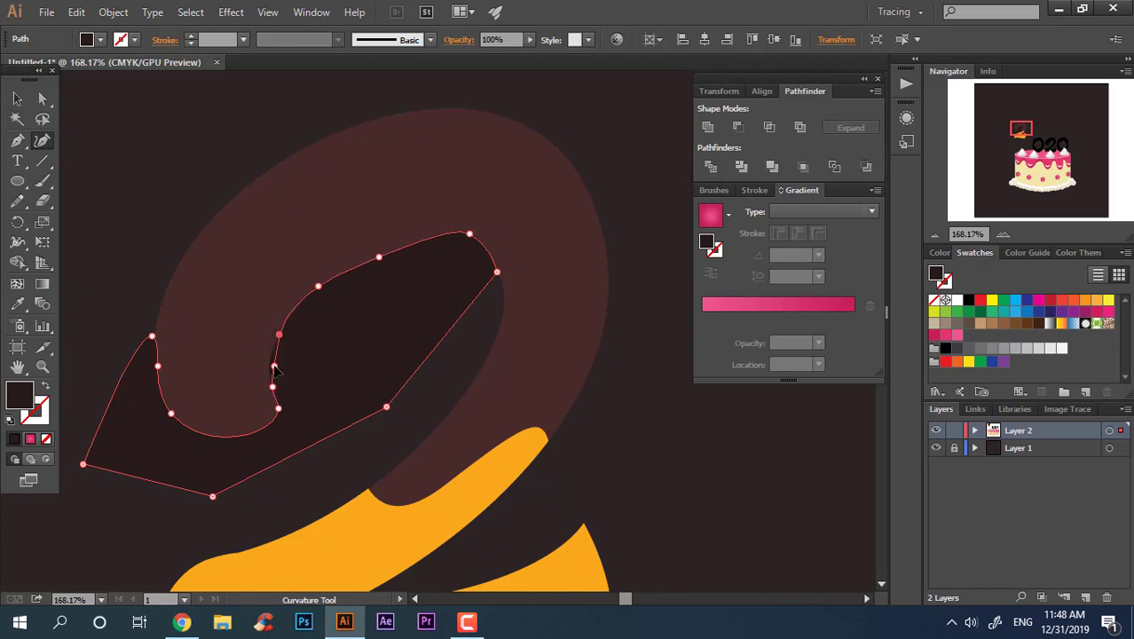
key(v)
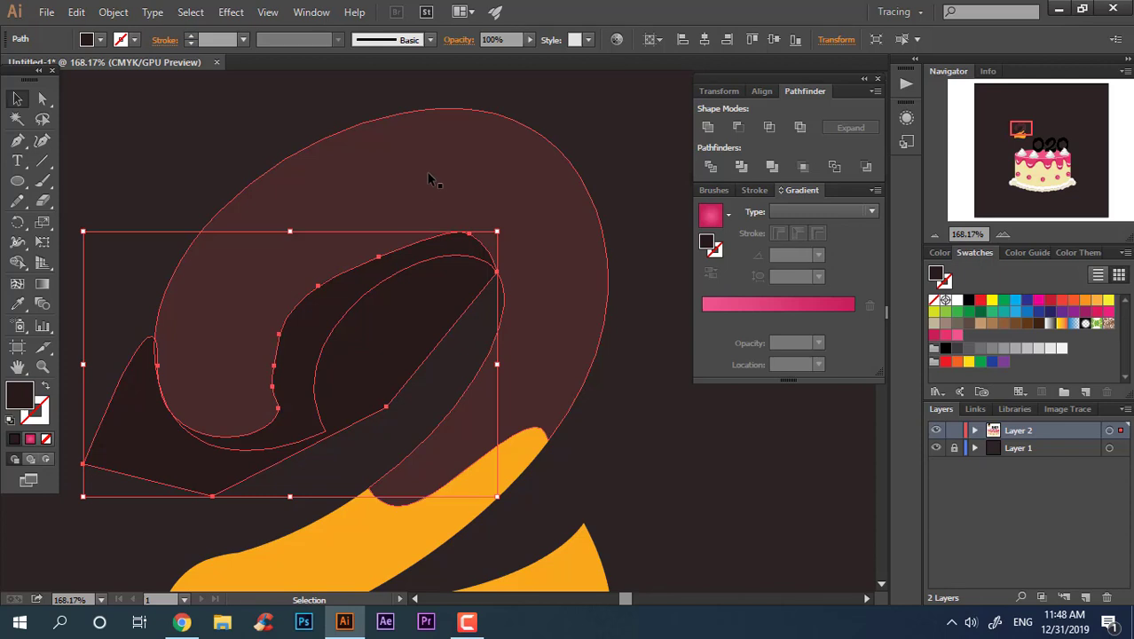
Step: Clip the shadow inside the brown loop with Ctrl+7 so it follows the digit's shape
ctrl+click(582, 288)
click(372, 364)
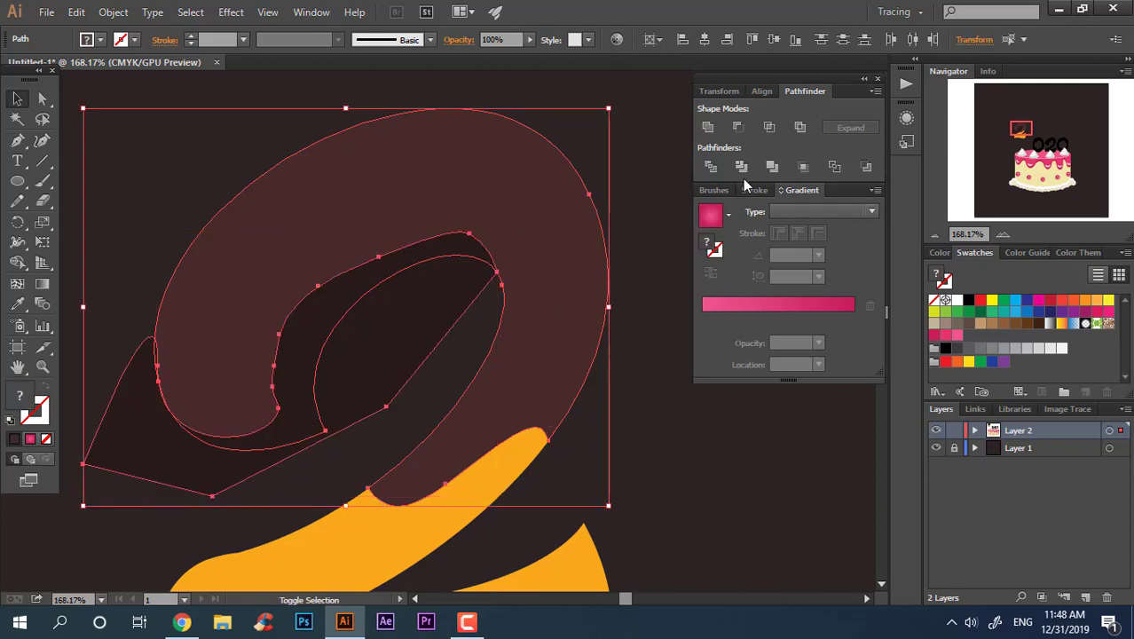
right_click(348, 294)
click(396, 395)
click(409, 325)
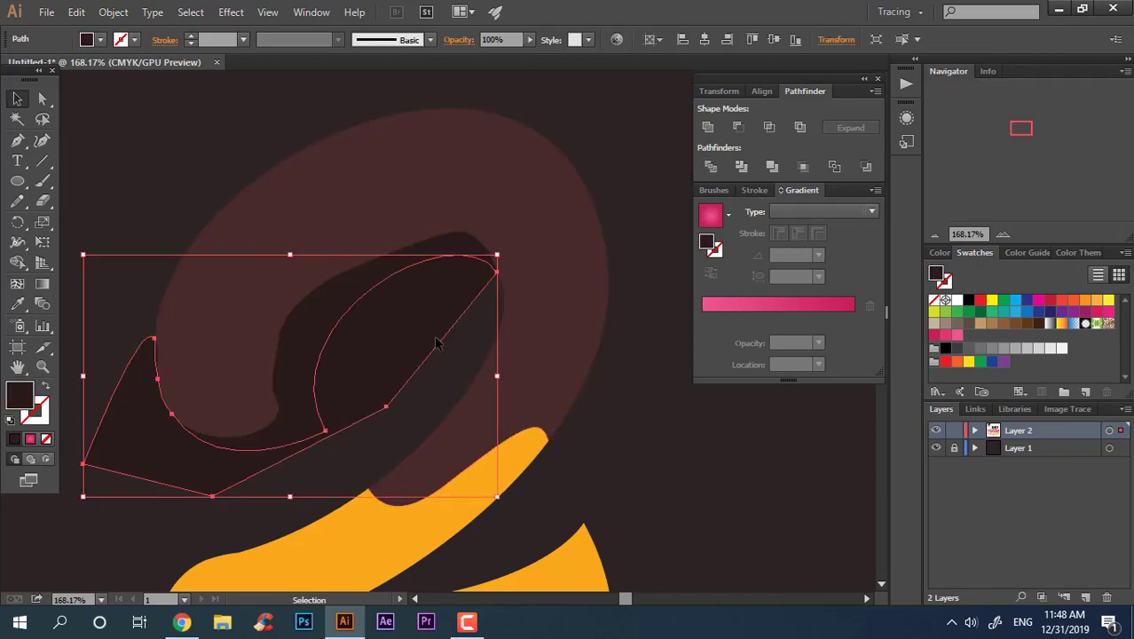
key(ctrl+7)
key(z)
click(385, 271)
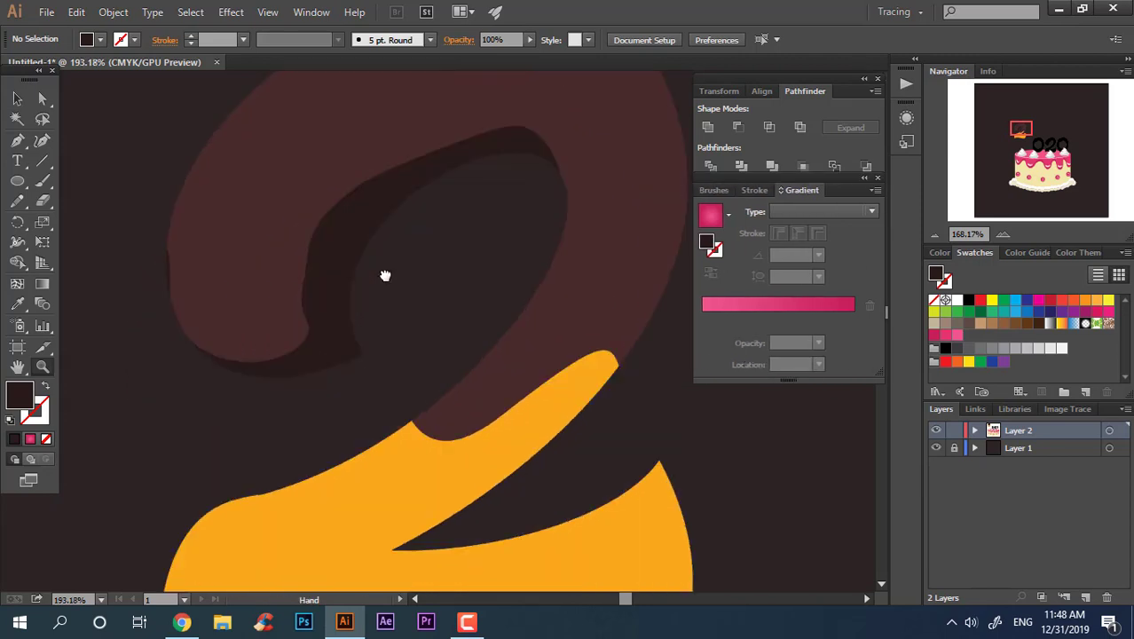
key(a)
click(140, 321)
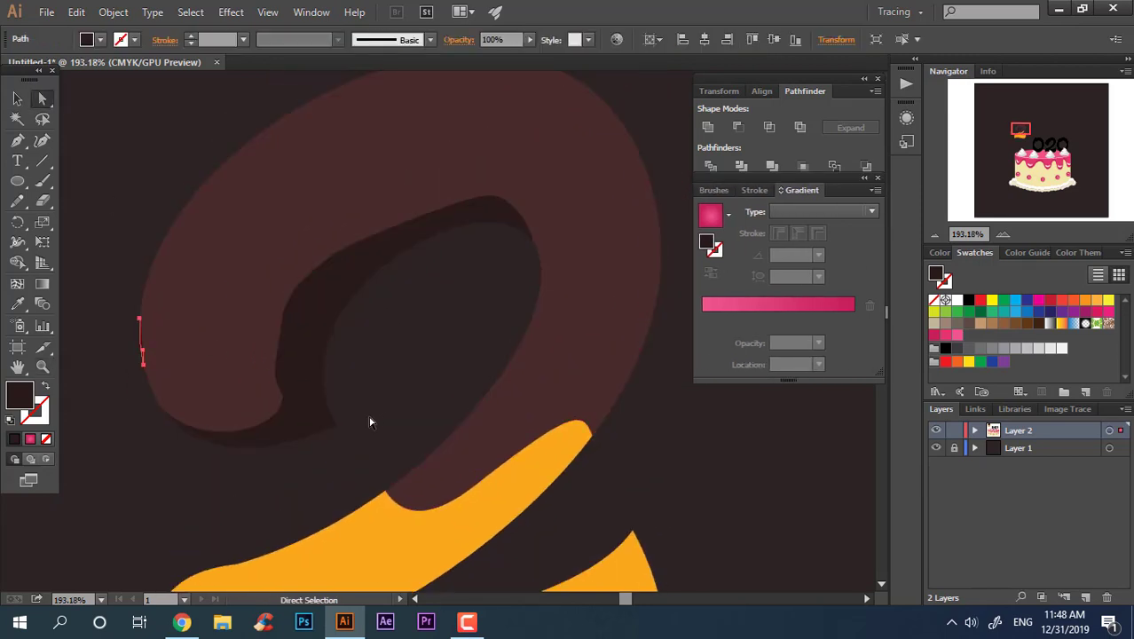
Step: Restore the loop's brown fill by sampling it with the Eyedropper
key(v)
click(258, 278)
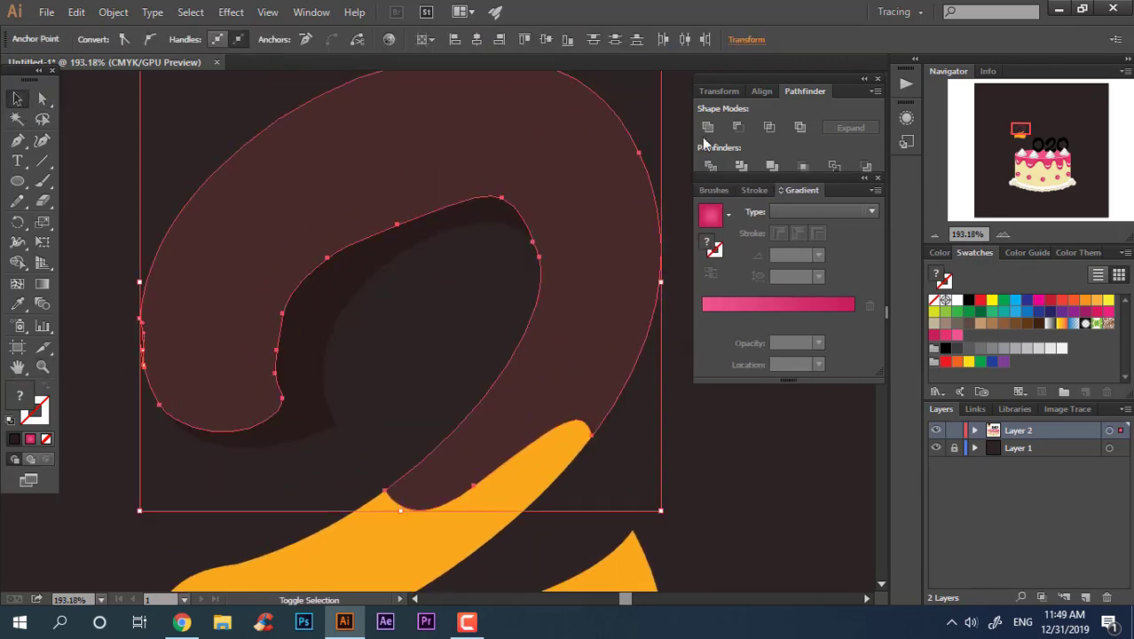
click(17, 304)
click(89, 177)
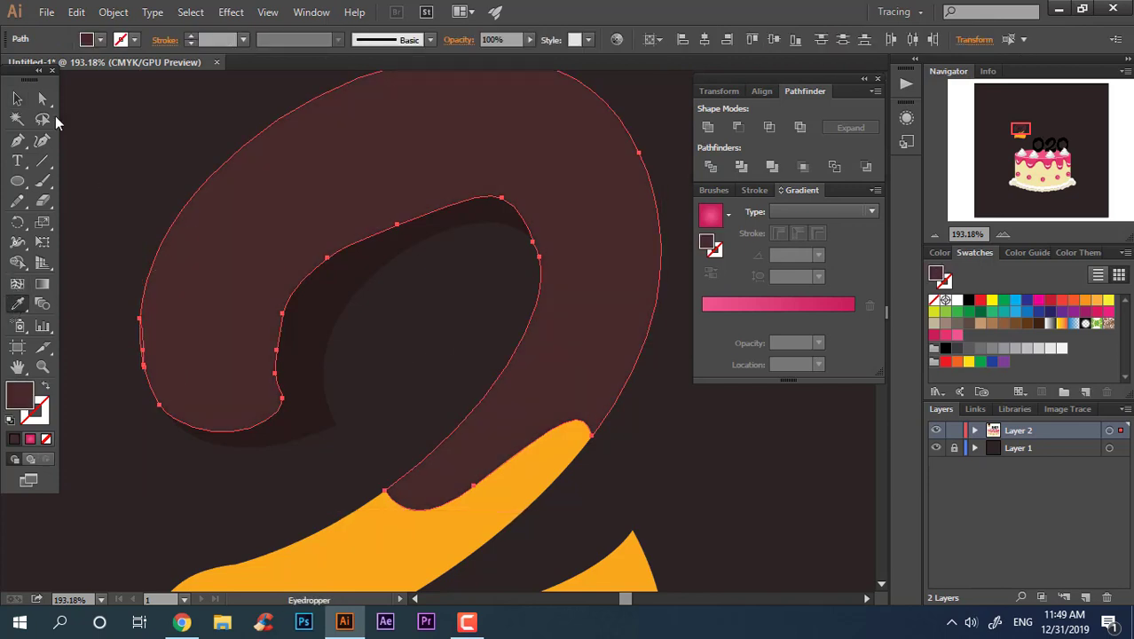
key(v)
click(411, 338)
drag(453, 359, 441, 373)
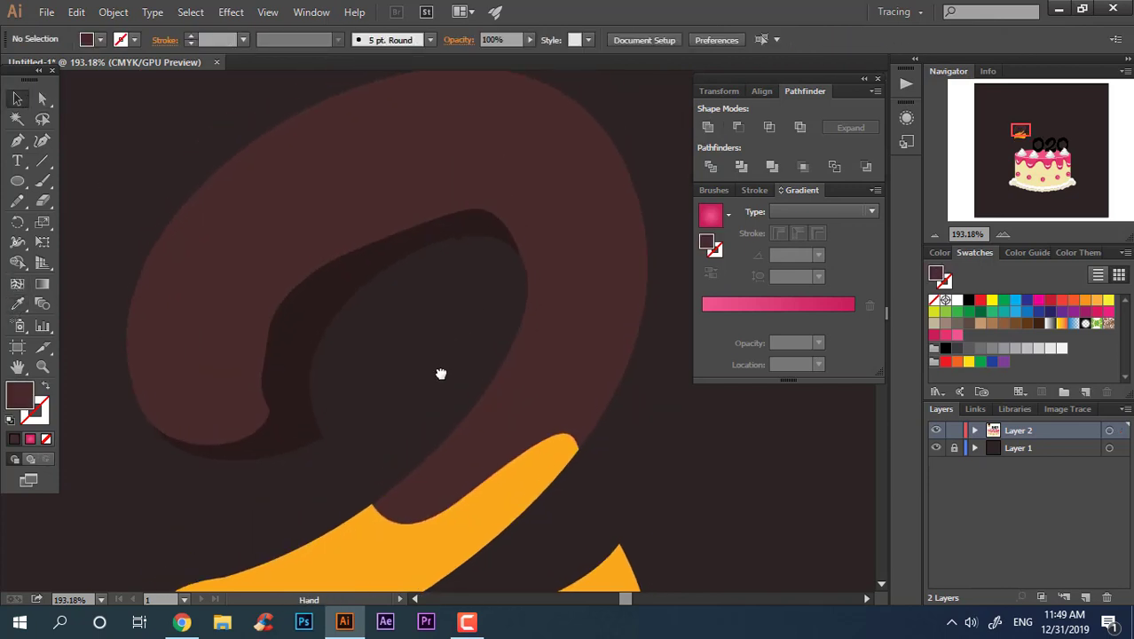
click(382, 252)
key(shift+grave)
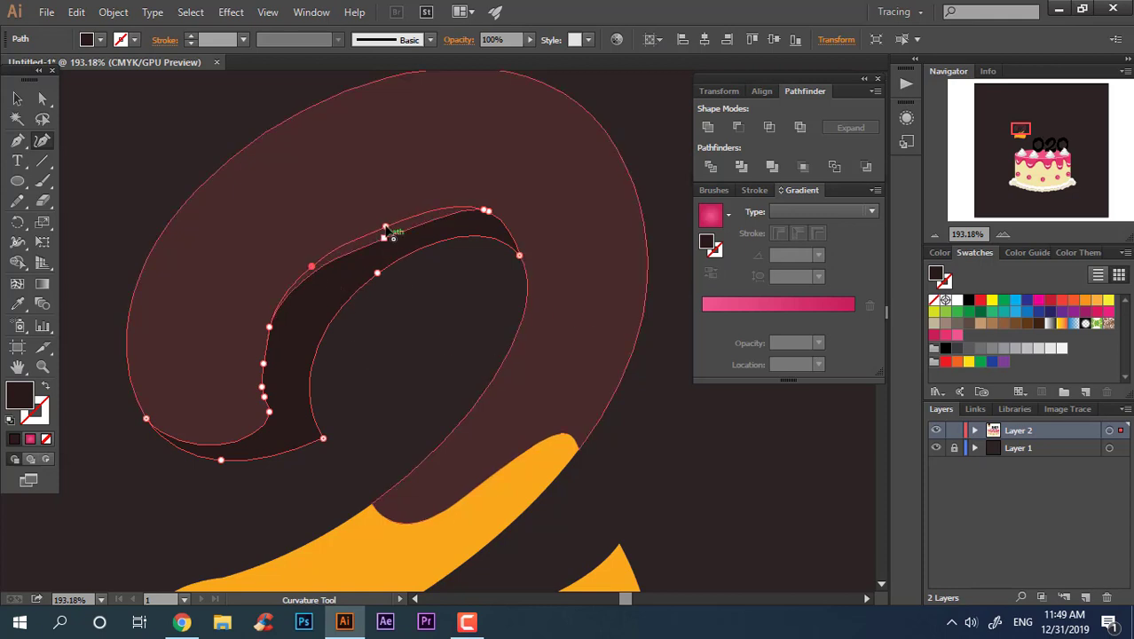
Step: Tweak the crescent shadow's curves, undoing an accidental move of the shape
key(v)
click(405, 353)
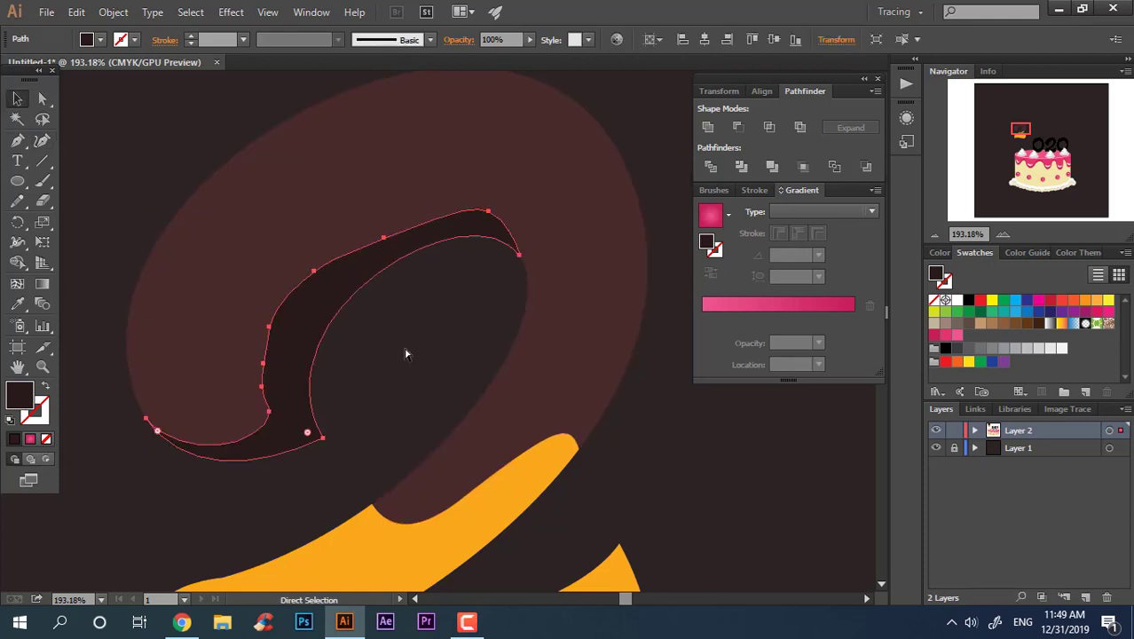
key(shift+grave)
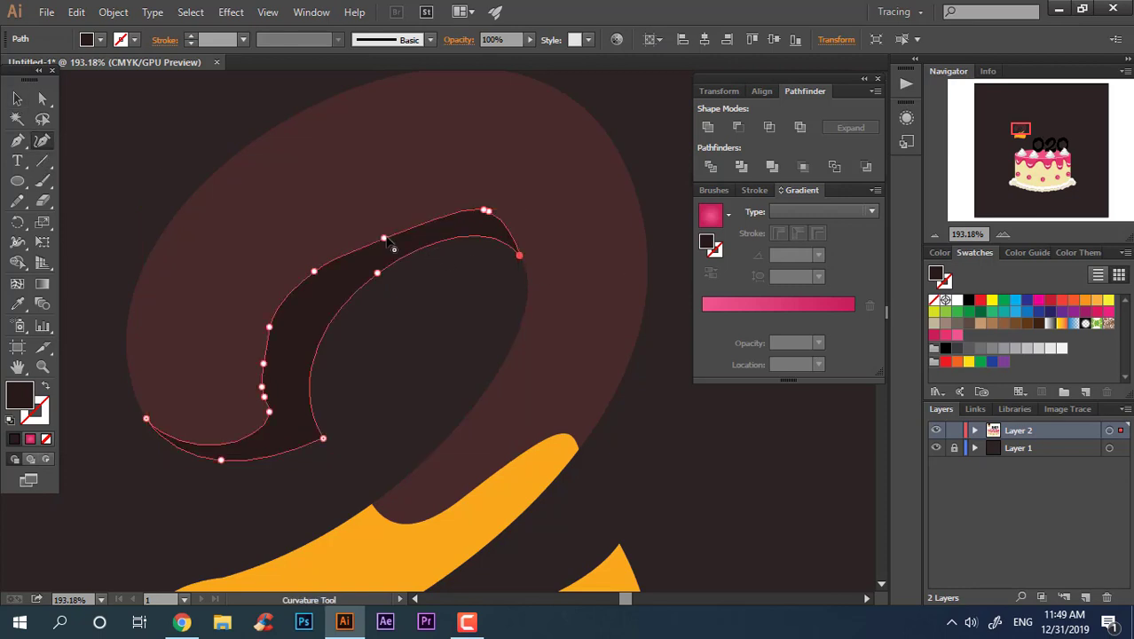
key(v)
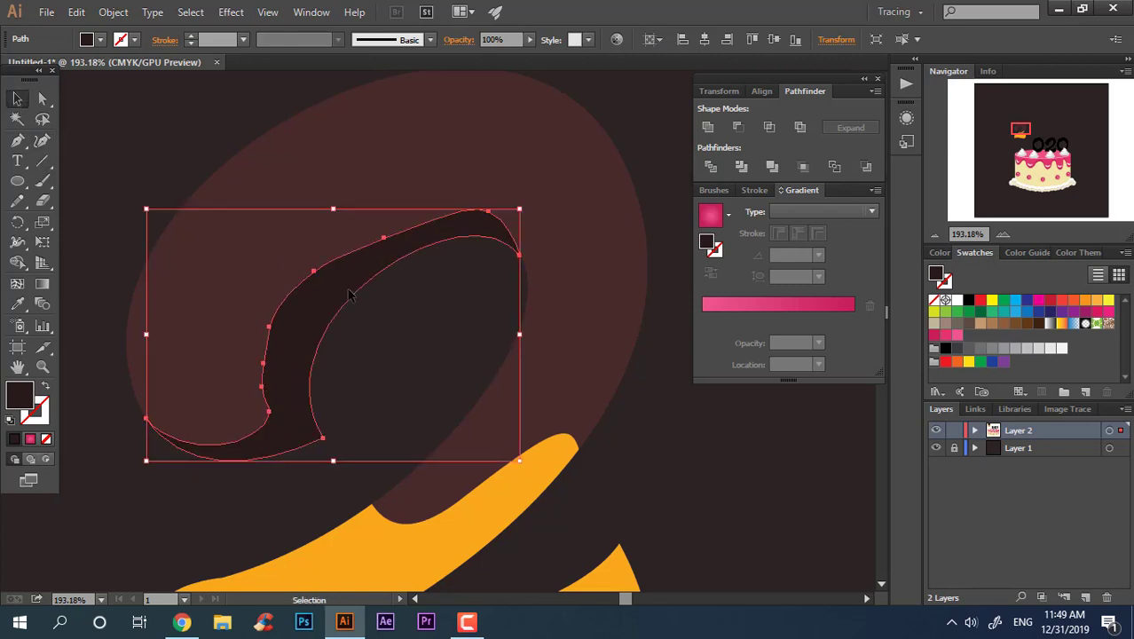
drag(350, 295, 435, 407)
click(721, 453)
key(ctrl+z)
click(337, 185)
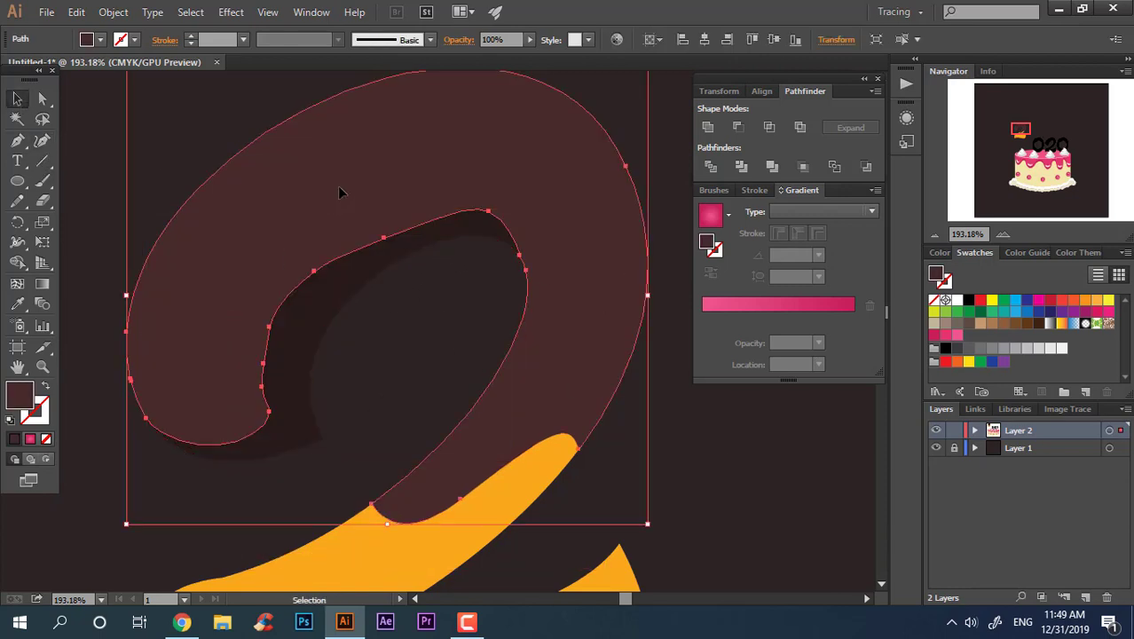
key(ctrl+z)
key(shift+grave)
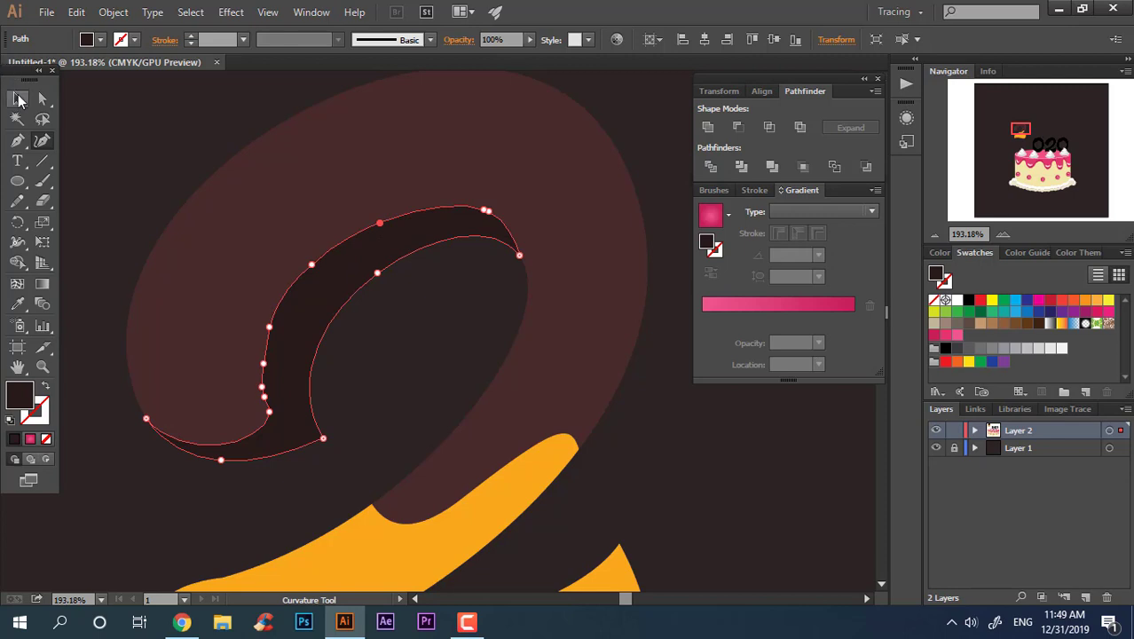
key(ctrl+shift+a)
key(z)
mouse_move(372, 334)
mouse_down()
mouse_move(552, 399)
mouse_move(370, 377)
mouse_up()
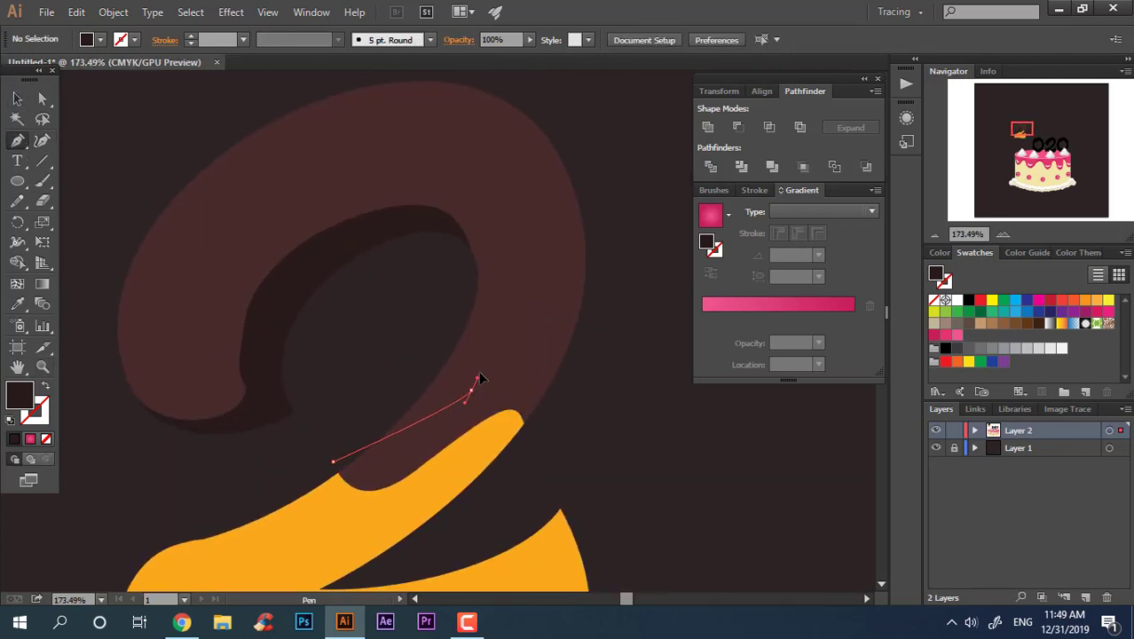
Step: Draw a new Pen shading shape over the right side of the brown loop
drag(471, 395, 579, 277)
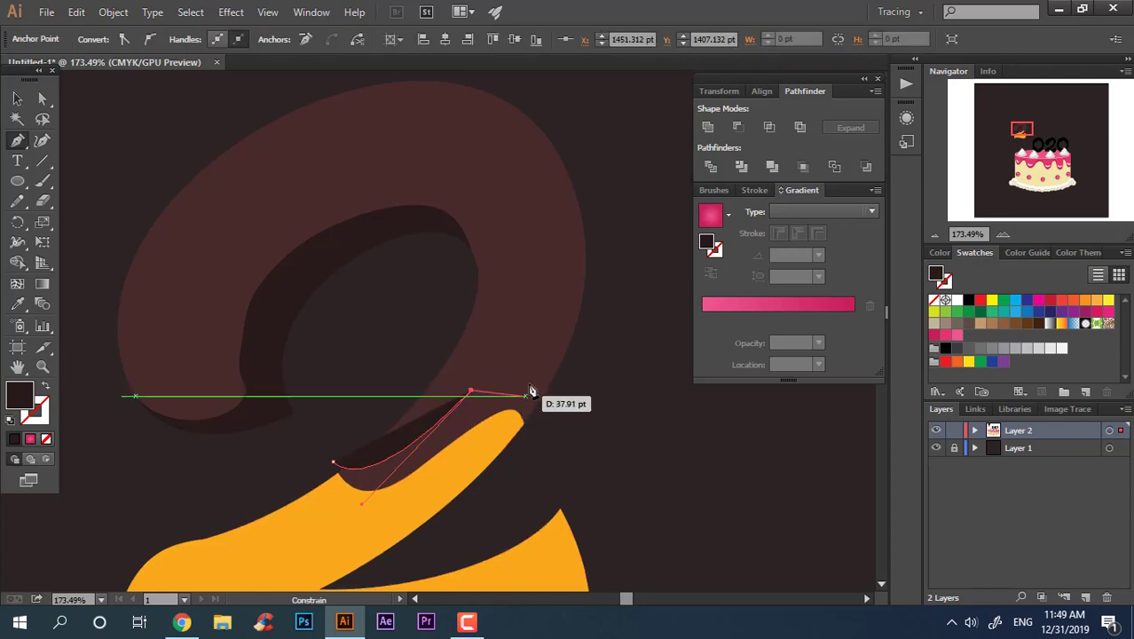
drag(525, 392, 527, 417)
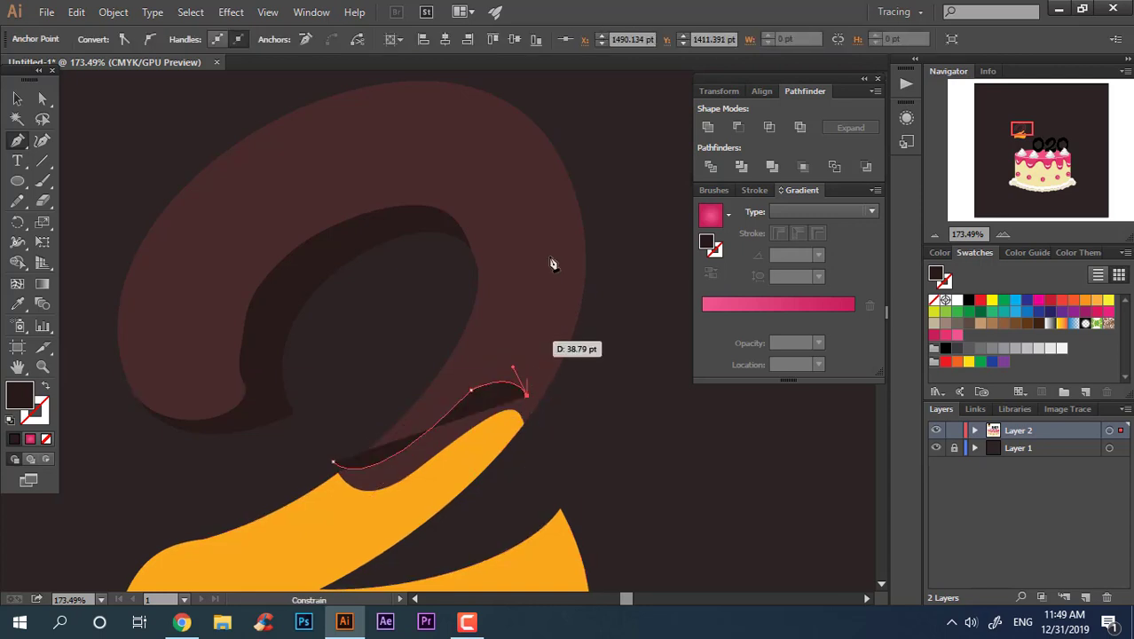
drag(556, 199, 528, 137)
click(507, 86)
drag(639, 237, 648, 255)
click(618, 434)
click(523, 495)
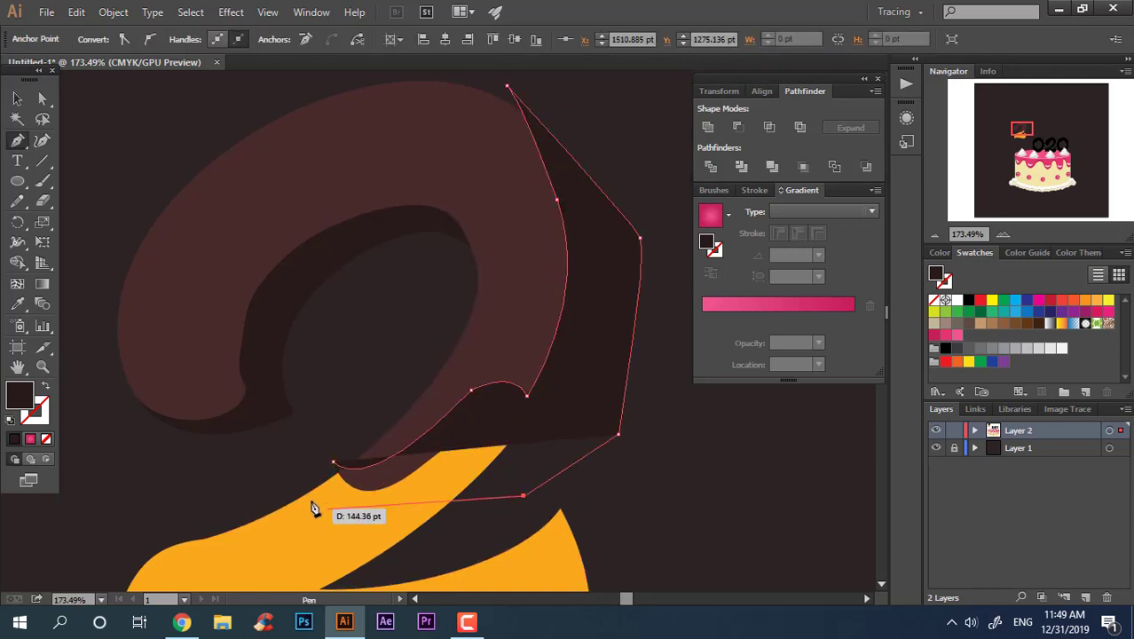
click(333, 461)
Step: Divide the loop with the shading shape using Pathfinder and ungroup the pieces
click(17, 98)
shift+click(473, 317)
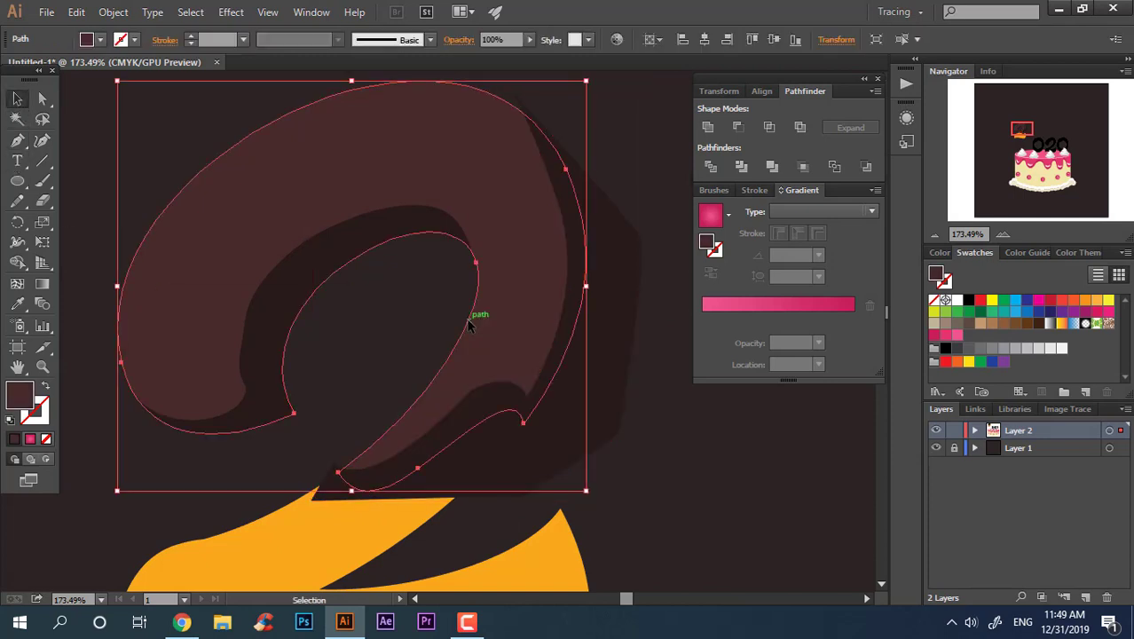
click(707, 165)
right_click(601, 303)
click(648, 396)
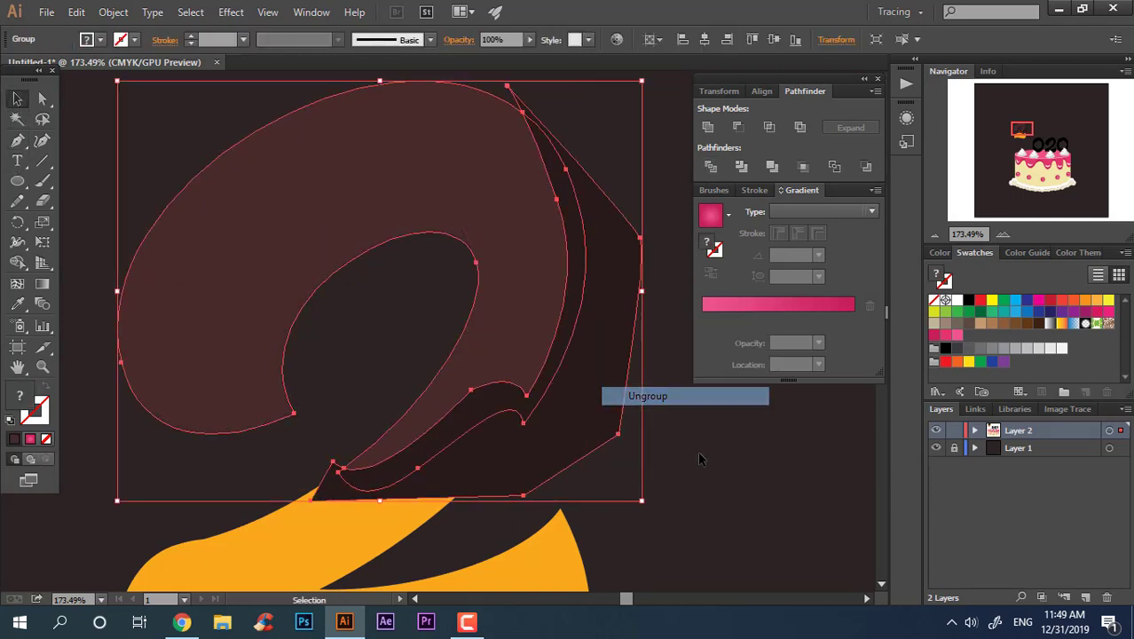
click(697, 451)
scroll(357, 388, down, 5)
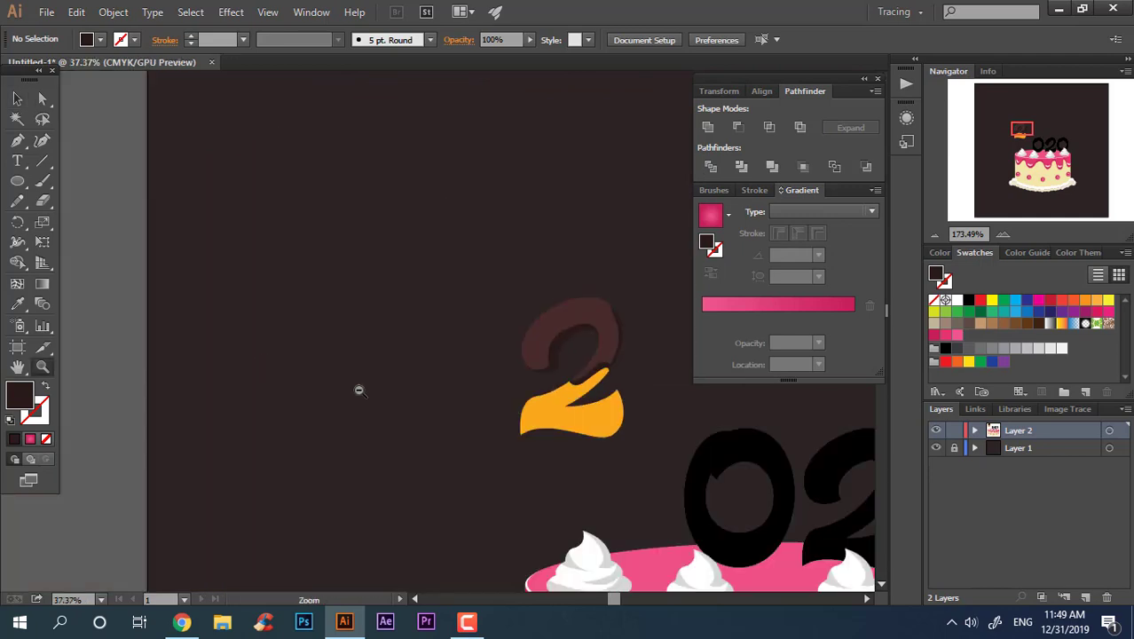
scroll(323, 347, up, 5)
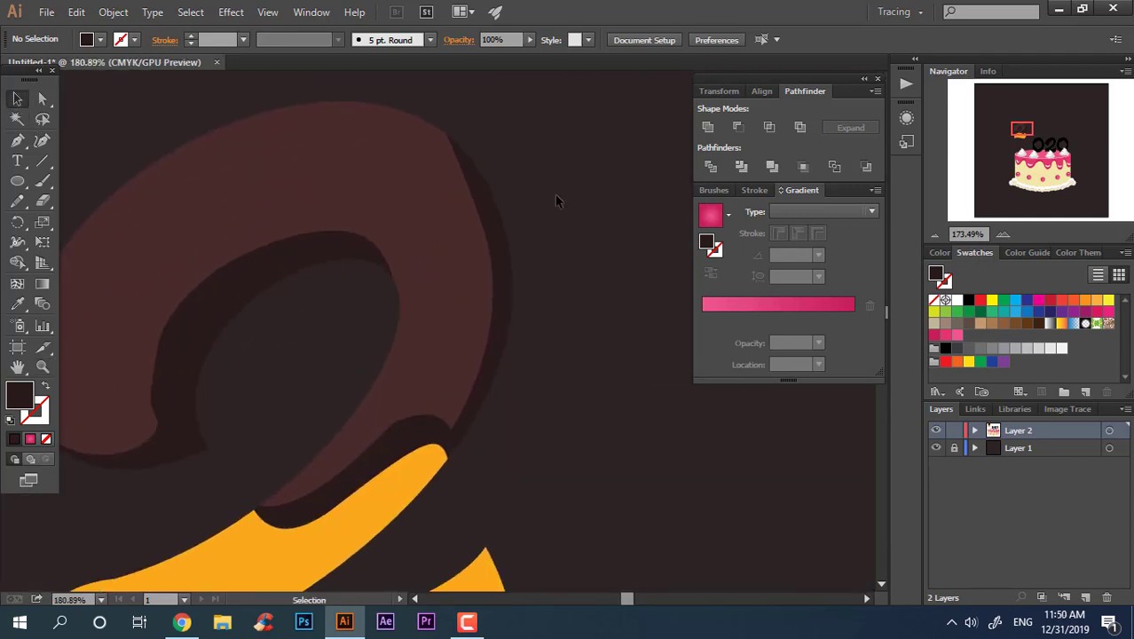
Step: Add an anchor to the shadow band's inner curve and drag anchors to widen it
click(314, 240)
scroll(355, 310, up, 1)
key(shift+grave)
click(487, 201)
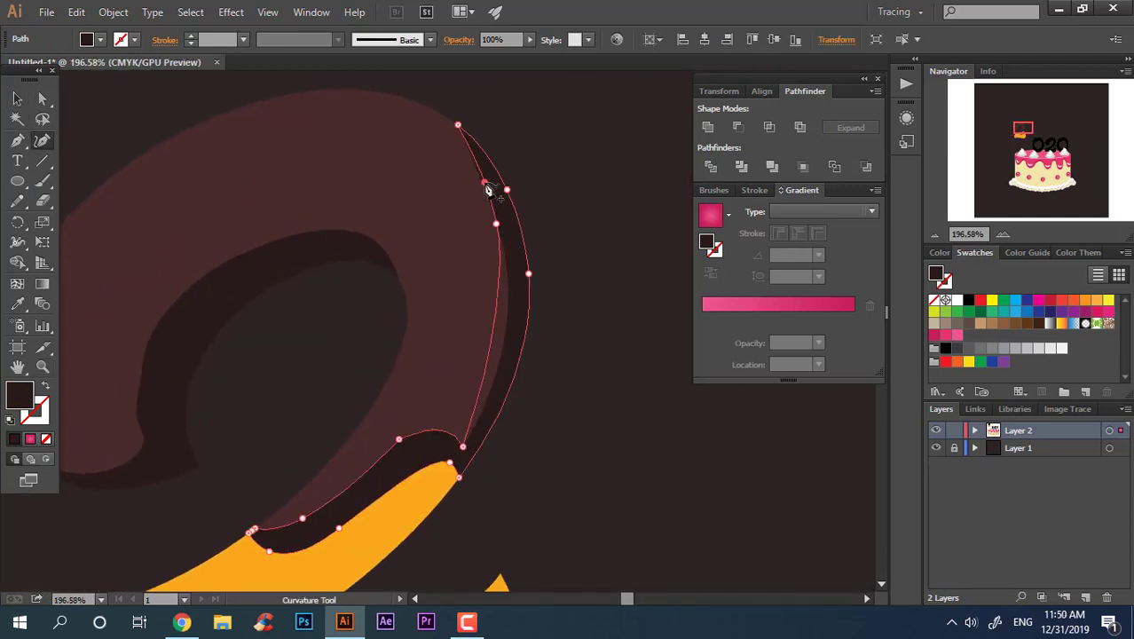
click(485, 184)
drag(515, 311, 511, 306)
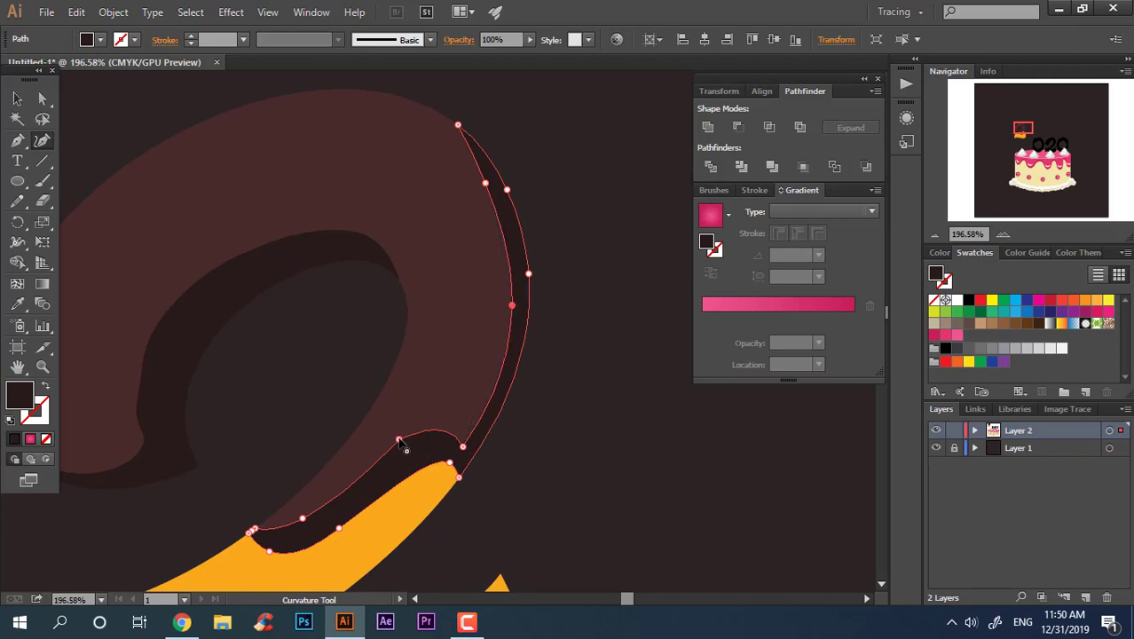
drag(414, 440, 400, 447)
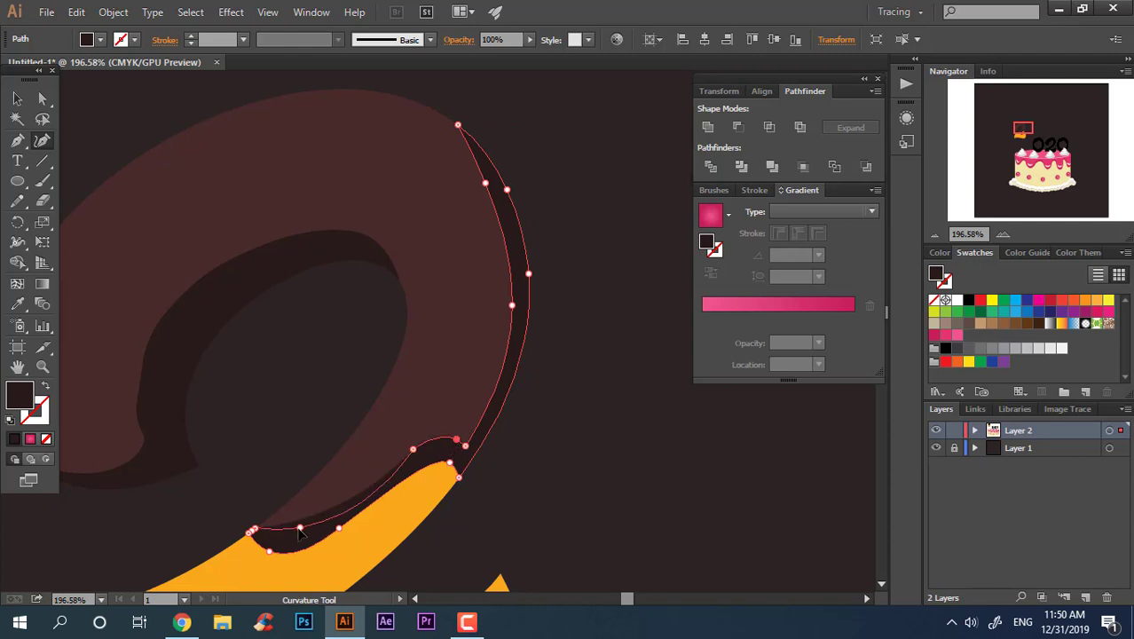
key(z)
drag(368, 298, 138, 199)
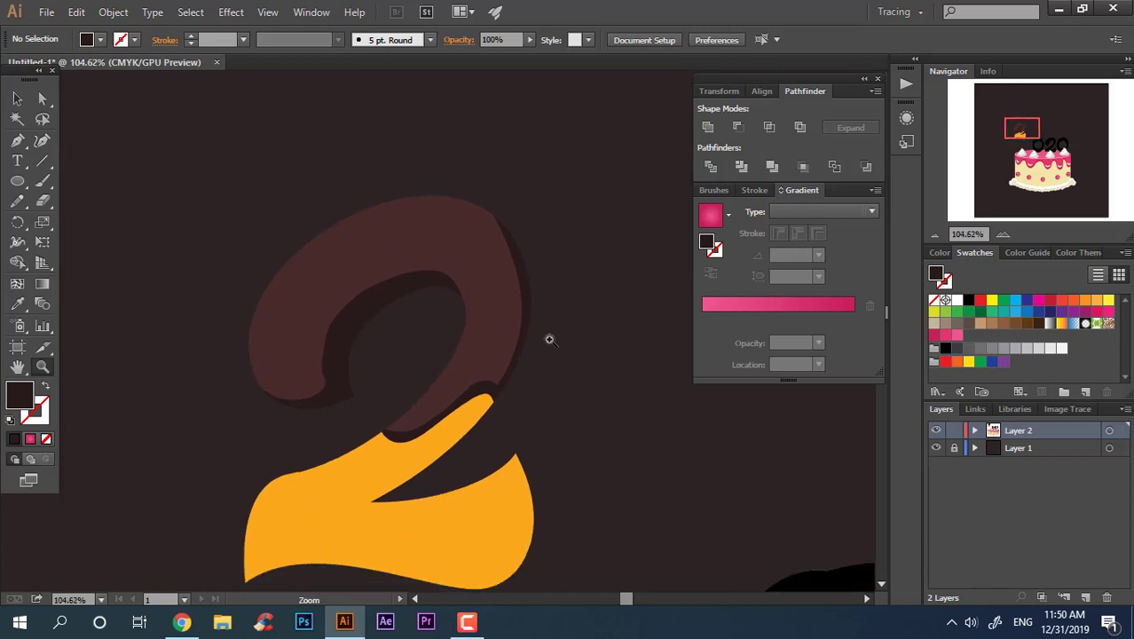
mouse_move(549, 337)
mouse_down()
mouse_move(476, 232)
mouse_move(501, 232)
mouse_up()
Step: Draw a slanted white oval highlight at the 2's upper left
mouse_move(380, 244)
mouse_down()
mouse_move(459, 259)
mouse_move(454, 233)
mouse_move(285, 310)
mouse_move(530, 389)
mouse_up()
key(v)
key(ctrl+z)
key(z)
mouse_move(621, 476)
mouse_down()
mouse_move(654, 499)
mouse_move(507, 380)
mouse_up()
Step: Alt-drag a copy of the highlight onto the lower curve and rotate it to follow
mouse_move(293, 148)
alt+mouse_down()
mouse_move(422, 275)
mouse_move(424, 257)
alt+mouse_up()
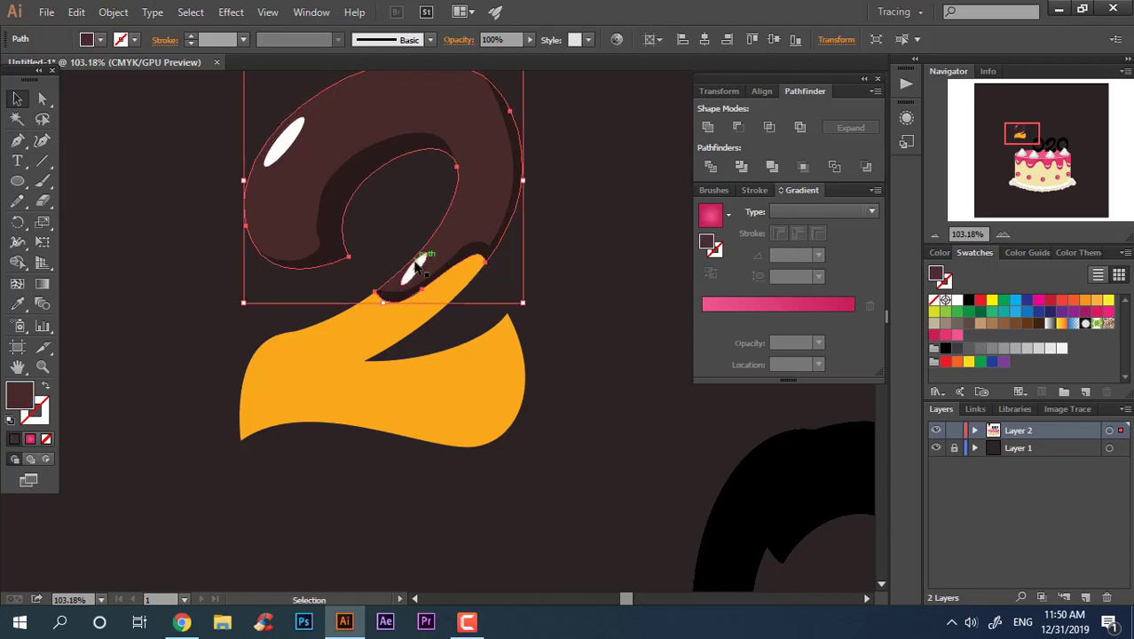
drag(441, 257, 461, 256)
click(552, 273)
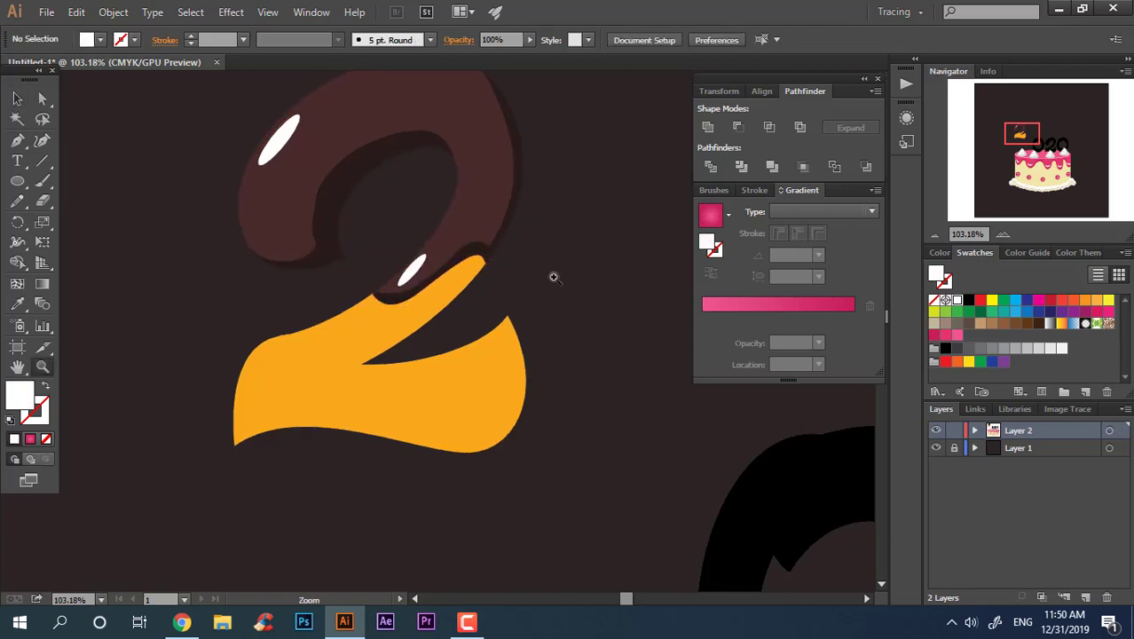
key(z)
drag(493, 306, 509, 346)
scroll(509, 346, down, 1)
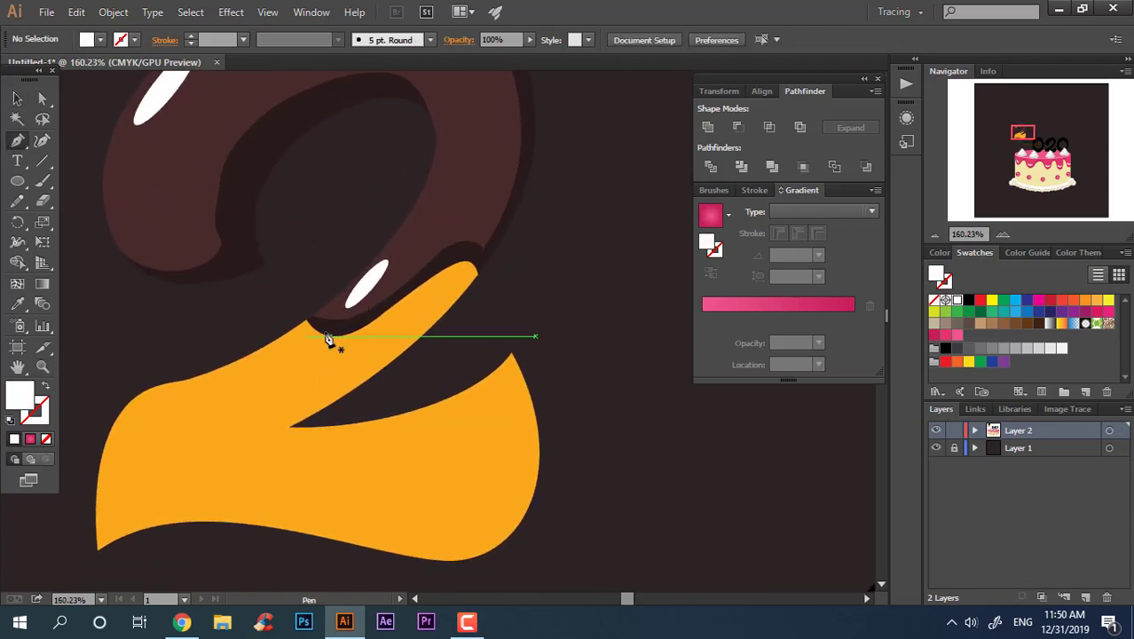
Step: Draw a shading polygon with the Pen along the top edge of the yellow base
click(307, 321)
mouse_move(307, 320)
mouse_down()
mouse_move(371, 364)
mouse_move(297, 433)
mouse_up()
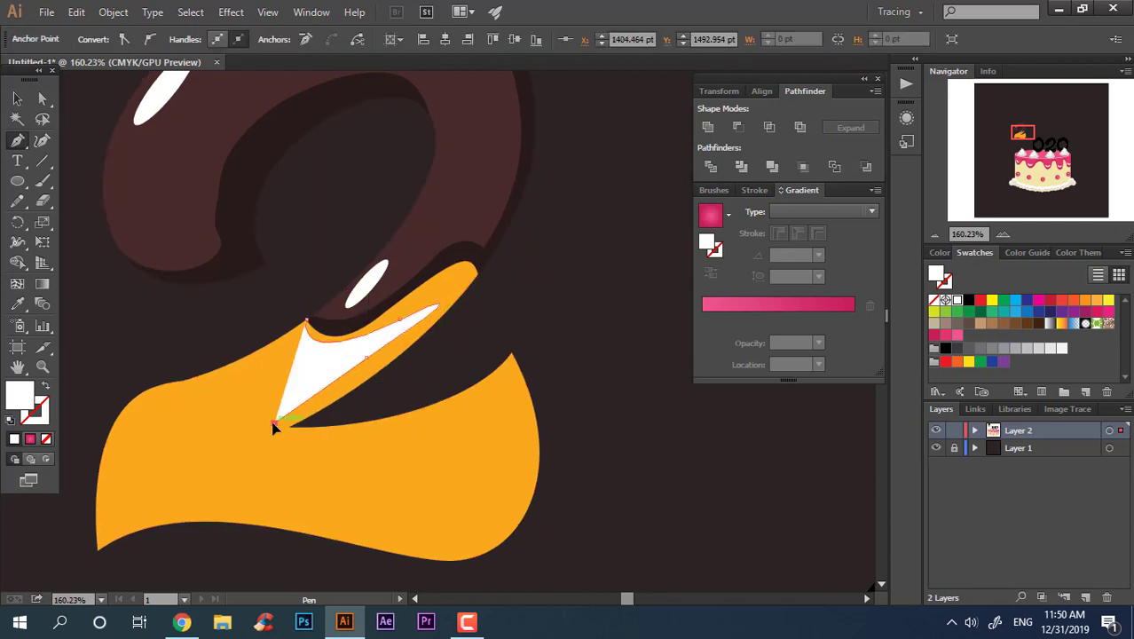
click(441, 367)
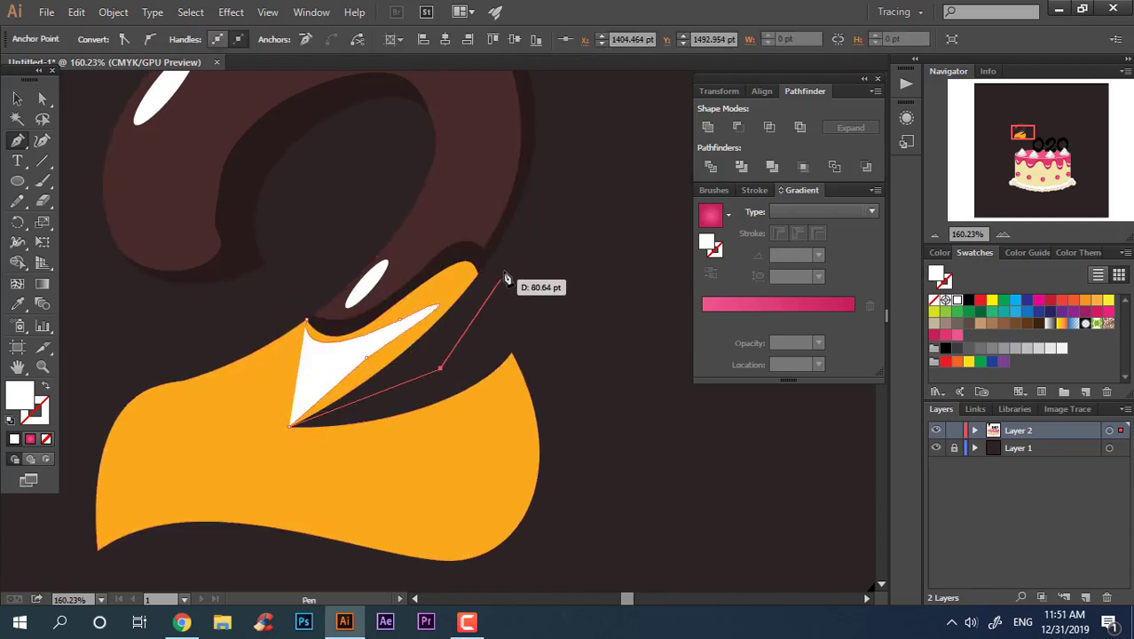
click(503, 271)
click(486, 201)
click(334, 233)
drag(311, 327, 313, 330)
Step: Fill the shape with a darker red-orange and adjust its top-left corner
key(i)
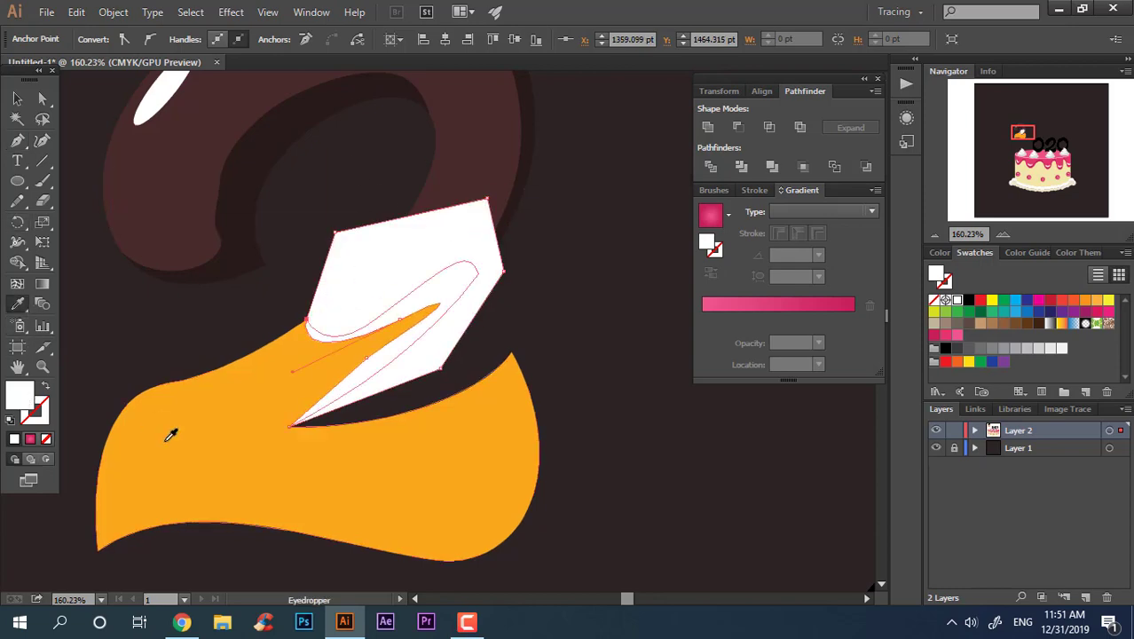
click(170, 435)
double_click(20, 394)
click(579, 256)
click(611, 448)
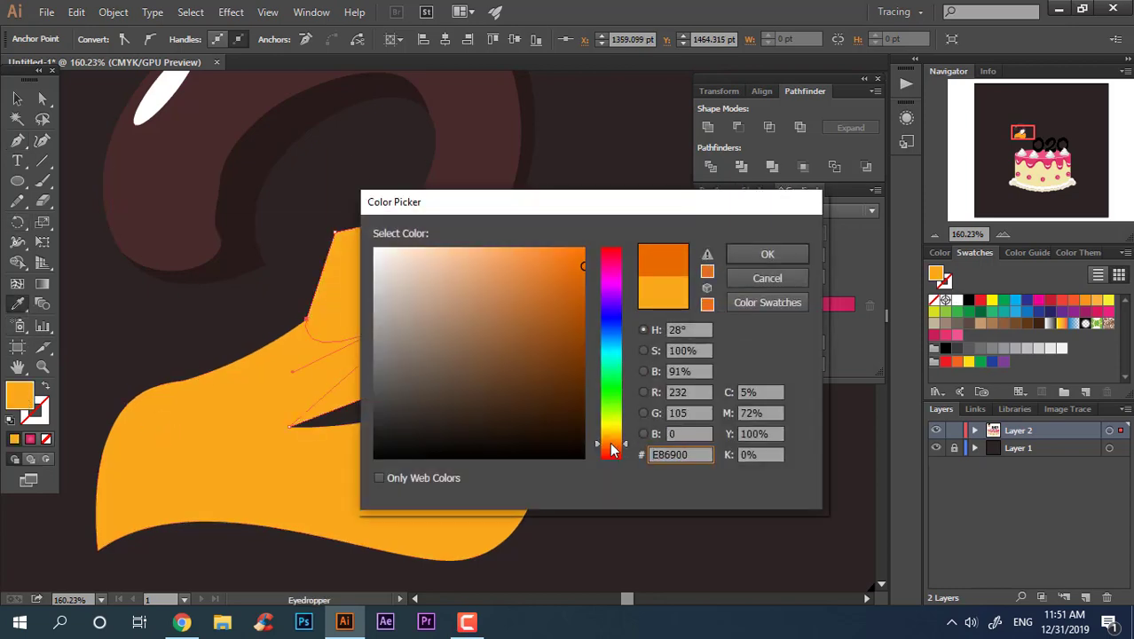
click(768, 254)
click(42, 140)
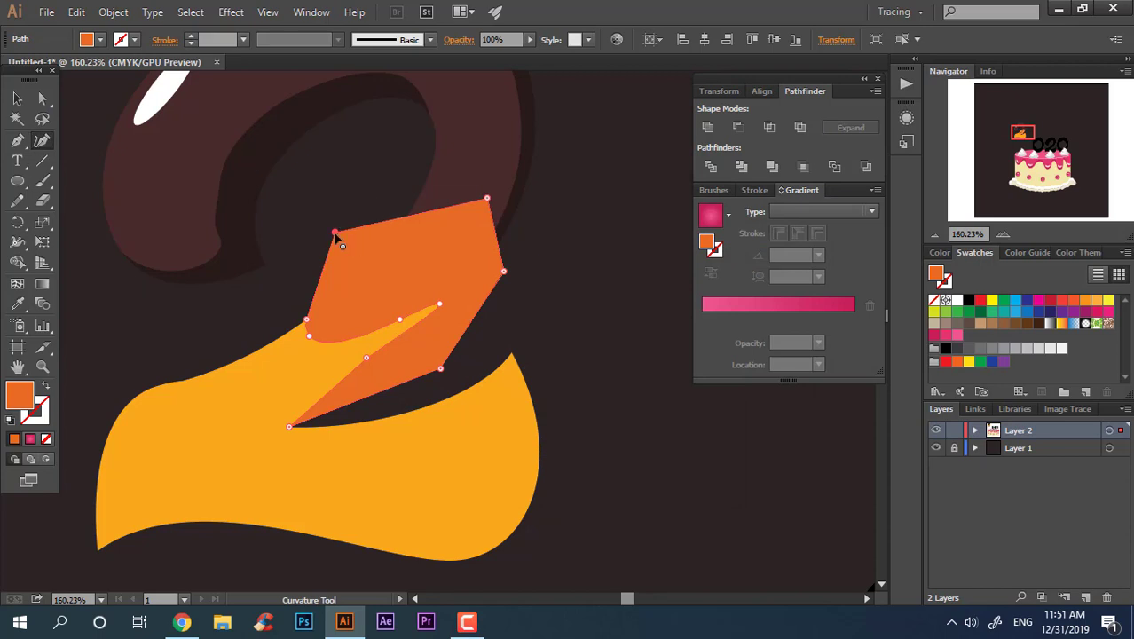
drag(333, 232, 426, 228)
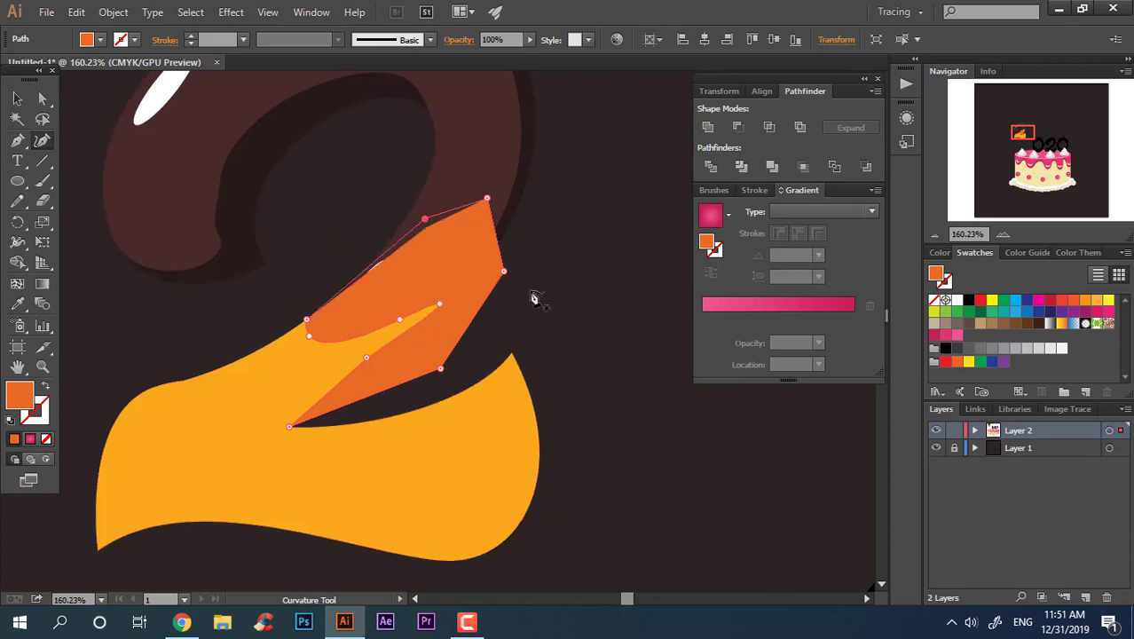
Step: Set the orange shape's stacking order so it sits in front of the yellow base
click(18, 99)
key(ctrl+shift+bracketleft)
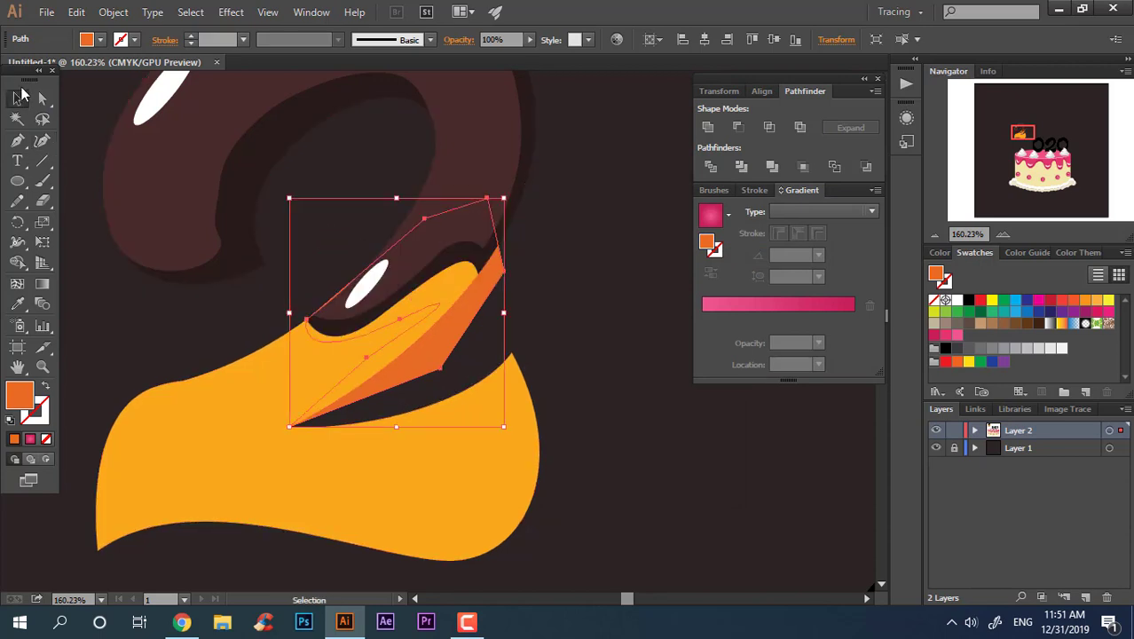
key(ctrl+z)
key(ctrl+bracketleft)
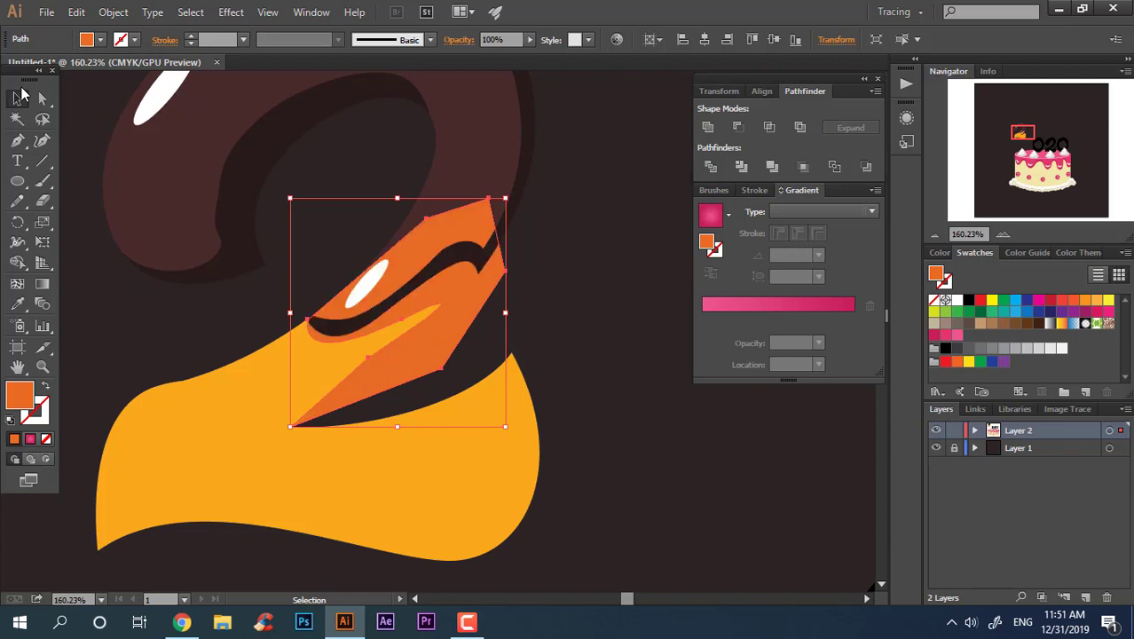
key(ctrl+shift+bracketleft)
key(ctrl+z)
key(ctrl+bracketleft)
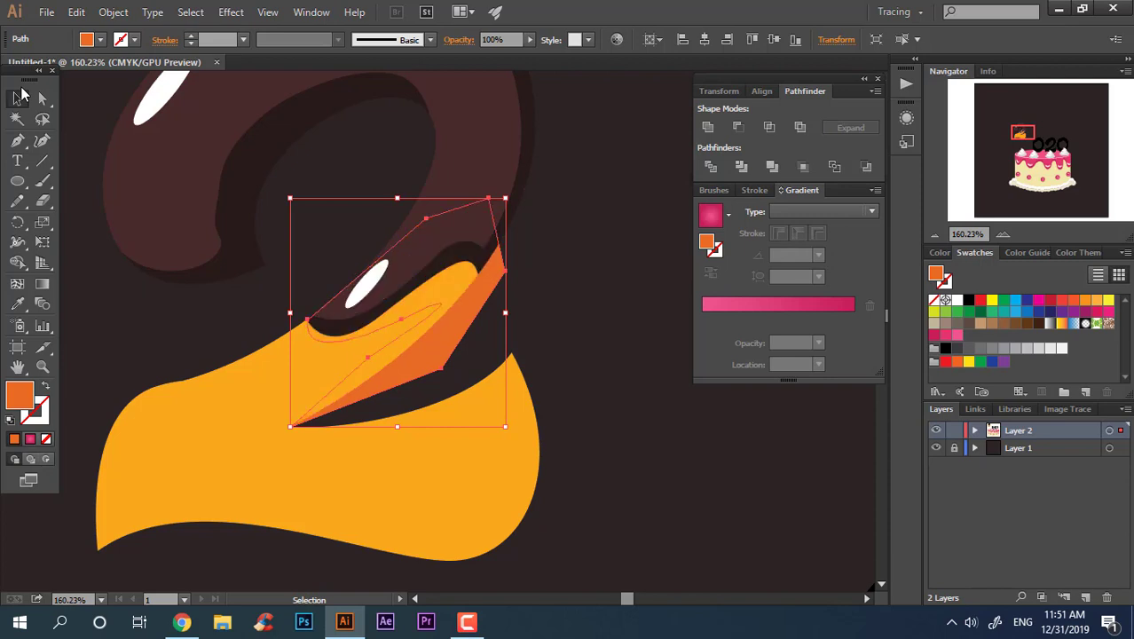
key(ctrl+z)
key(ctrl+z)
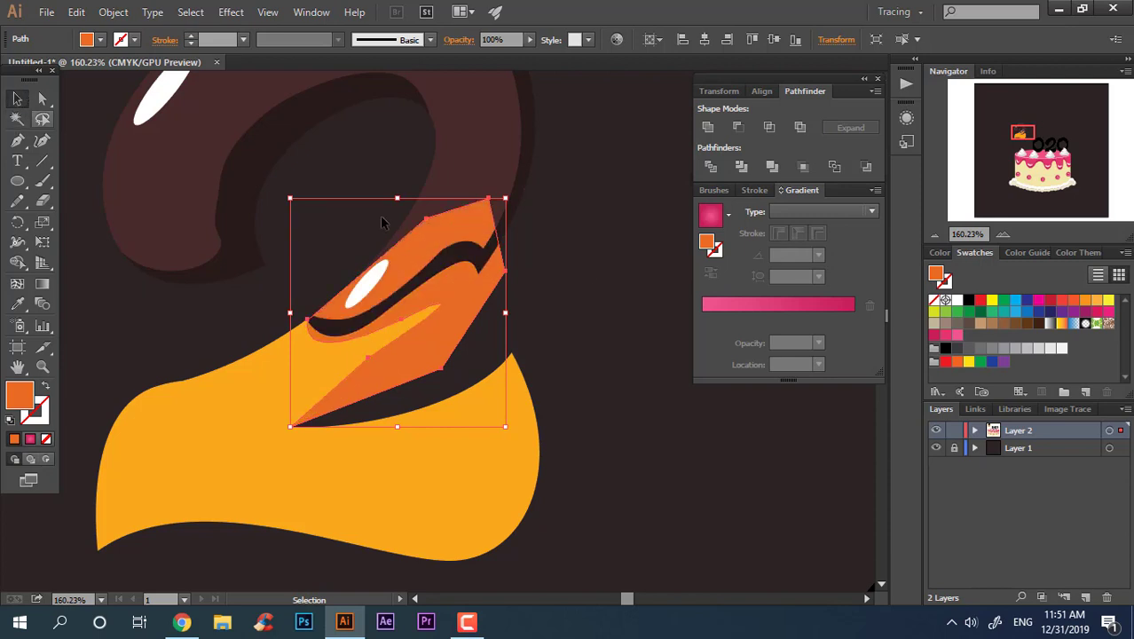
Step: Ungroup the base shapes so the orange shading is a separate object
key(z)
click(492, 355)
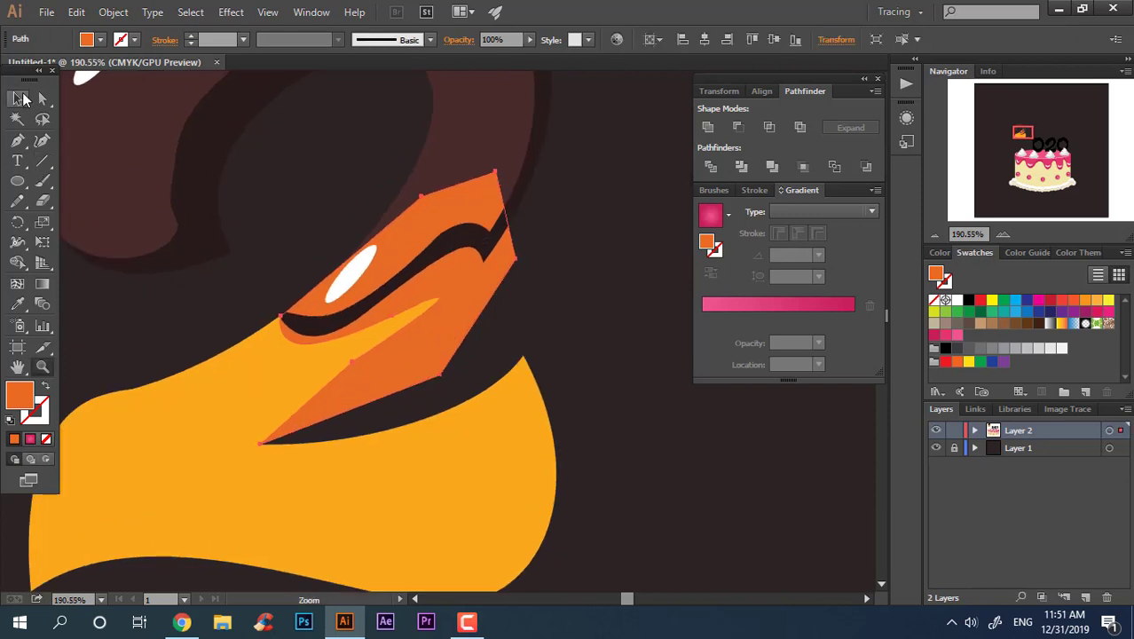
click(20, 98)
click(190, 380)
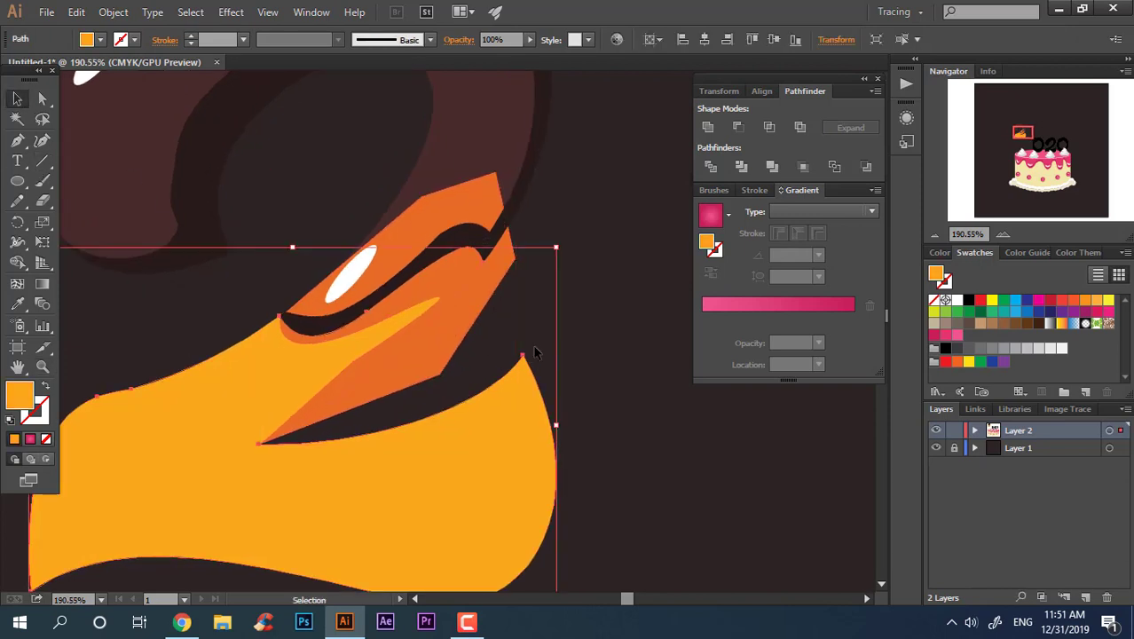
click(490, 286)
right_click(480, 298)
click(586, 393)
click(473, 302)
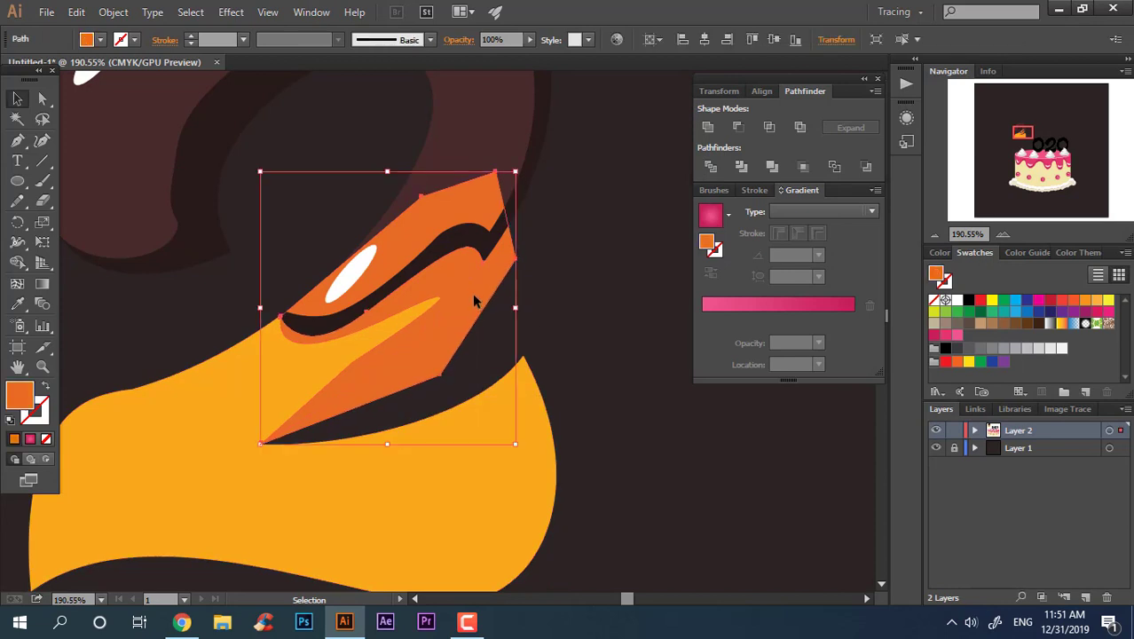
click(614, 332)
alt+scroll(614, 332, down, 3)
Step: Pen-draw an orange shading triangle along the underside of the 2's yellow stroke
alt+scroll(480, 397, up, 2)
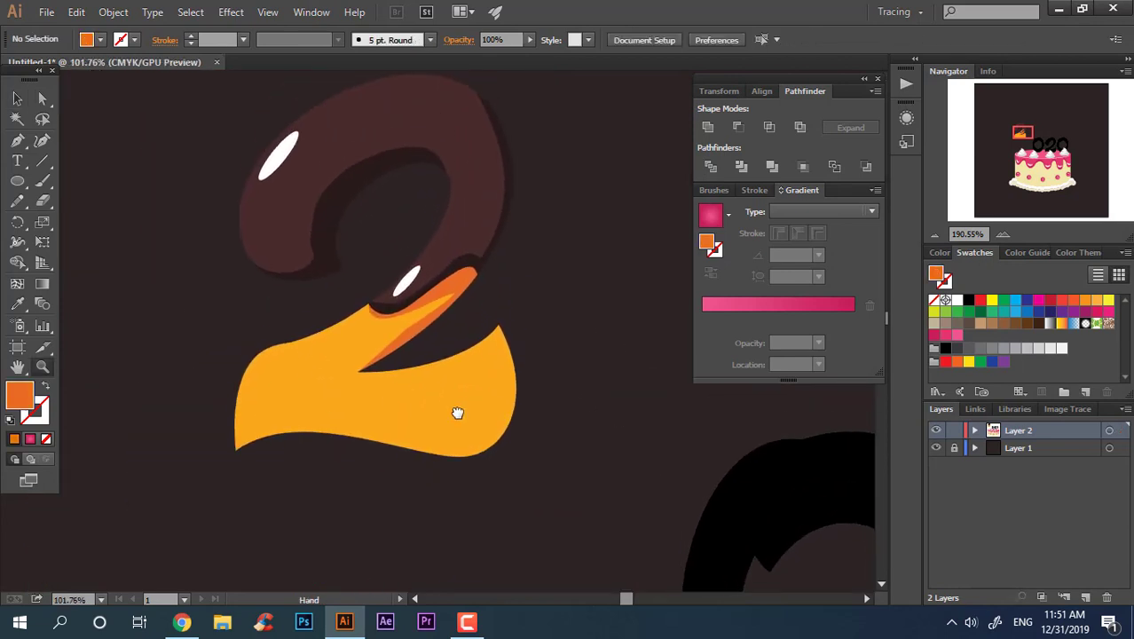
alt+scroll(457, 413, up, 1)
Step: Pen-draw an orange shading triangle along the underside of the 2's yellow stroke
key(p)
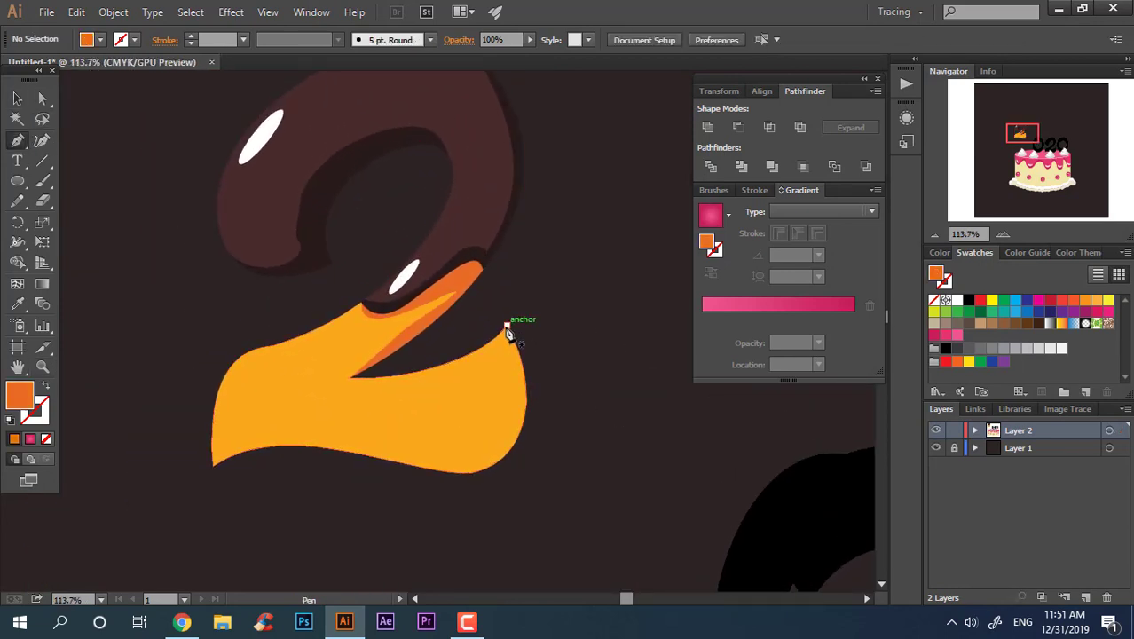
click(506, 328)
click(470, 437)
mouse_move(213, 465)
mouse_down()
mouse_move(180, 488)
mouse_move(169, 531)
mouse_up()
drag(507, 329, 551, 347)
click(512, 334)
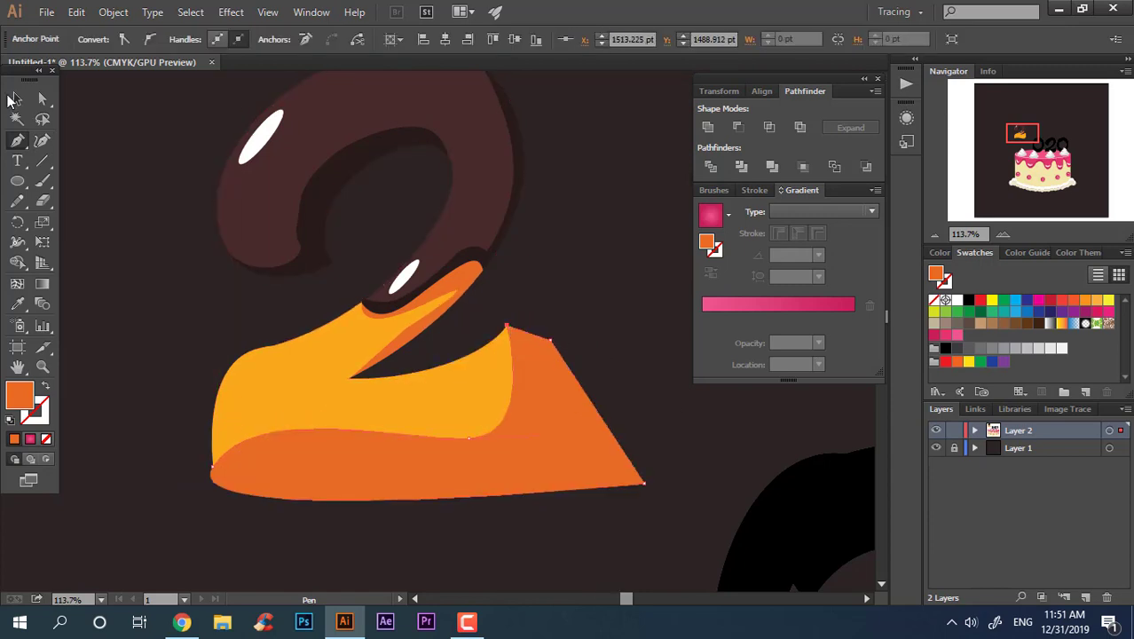
Step: Divide the yellow stroke with the triangle, ungroup, and delete the excess triangle piece
key(v)
click(448, 408)
shift+click(599, 471)
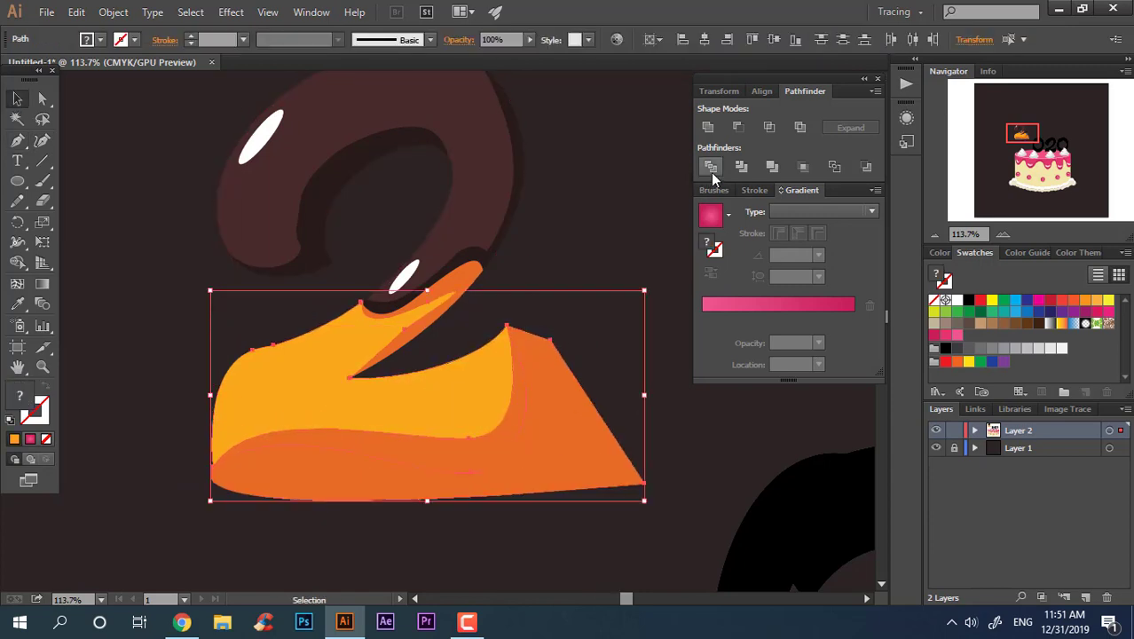
click(711, 167)
right_click(568, 288)
click(603, 356)
click(598, 448)
key(Delete)
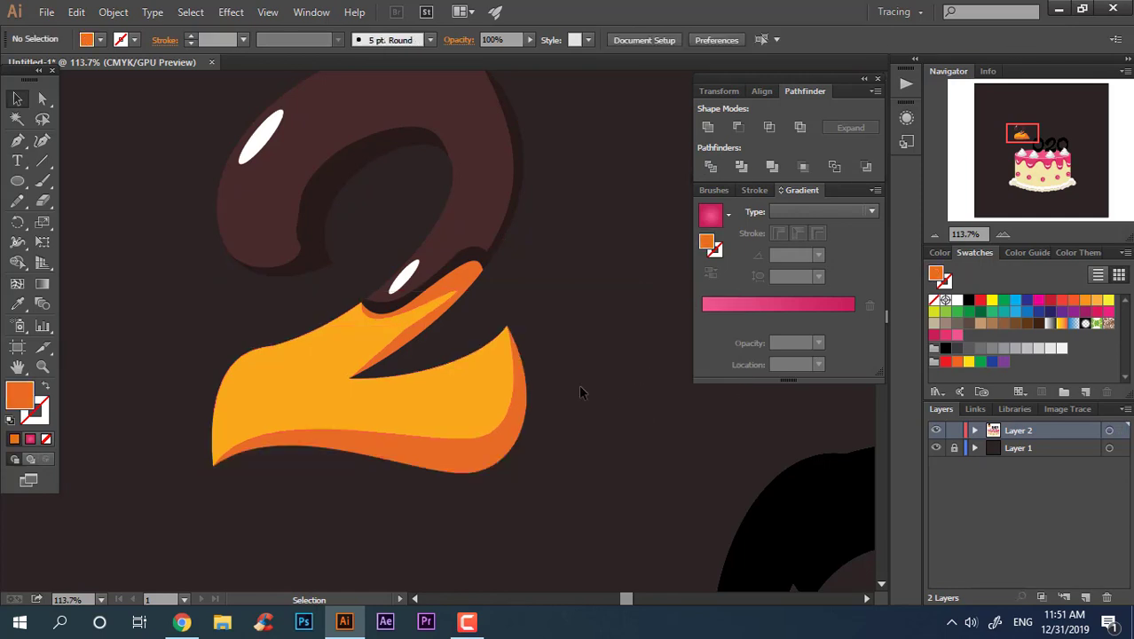
Step: Add a white ellipse highlight on the yellow stroke of the 2
key(z)
scroll(426, 362, down, 5)
scroll(426, 362, up, 3)
scroll(242, 380, up, 3)
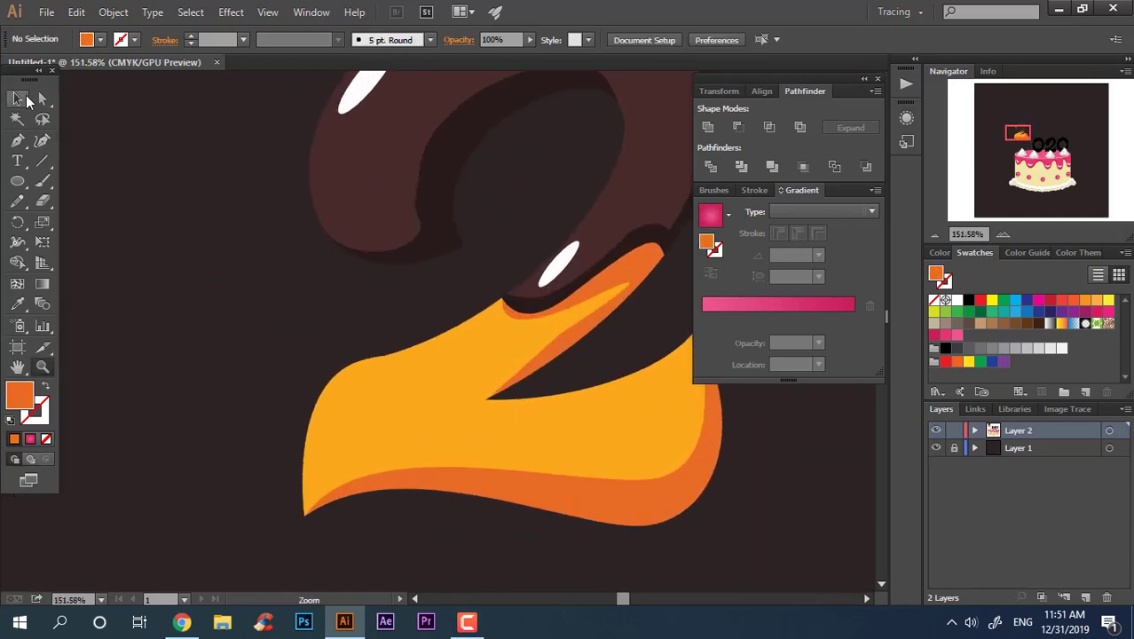
drag(362, 379, 329, 417)
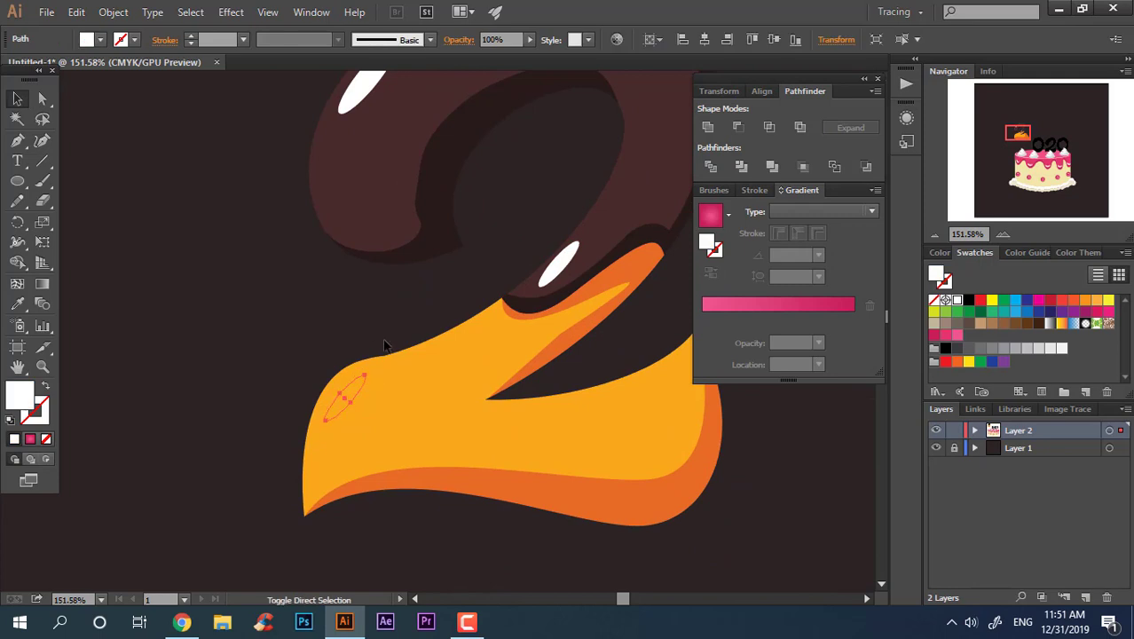
click(328, 322)
Step: Move the black 0 up beside the 2
key(z)
scroll(310, 266, down, 5)
scroll(307, 213, down, 2)
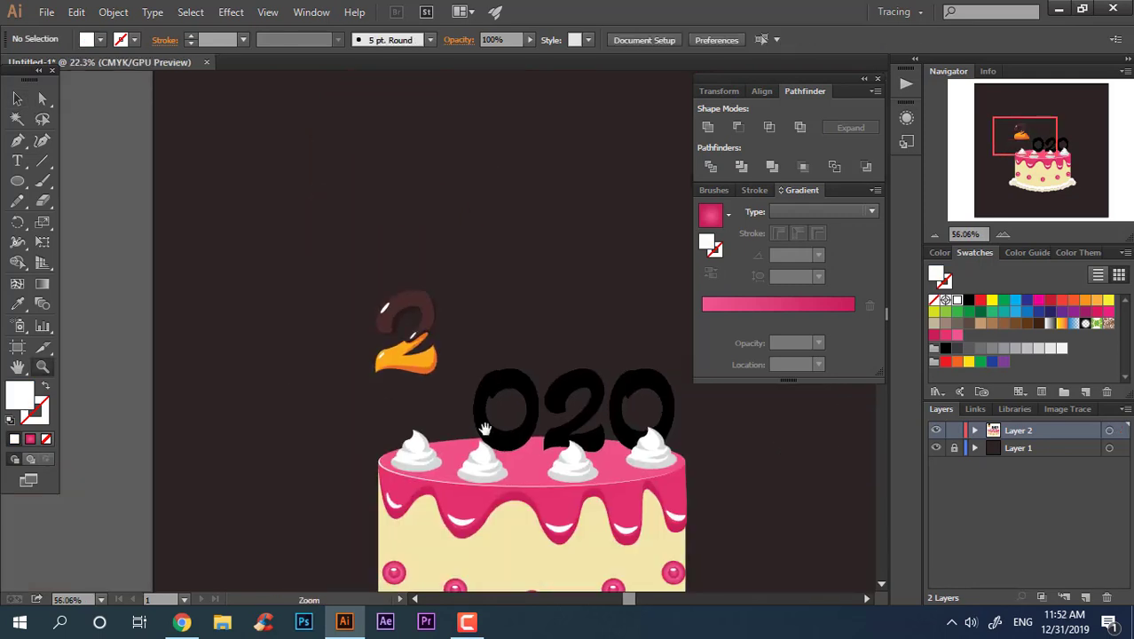
scroll(305, 207, up, 2)
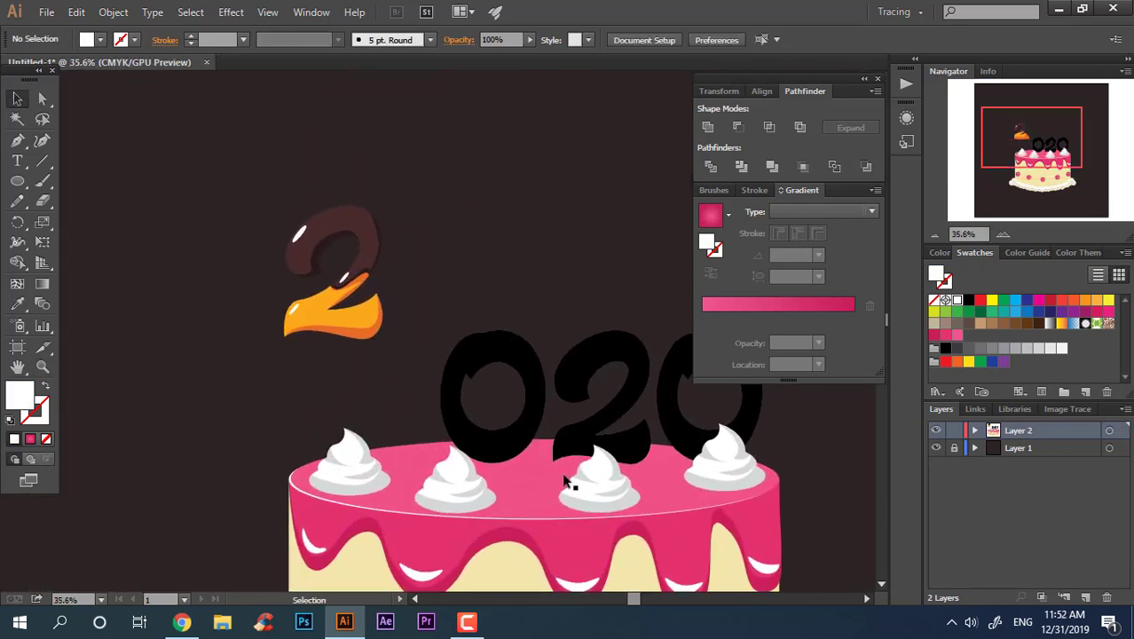
drag(530, 435, 517, 323)
key(z)
scroll(443, 253, up, 3)
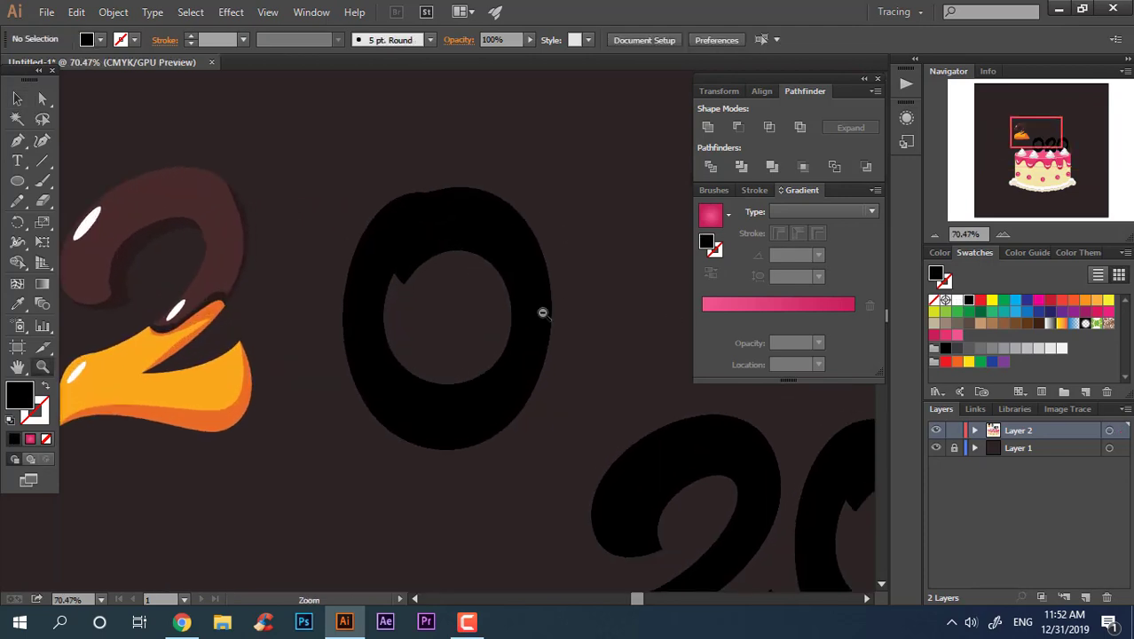
Step: Draw a small pink rounded rectangle on the 2's chocolate glaze
scroll(542, 312, up, 2)
scroll(614, 384, up, 2)
drag(17, 181, 88, 204)
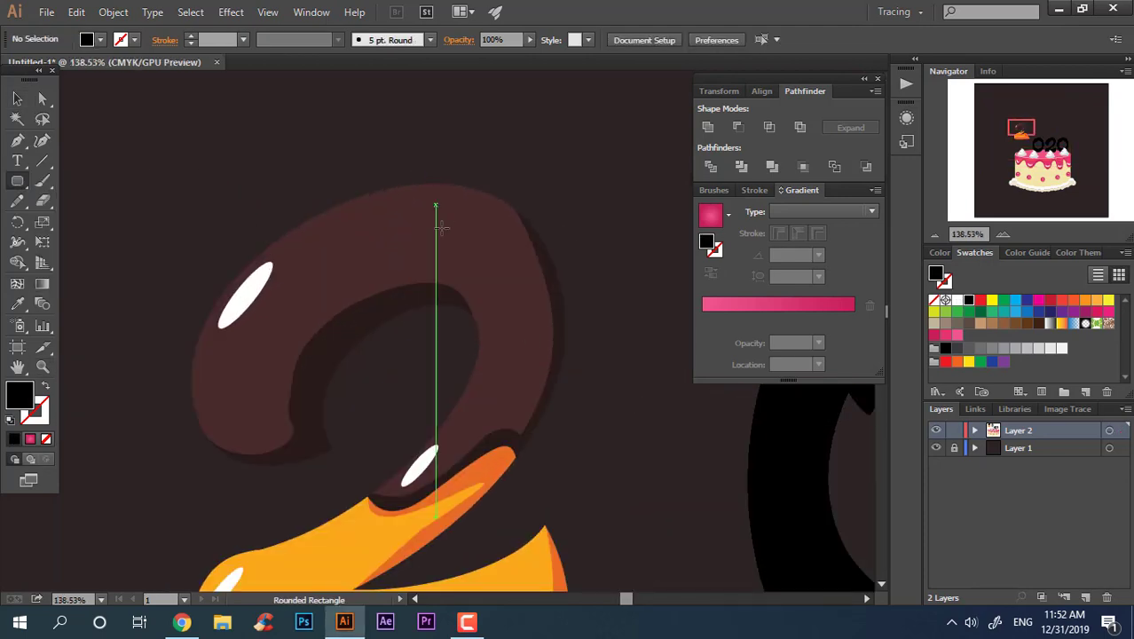
drag(458, 223, 409, 241)
key(a)
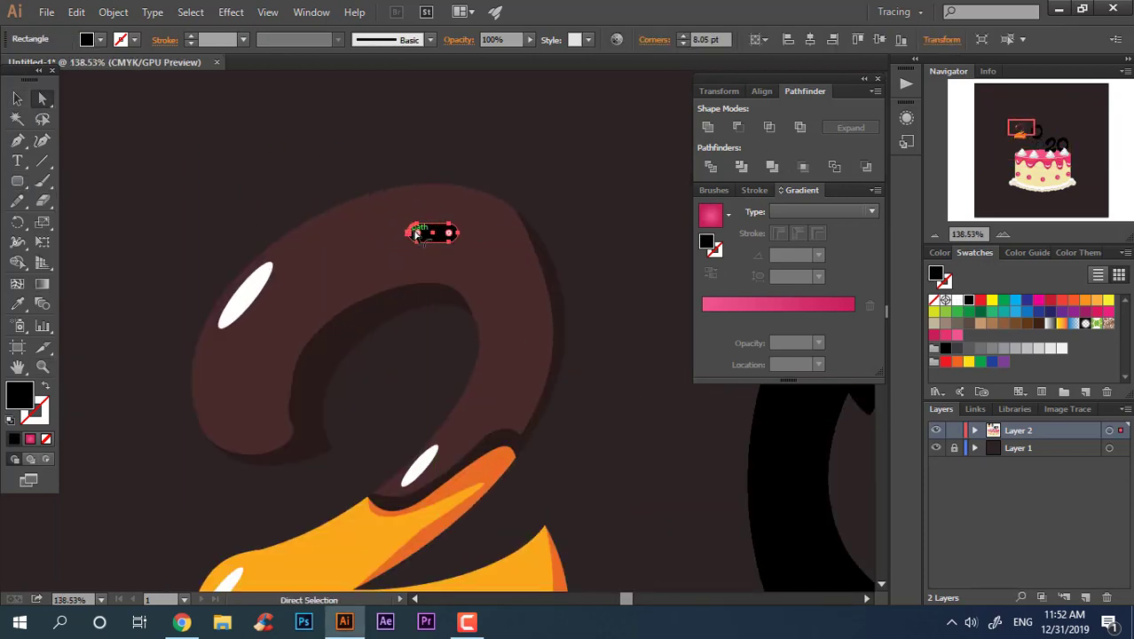
click(17, 98)
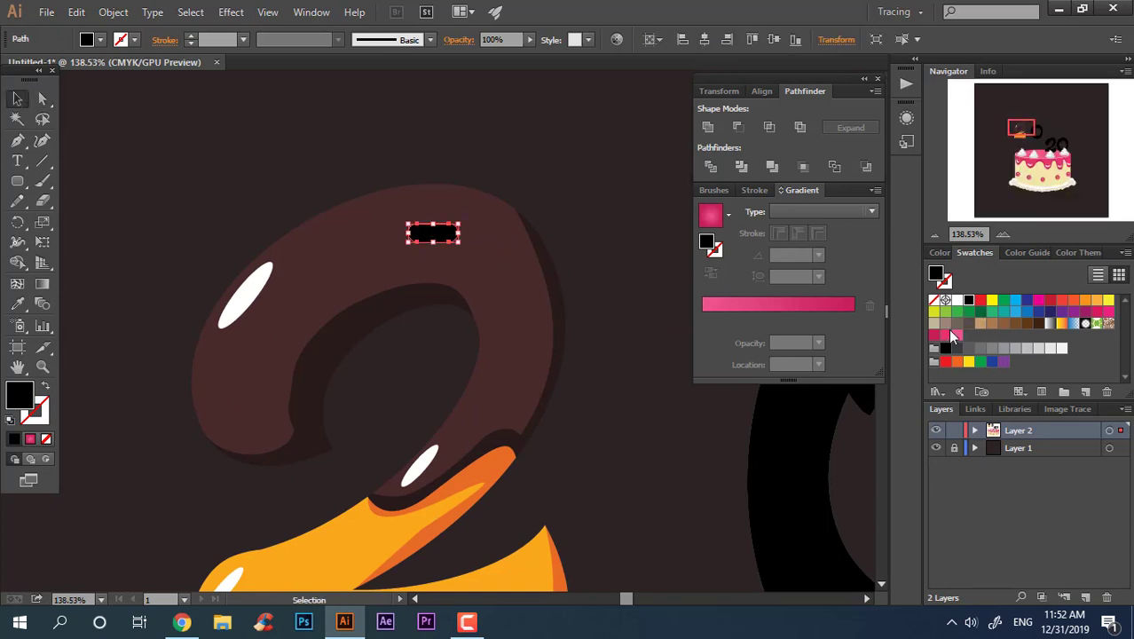
click(544, 180)
Step: Shrink the pink rectangle about its centre and adjust its pink fill
scroll(434, 321, up, 4)
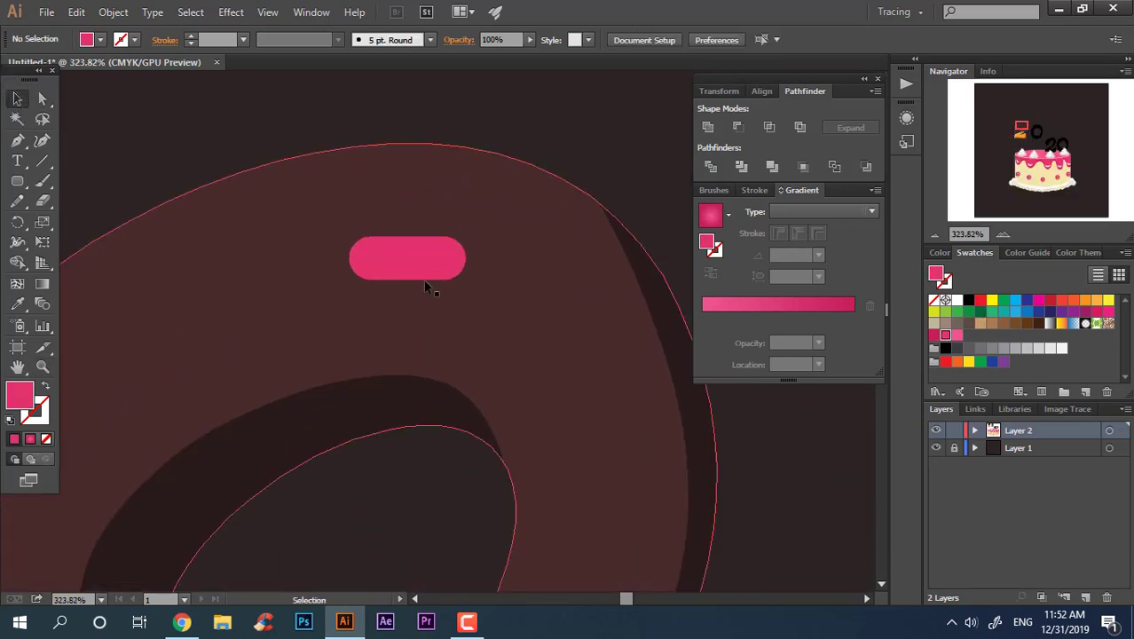
click(448, 273)
drag(466, 280, 443, 272)
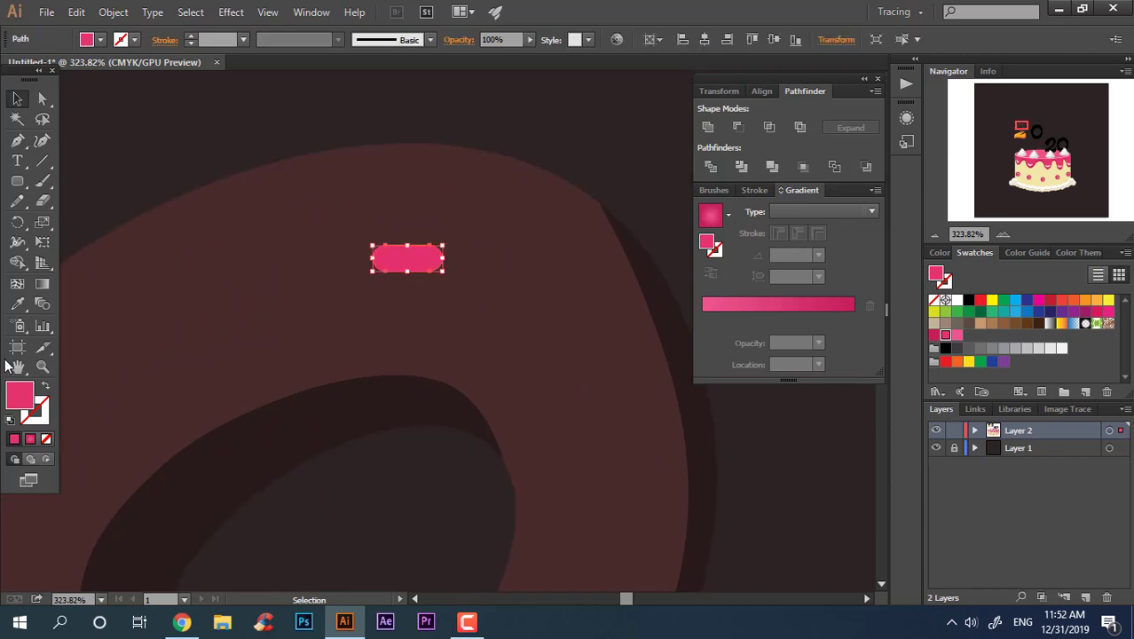
double_click(19, 393)
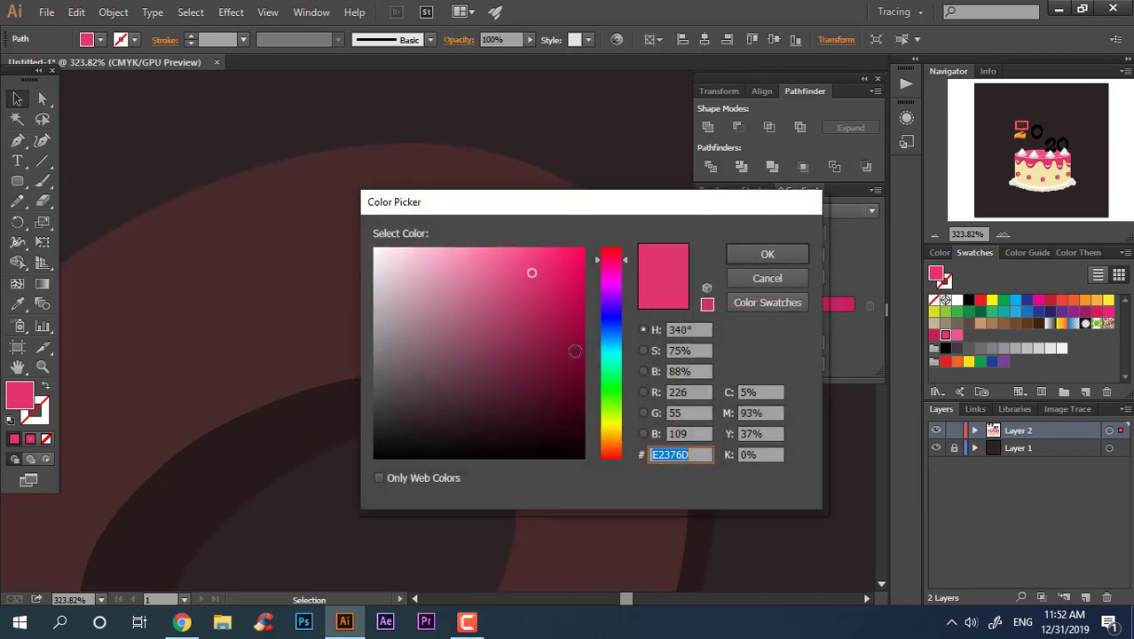
key(Return)
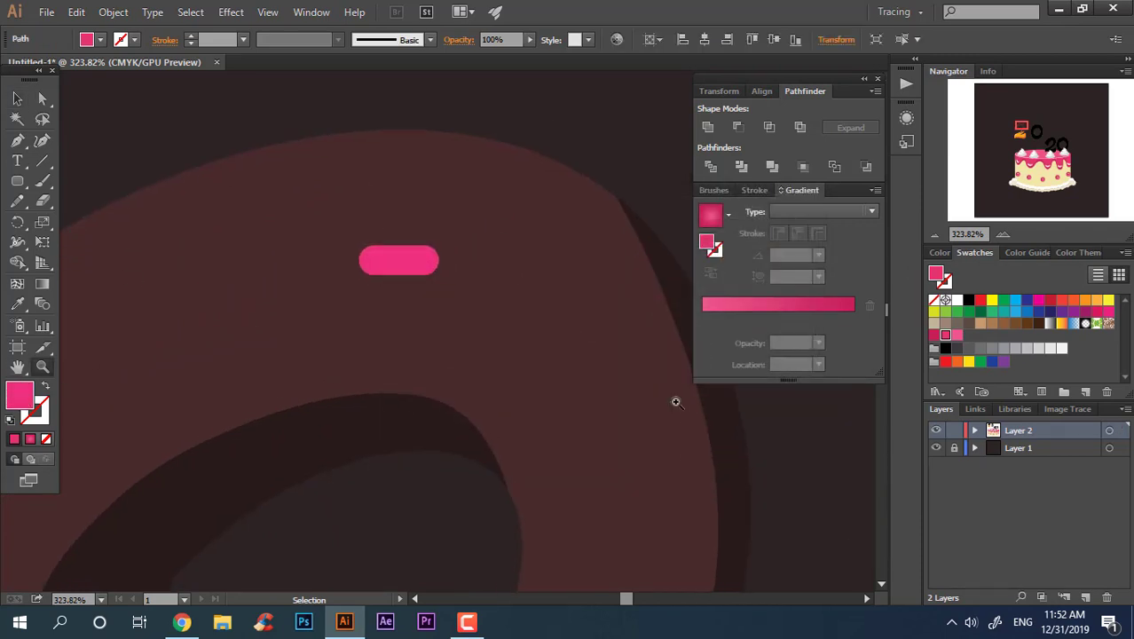
Step: Duplicate the rectangle slightly offset and give the copy a brighter pink
scroll(674, 398, up, 3)
click(359, 306)
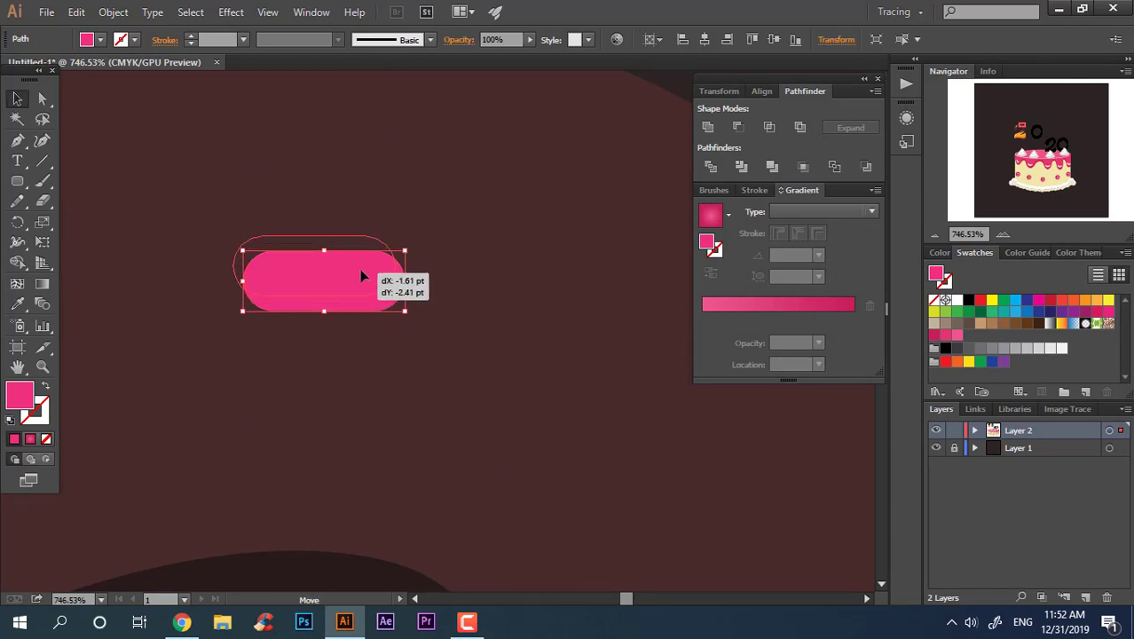
drag(360, 274, 361, 269)
double_click(18, 393)
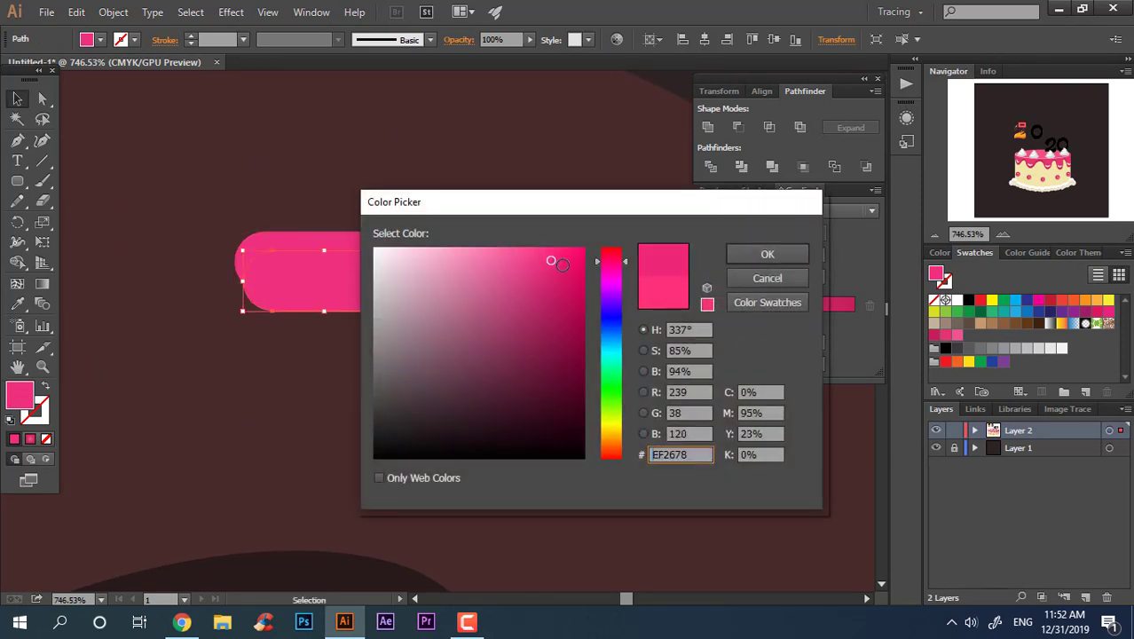
click(789, 260)
Step: Divide the overlapping rectangles into a grouped two-tone sprinkle and copy it around the glaze
click(711, 166)
right_click(365, 240)
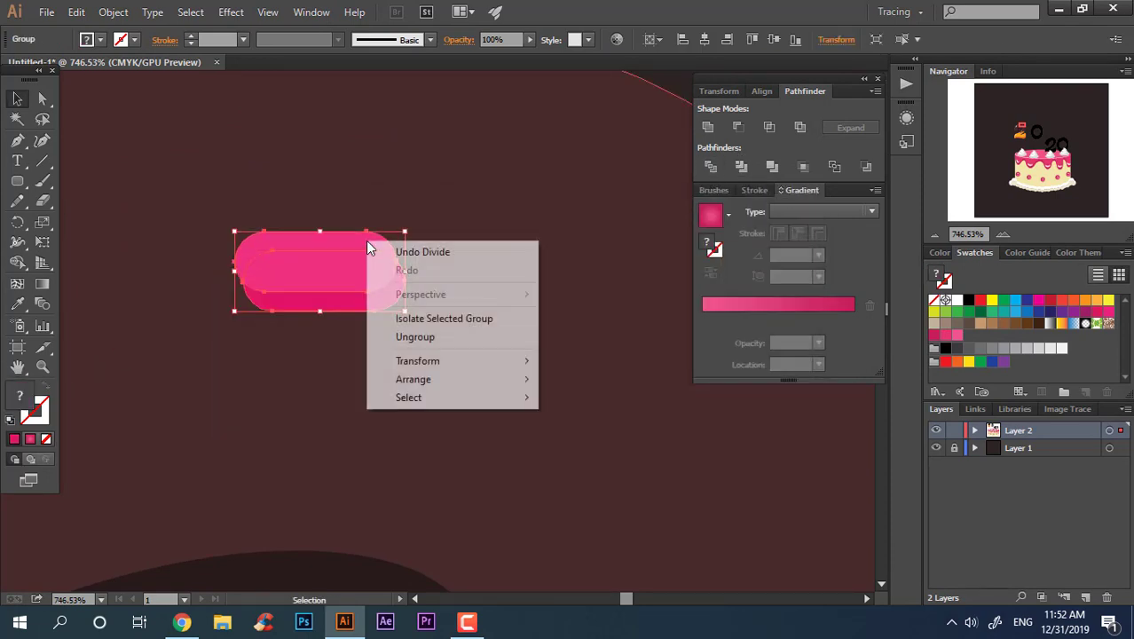
click(414, 336)
click(316, 237)
drag(316, 238, 326, 273)
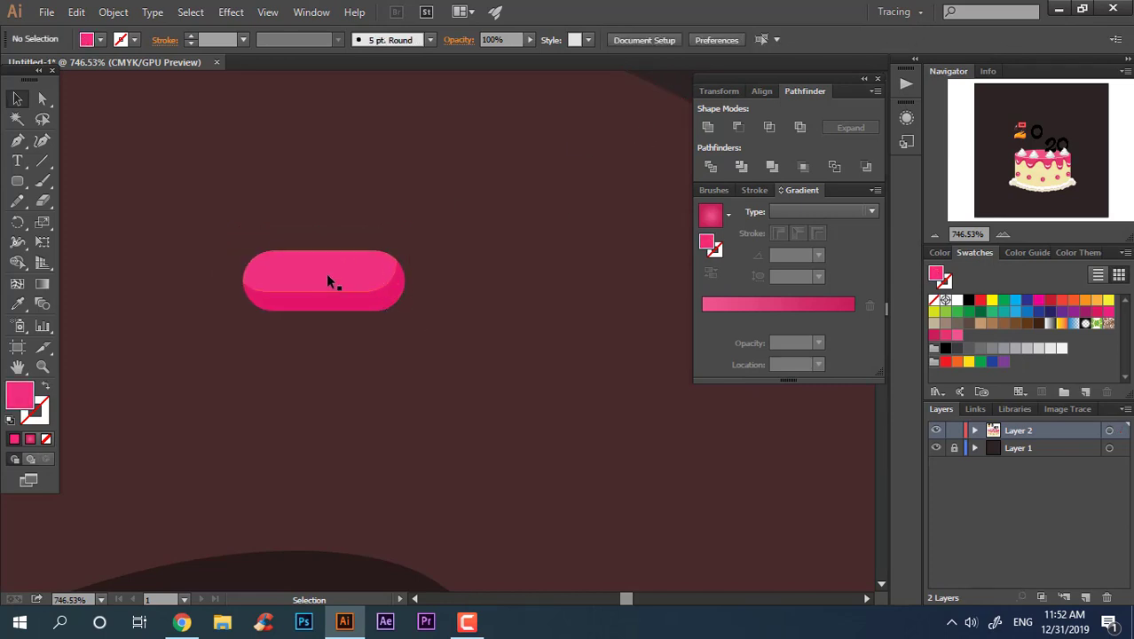
click(363, 310)
right_click(364, 274)
click(96, 268)
scroll(266, 271, down, 8)
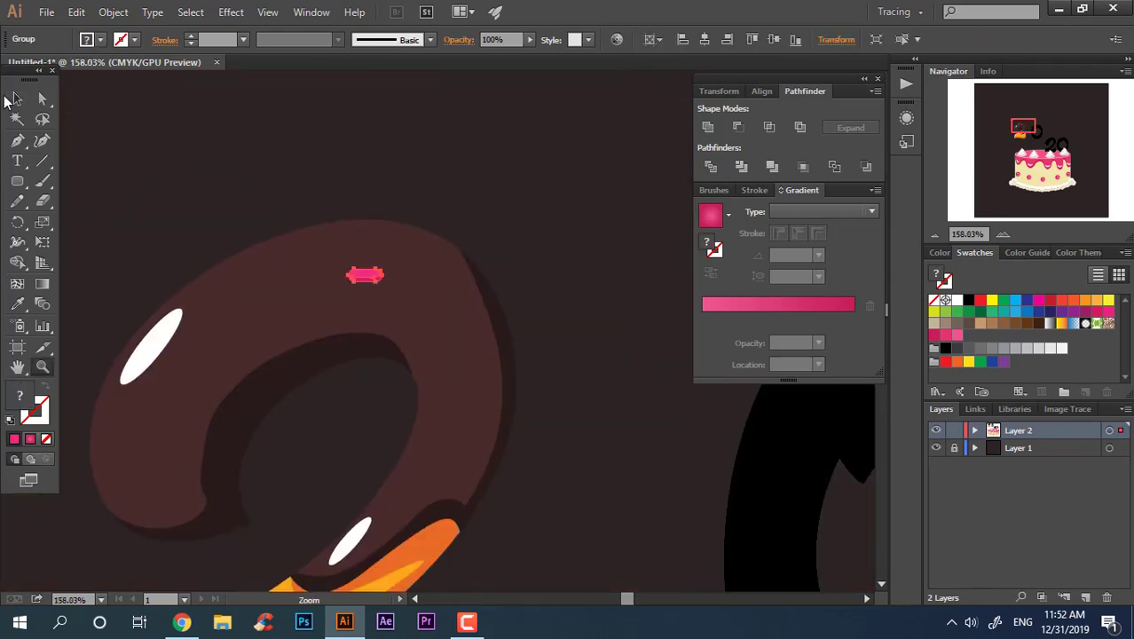
mouse_move(363, 245)
mouse_down()
mouse_move(418, 266)
mouse_move(265, 273)
mouse_move(336, 282)
mouse_move(464, 352)
mouse_up()
Step: Recolour the black 0 with the 2's orange fill
scroll(466, 241, down, 5)
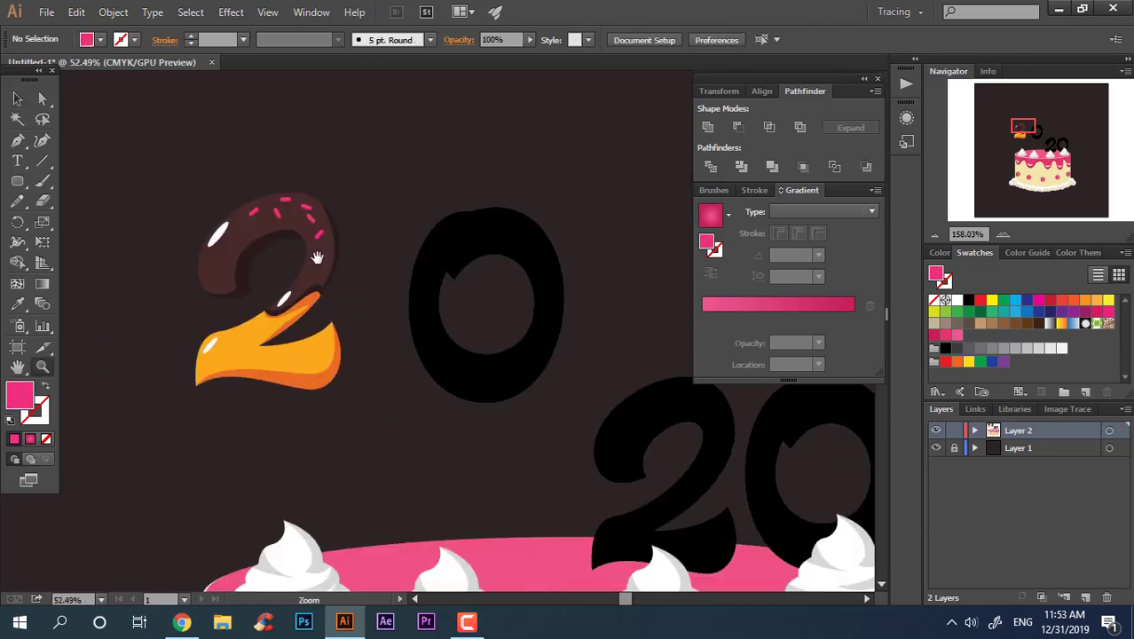
click(466, 241)
key(i)
click(266, 346)
Step: Outline a dripping glaze shape over the 0's top and fill it chocolate brown
scroll(135, 216, up, 3)
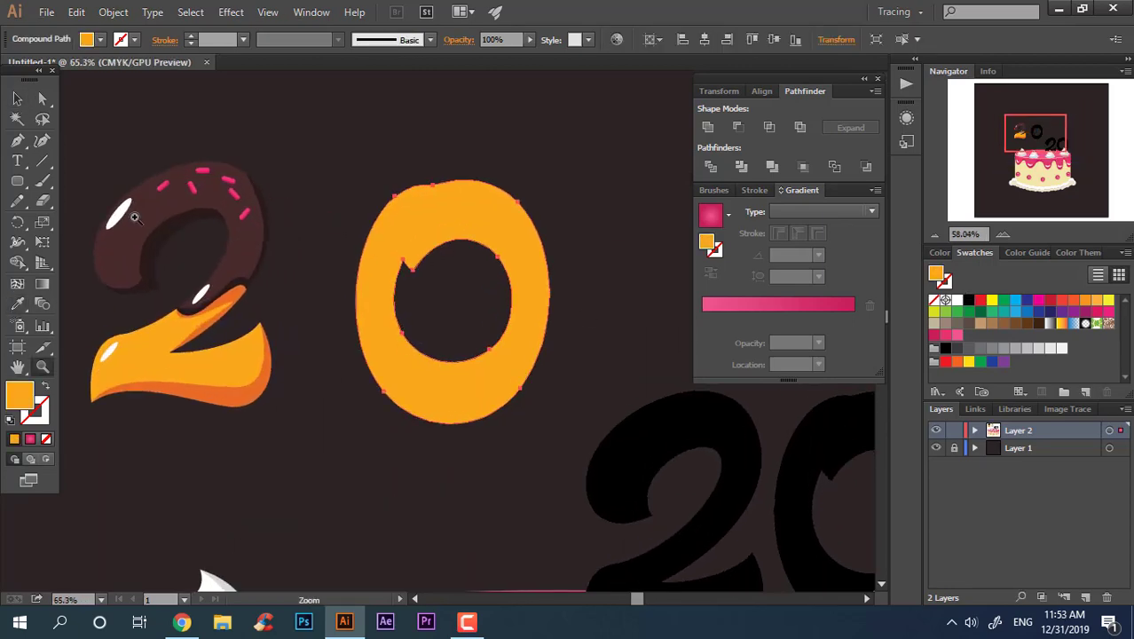
mouse_move(355, 271)
mouse_down()
mouse_move(355, 324)
mouse_move(389, 304)
mouse_move(507, 299)
mouse_move(516, 317)
mouse_move(559, 295)
mouse_move(552, 255)
mouse_up()
drag(404, 118, 368, 182)
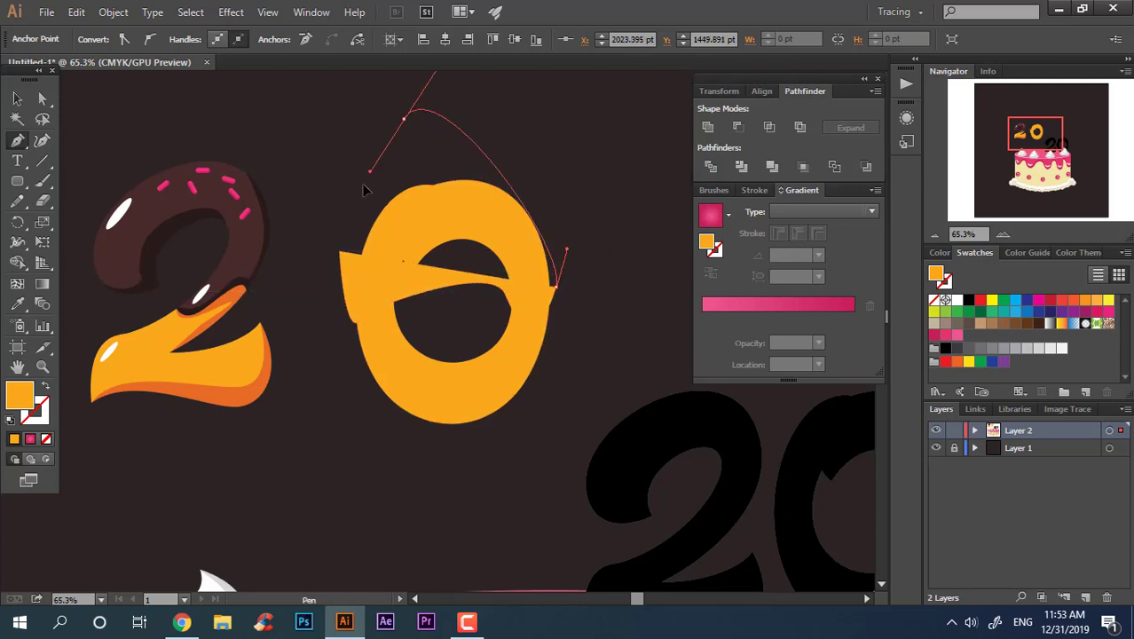
drag(340, 251, 315, 248)
click(19, 306)
click(178, 222)
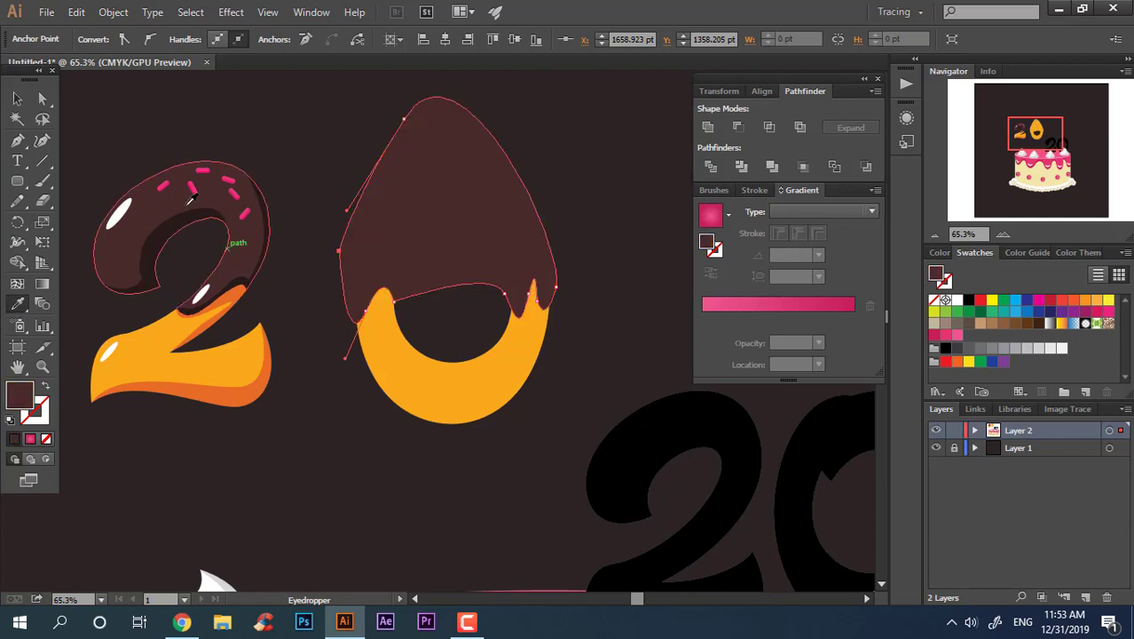
Step: Divide the 0 along the glaze outline and delete a leftover piece, then undo it
click(17, 99)
click(495, 364)
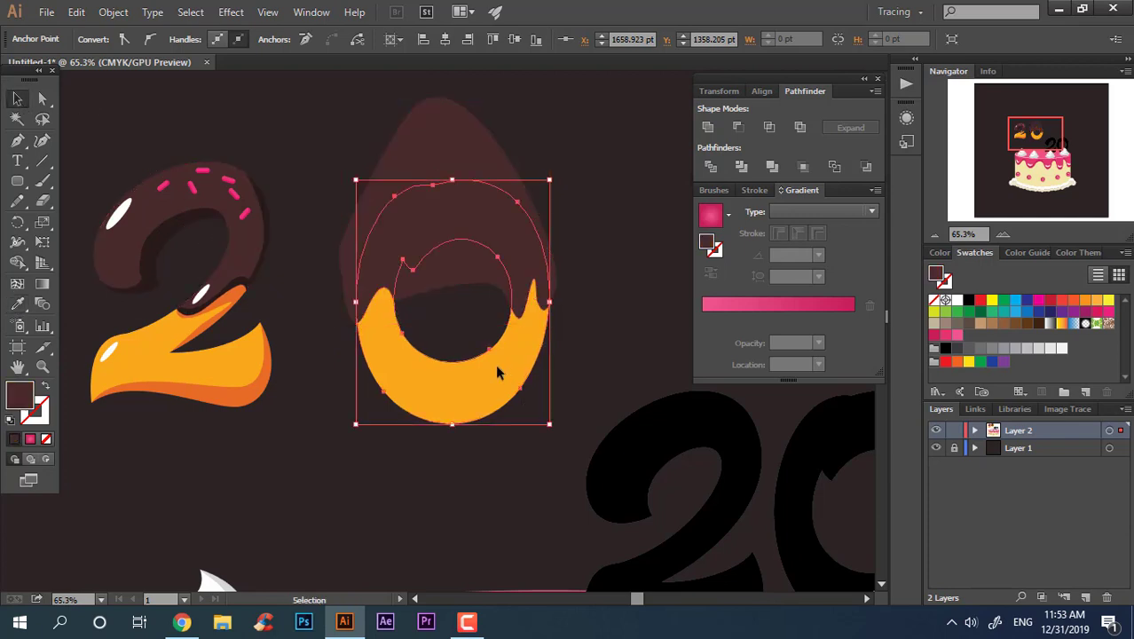
click(718, 165)
right_click(529, 211)
click(604, 266)
click(484, 284)
key(Delete)
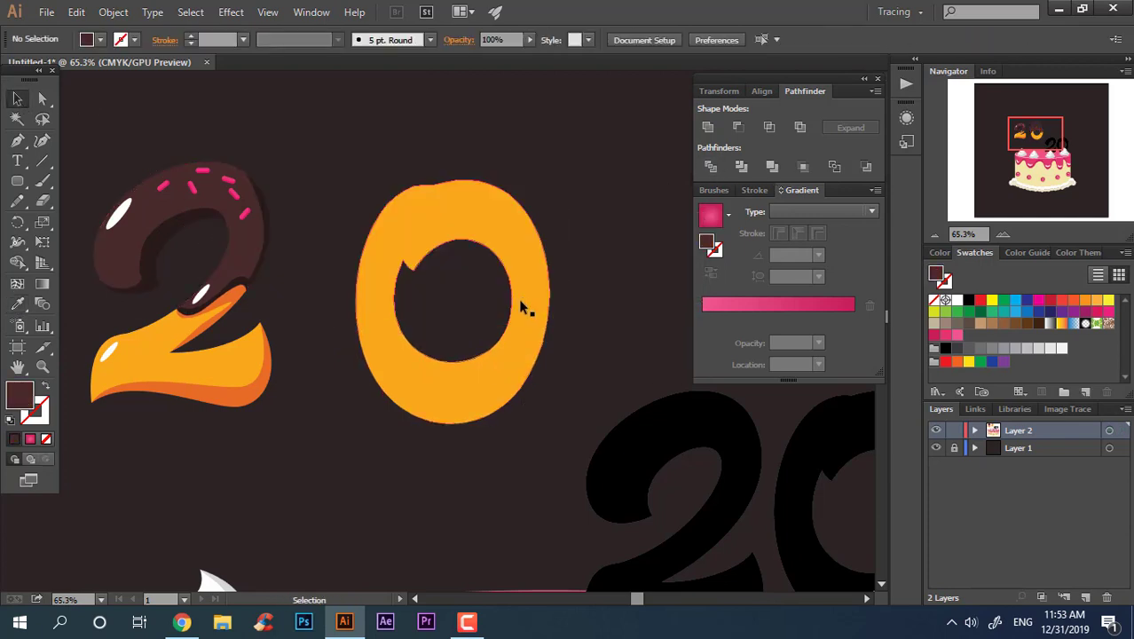
click(493, 243)
key(ctrl+z)
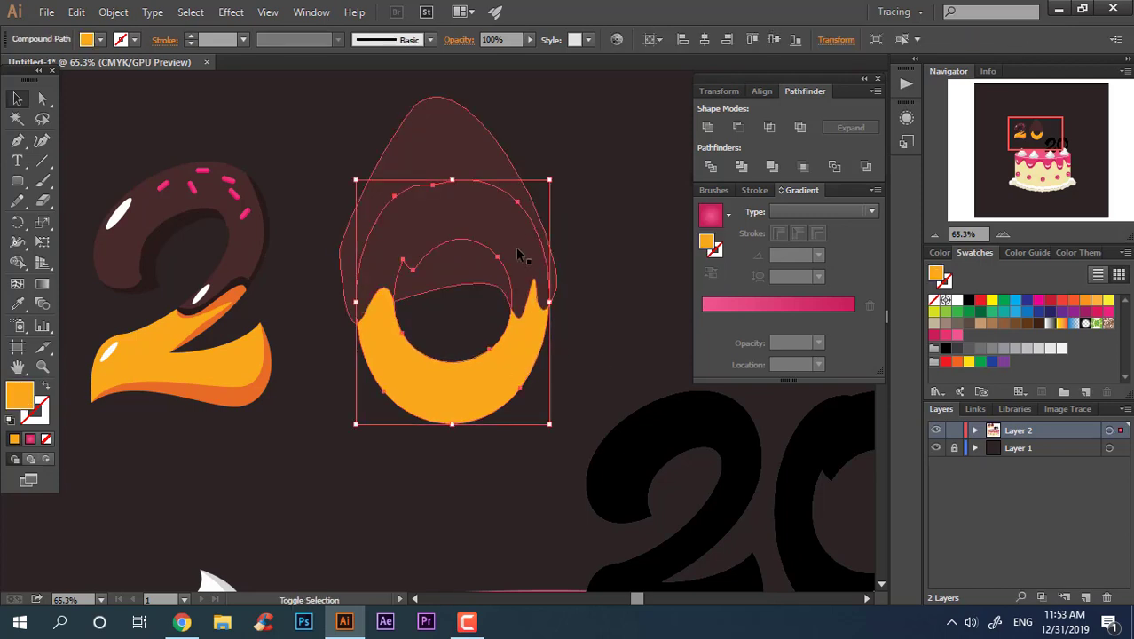
Step: Ungroup and join the glaze paths, then delete the pointed excess shape above the 0
shift+click(515, 246)
right_click(384, 225)
click(496, 320)
right_click(482, 267)
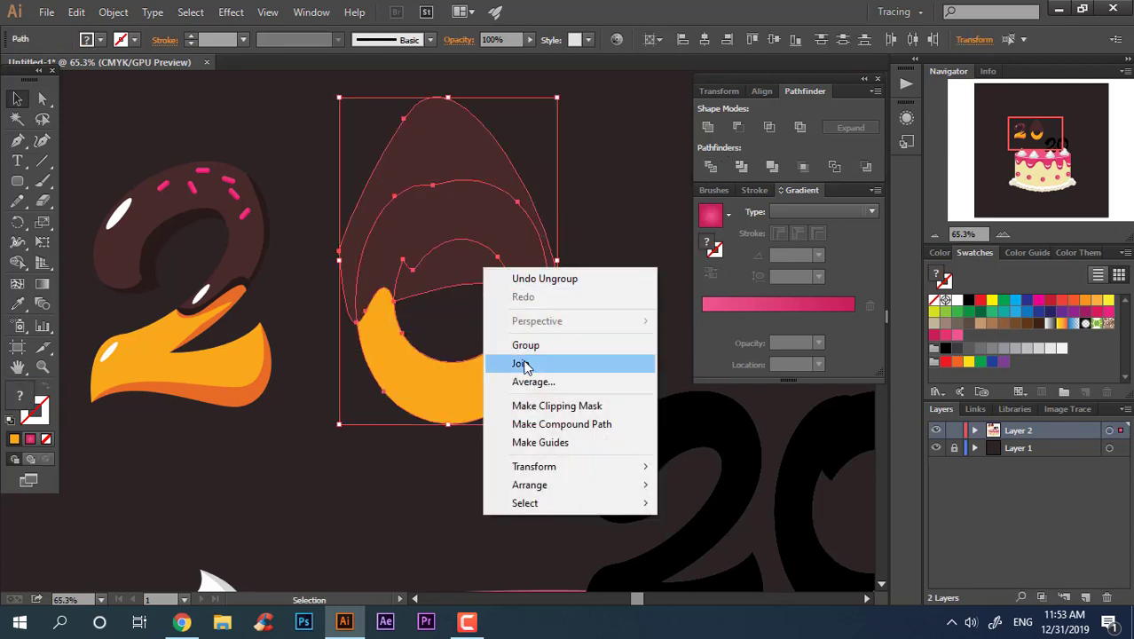
click(519, 365)
click(493, 141)
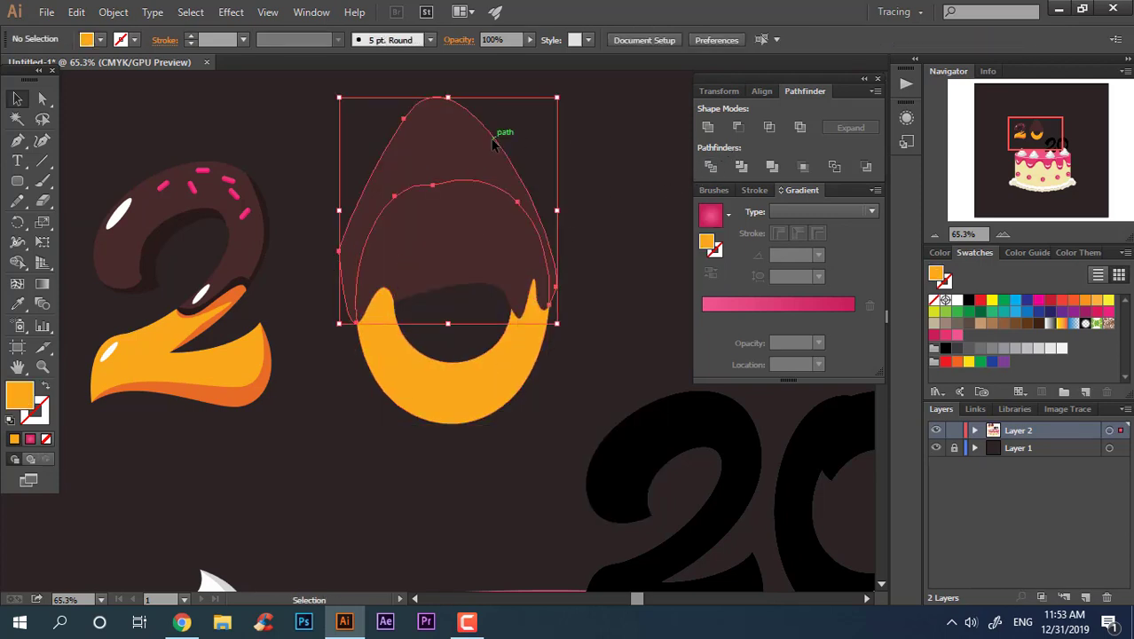
key(Delete)
Step: Draw a shadow shape along the 0's right glaze edge and fill it with the 2's dark brown
key(z)
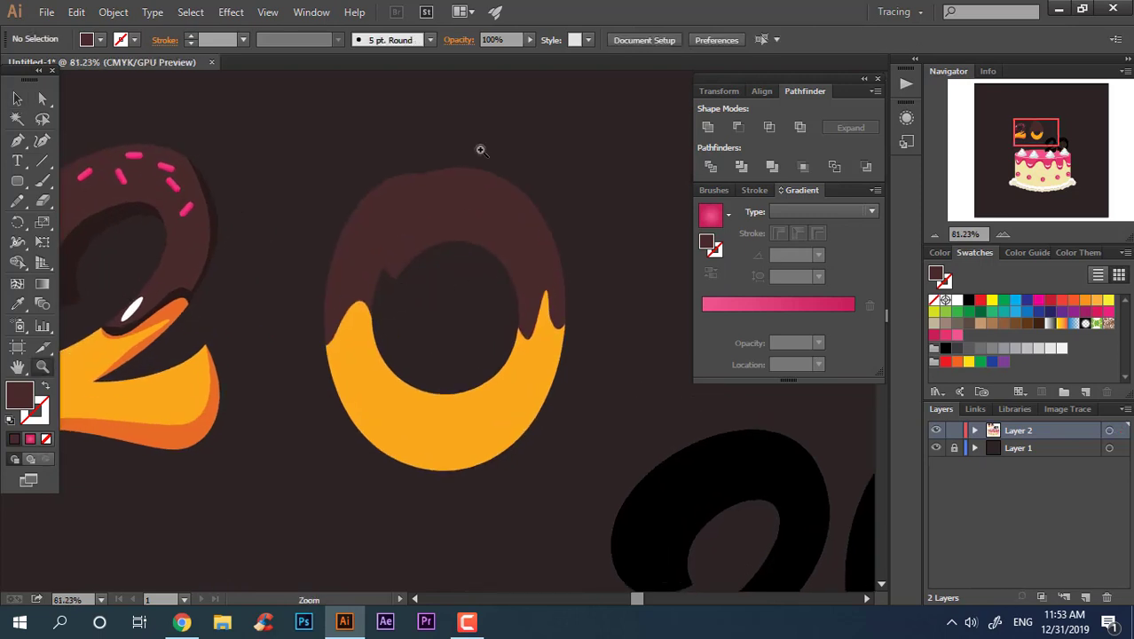
drag(508, 248, 569, 293)
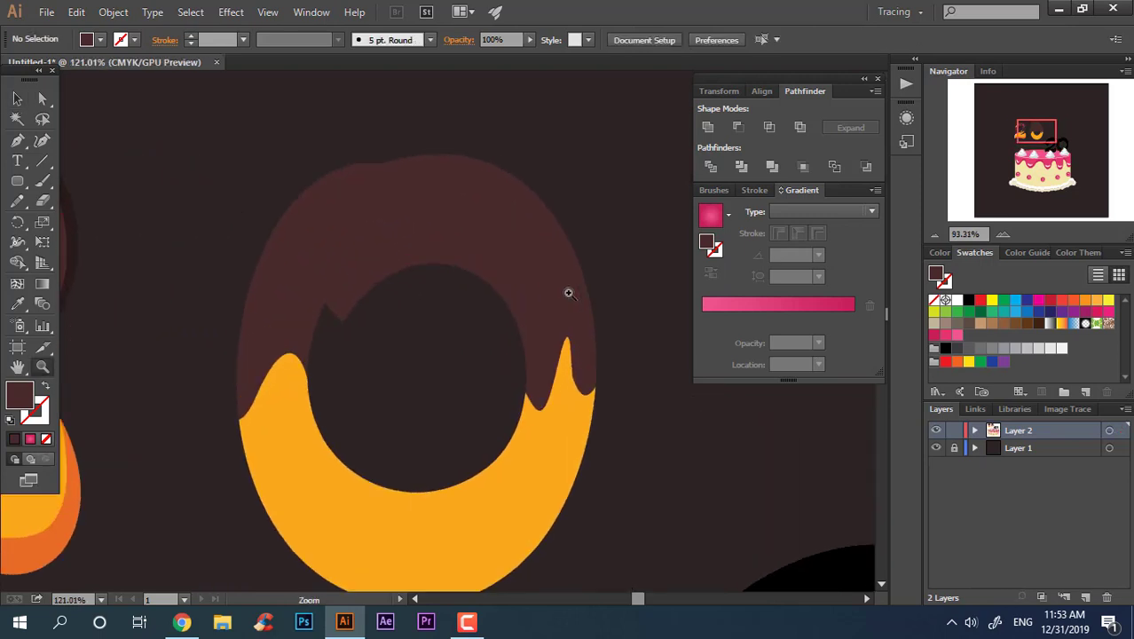
click(463, 157)
drag(584, 335, 592, 470)
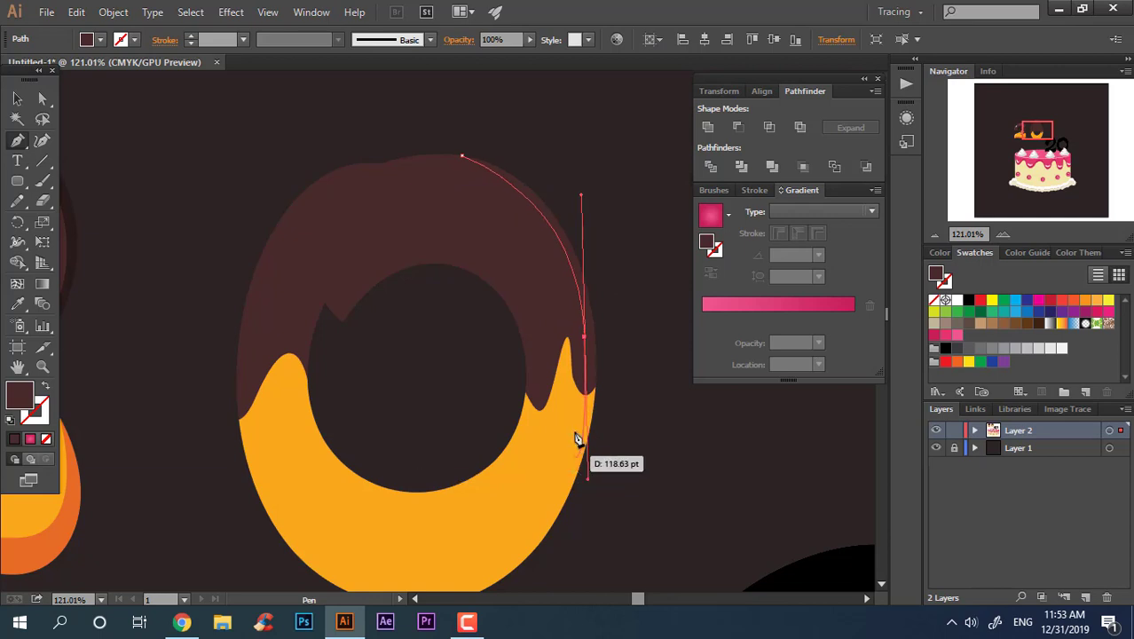
drag(584, 335, 561, 380)
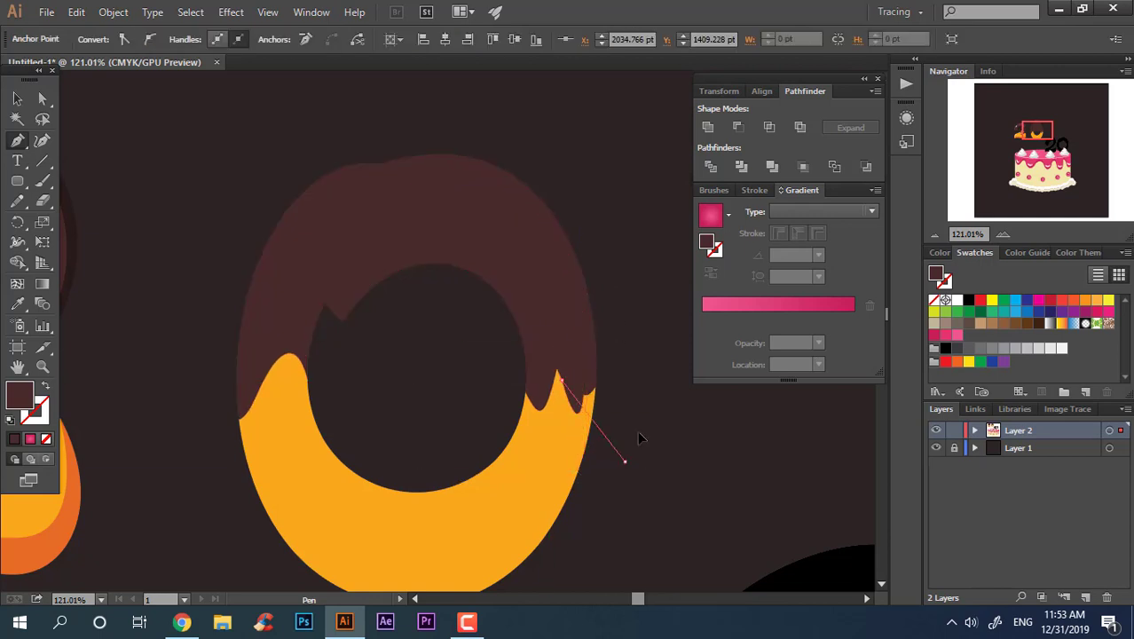
mouse_move(465, 156)
mouse_down()
mouse_move(481, 157)
mouse_move(14, 342)
mouse_up()
key(z)
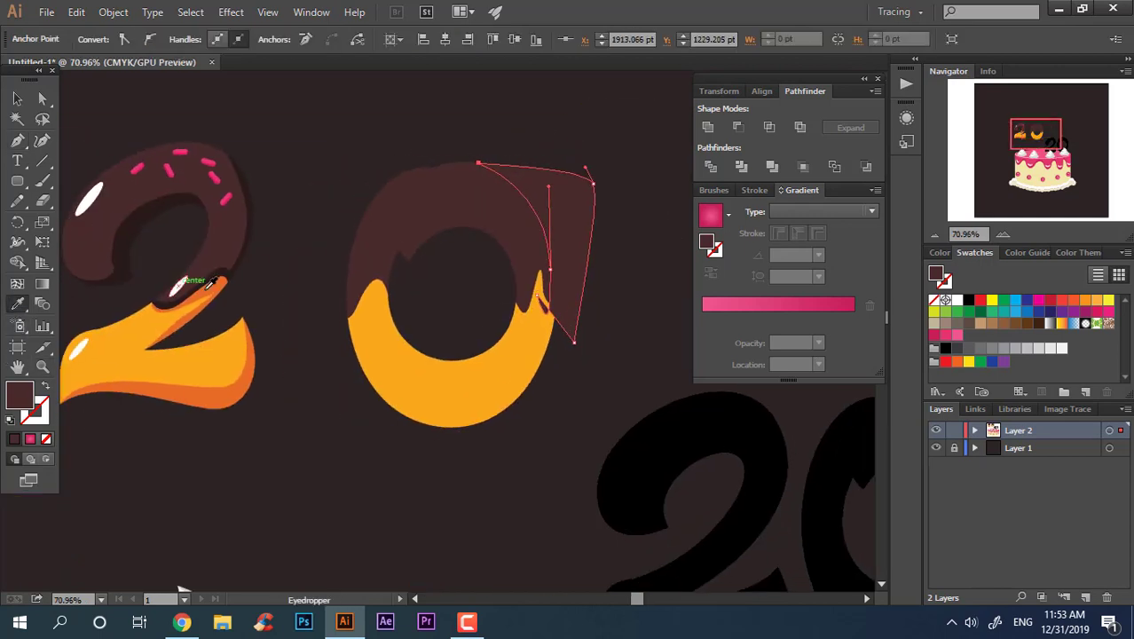
click(212, 280)
Step: Divide the right-edge shadow with the glaze, ungroup, and delete the leftover outside piece
key(z)
drag(497, 222, 559, 287)
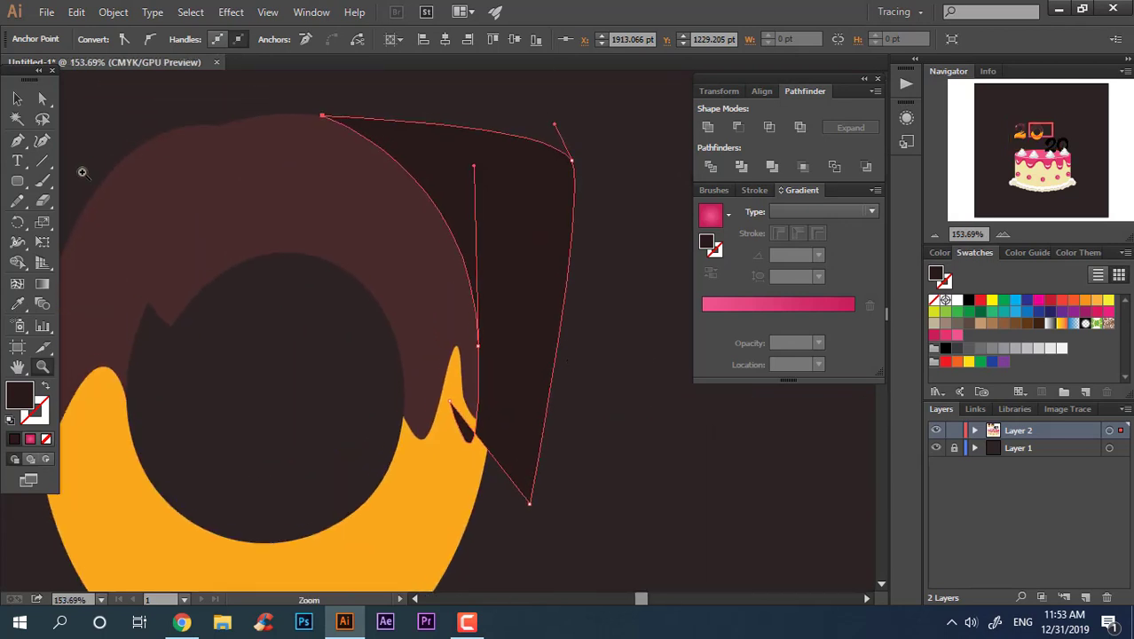
click(18, 101)
click(417, 231)
shift+click(550, 266)
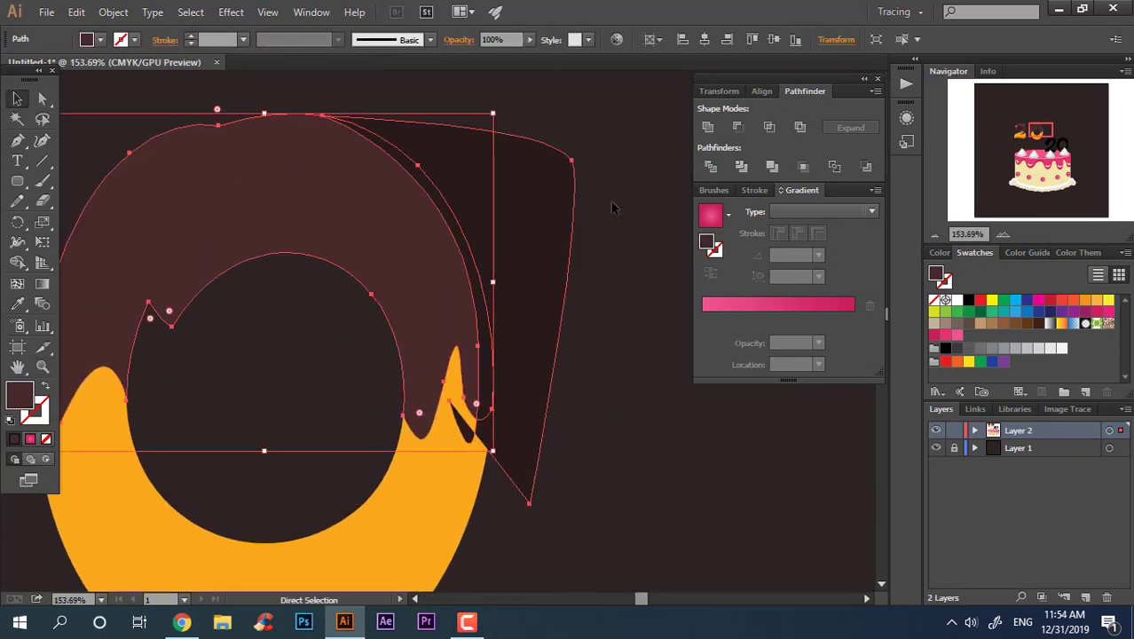
right_click(492, 210)
click(550, 306)
click(539, 277)
key(Delete)
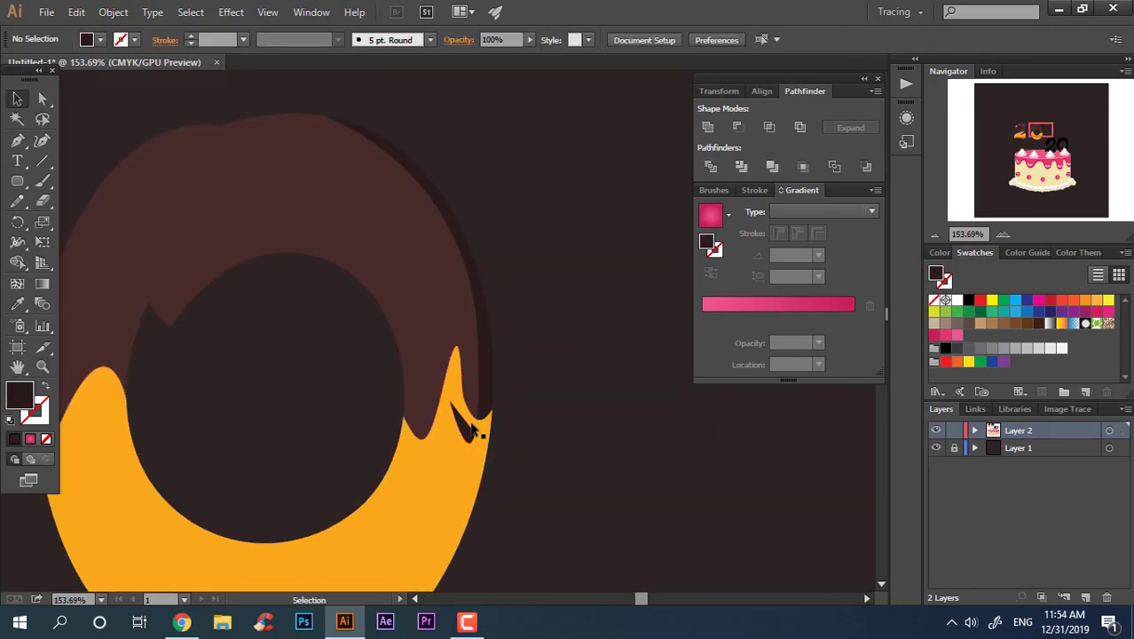
Step: Draw a shading shape along the inner side of the 0's right drip
key(z)
click(467, 436)
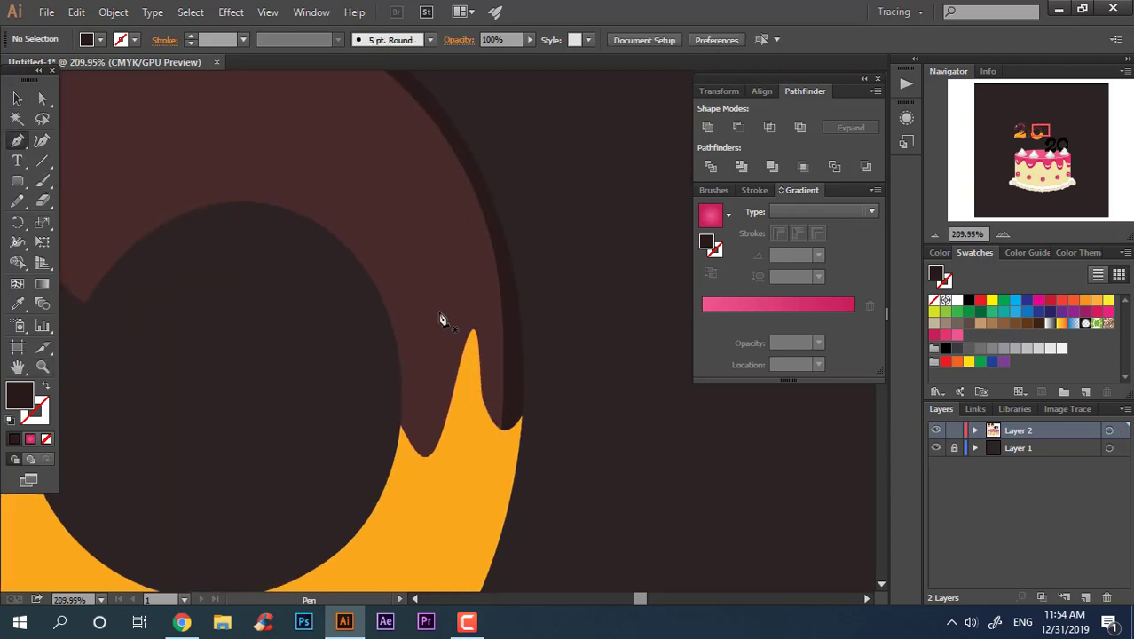
click(471, 332)
drag(434, 439, 435, 489)
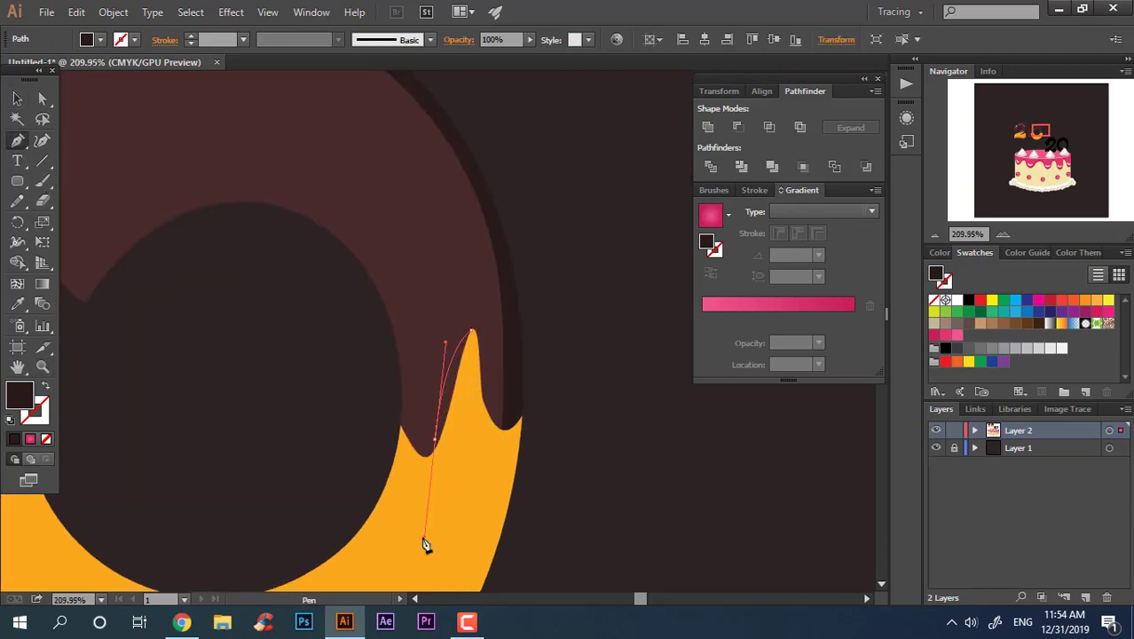
key(ctrl+z)
drag(427, 417, 399, 513)
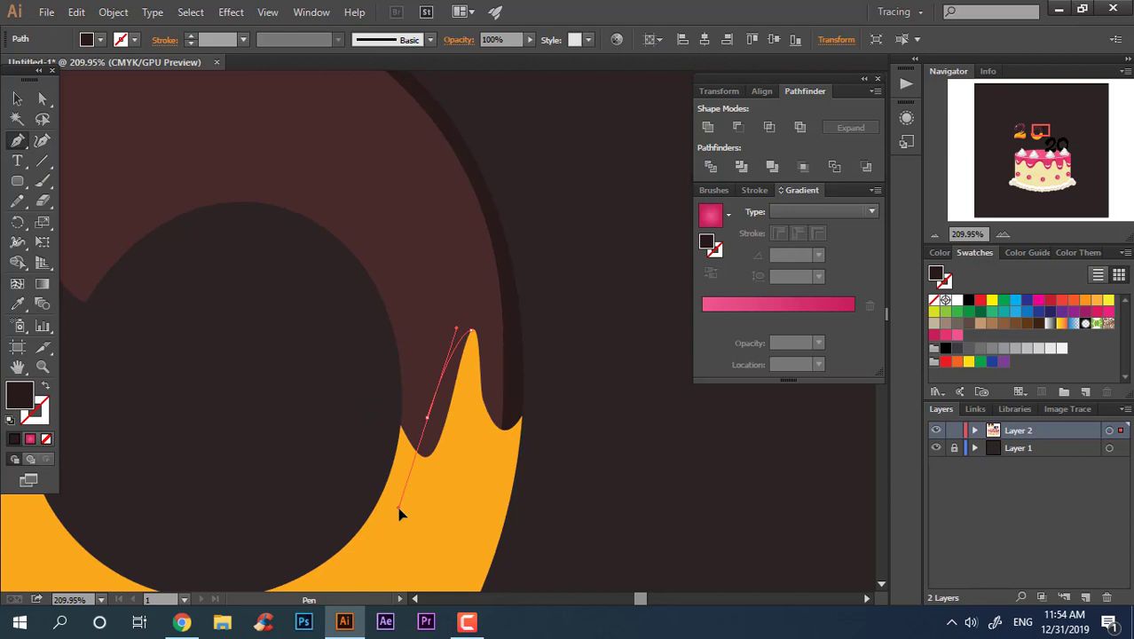
click(344, 353)
click(378, 472)
click(436, 476)
click(472, 332)
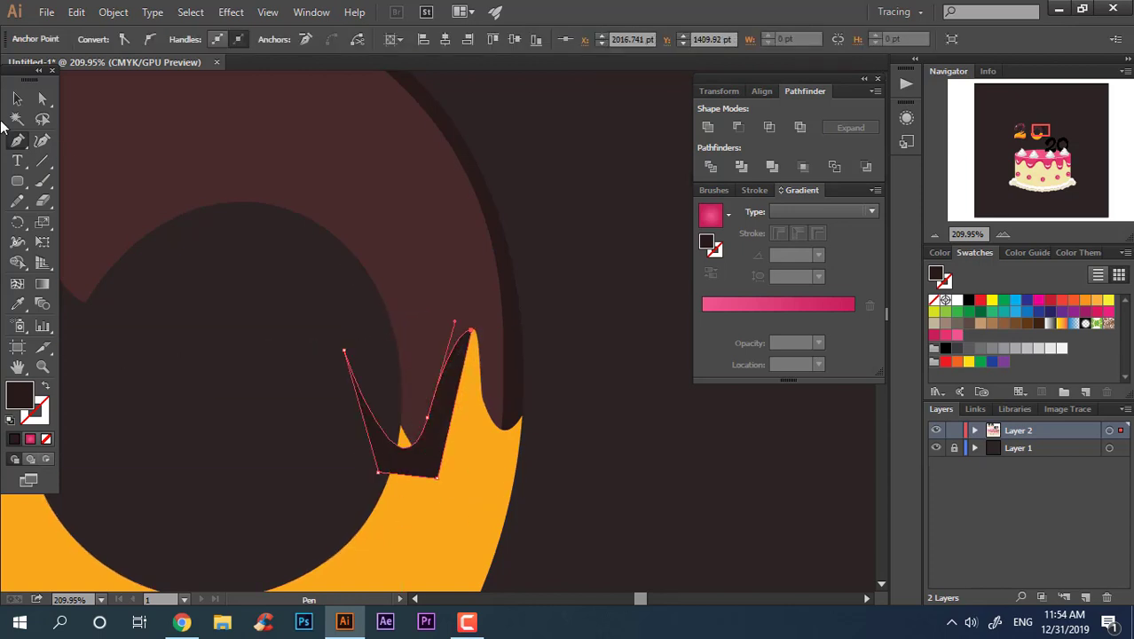
Step: Divide the drip shading with the glaze, ungroup, and remove the excess piece inside the hole
click(17, 98)
shift+click(388, 236)
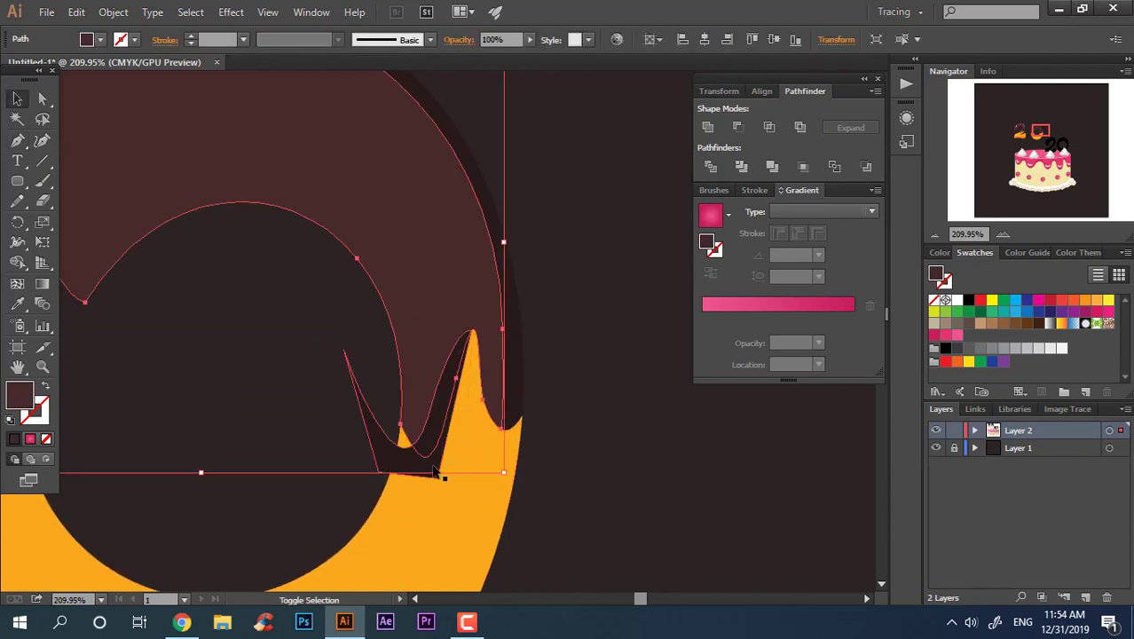
right_click(388, 380)
click(443, 467)
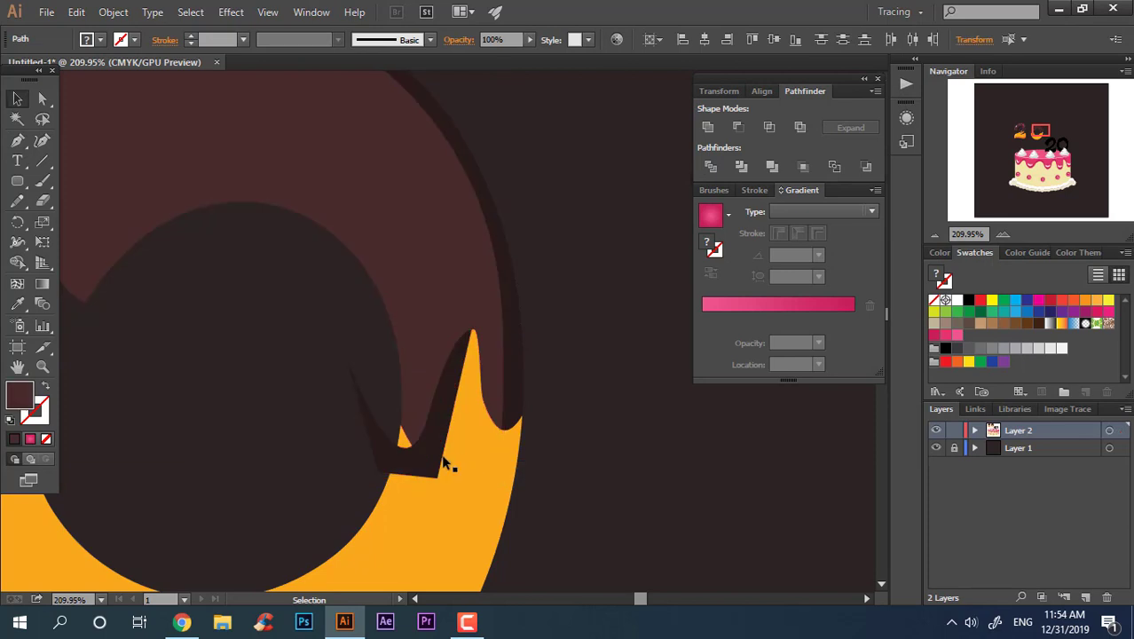
click(559, 481)
key(z)
alt+click(377, 283)
click(277, 349)
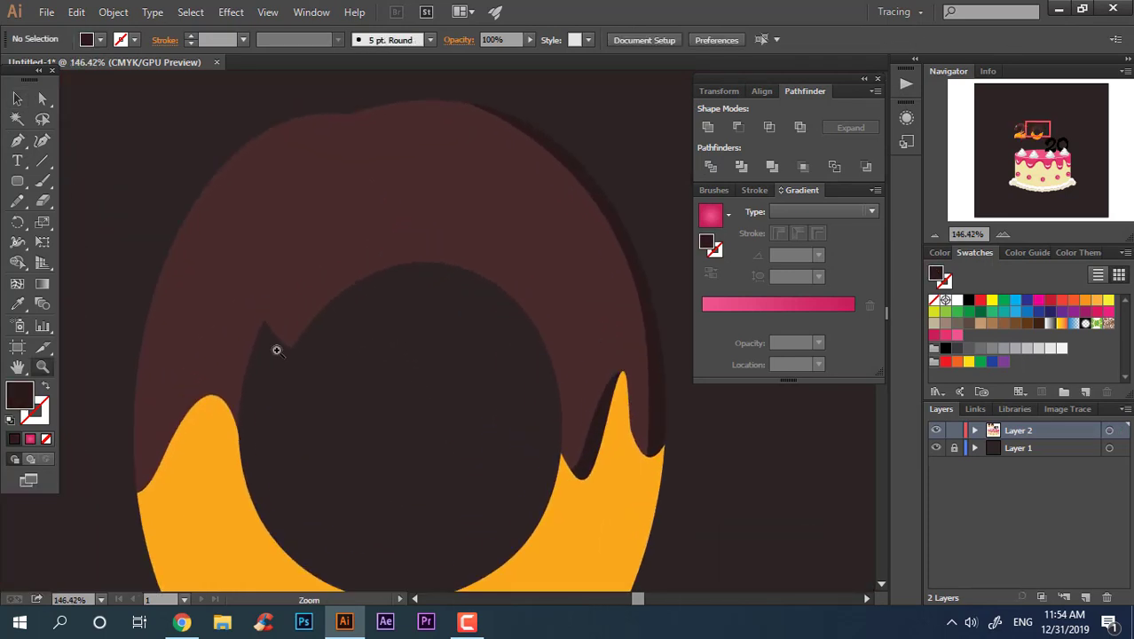
Step: Draw a curved shading shape along the glaze's inner rim toward the left notch
click(17, 140)
click(469, 270)
drag(290, 307, 281, 333)
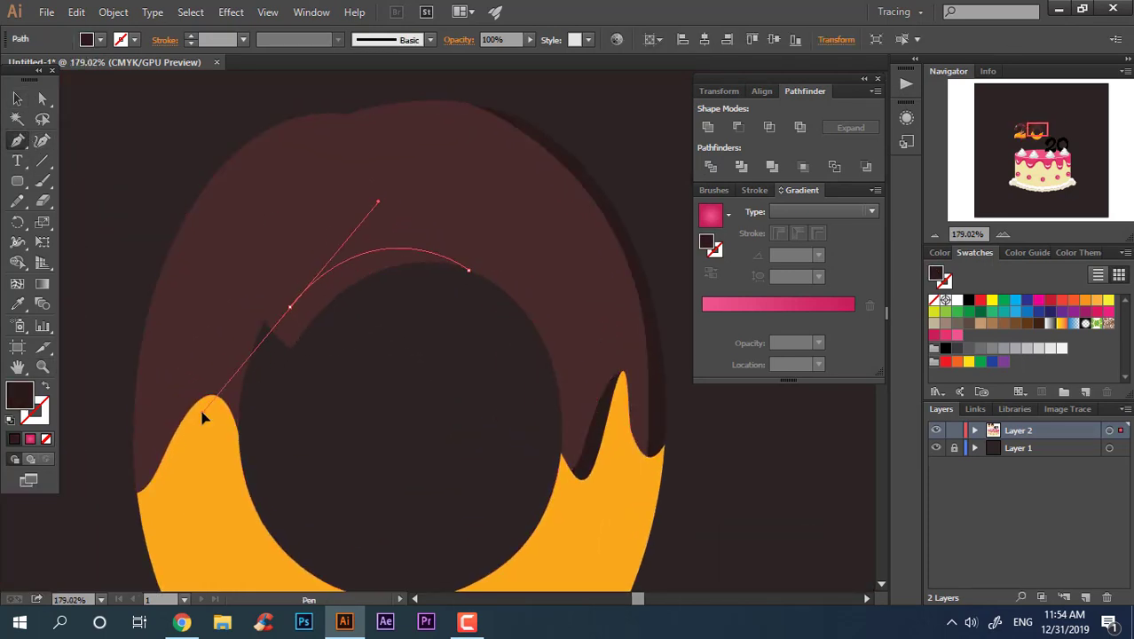
mouse_move(202, 417)
mouse_down()
mouse_move(232, 241)
mouse_move(202, 413)
mouse_up()
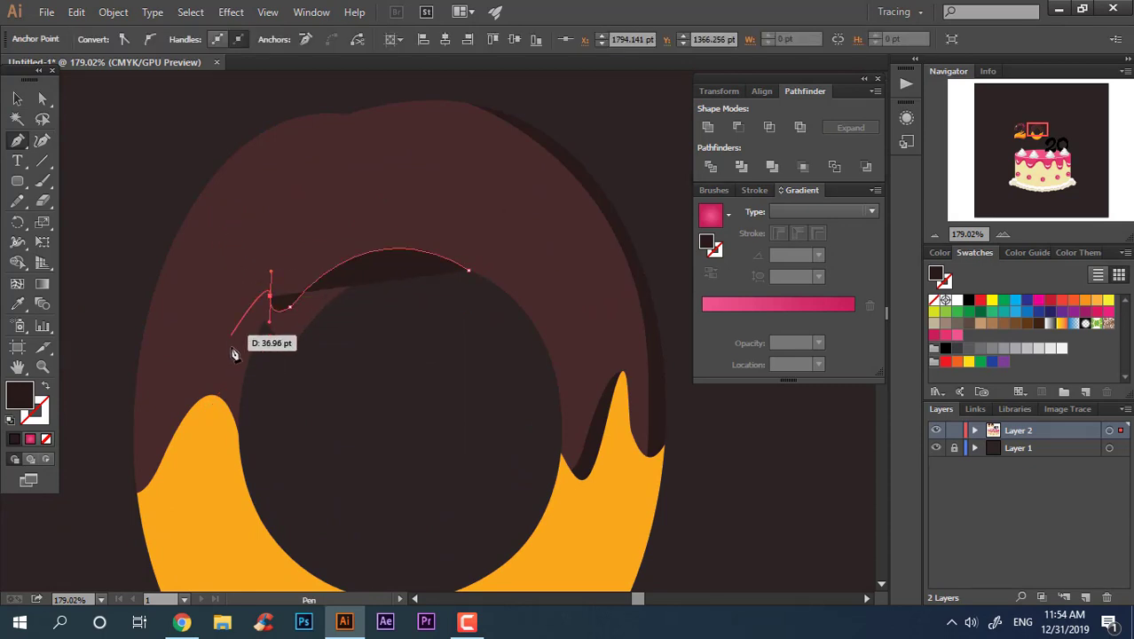
drag(234, 360, 210, 407)
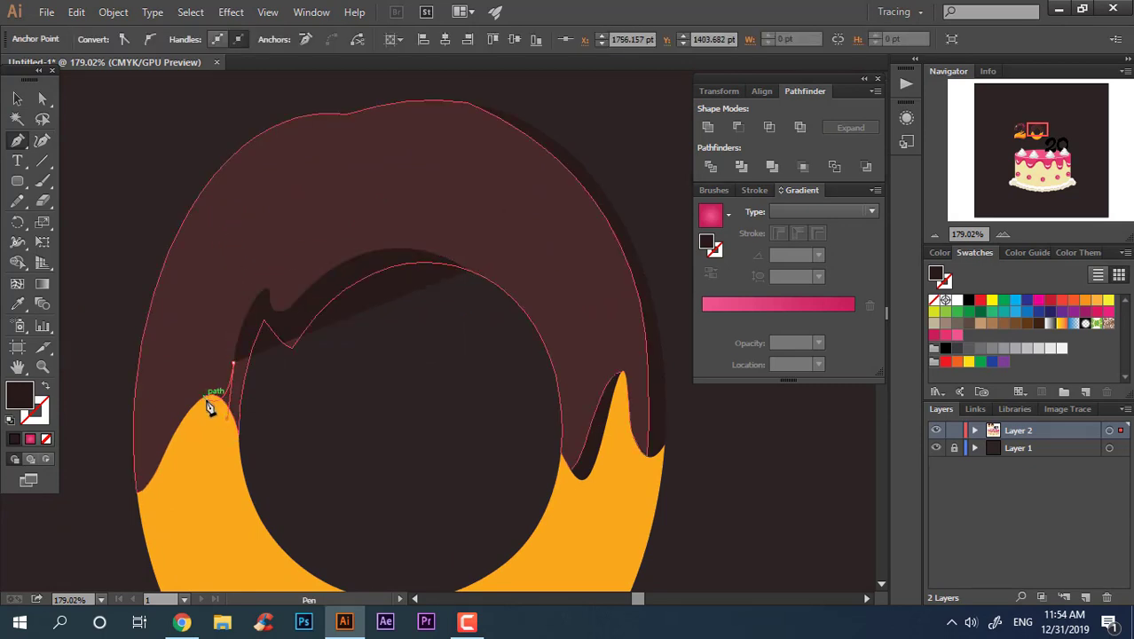
click(255, 456)
click(400, 390)
click(17, 98)
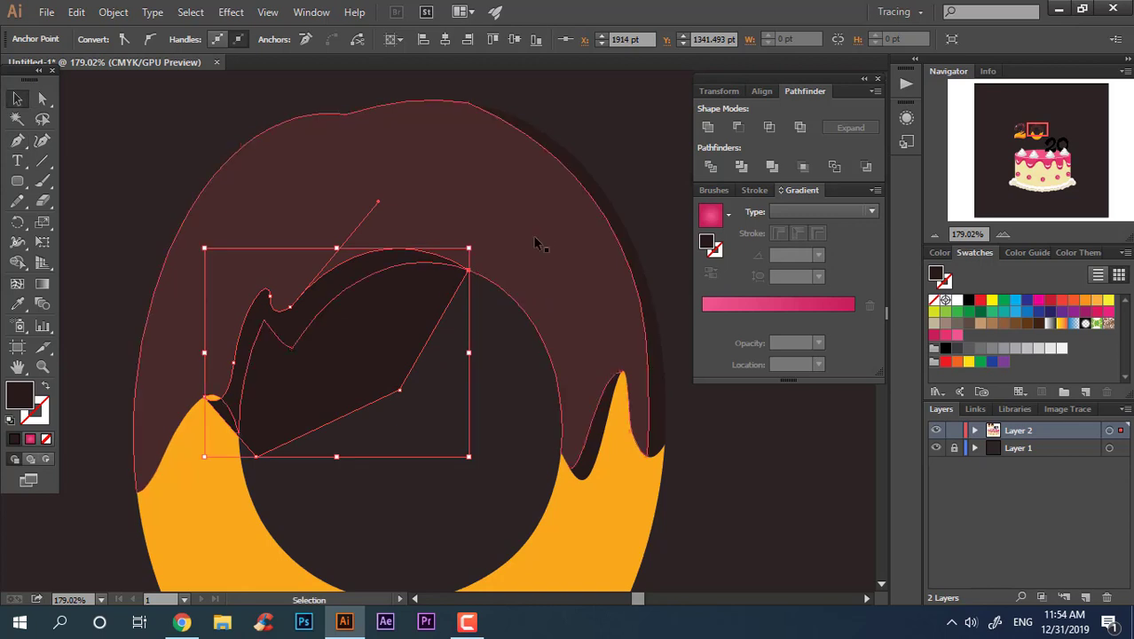
Step: Divide the glaze with the inner rim shape, ungroup, and delete the unwanted inner piece
shift+click(537, 240)
click(710, 166)
right_click(413, 287)
click(462, 384)
click(397, 329)
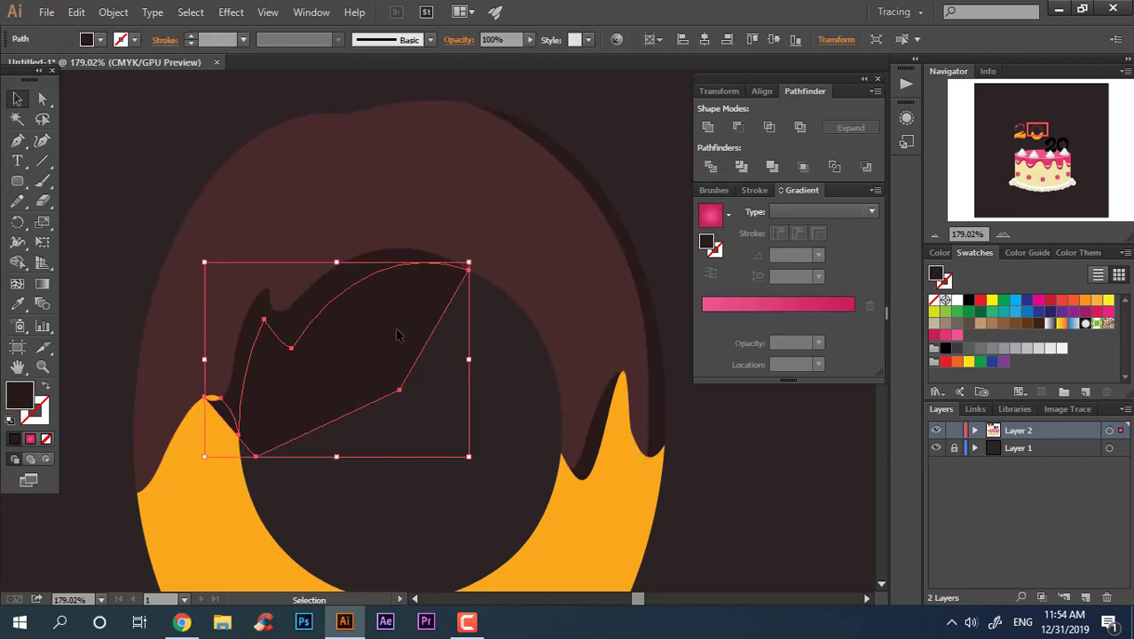
key(Delete)
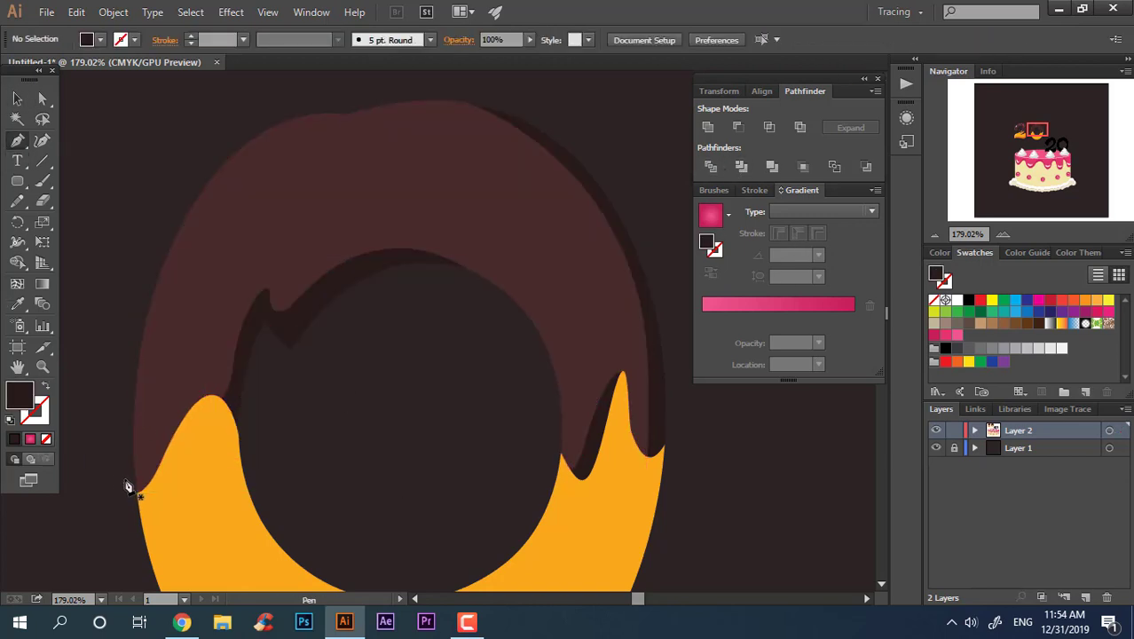
Step: Shade the left drip: draw a shape, divide it with the glaze, and delete the bottom-left excess
click(127, 487)
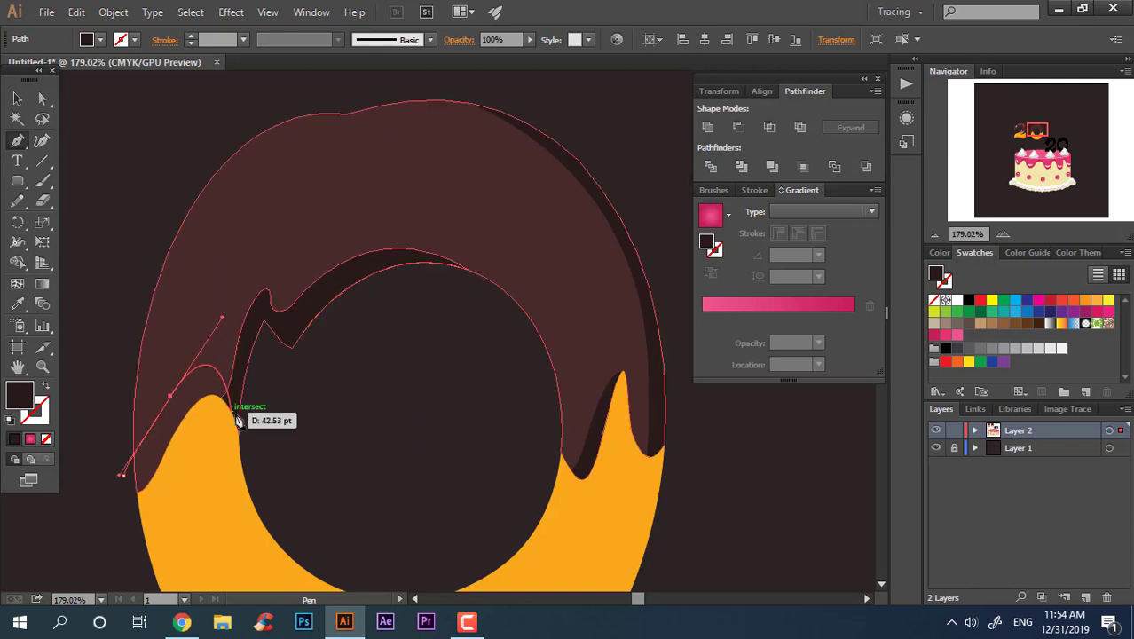
click(244, 421)
click(142, 531)
click(88, 503)
click(125, 480)
key(v)
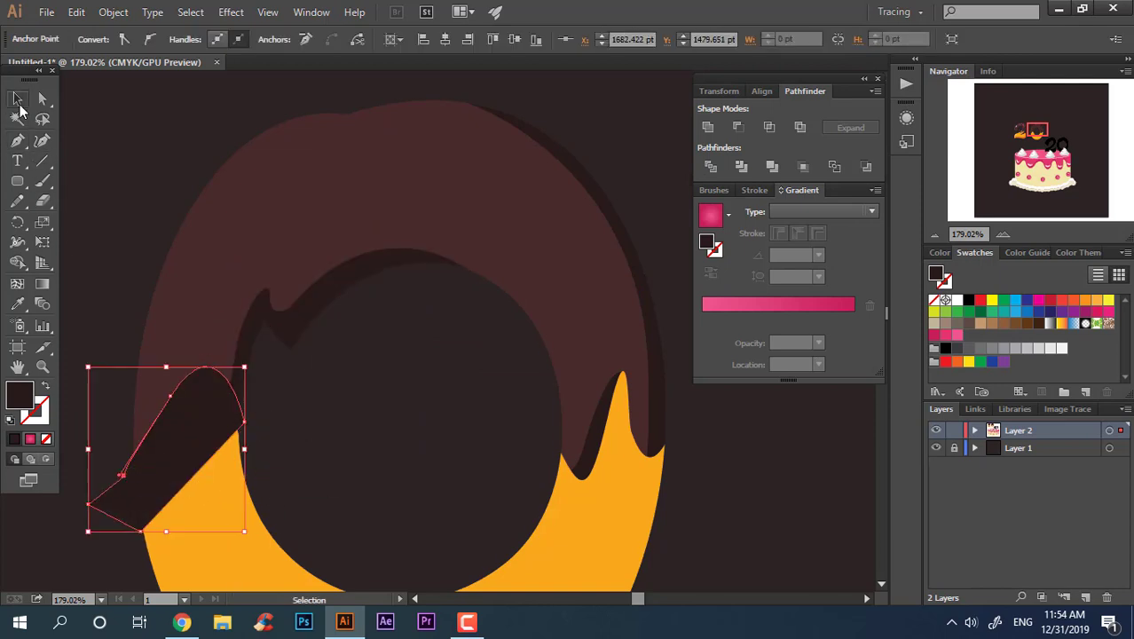
shift+click(603, 310)
right_click(202, 272)
click(257, 370)
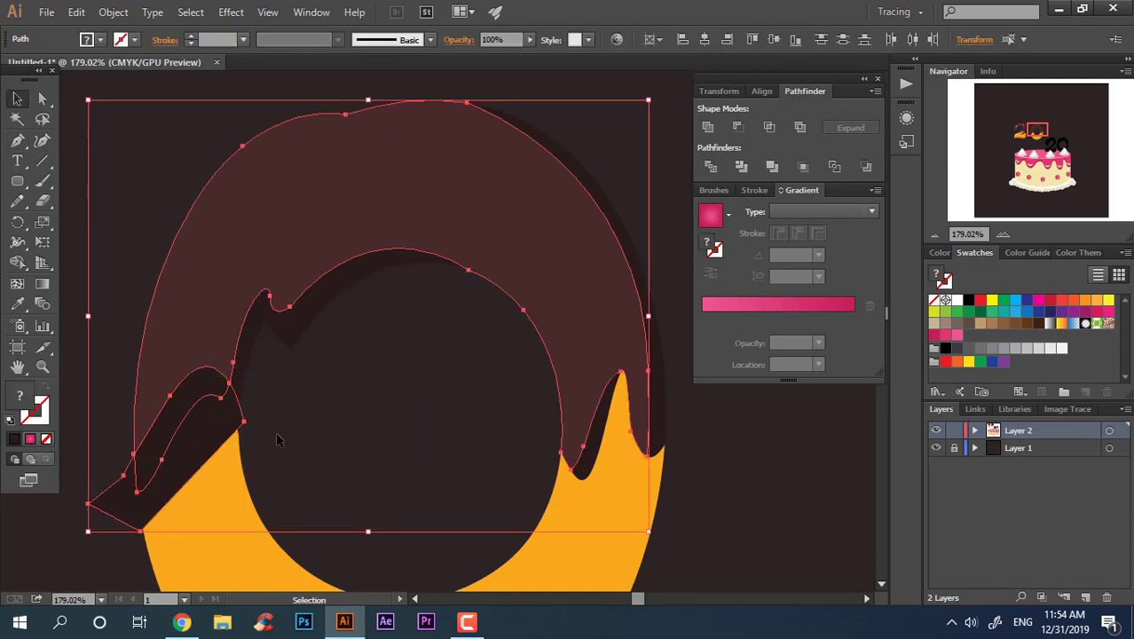
click(226, 426)
key(Delete)
scroll(414, 493, down, 3)
Step: Try placing copies of the 2's sprinkles on the 0, then undo and remove them
scroll(410, 373, down, 2)
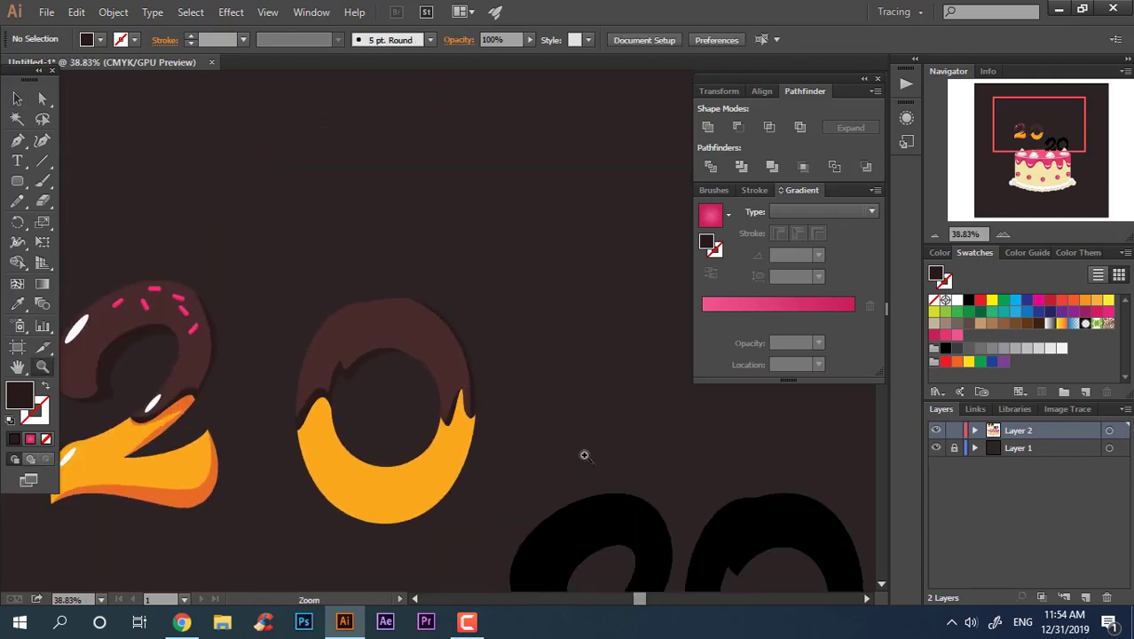
scroll(584, 456, up, 2)
scroll(344, 385, up, 2)
scroll(275, 350, down, 2)
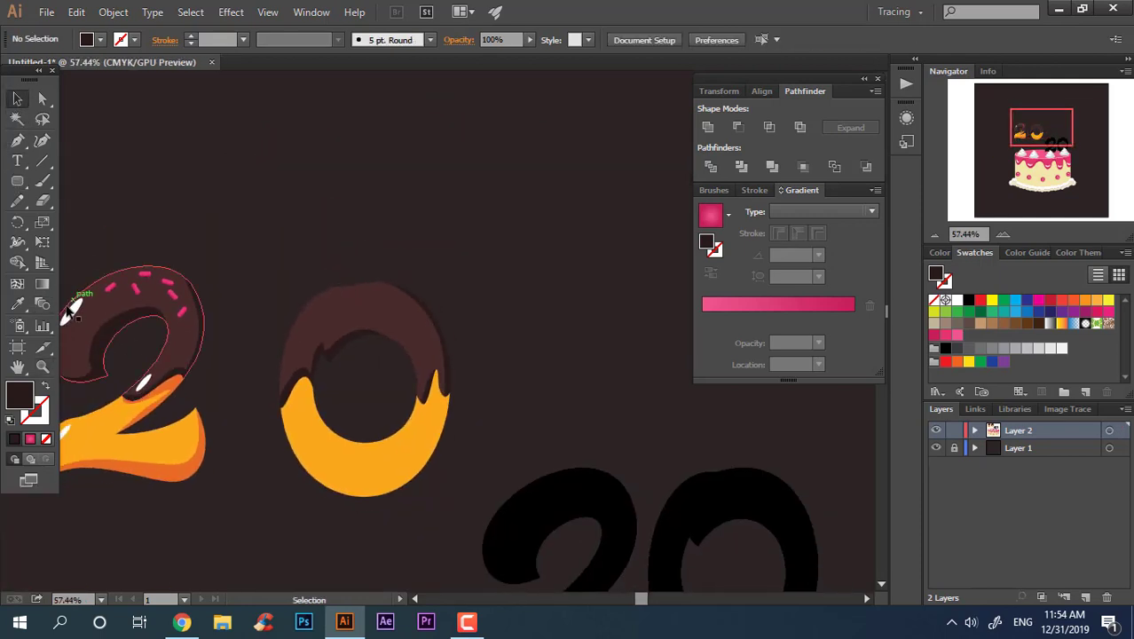
drag(71, 309, 316, 315)
key(ctrl+z)
scroll(476, 444, up, 2)
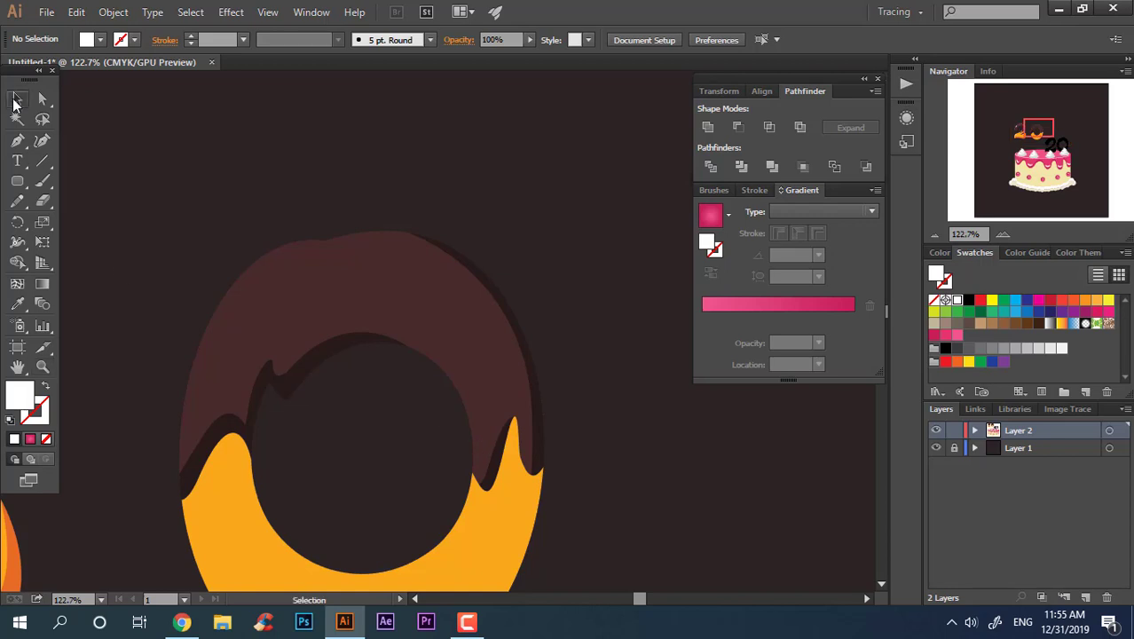
key(ctrl+z)
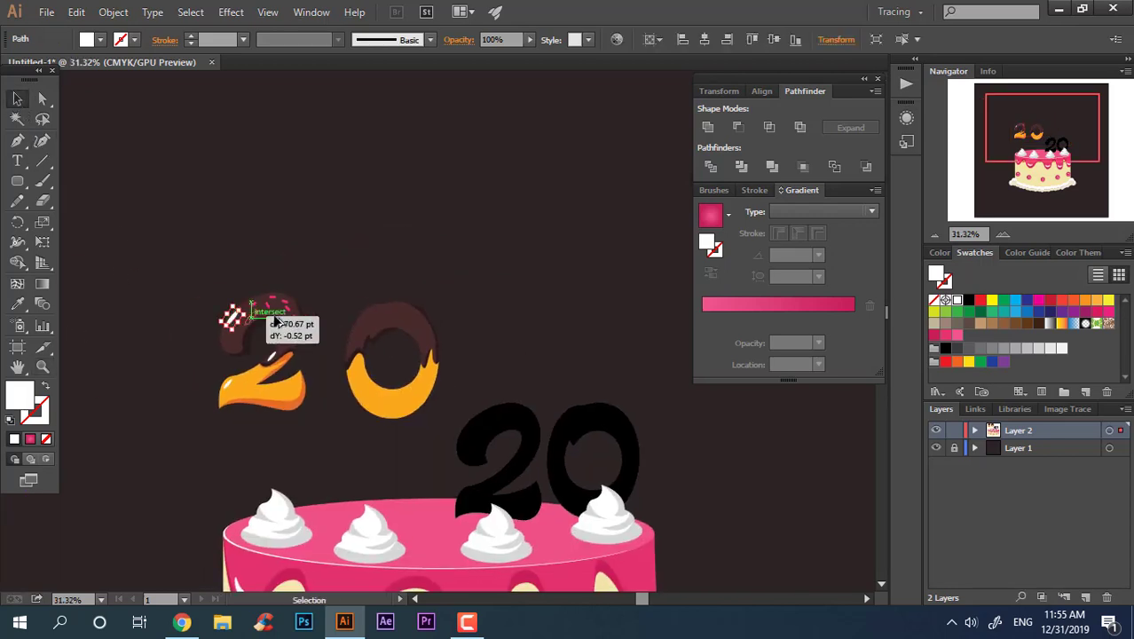
drag(275, 319, 382, 316)
key(Delete)
scroll(359, 383, up, 2)
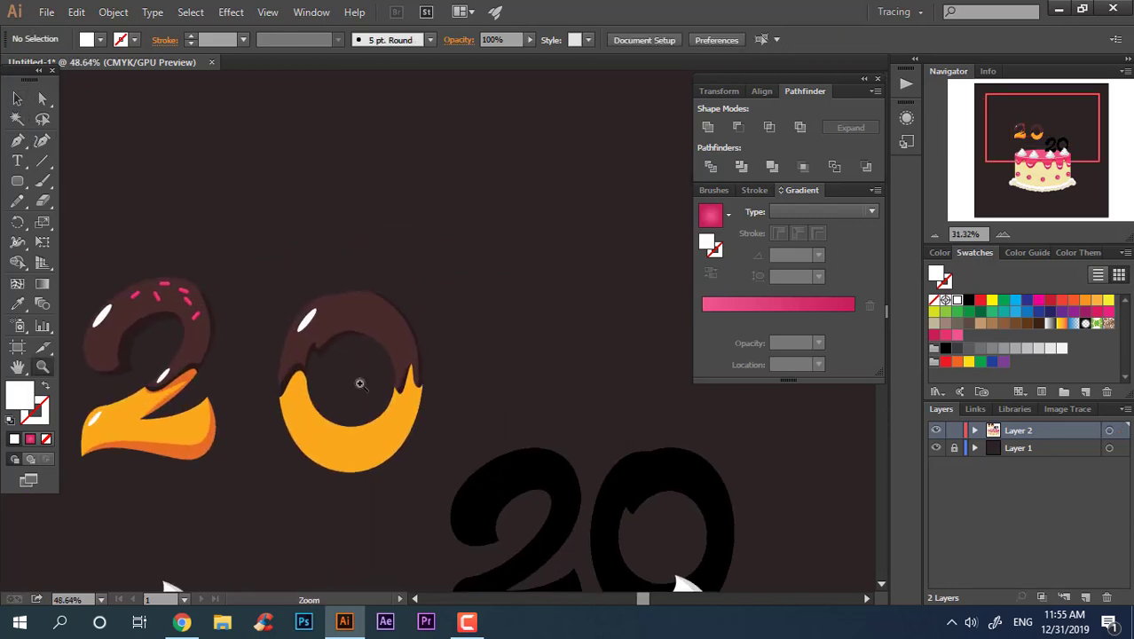
scroll(360, 384, up, 2)
scroll(336, 359, up, 1)
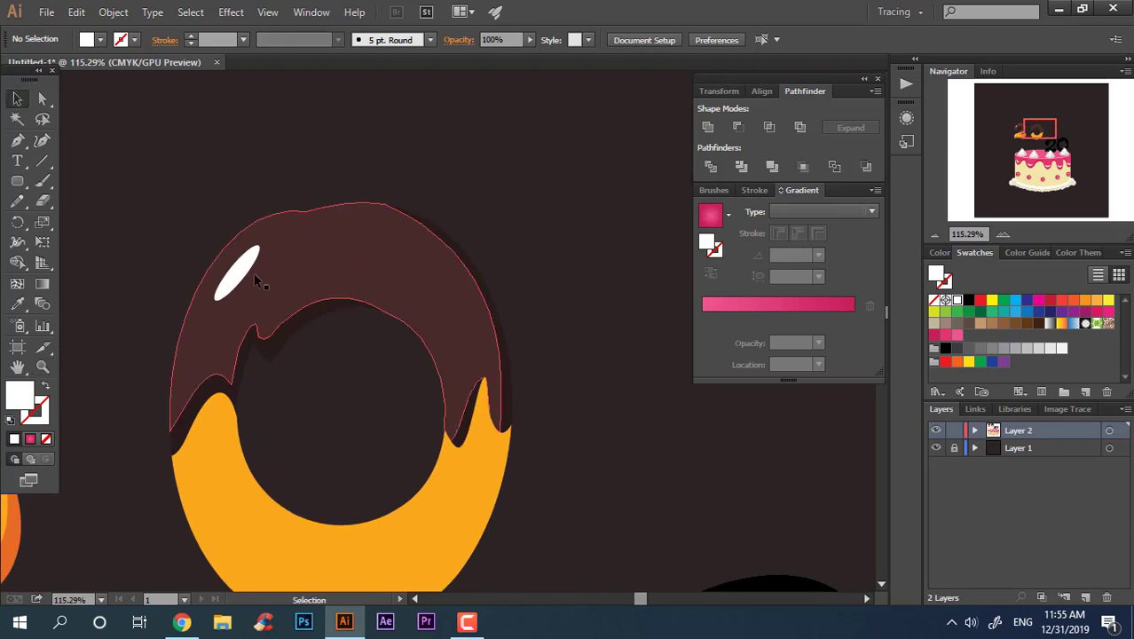
Step: Copy the white highlight ellipse onto the 0's right icing drip and shrink it
mouse_move(254, 275)
mouse_down()
mouse_move(483, 378)
mouse_move(451, 377)
mouse_up()
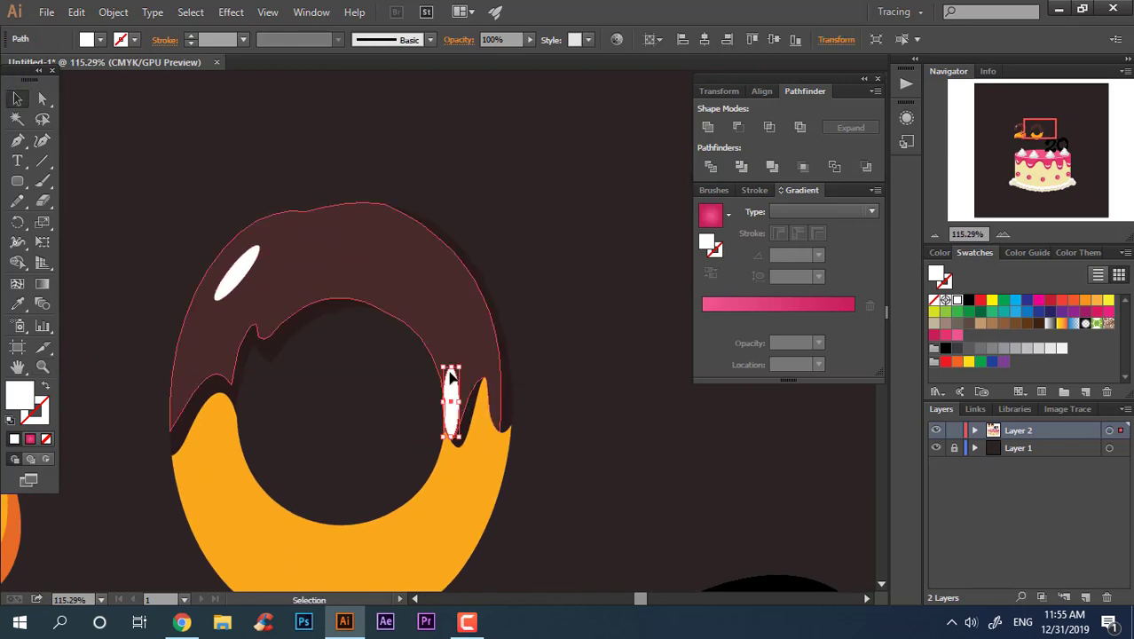
mouse_move(462, 446)
mouse_down()
mouse_move(470, 432)
mouse_move(455, 408)
mouse_up()
click(463, 415)
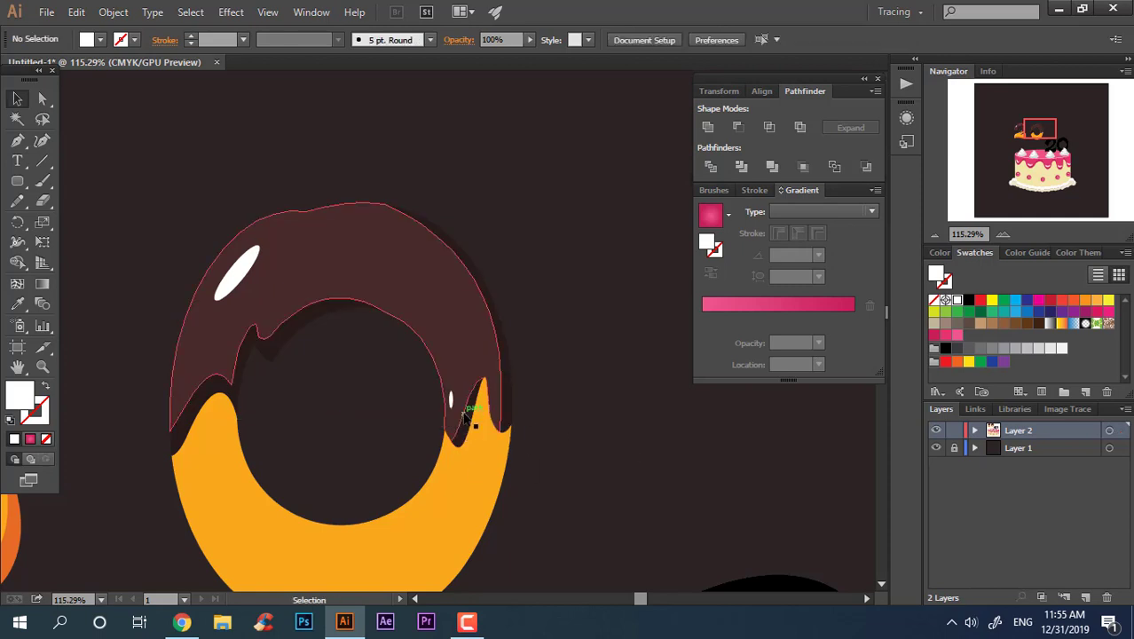
scroll(451, 399, down, 3)
scroll(383, 377, up, 1)
scroll(383, 377, up, 1)
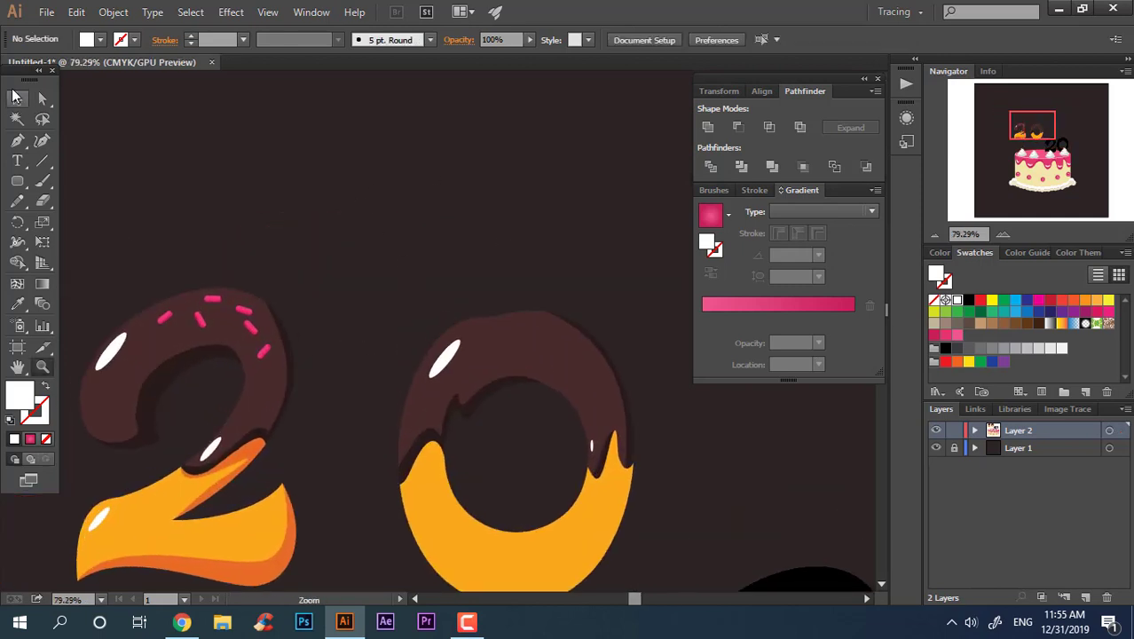
Step: Place a sprinkle on the 0's icing, then duplicate the yellow sprinkle with an orange fill
drag(470, 362, 554, 340)
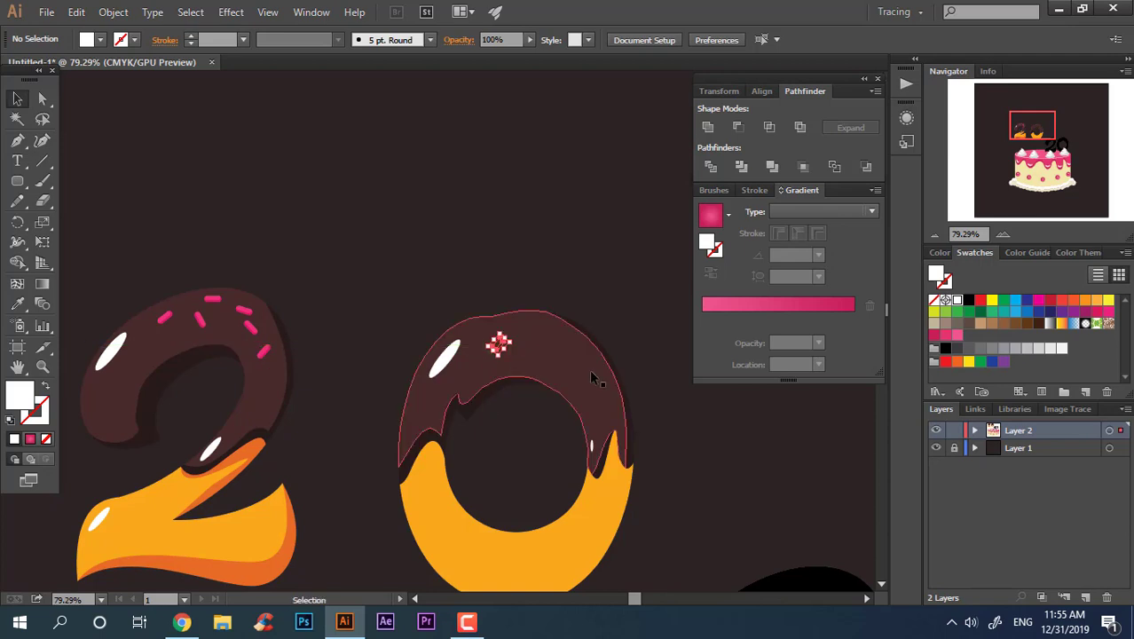
scroll(568, 320, up, 3)
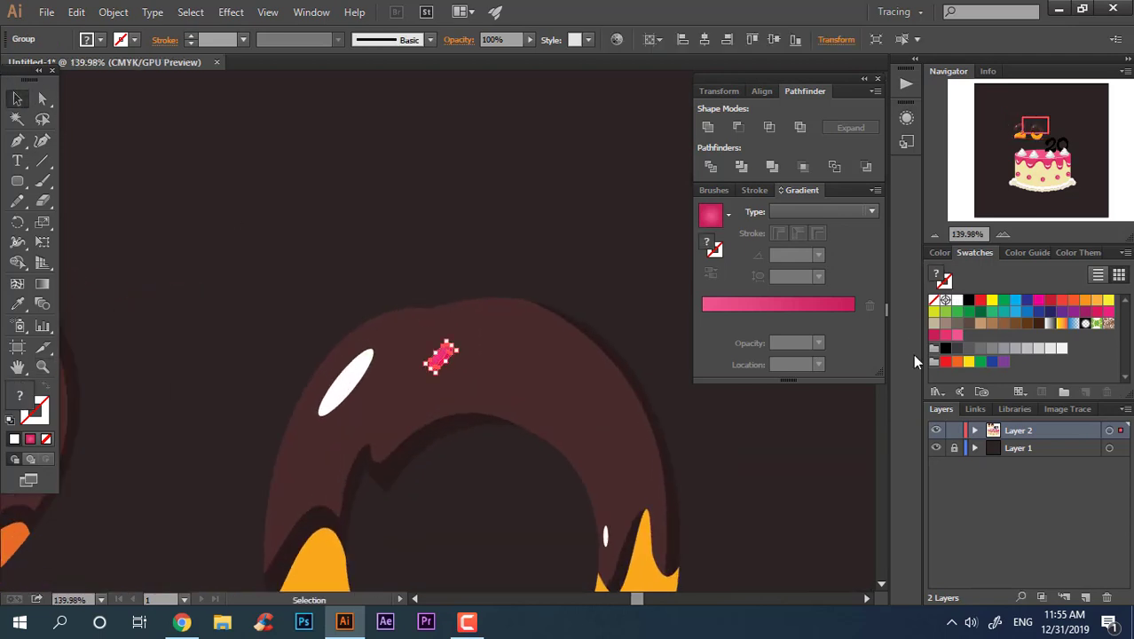
scroll(490, 353, up, 8)
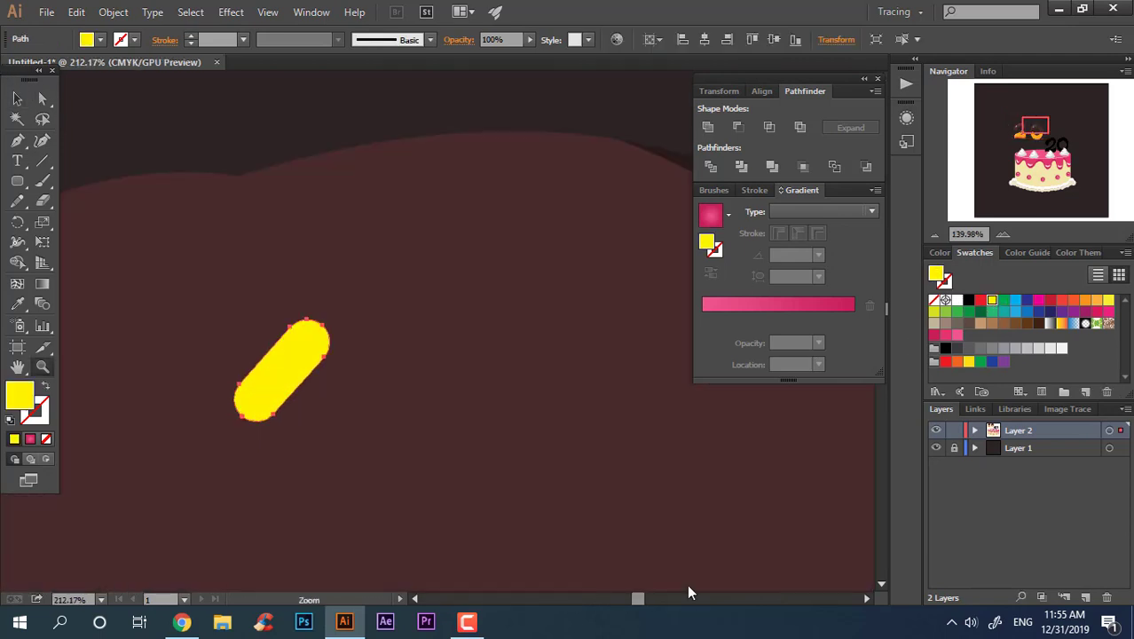
drag(275, 346, 266, 351)
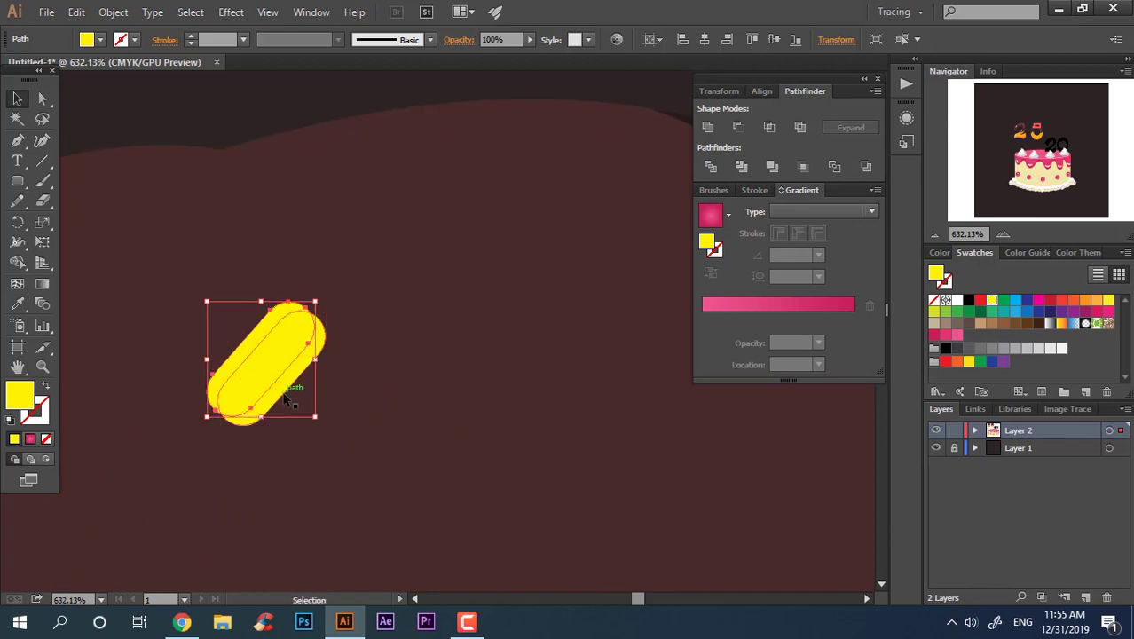
double_click(20, 394)
click(612, 433)
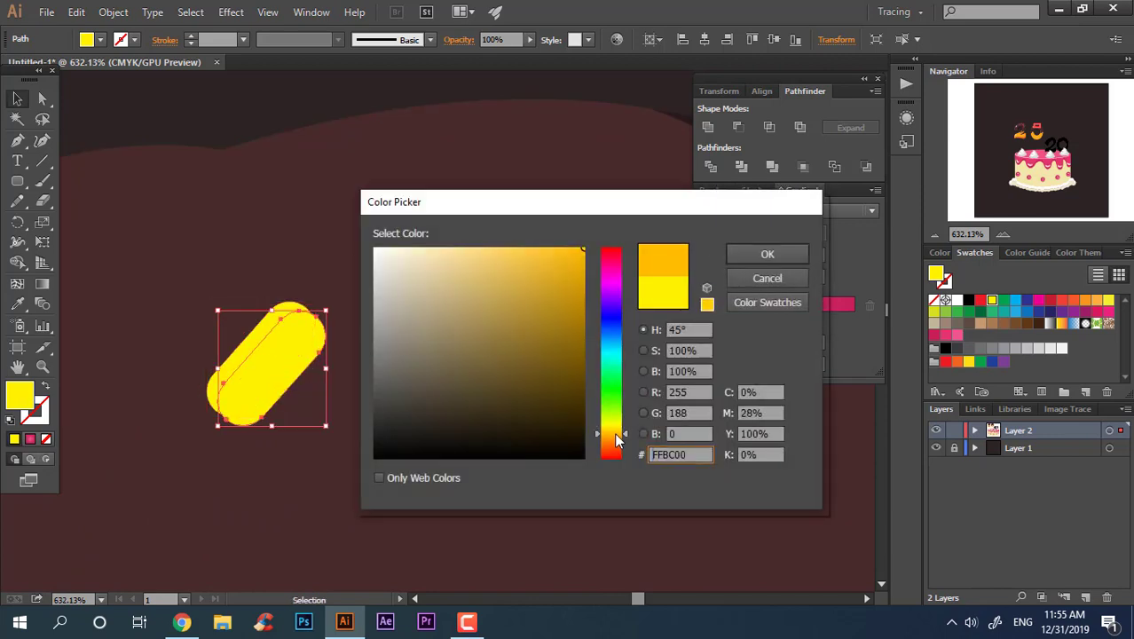
click(767, 254)
Step: Shift the yellow sprinkle over its orange copy and group them as one shadowed sprinkle
shift+click(283, 346)
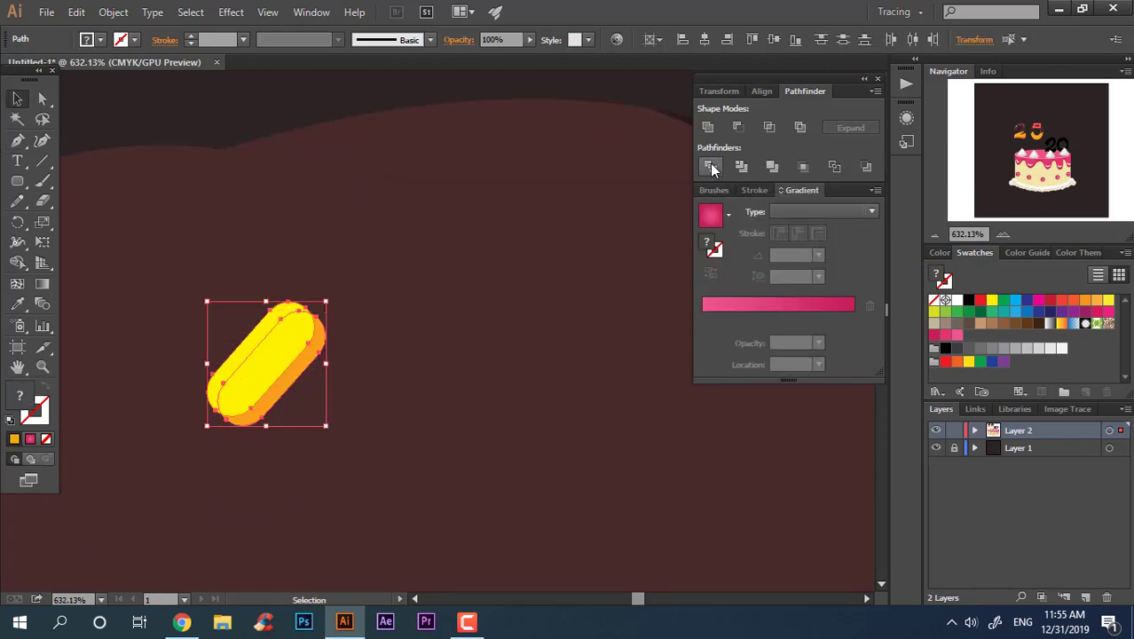
right_click(284, 345)
click(328, 436)
click(270, 128)
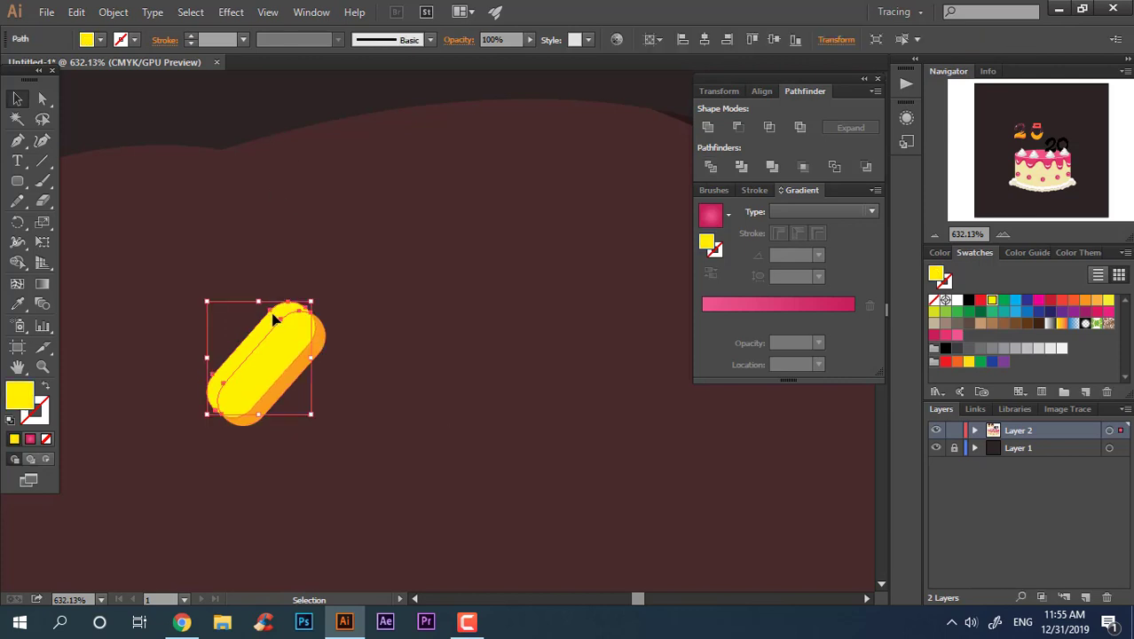
drag(313, 336, 323, 347)
right_click(299, 328)
click(333, 400)
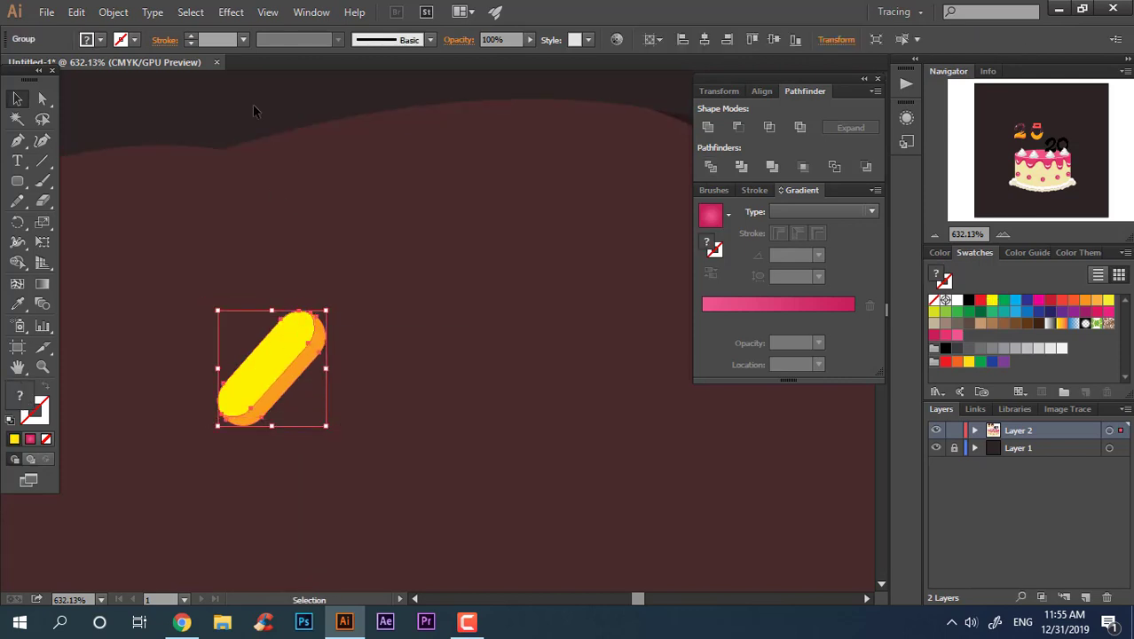
click(253, 109)
Step: Scatter yellow sprinkle copies across the 0 and 2 donuts, plus a pink one on the 0
scroll(284, 281, down, 5)
scroll(211, 193, up, 1)
mouse_move(308, 249)
mouse_down()
mouse_move(489, 250)
mouse_move(405, 193)
mouse_move(204, 223)
mouse_up()
drag(308, 248, 430, 324)
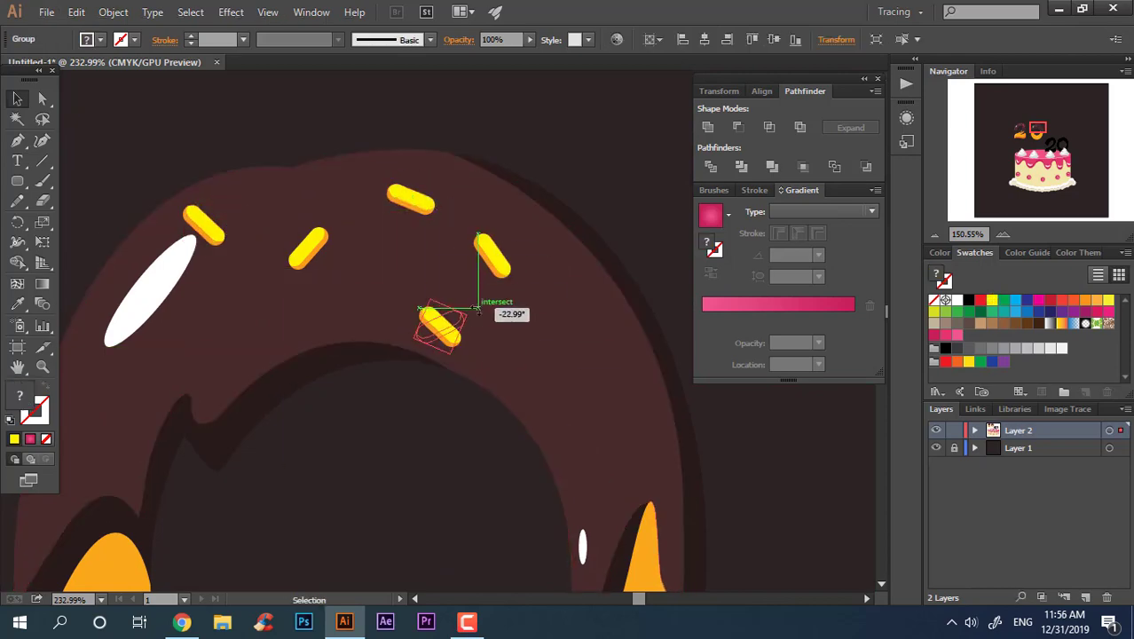
scroll(354, 311, down, 5)
mouse_move(470, 206)
mouse_down()
mouse_move(202, 211)
mouse_move(195, 199)
mouse_move(303, 222)
mouse_up()
scroll(195, 200, up, 2)
drag(631, 342, 468, 397)
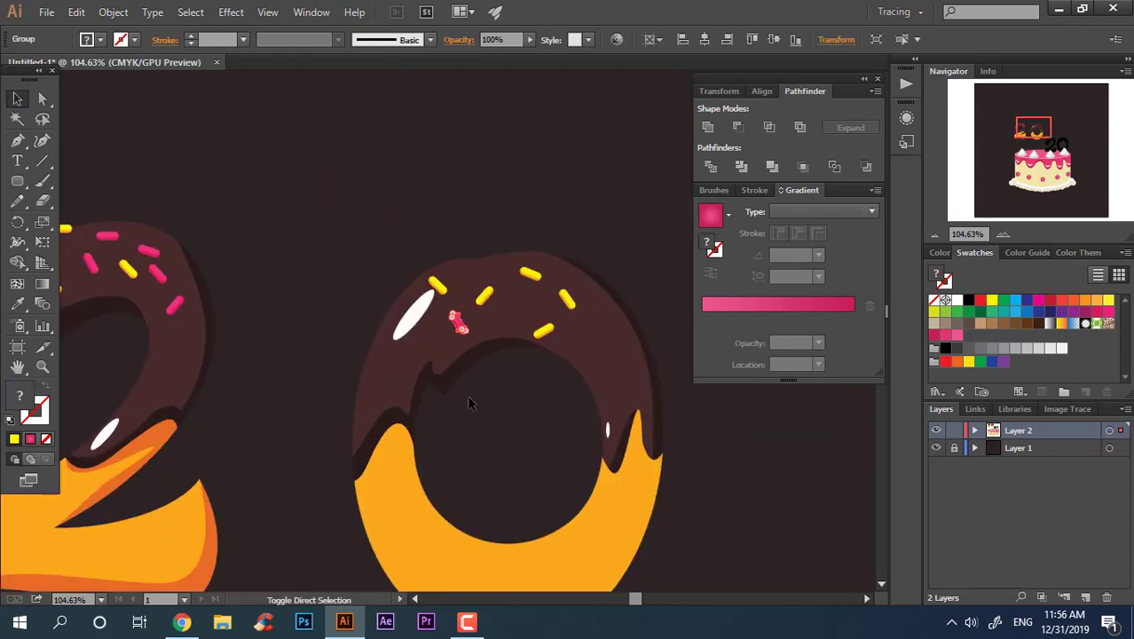
mouse_move(458, 324)
mouse_down()
mouse_move(479, 275)
mouse_move(561, 238)
mouse_move(523, 306)
mouse_up()
scroll(367, 286, down, 3)
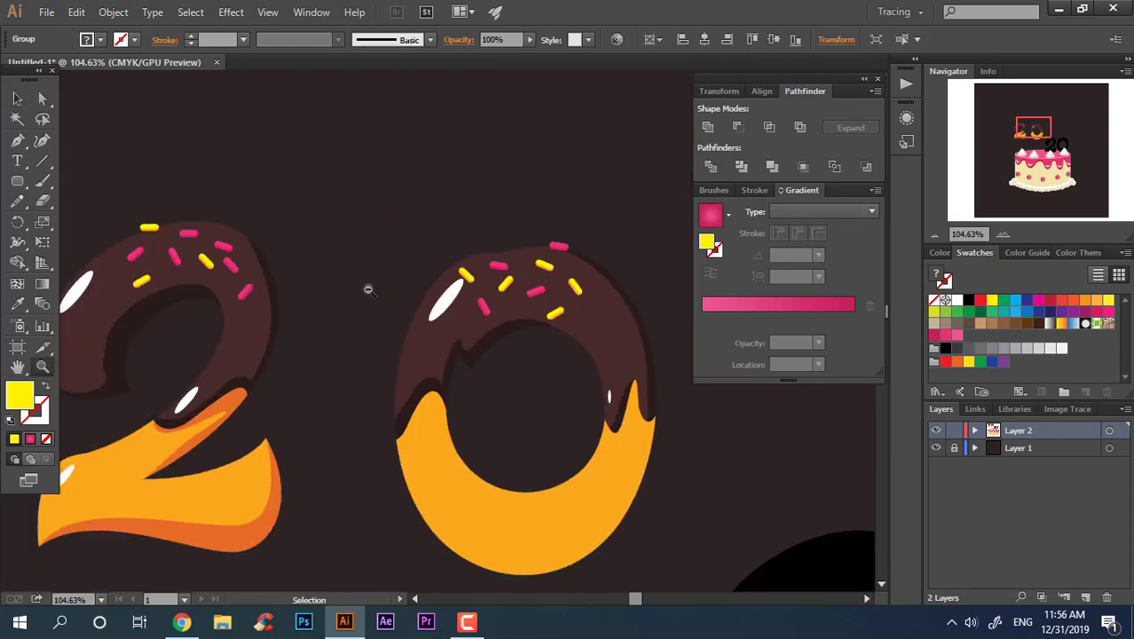
scroll(493, 328, up, 2)
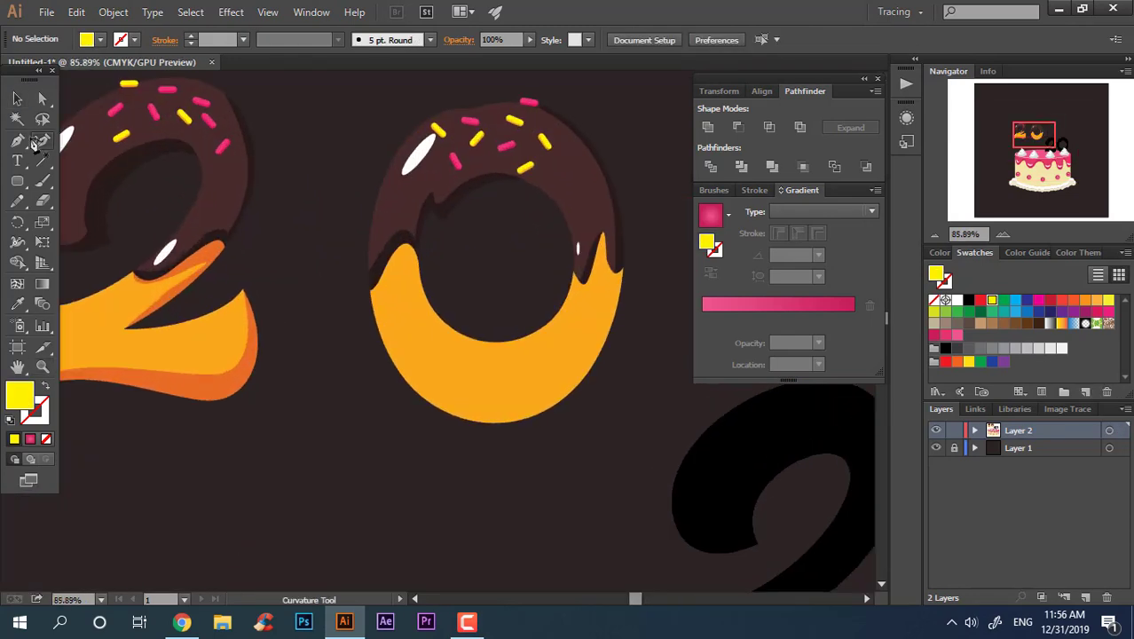
Step: Close the drip path, then draw a new shape along the 0's right side
click(586, 284)
key(Escape)
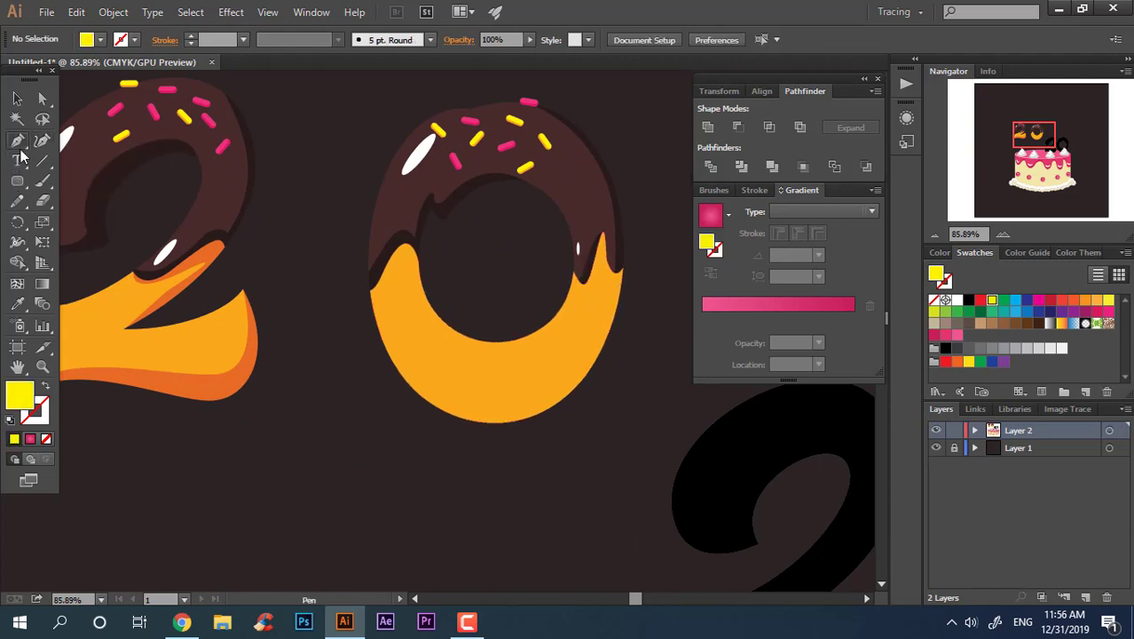
click(600, 276)
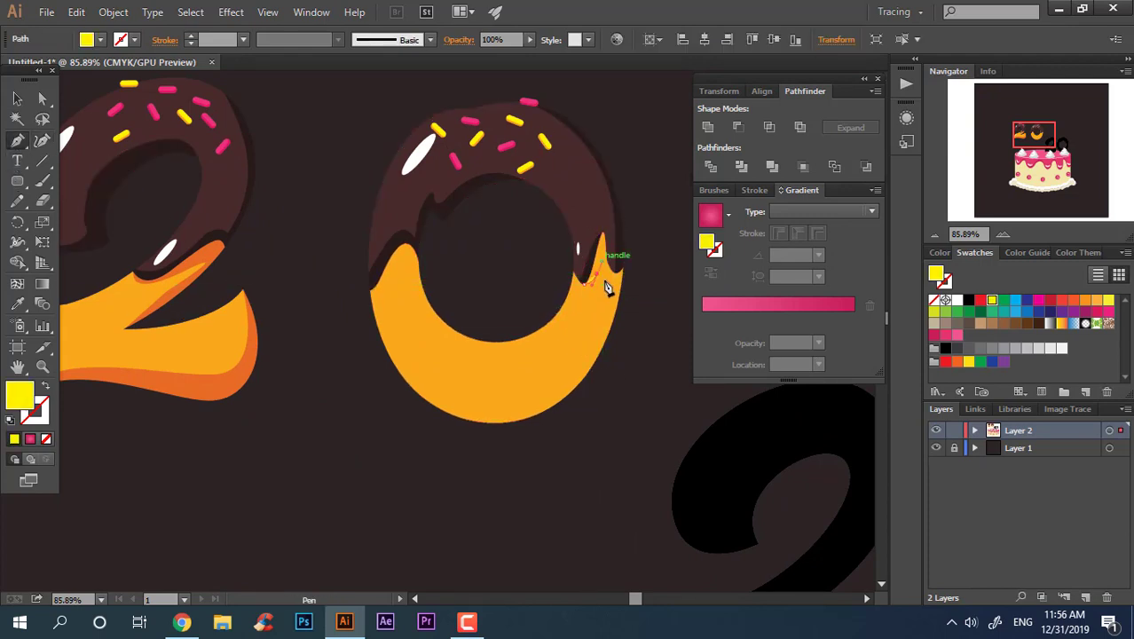
drag(607, 286, 587, 329)
key(ctrl+z)
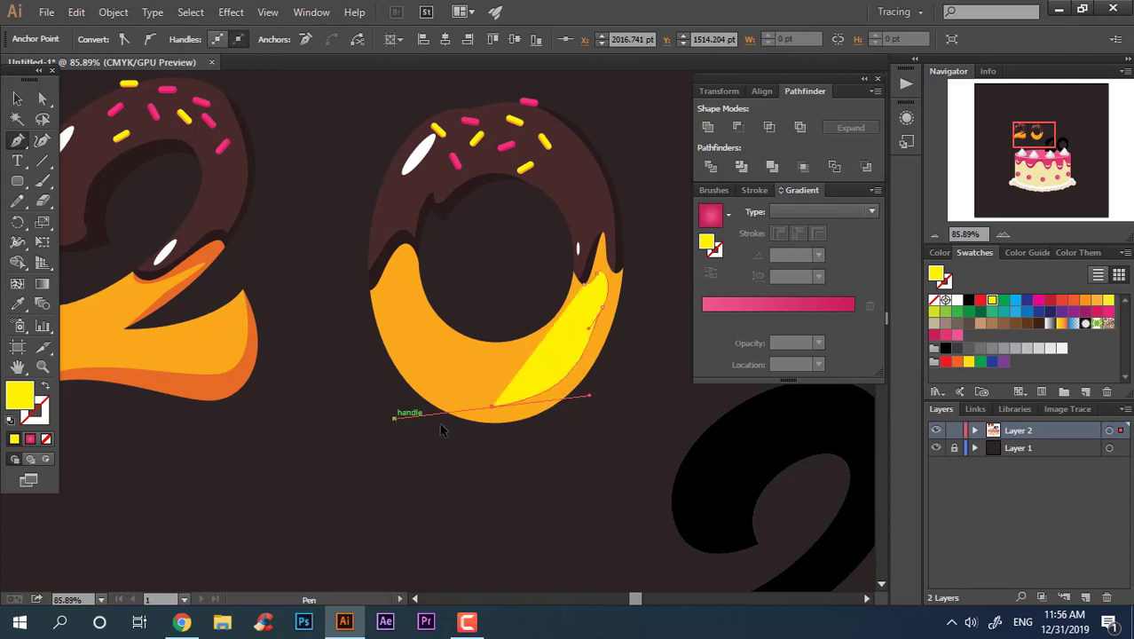
drag(515, 393, 371, 433)
key(ctrl+z)
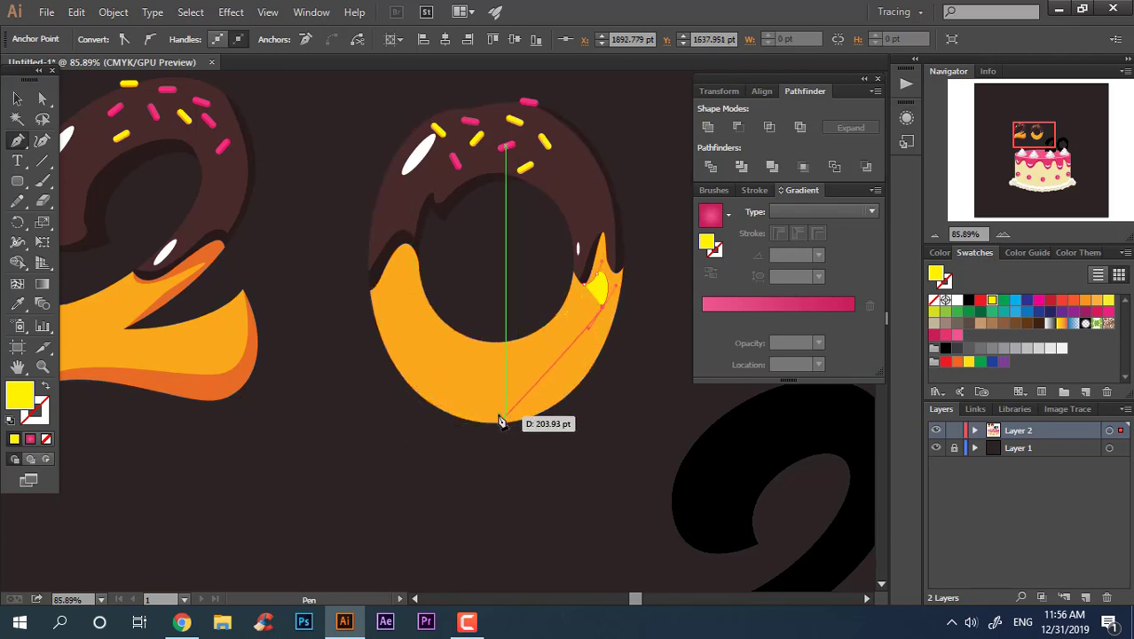
click(430, 472)
click(631, 408)
click(672, 294)
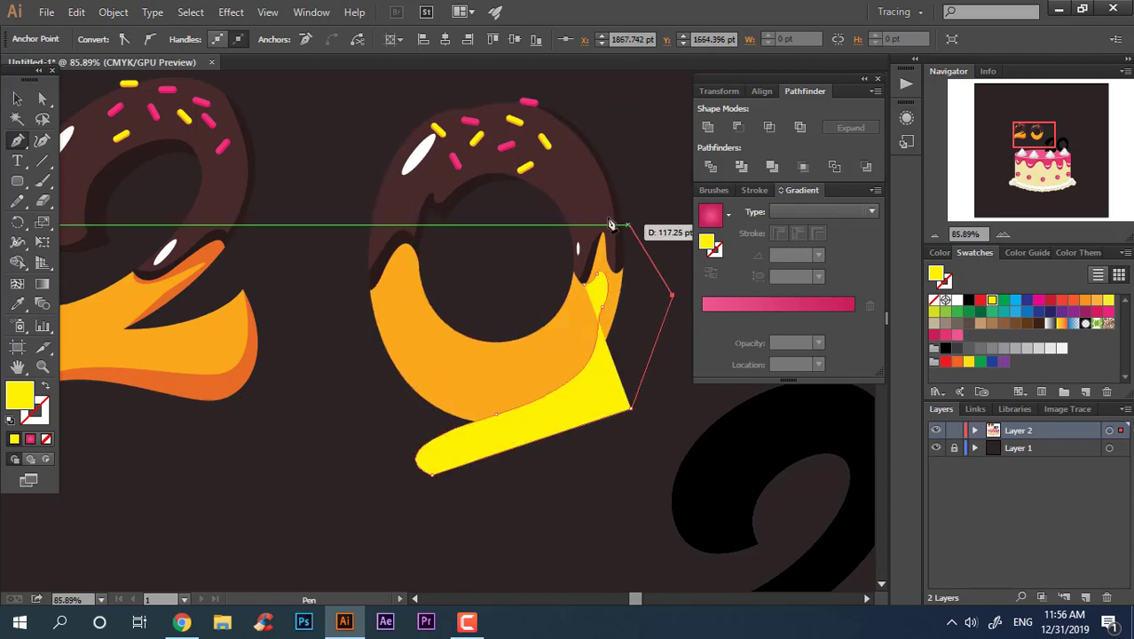
click(596, 211)
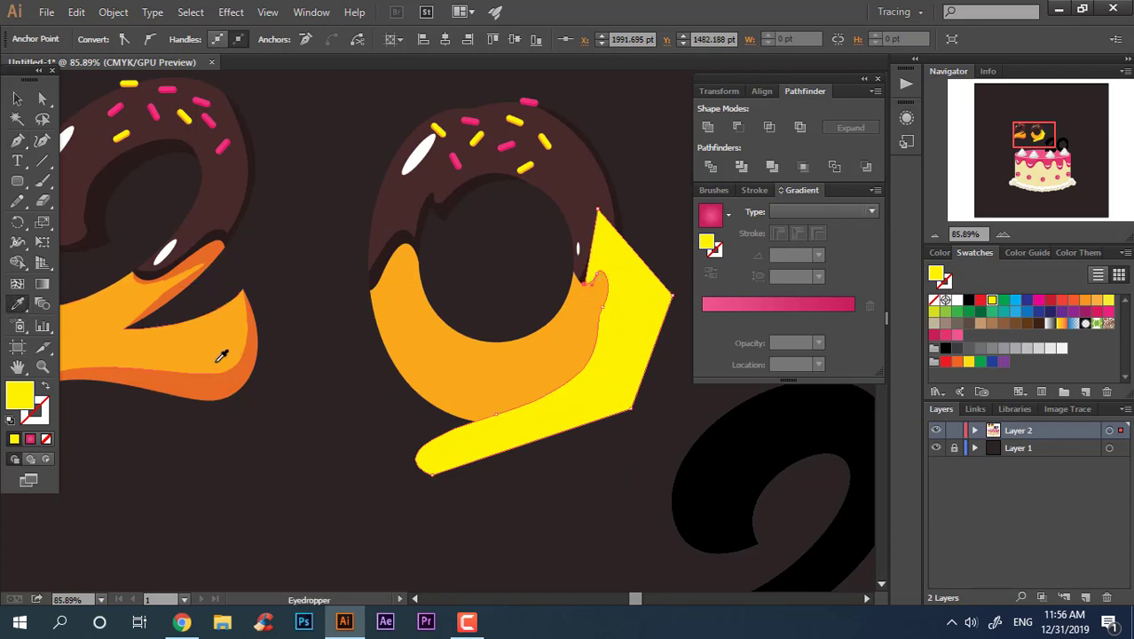
Step: Colour the new shape dark orange and send it behind the chocolate icing
click(224, 260)
click(18, 100)
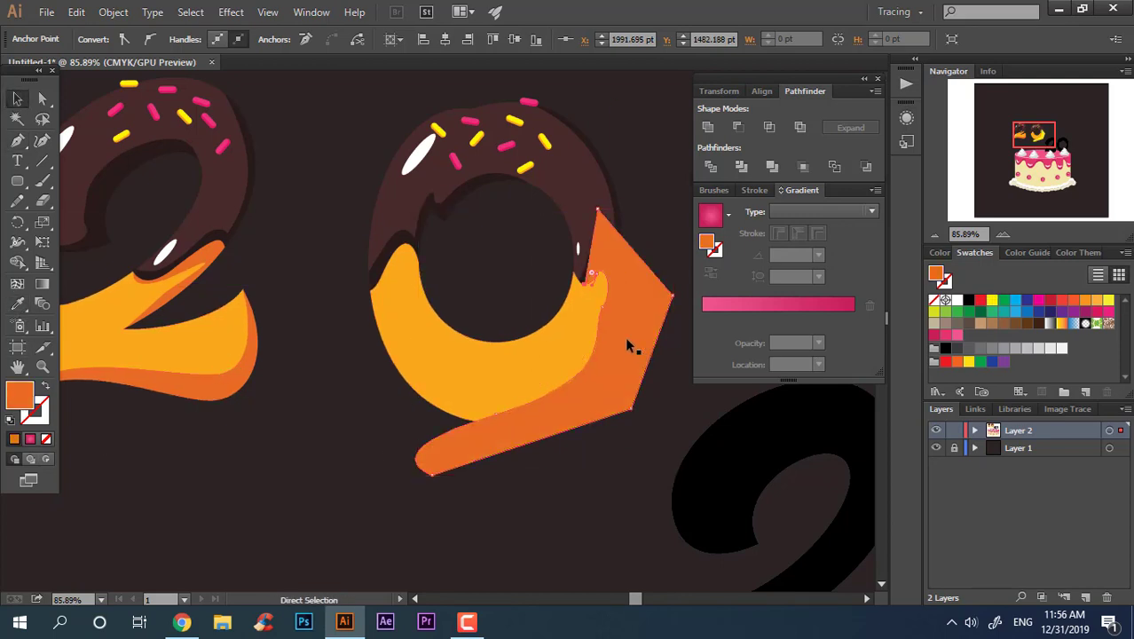
key(ctrl+[)
key(v)
Step: Draw a triangular shadow shape along the 0's left edge
click(19, 141)
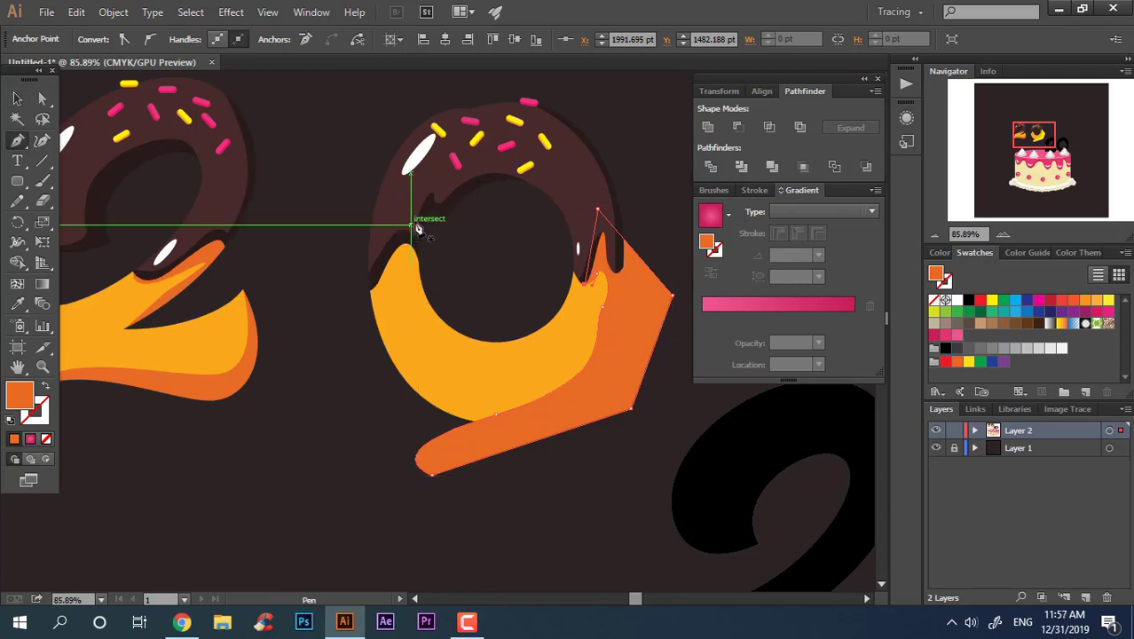
click(371, 291)
drag(407, 286, 395, 266)
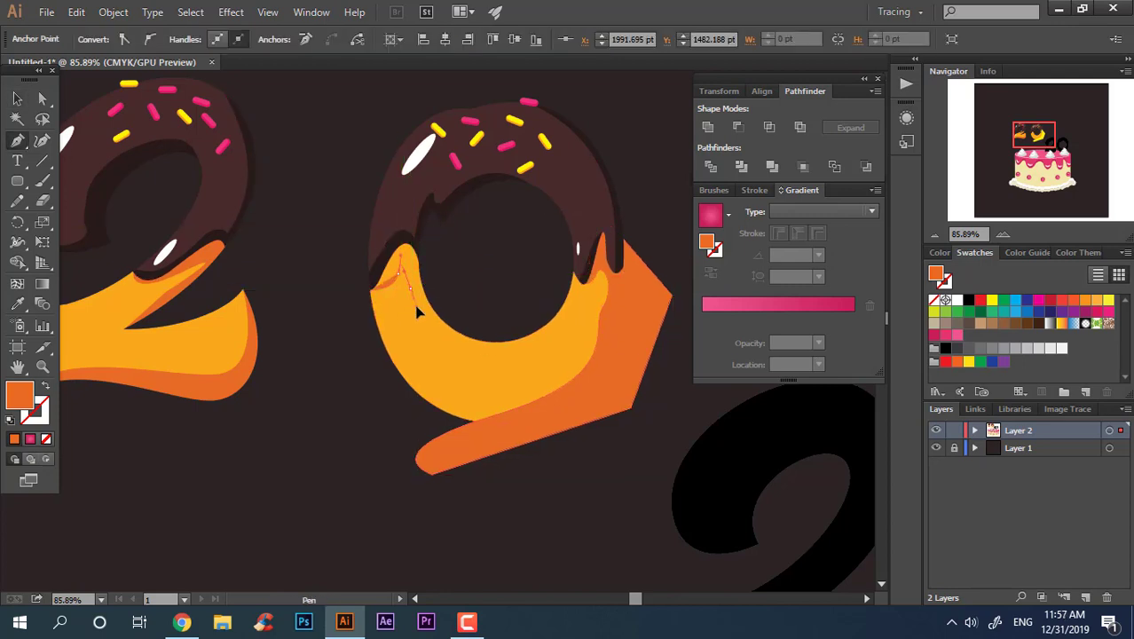
drag(484, 330, 529, 326)
click(390, 188)
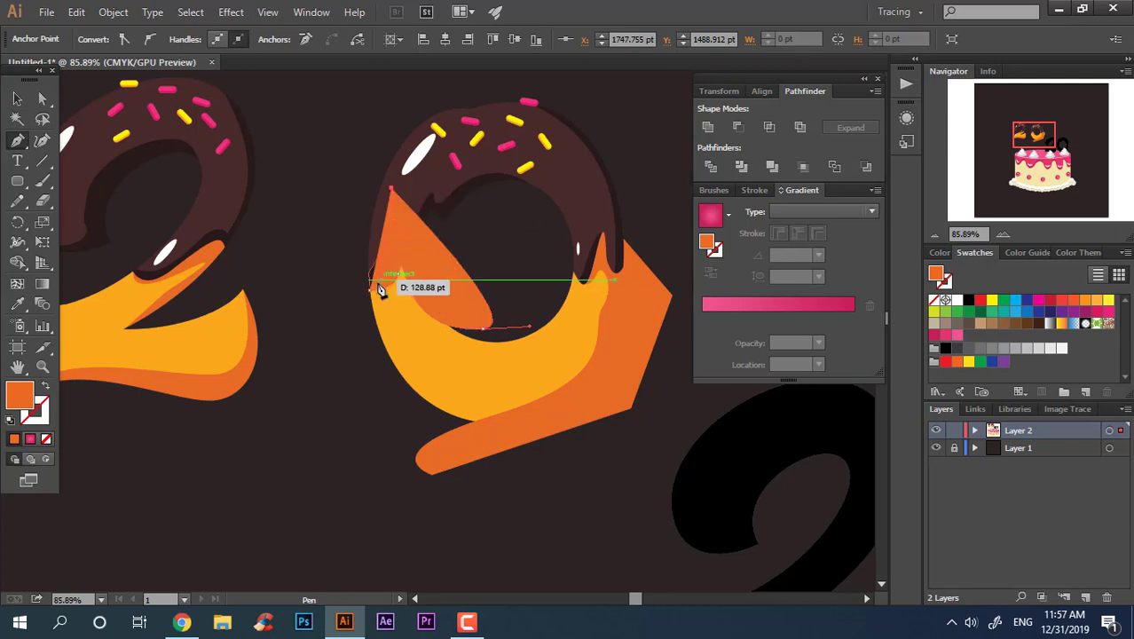
key(a)
Step: Divide the orange triangle and the large orange shape with Pathfinder Divide
click(492, 395)
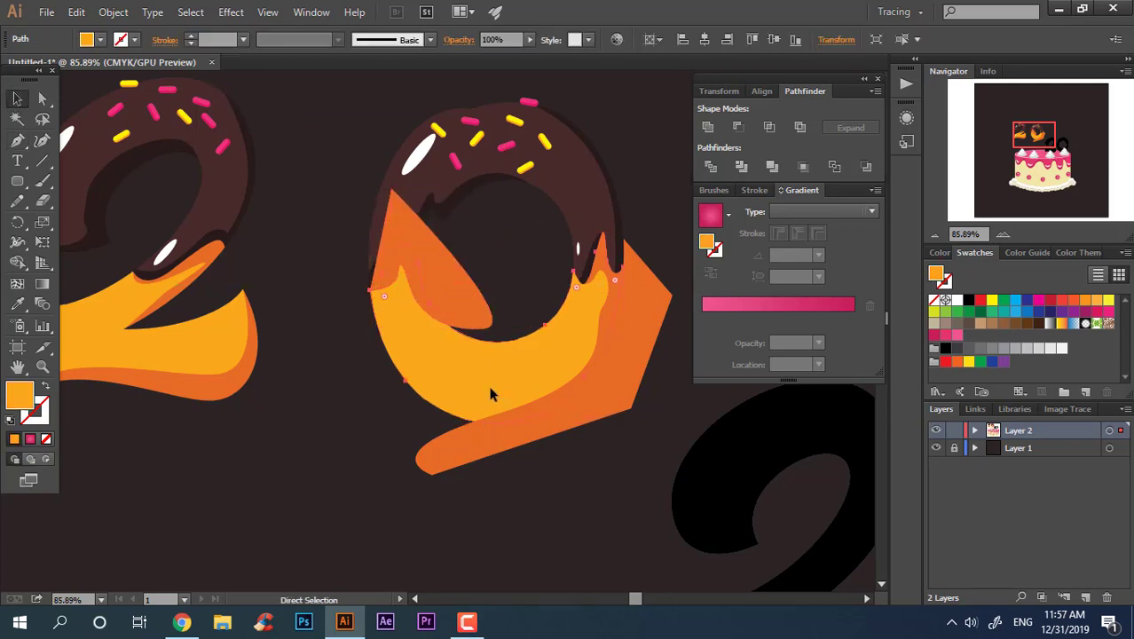
key(v)
click(453, 289)
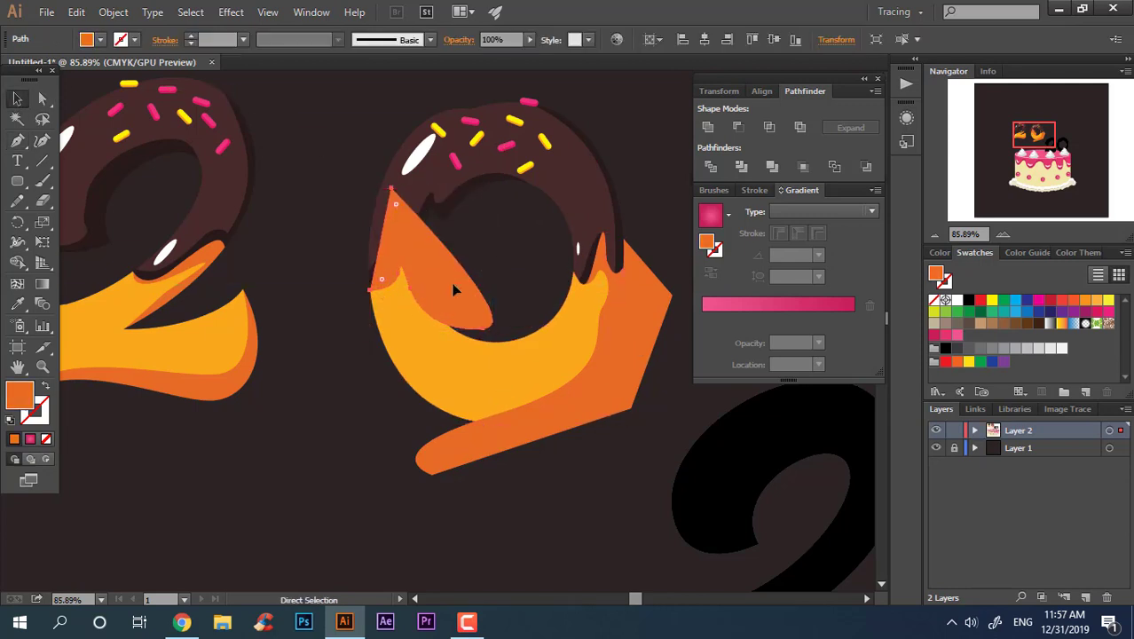
click(451, 283)
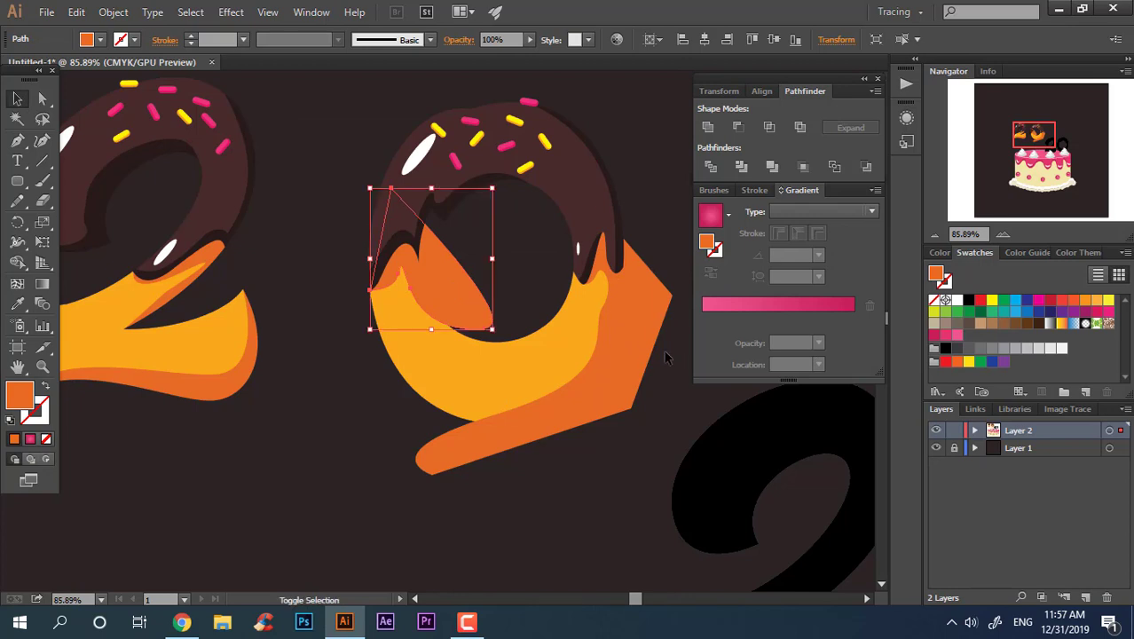
shift+click(524, 360)
click(710, 169)
Step: Ungroup the divided pieces and delete the leftover outer orange piece
right_click(586, 330)
click(632, 425)
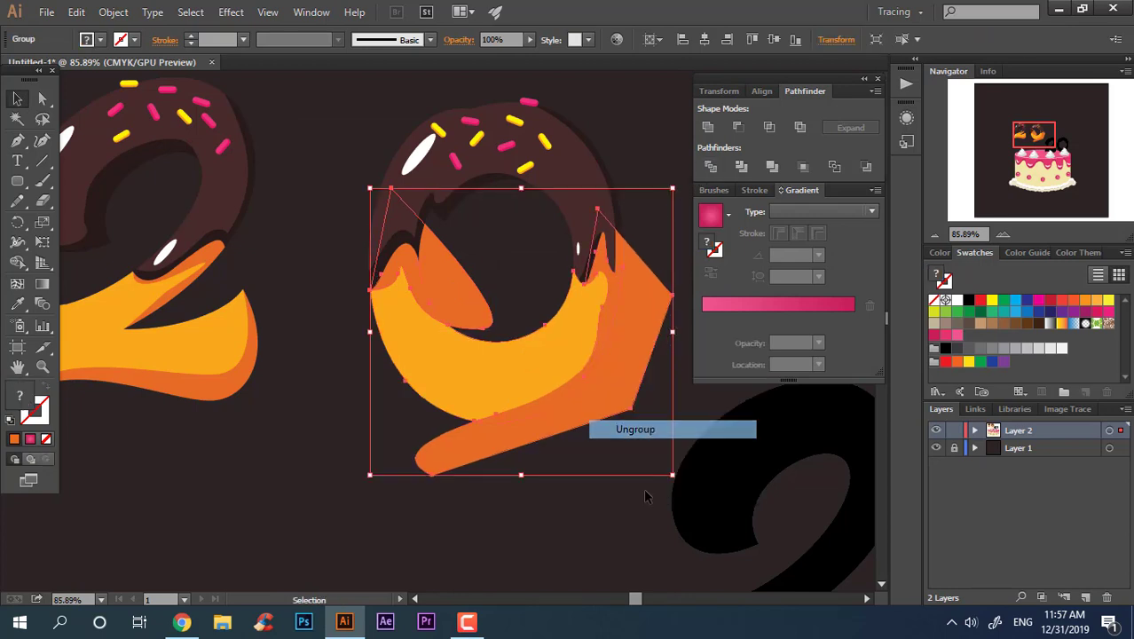
click(653, 321)
key(Delete)
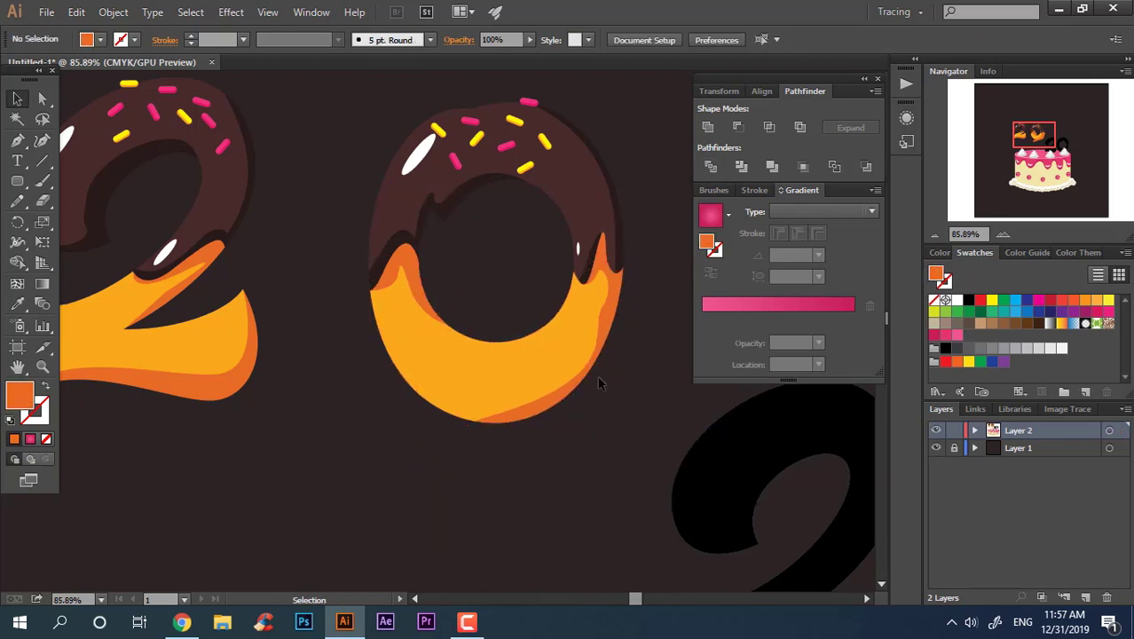
Step: Alt-drag a copy of the white highlight onto the 0's lower right
key(z)
alt+click(601, 396)
drag(601, 395, 637, 492)
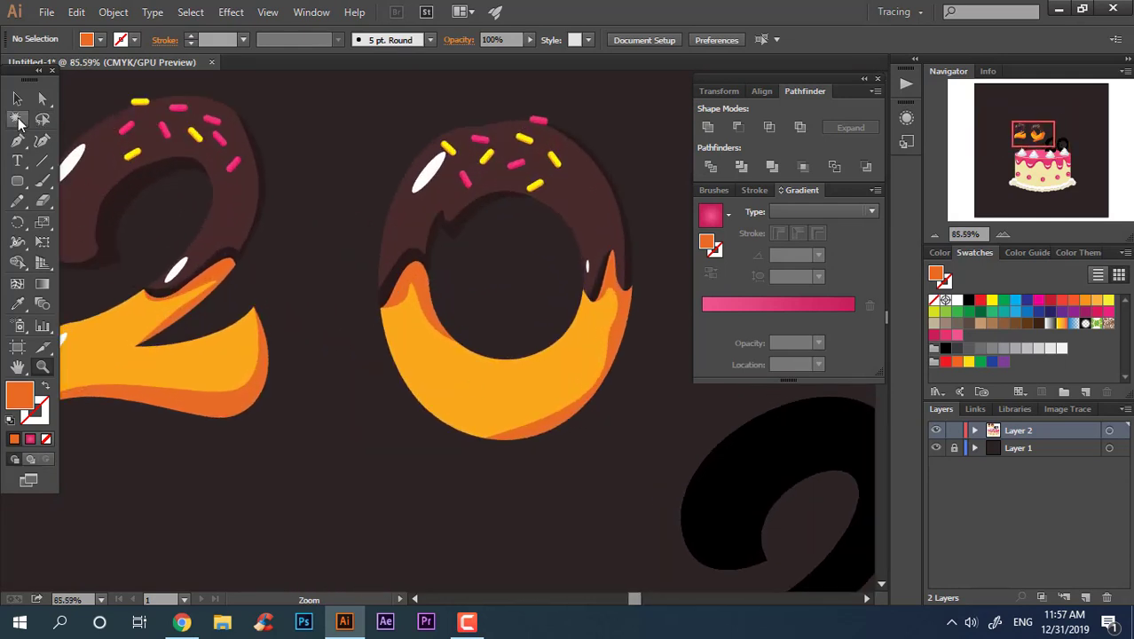
drag(178, 275, 434, 373)
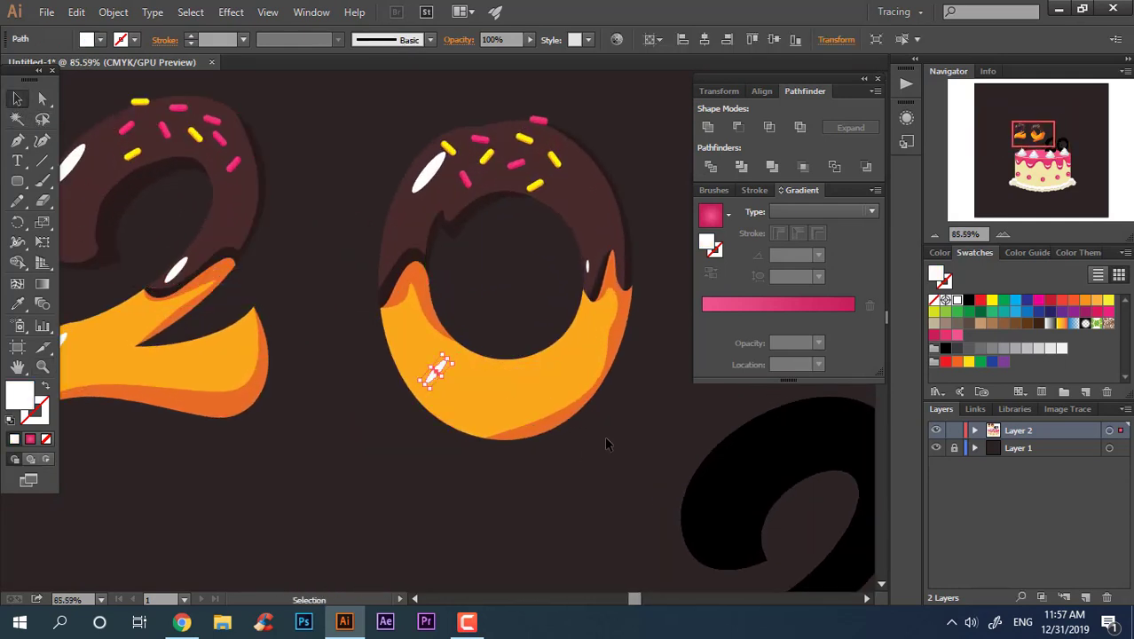
Step: Rotate the copied highlight to follow the curve of the 0
drag(437, 356, 435, 372)
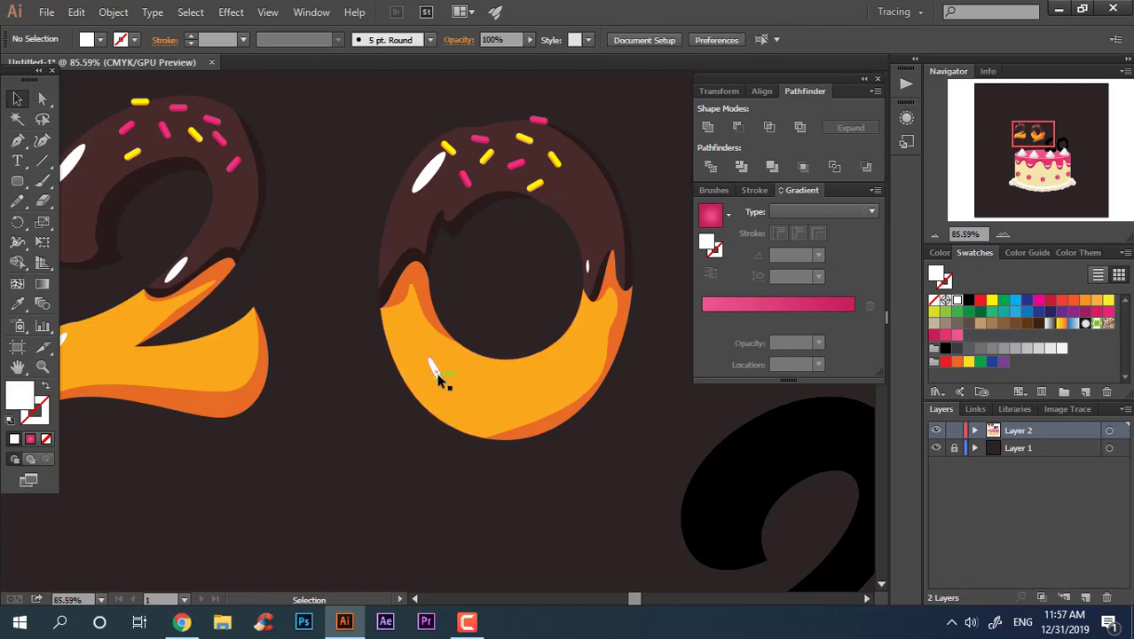
key(z)
scroll(539, 365, down, 3)
scroll(538, 365, up, 2)
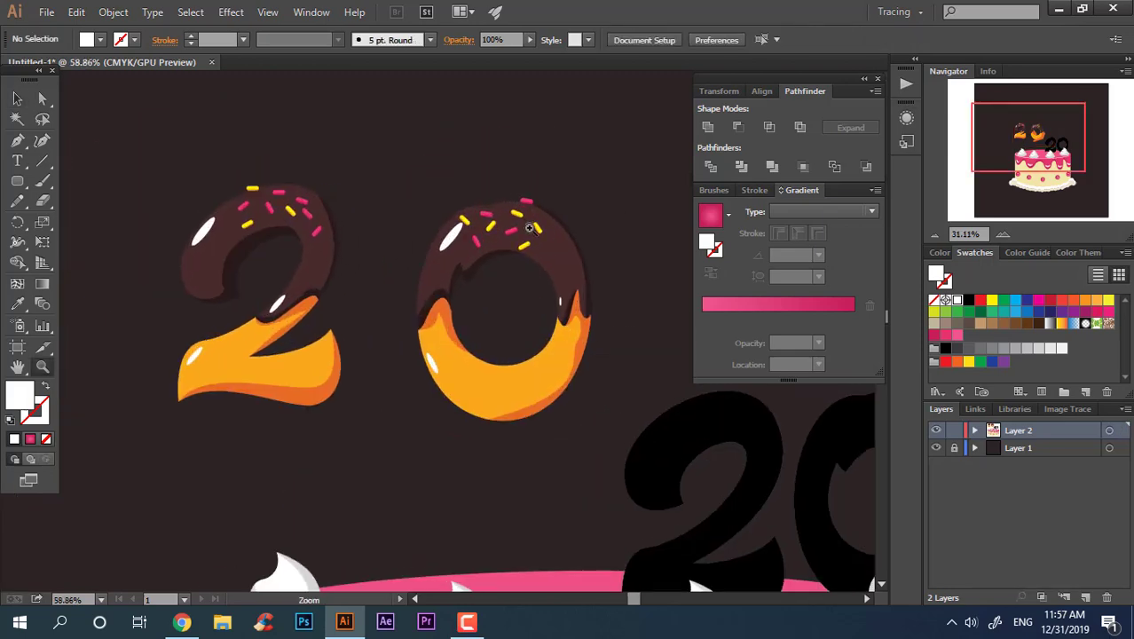
scroll(532, 328, up, 2)
scroll(532, 324, up, 1)
key(v)
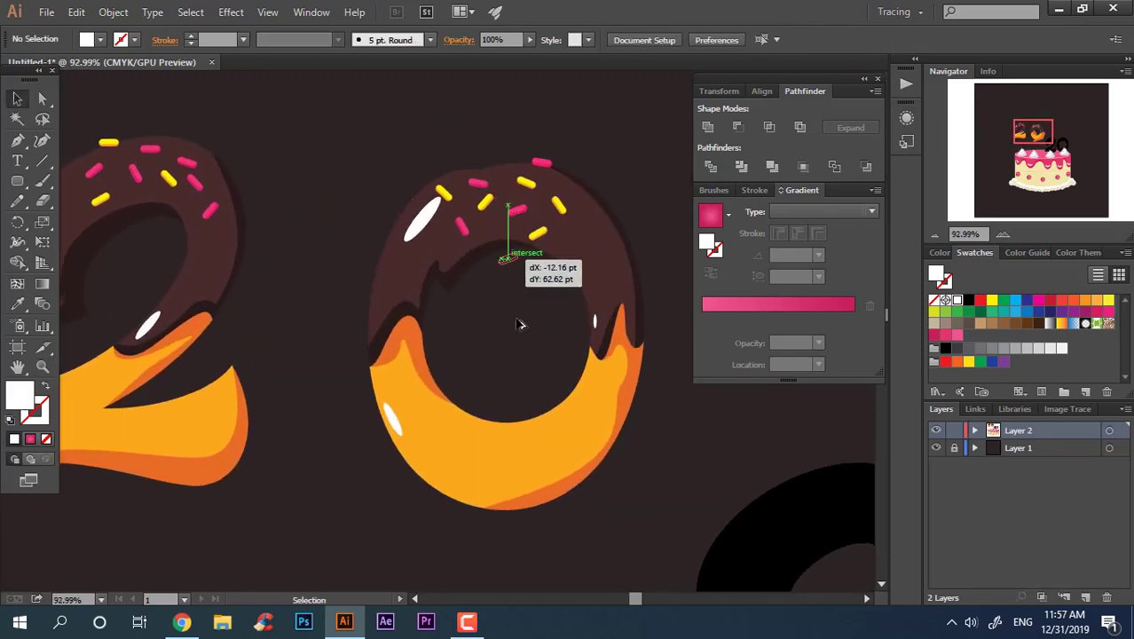
Step: Alt-drag pink sprinkle copies onto the 0 and the 2, rotating the 2's sprinkle
mouse_move(518, 322)
mouse_down()
mouse_move(526, 425)
mouse_move(456, 425)
mouse_up()
click(515, 334)
scroll(514, 334, down, 2)
key(z)
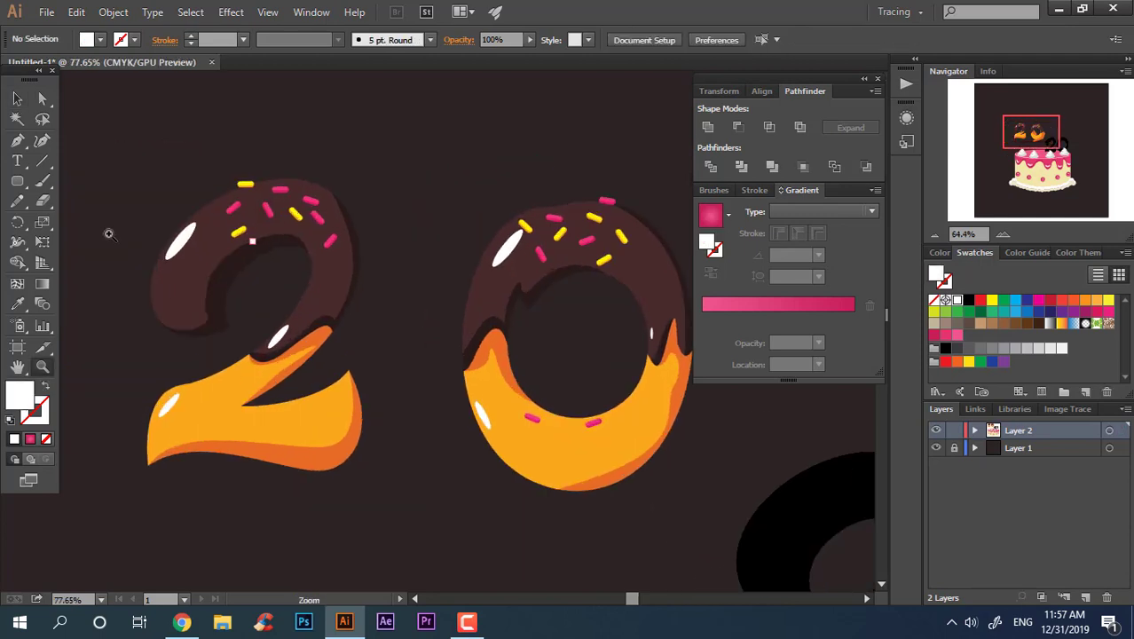
drag(535, 420, 233, 378)
drag(238, 380, 246, 371)
key(ctrl+shift+a)
key(z)
scroll(341, 284, down, 4)
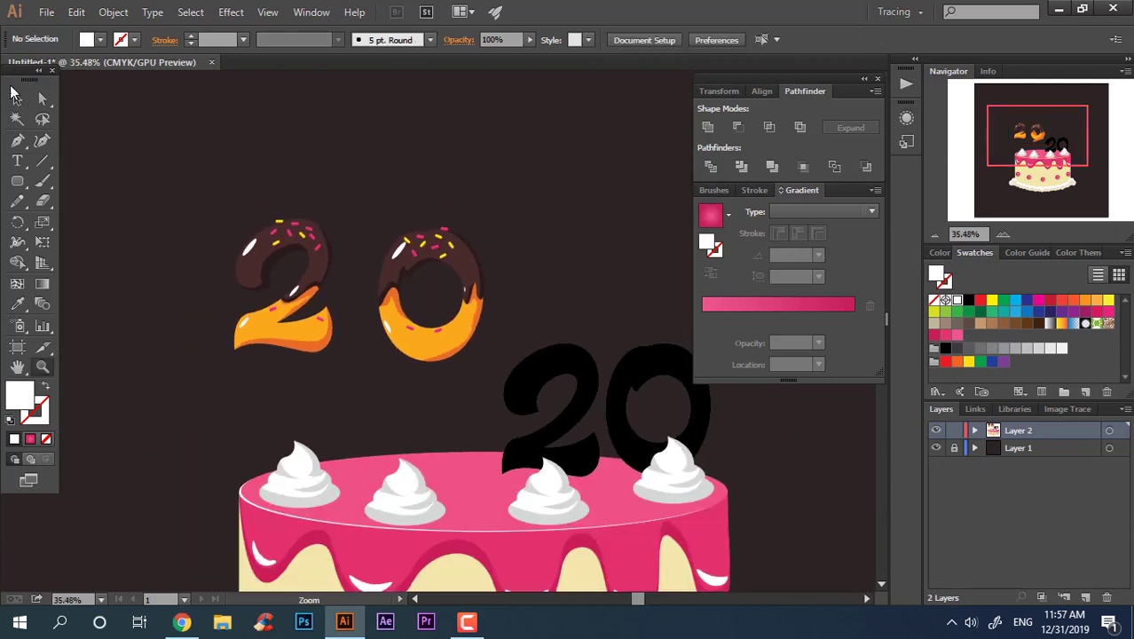
Step: Alt-drag copies of the 2 and the 0 to the right to spell 2020
drag(346, 381, 169, 169)
right_click(294, 269)
click(374, 366)
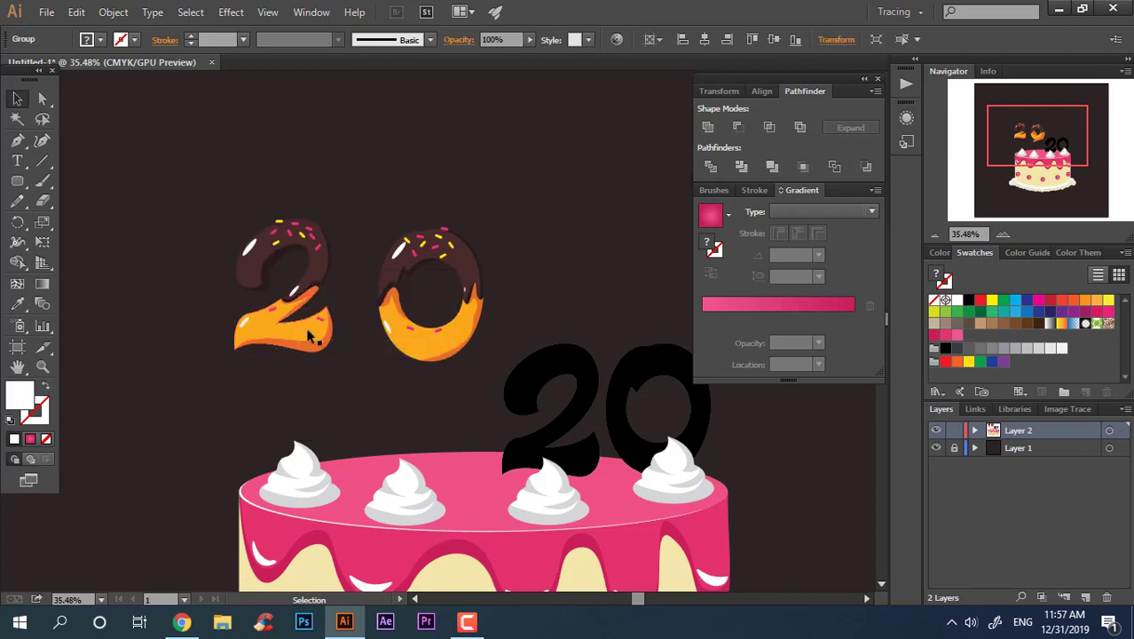
drag(309, 302, 577, 344)
drag(324, 293, 583, 293)
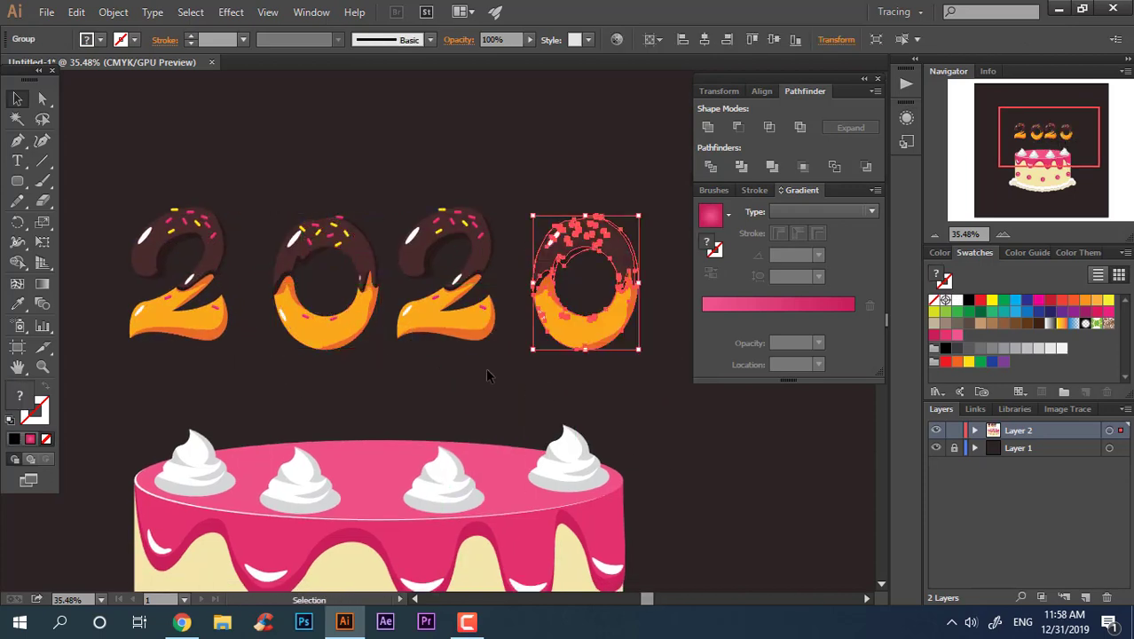
click(185, 210)
Step: Center all four numerals with Align and raise them onto the cake top
key(ctrl+a)
click(774, 42)
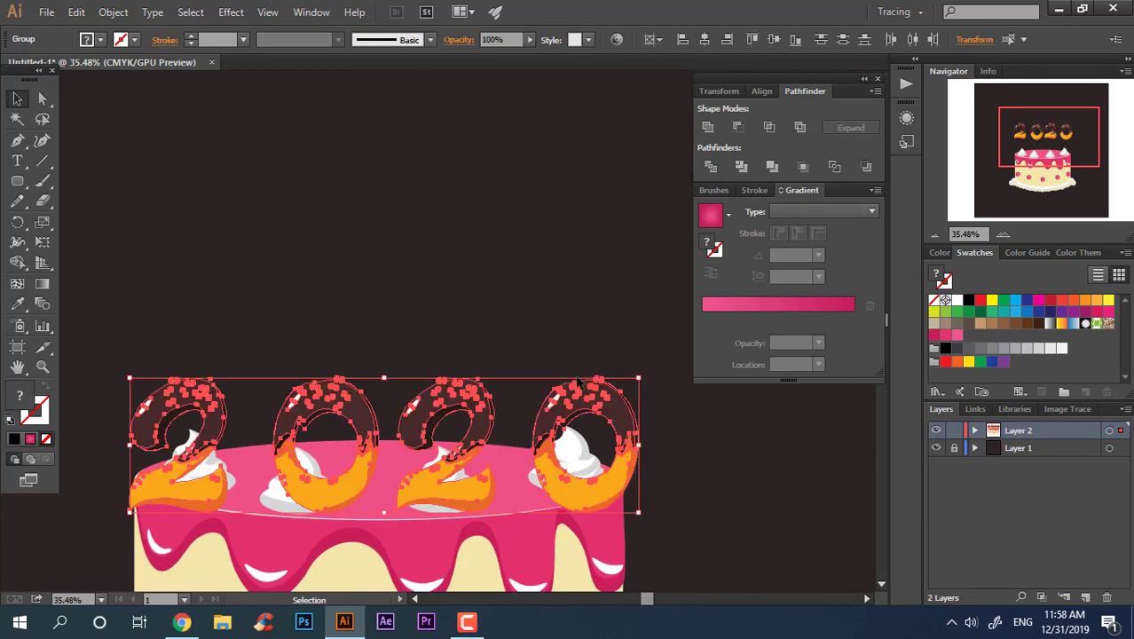
drag(471, 447, 471, 395)
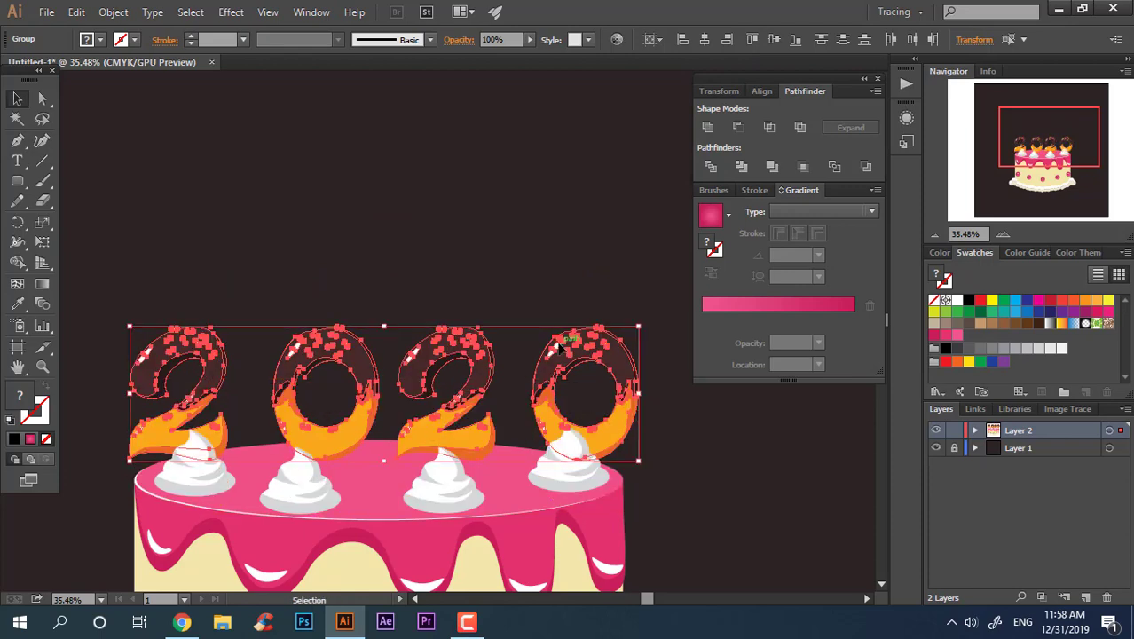
drag(463, 337, 463, 229)
scroll(463, 229, up, 1)
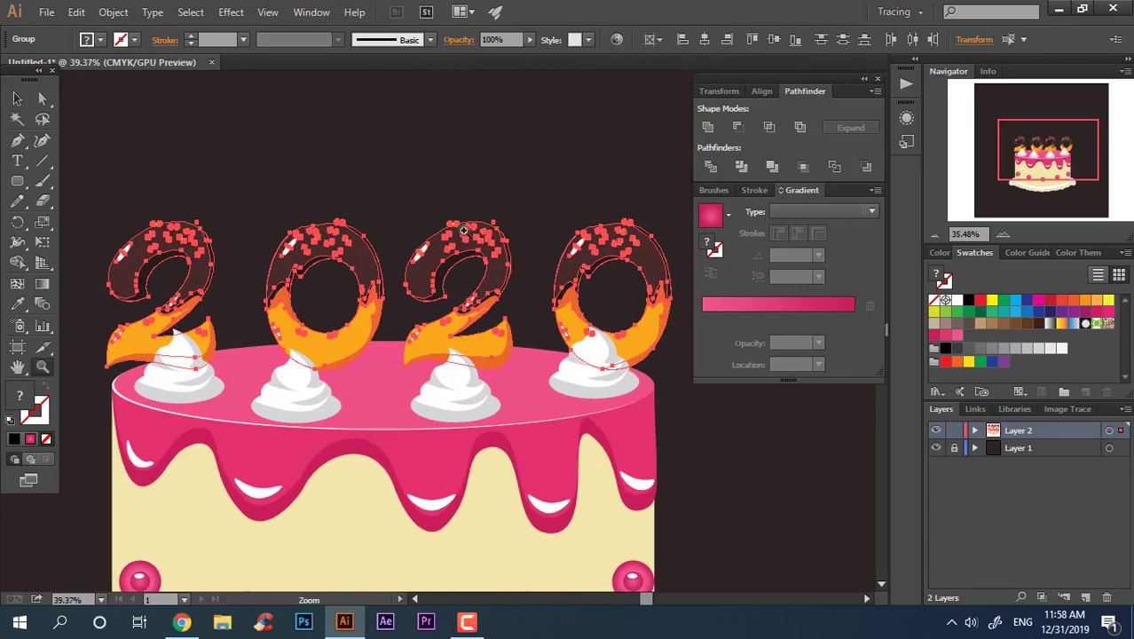
Step: Tighten the numeral spacing: first 2 right, last 0 left, middle 0 and 2 raised
click(18, 98)
click(400, 160)
drag(199, 293, 240, 292)
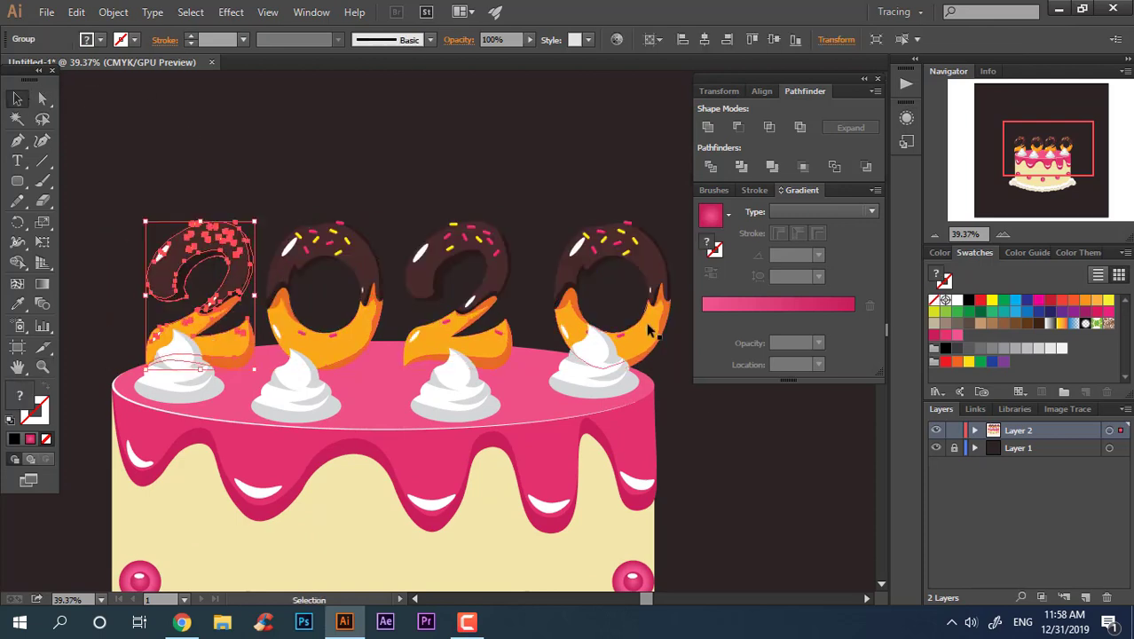
mouse_move(650, 330)
mouse_down()
mouse_move(585, 330)
mouse_move(516, 309)
mouse_move(527, 293)
mouse_up()
shift+click(453, 266)
click(399, 160)
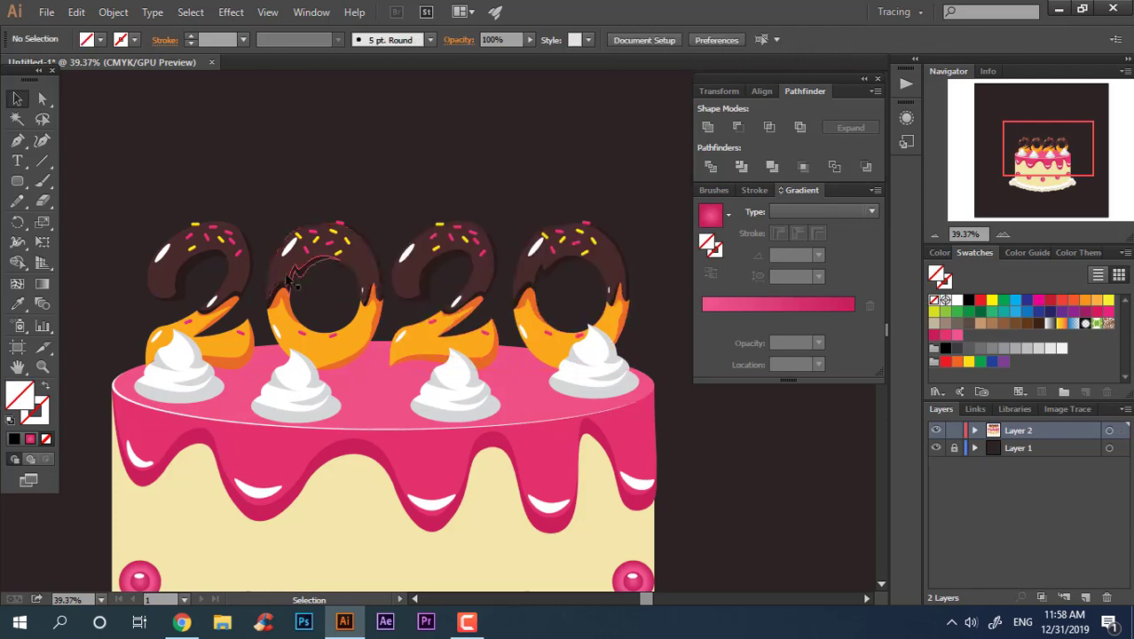
drag(297, 280, 291, 284)
click(410, 317)
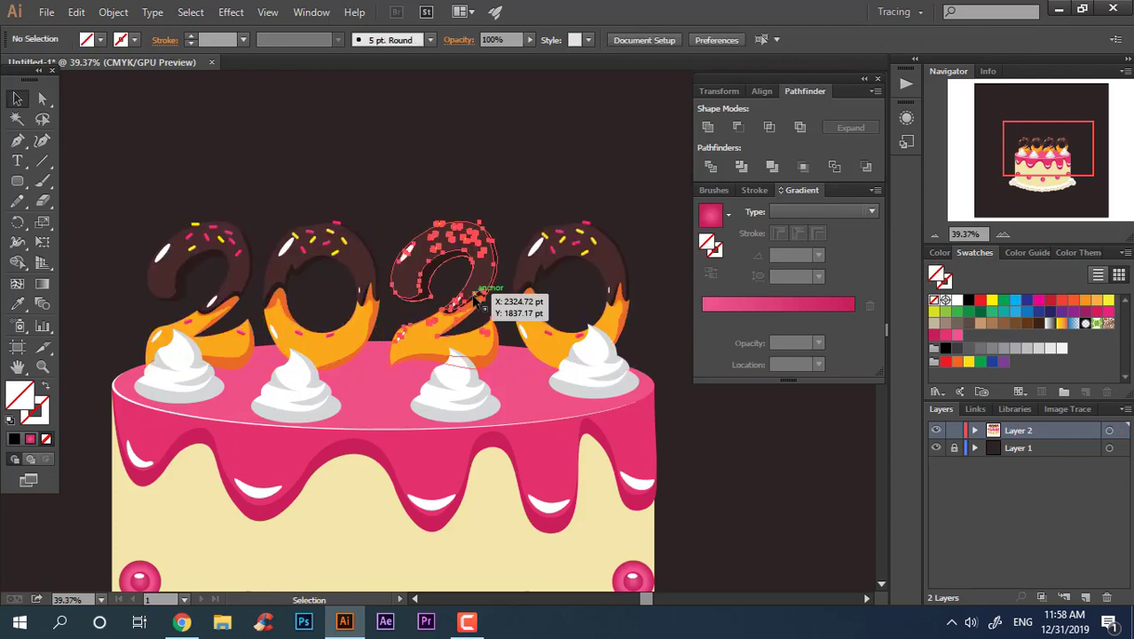
click(457, 293)
shift+click(328, 266)
drag(457, 322, 457, 306)
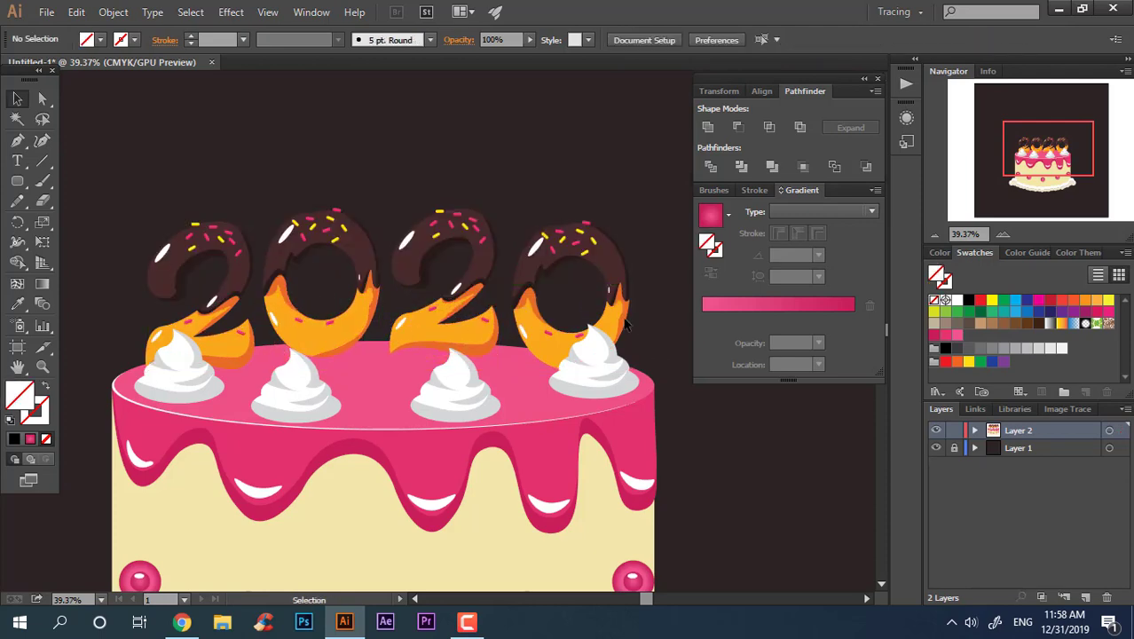
Step: Draw a wide ellipse around the cake's upper tier
scroll(578, 271, down, 2)
click(17, 180)
drag(179, 221, 665, 393)
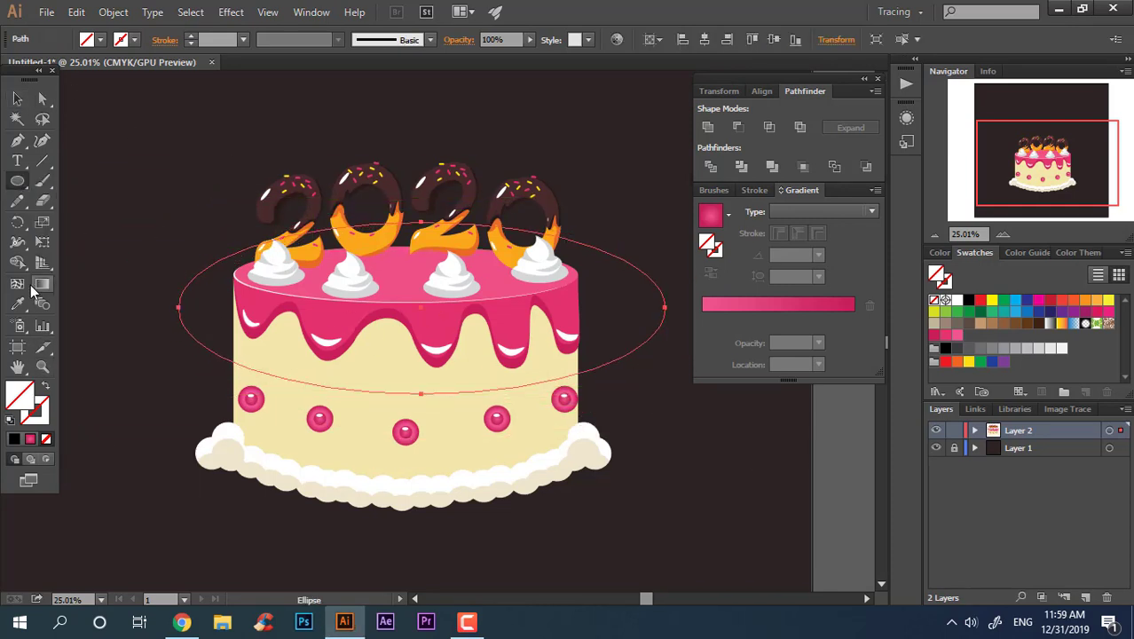
Step: Make the ellipse a dark chocolate brown outline with a 60 pt stroke
click(346, 201)
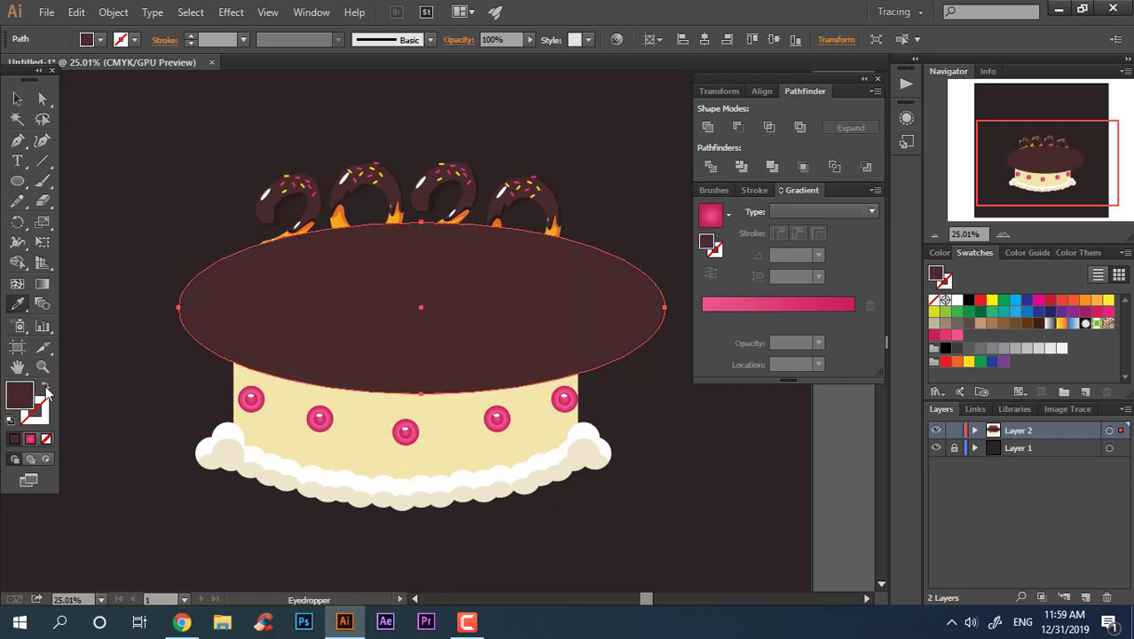
click(45, 388)
text(20)
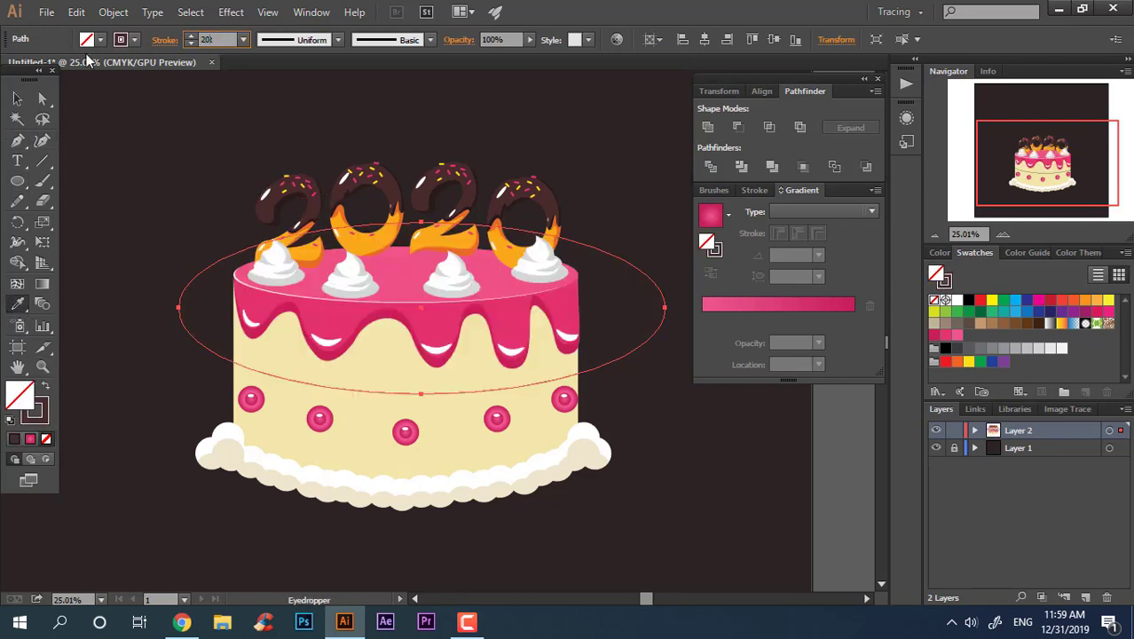
key(Return)
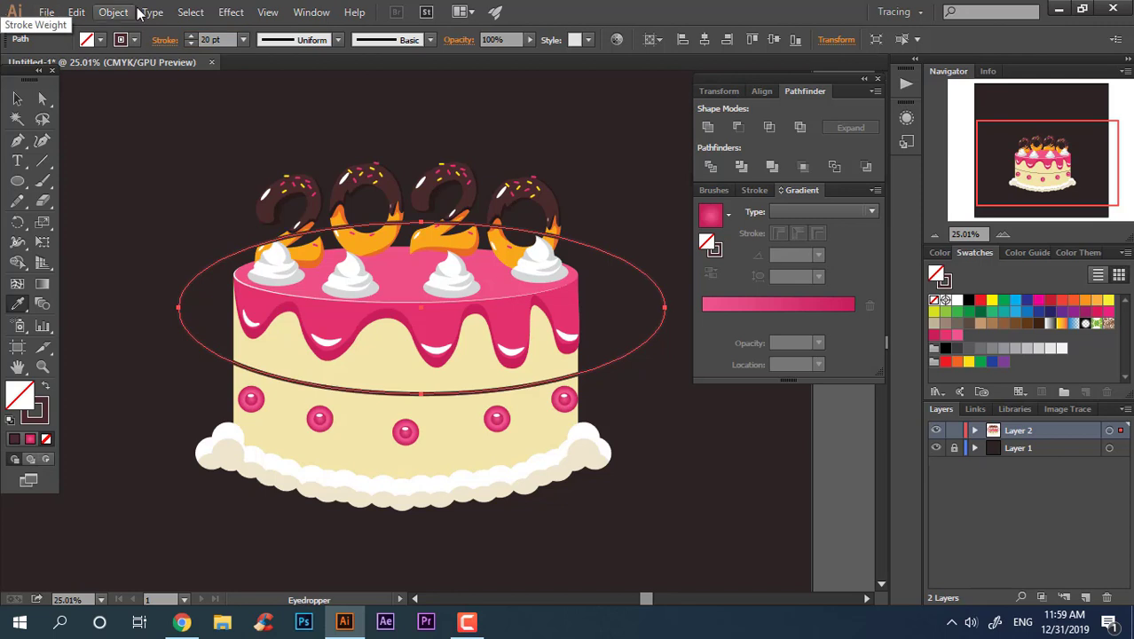
text(60)
key(Return)
key(v)
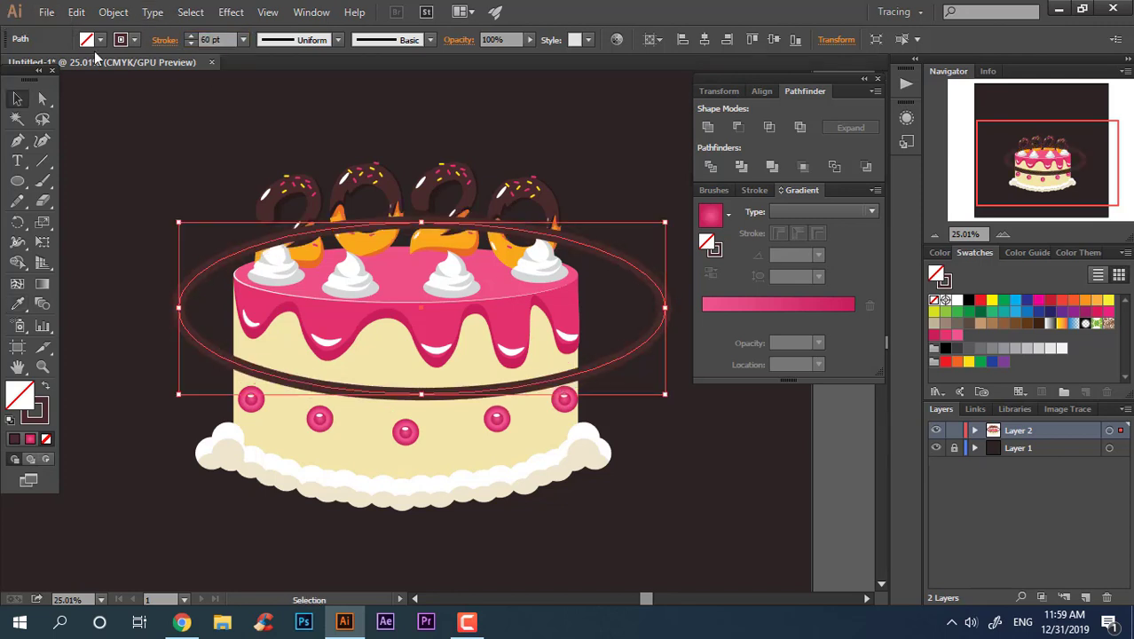
Step: Bend the ellipse's lower edge into a wave with the Curvature tool
click(42, 141)
drag(273, 380, 321, 406)
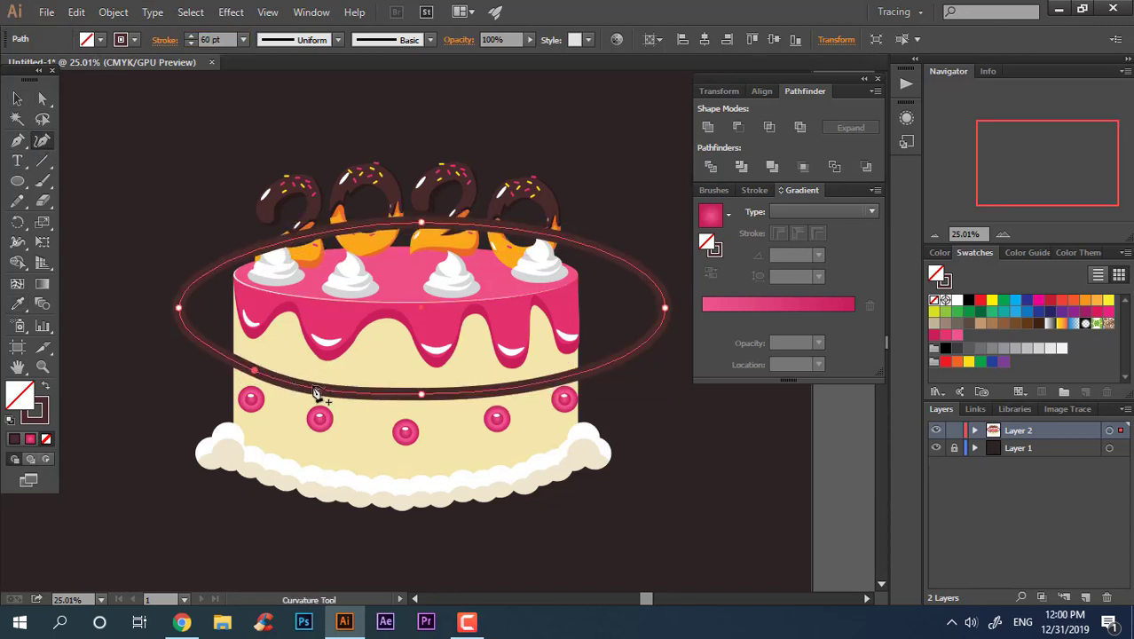
click(346, 366)
mouse_move(346, 367)
mouse_down()
mouse_move(338, 384)
mouse_move(385, 374)
mouse_up()
click(502, 387)
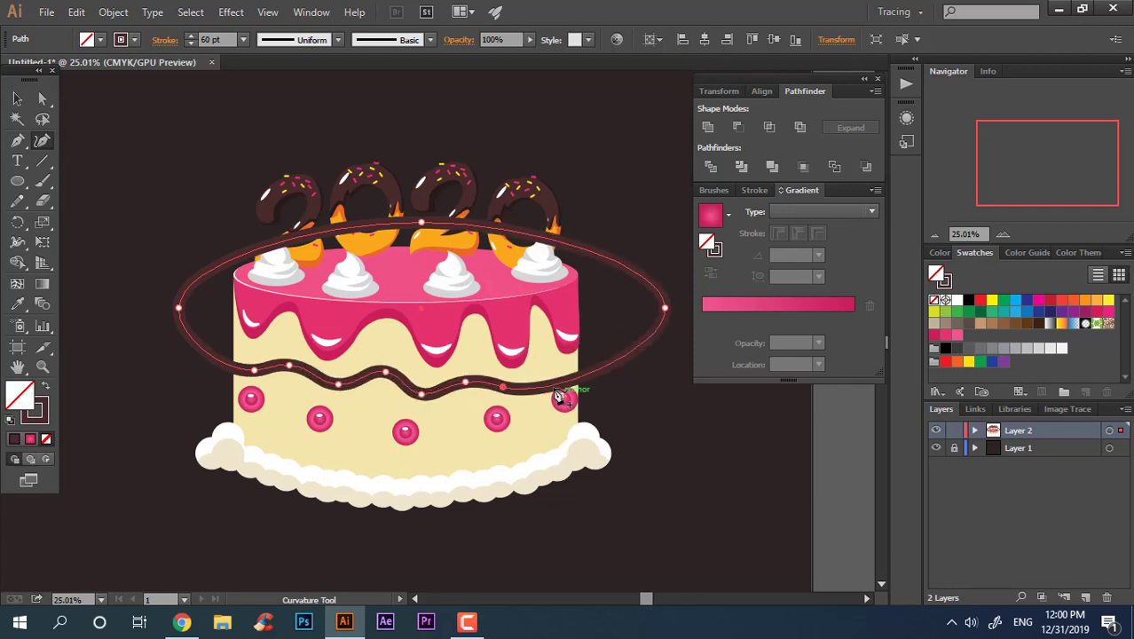
click(550, 363)
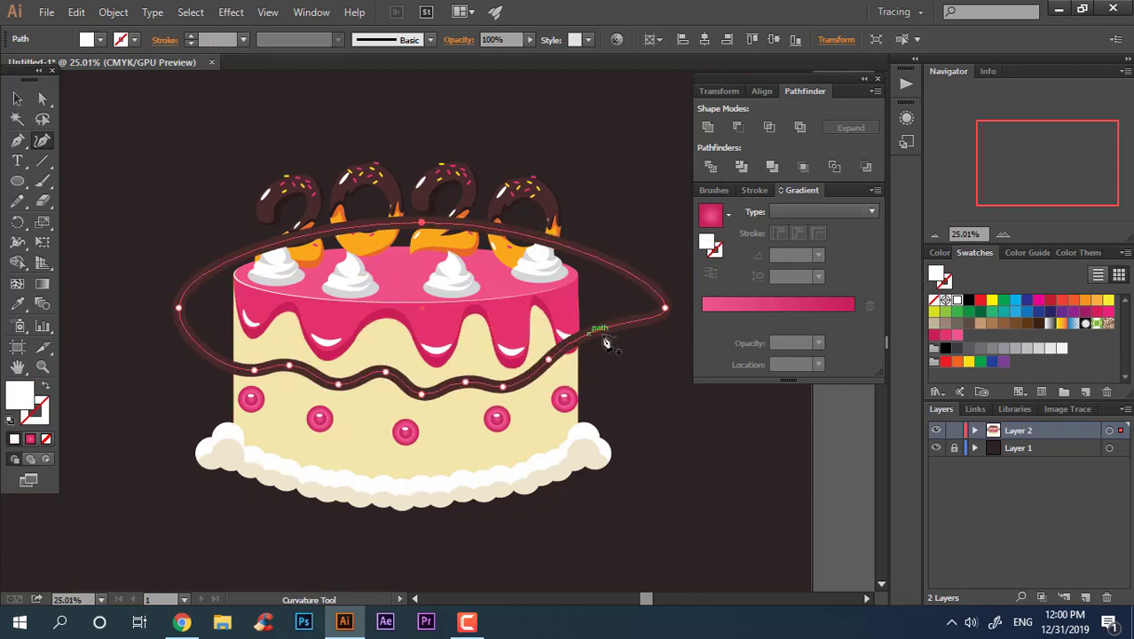
click(580, 371)
key(v)
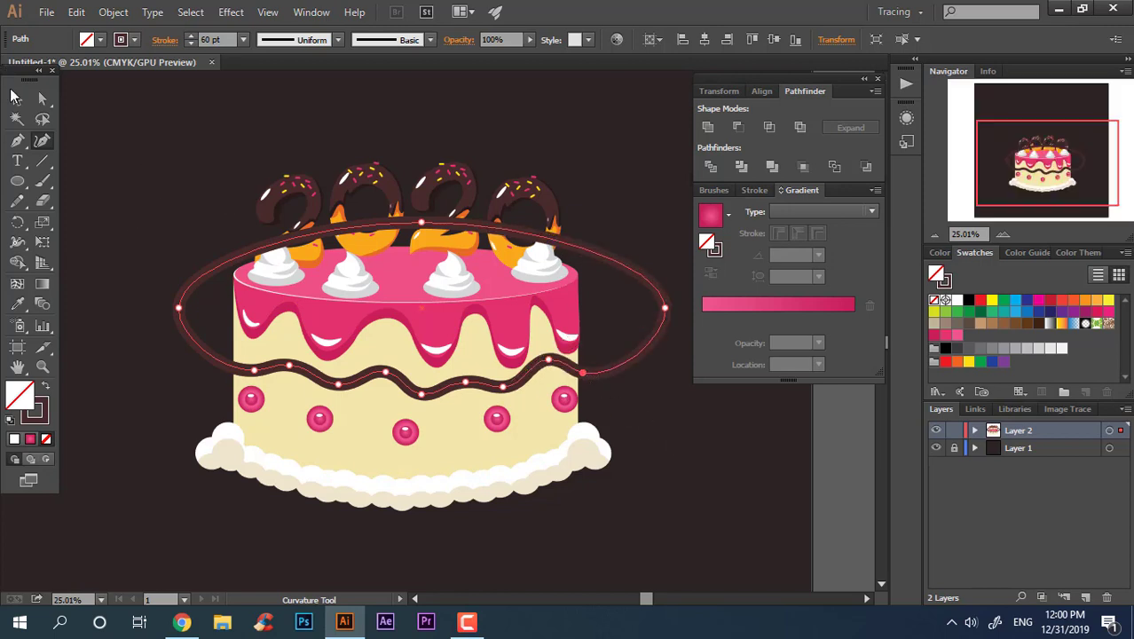
click(600, 373)
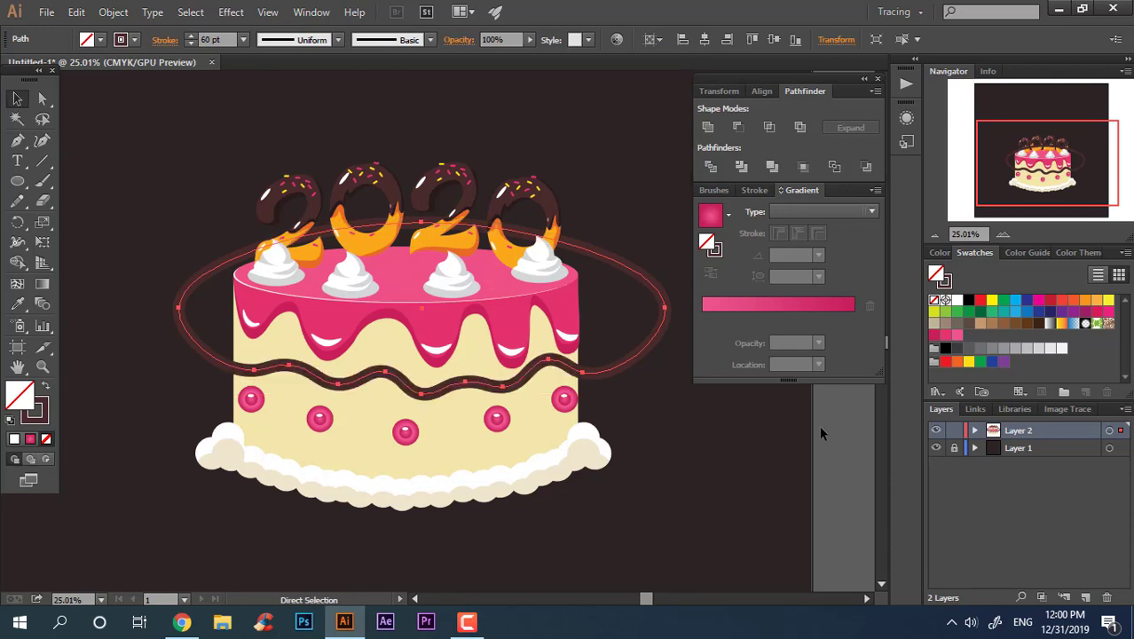
Step: Expand the ring and wave group's strokes into filled shapes via Object > Expand
click(676, 475)
key(a)
click(540, 409)
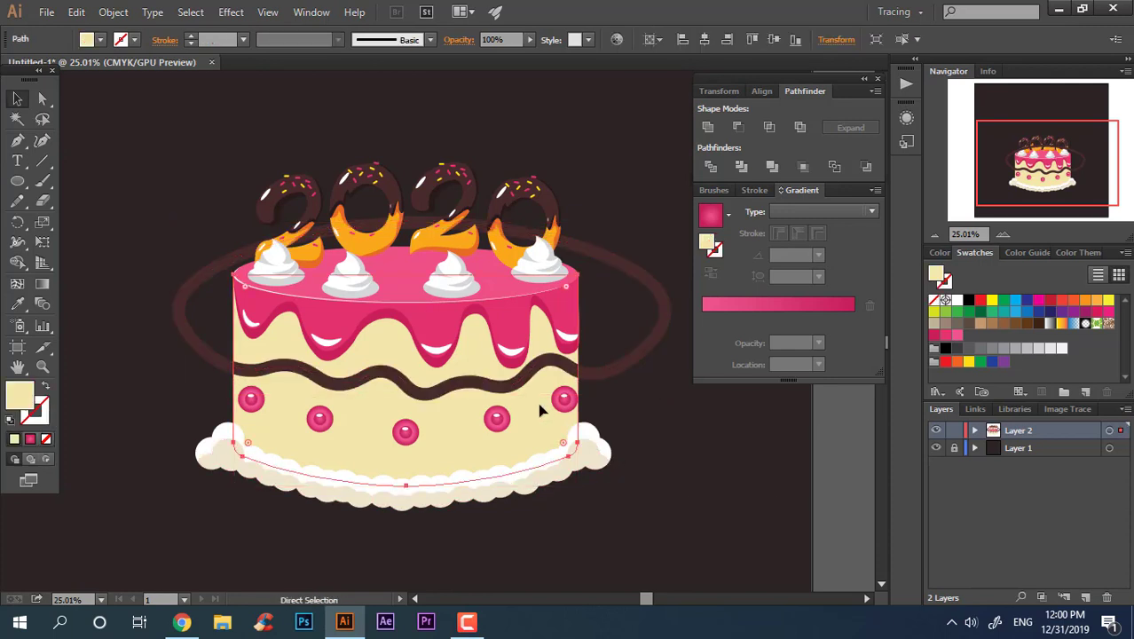
ctrl+click(623, 364)
right_click(652, 332)
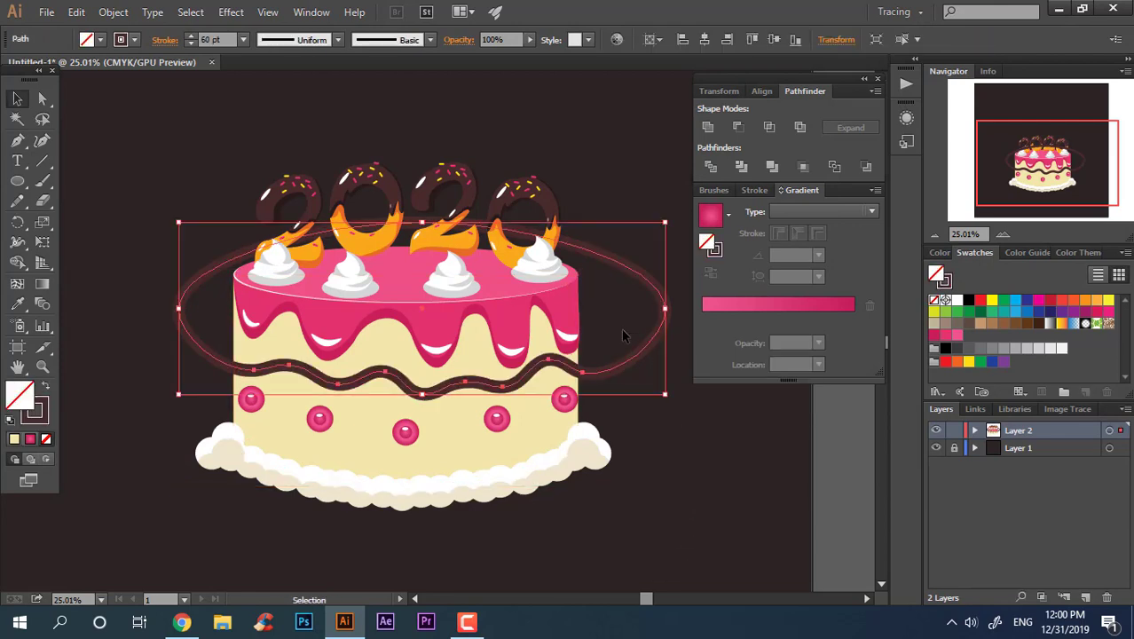
click(113, 11)
click(142, 189)
click(523, 400)
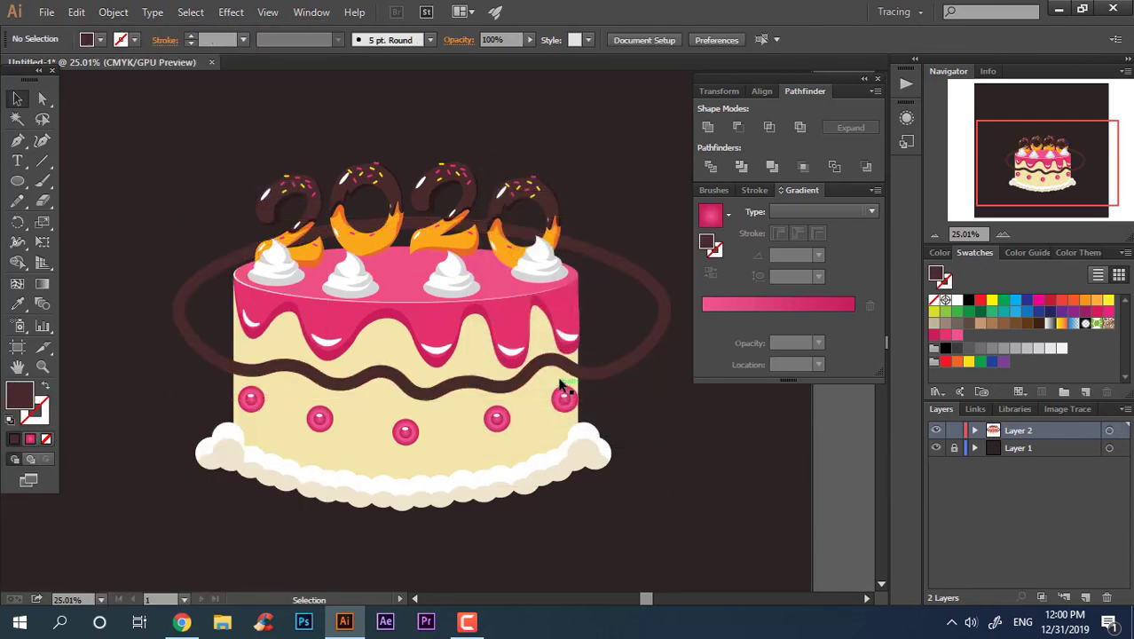
Step: Ungroup the ring from the wave and select the ring alone
click(572, 368)
shift+click(615, 367)
right_click(630, 345)
click(675, 451)
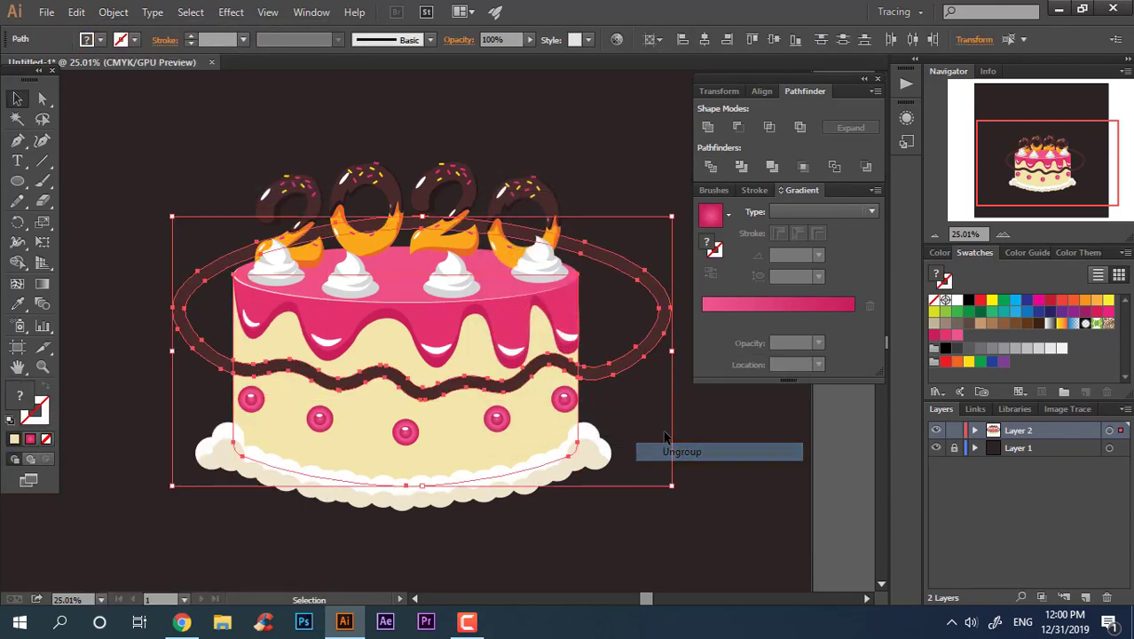
click(641, 340)
Step: Delete the dark ring around the cake
key(Delete)
scroll(594, 389, down, 3)
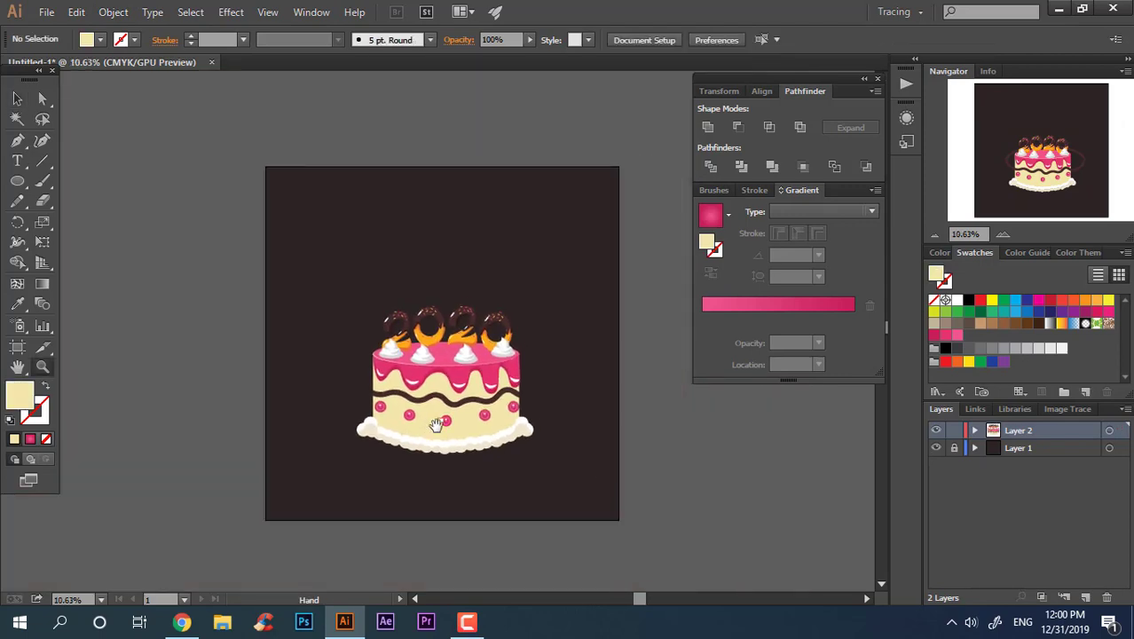
scroll(444, 399, up, 3)
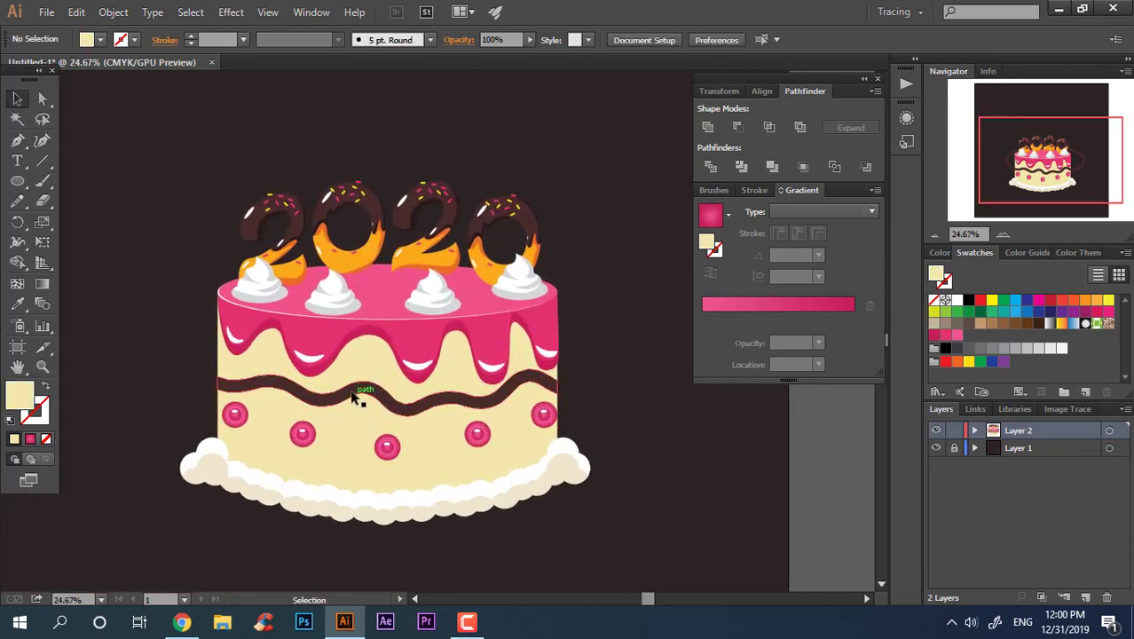
Step: Fill the lower cake body with tan D3A56C, saving the cream and tan colours as swatches
click(351, 446)
key(z)
drag(391, 498, 401, 499)
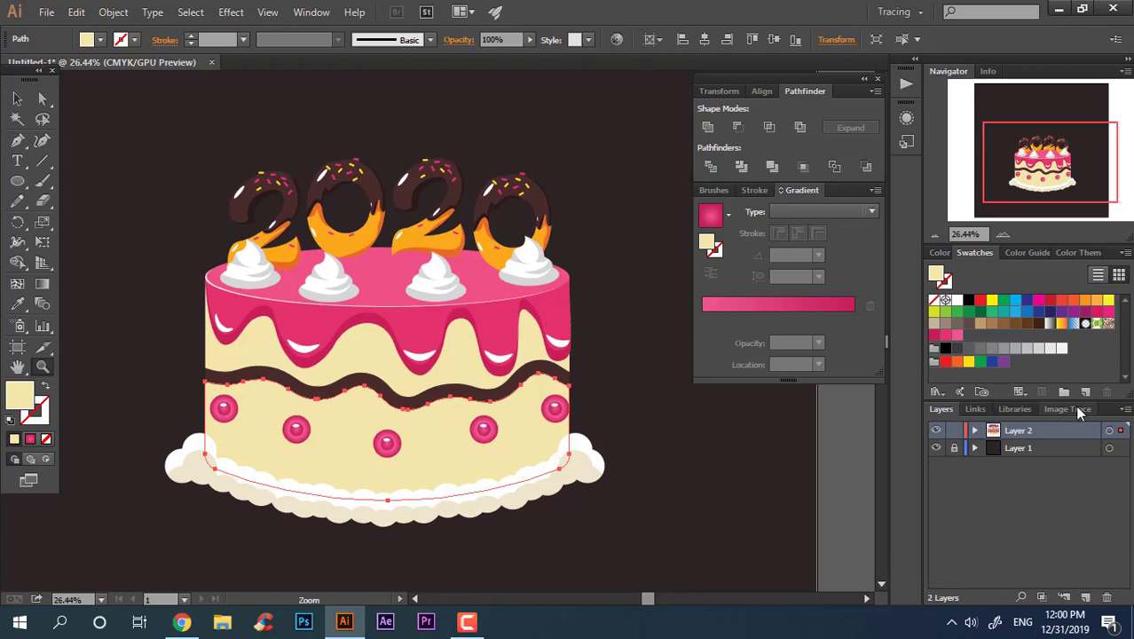
click(1085, 391)
click(561, 410)
double_click(20, 395)
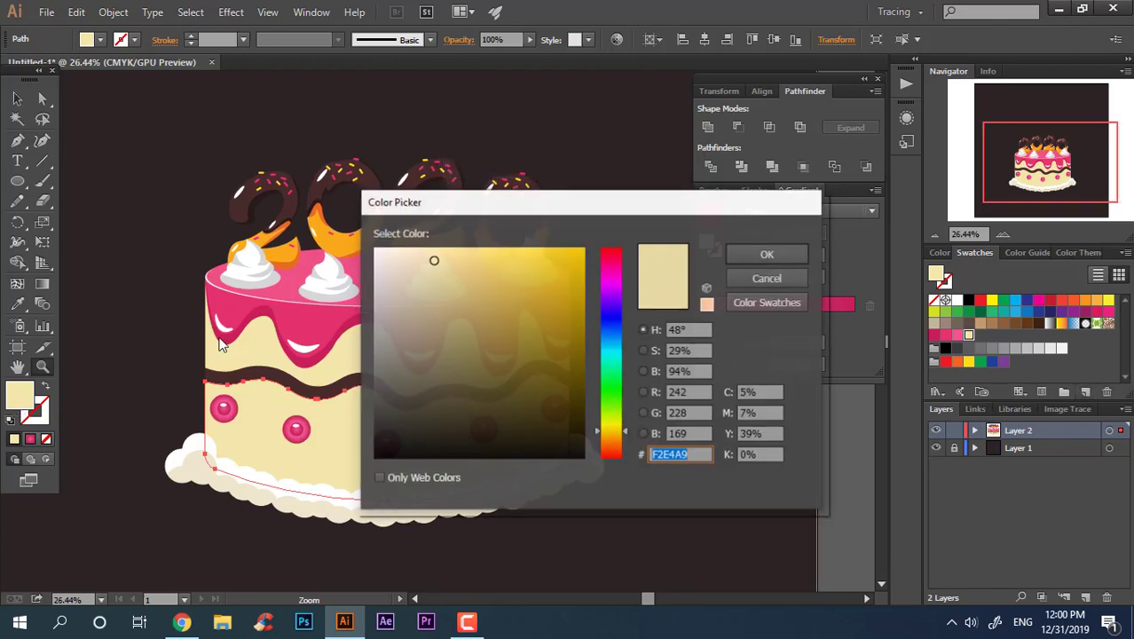
click(465, 279)
click(620, 439)
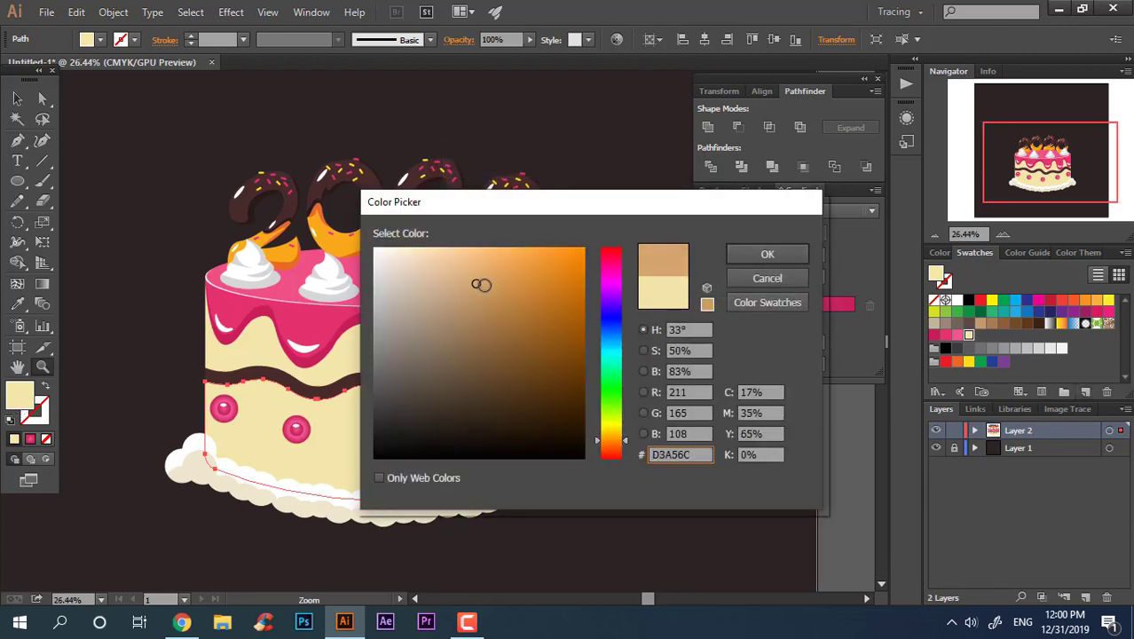
click(766, 254)
click(1085, 391)
click(561, 412)
Step: Apply a radial pink gradient across the upper cake layer
click(655, 428)
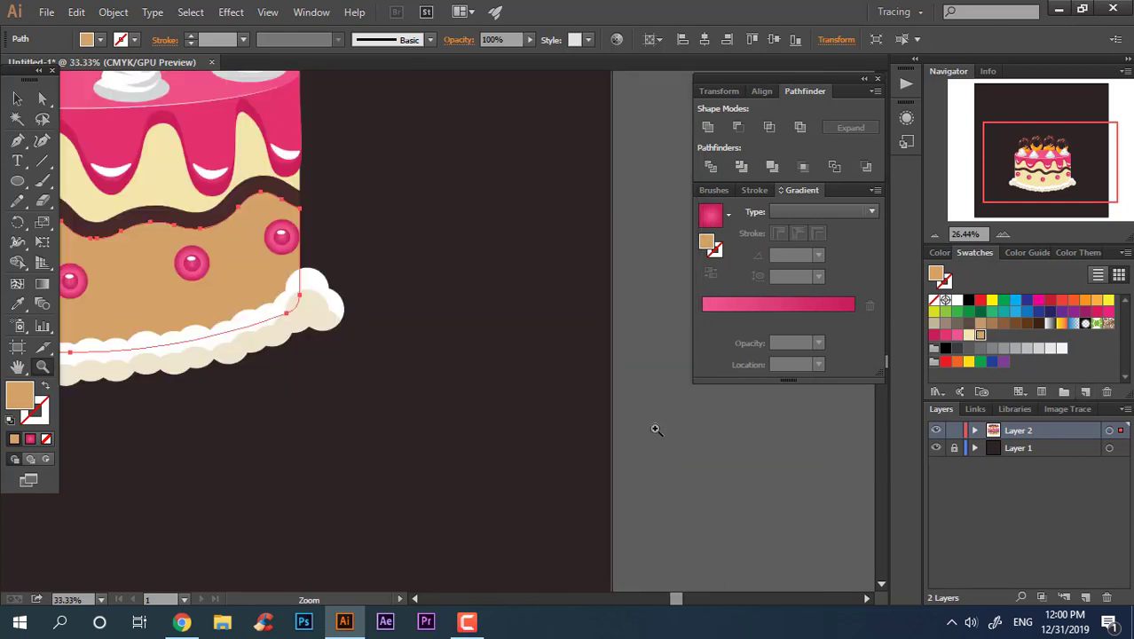
key(ctrl+0)
drag(654, 417, 671, 406)
key(v)
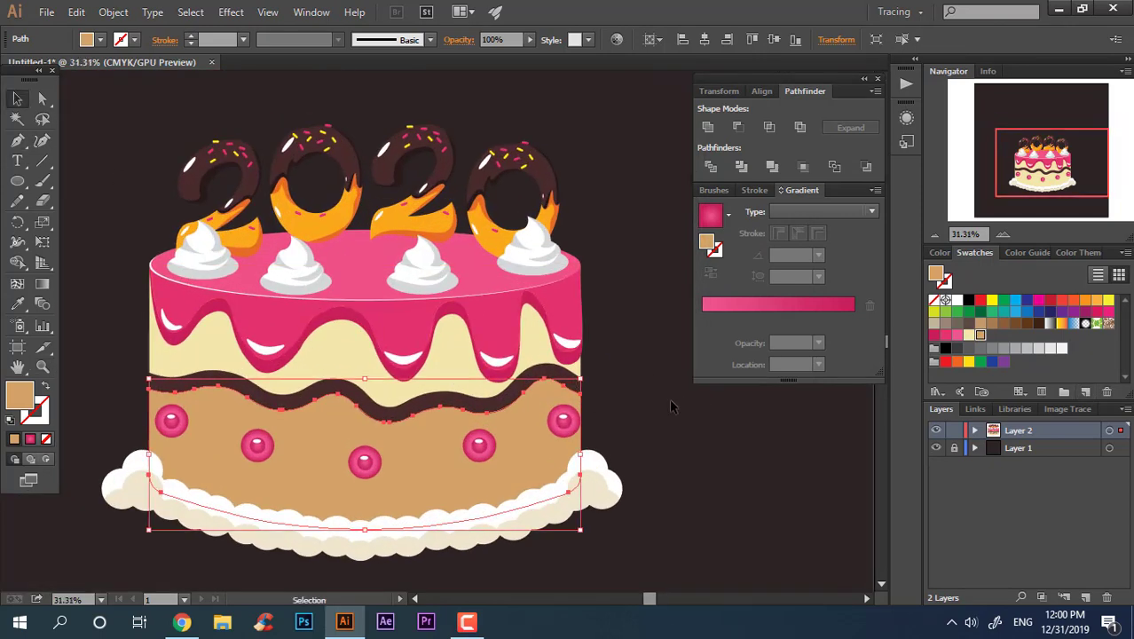
click(670, 407)
key(g)
drag(356, 335, 527, 335)
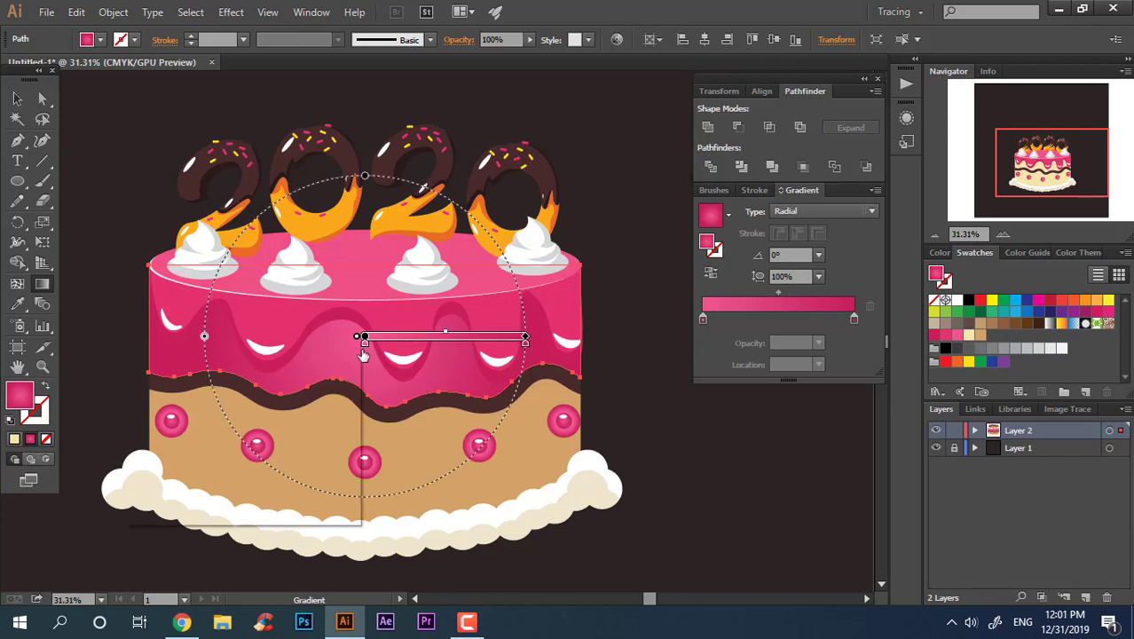
Step: Set the upper cake layer's gradient stops to cream inside and tan outside
click(266, 435)
key(Escape)
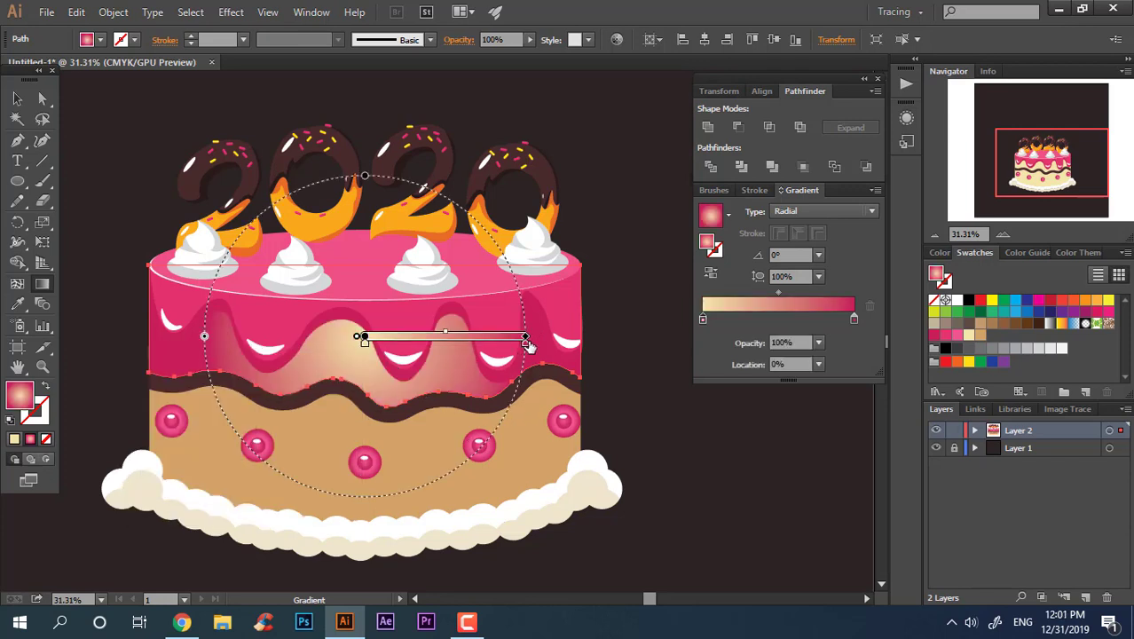
double_click(527, 338)
click(467, 410)
key(Escape)
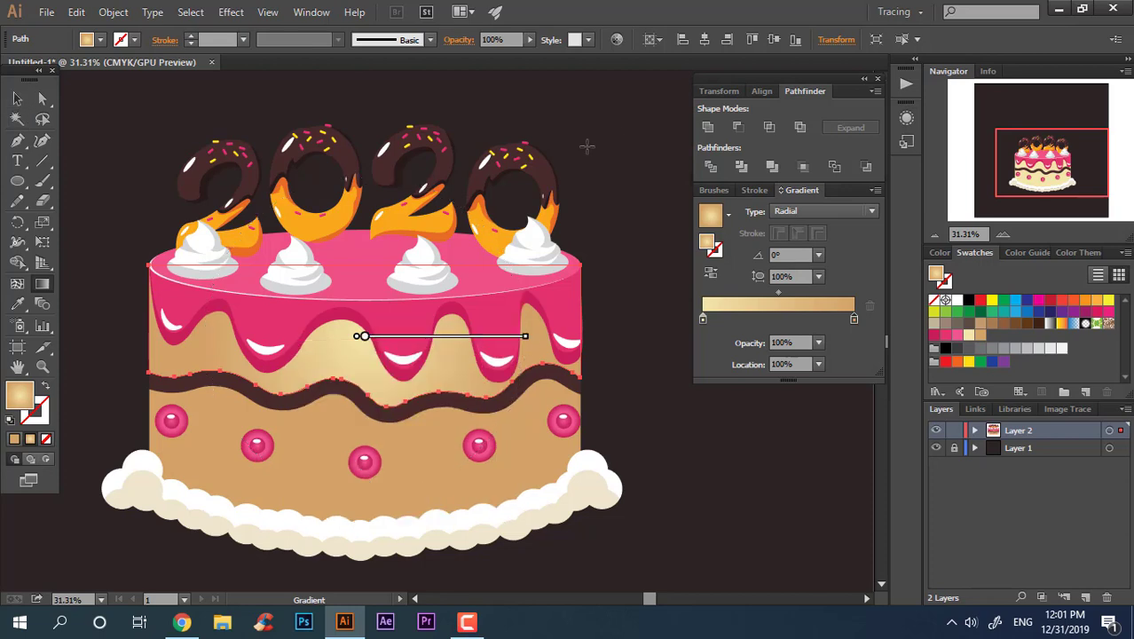
Step: Zoom to the cake and save the wavy band's chocolate colour as a swatch
click(41, 366)
click(229, 357)
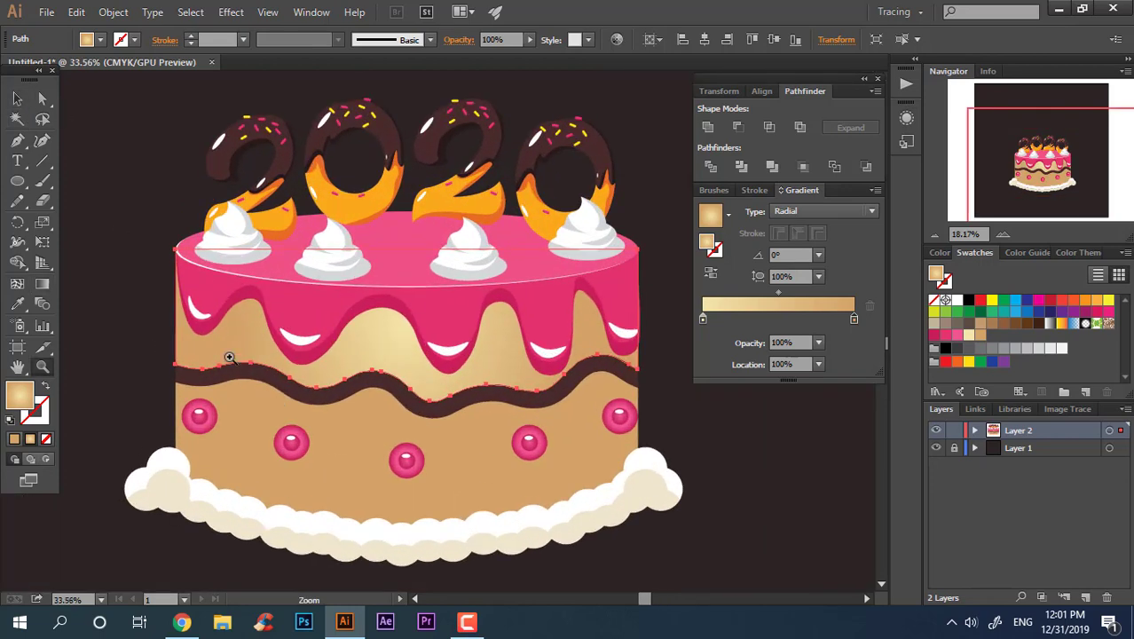
drag(229, 357, 444, 408)
key(v)
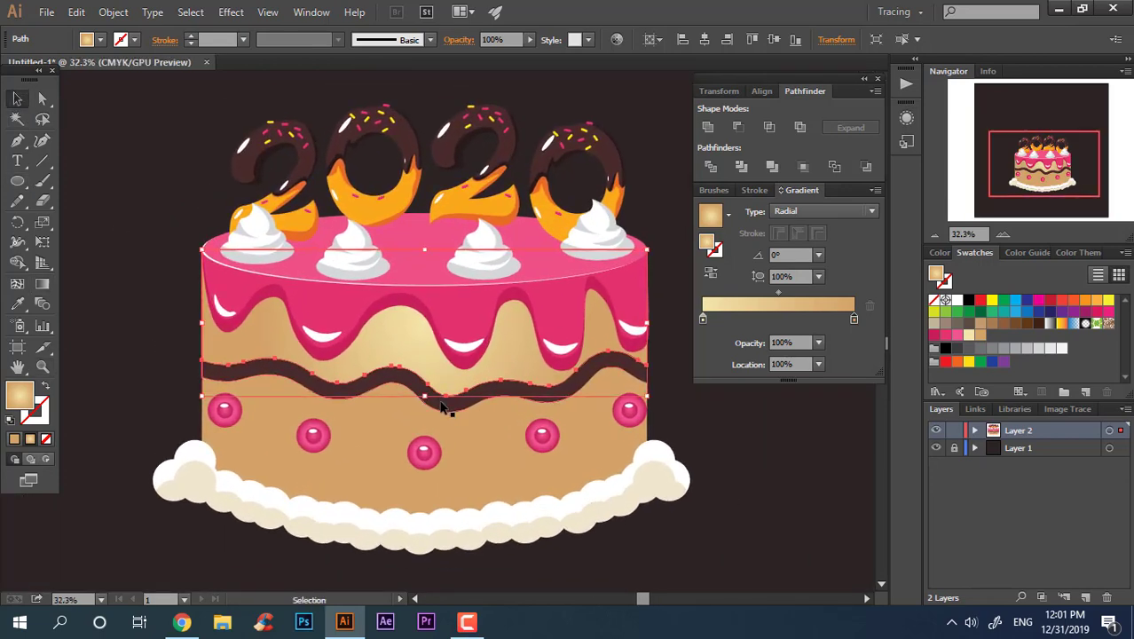
click(444, 404)
click(1085, 391)
click(569, 413)
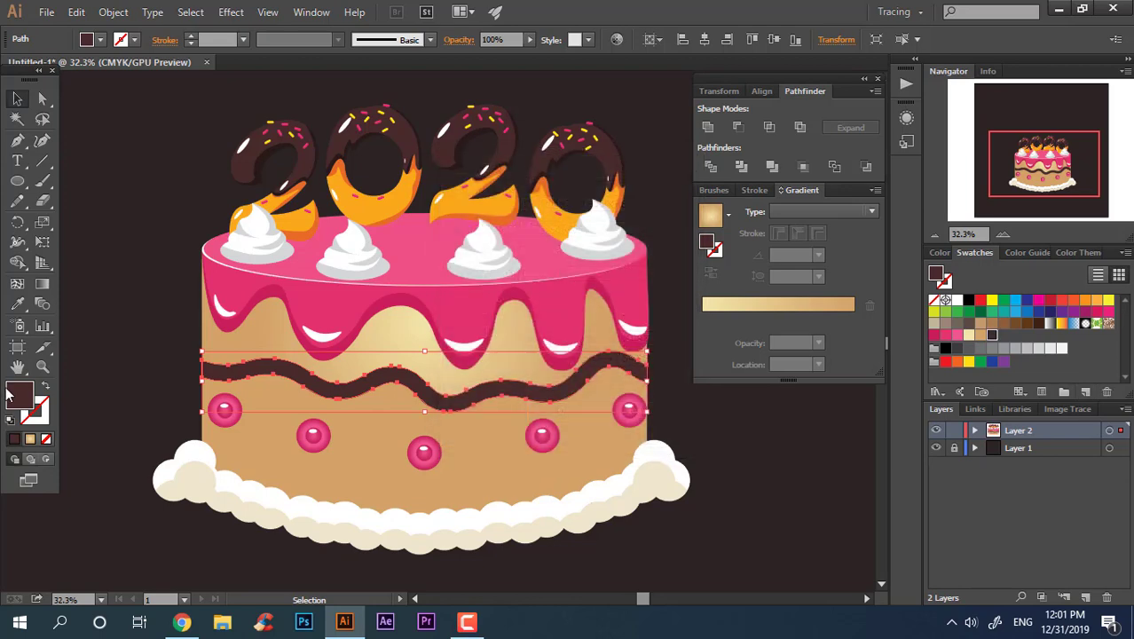
Step: Slightly adjust the band's chocolate fill and save it as a new swatch
double_click(18, 391)
click(458, 412)
click(766, 252)
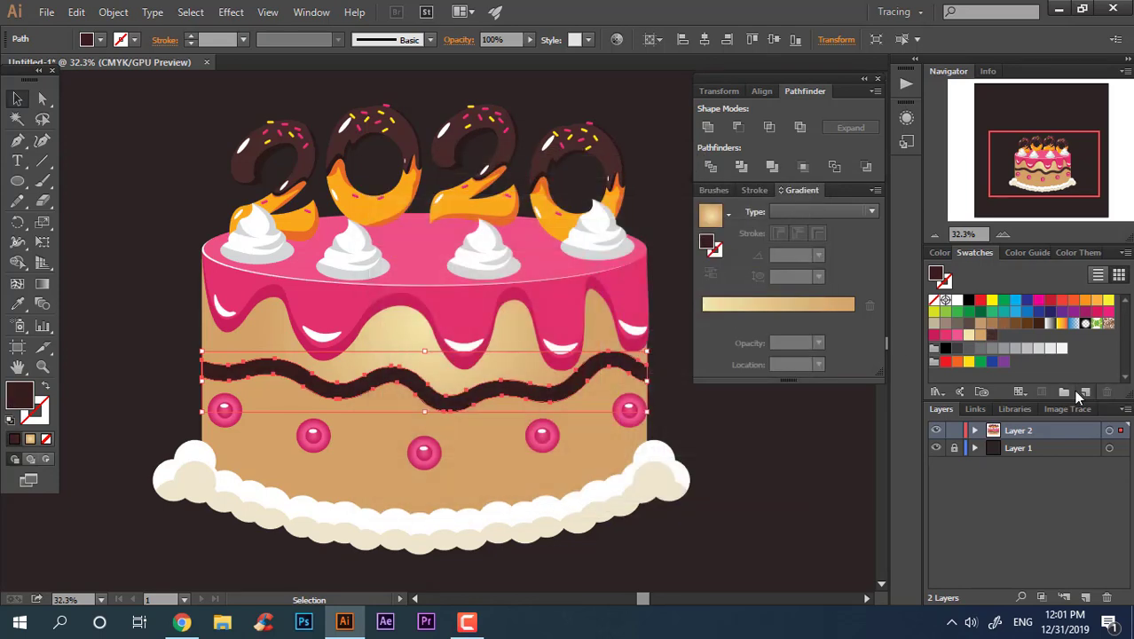
click(1083, 392)
click(571, 413)
click(519, 462)
Step: Give the dark wavy band a shortened linear gradient
key(ctrl+shift+a)
key(z)
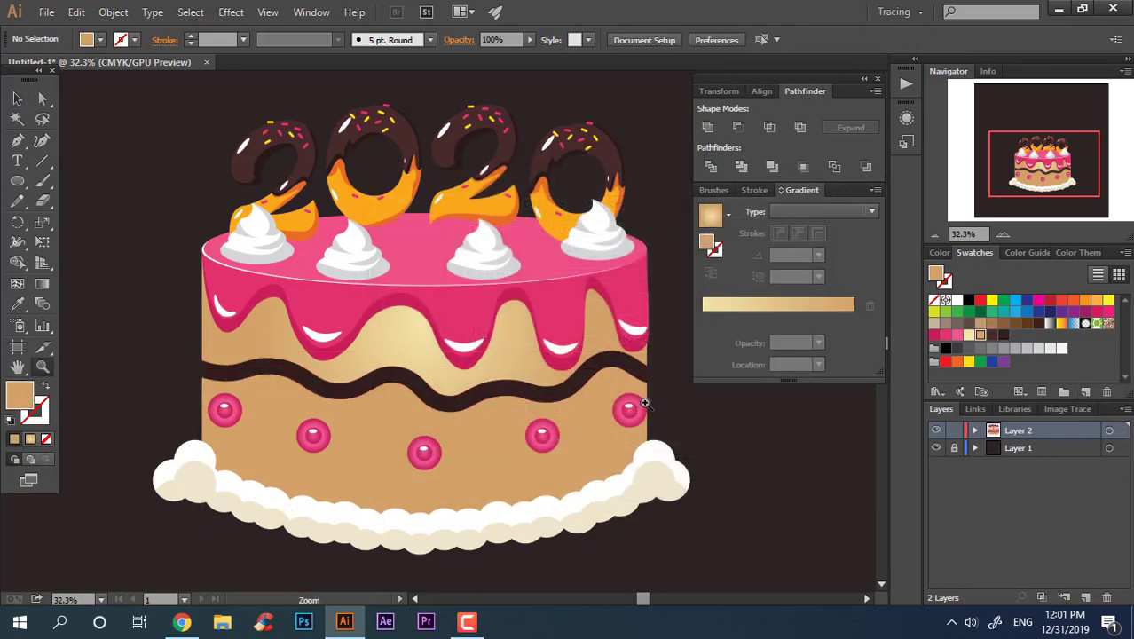
scroll(645, 403, up, 1)
click(355, 378)
key(g)
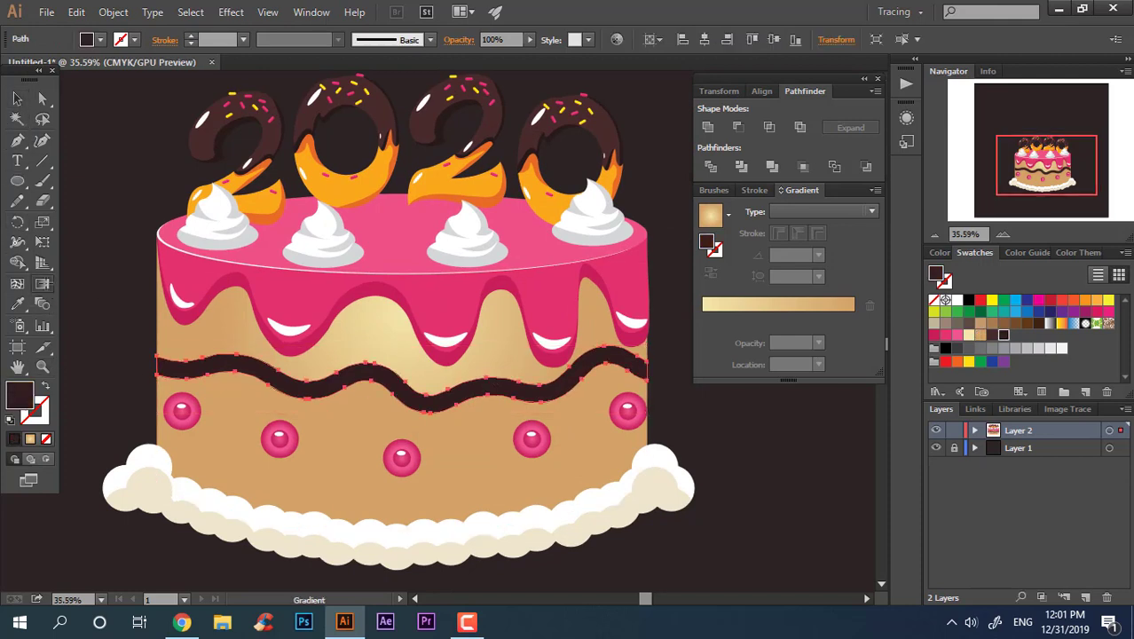
click(825, 211)
click(803, 228)
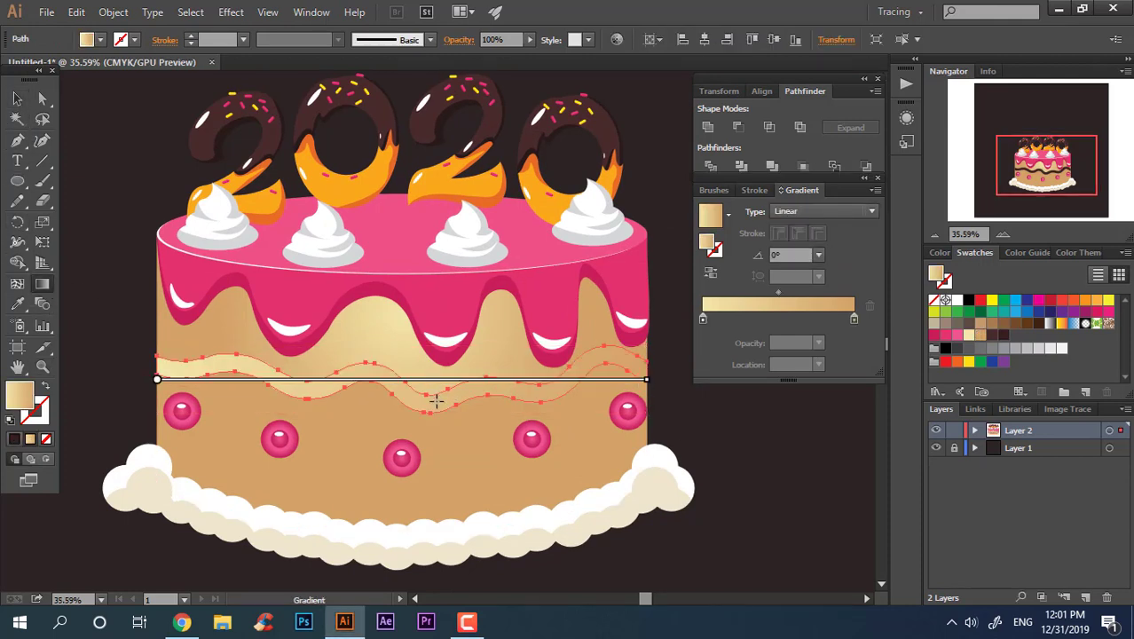
drag(650, 380, 437, 379)
Step: Make the band's gradient vertical with dark brown top and bottom stops
drag(235, 387, 237, 380)
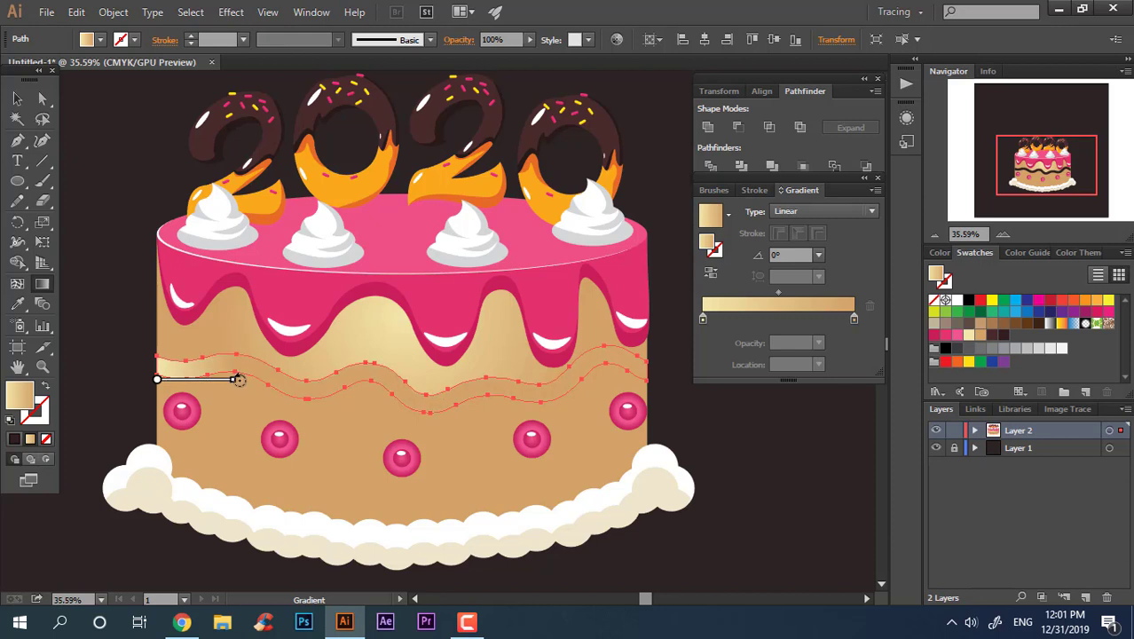
drag(402, 379, 401, 303)
drag(402, 343, 402, 418)
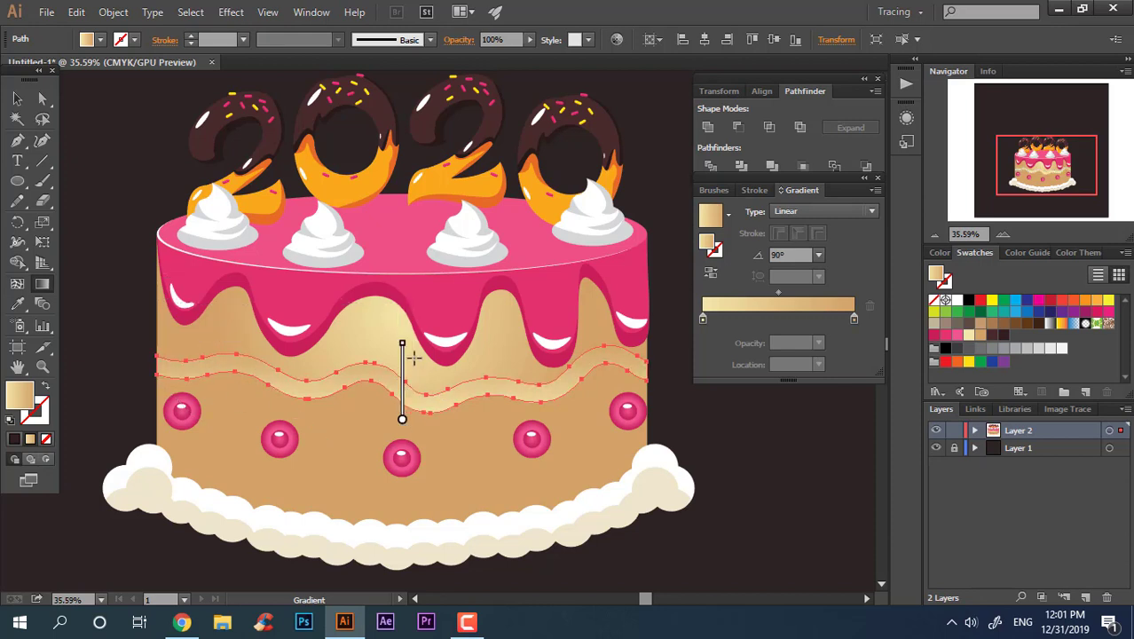
double_click(405, 369)
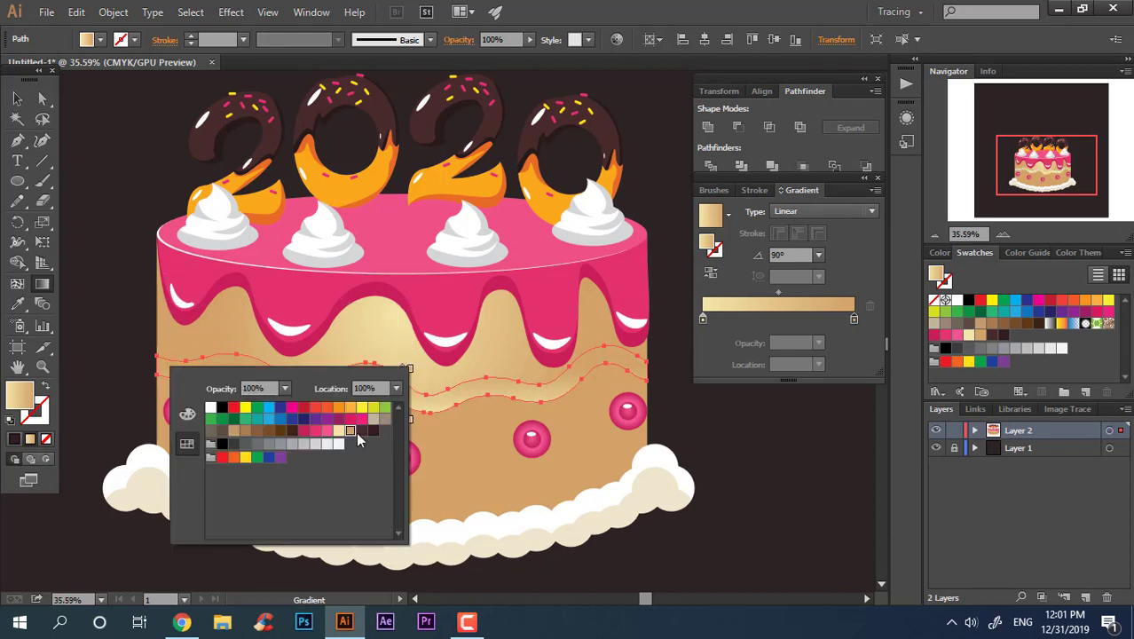
click(359, 439)
click(406, 381)
double_click(406, 419)
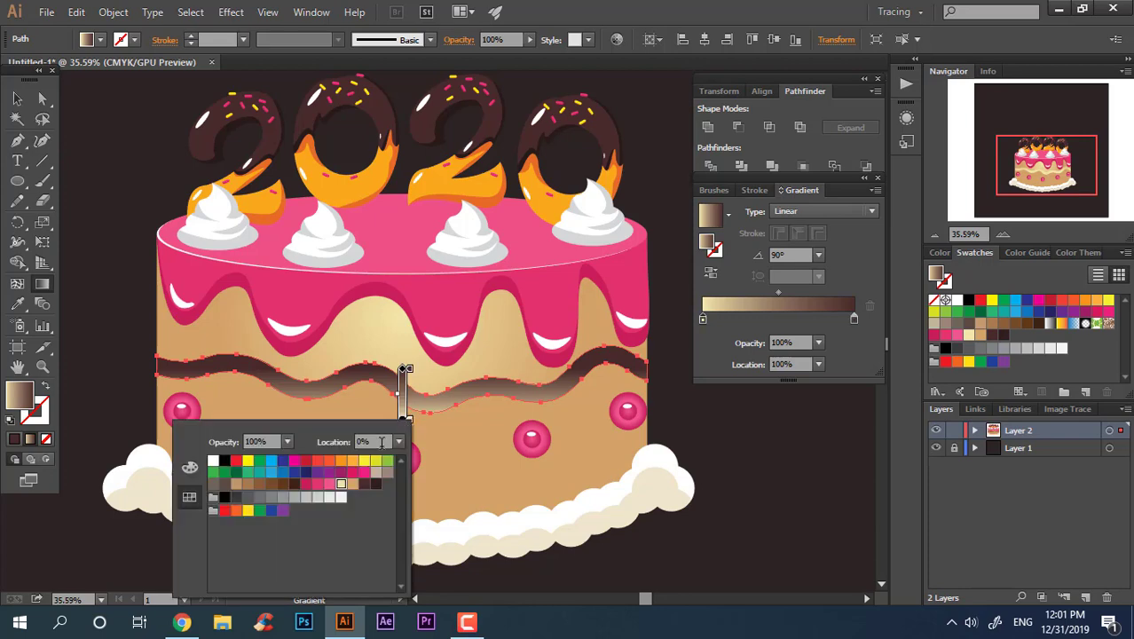
click(374, 484)
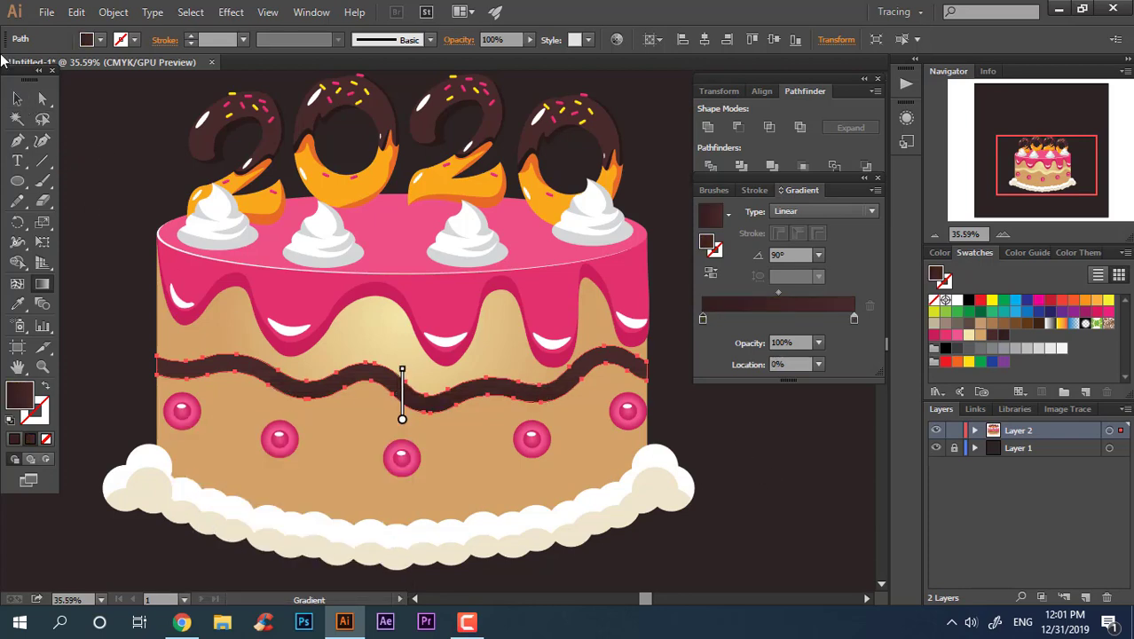
Step: Fill the new highlight ellipse with white
key(ctrl+shift+a)
scroll(208, 390, up, 3)
scroll(317, 405, up, 3)
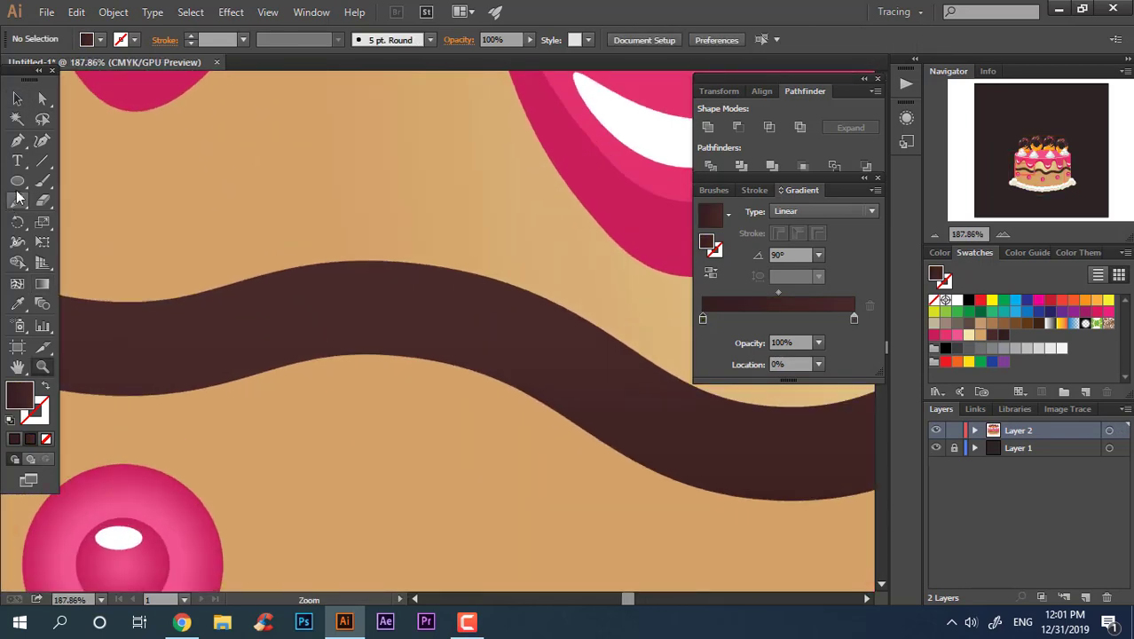
click(956, 299)
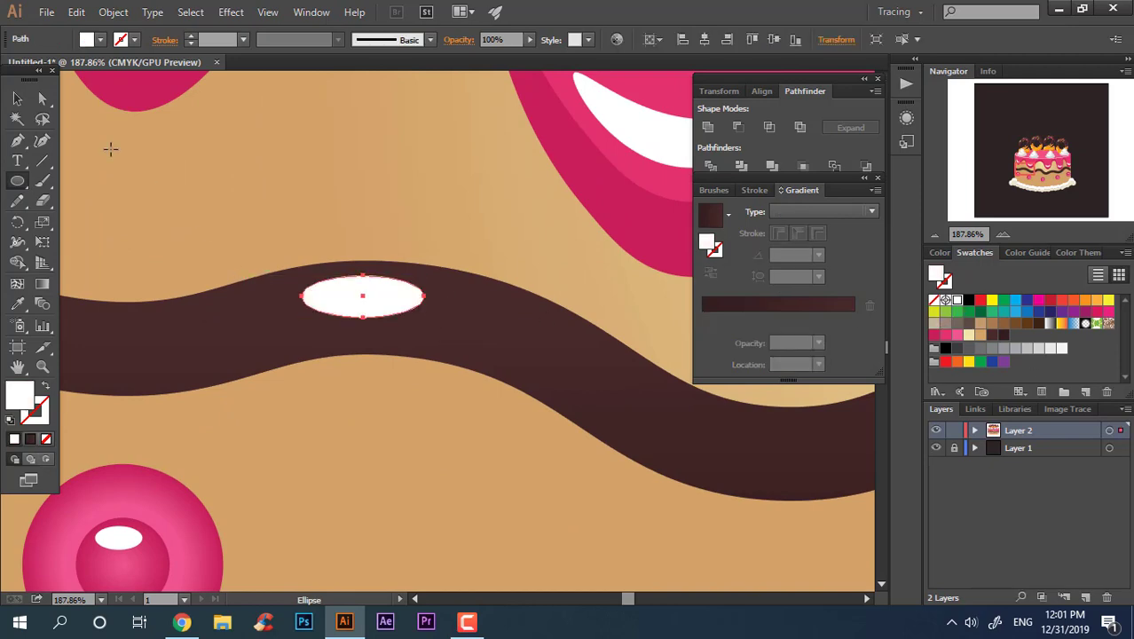
scroll(362, 468, down, 5)
Step: Place copies of the white ellipse along the chocolate wave as highlights
click(19, 99)
drag(202, 356, 374, 377)
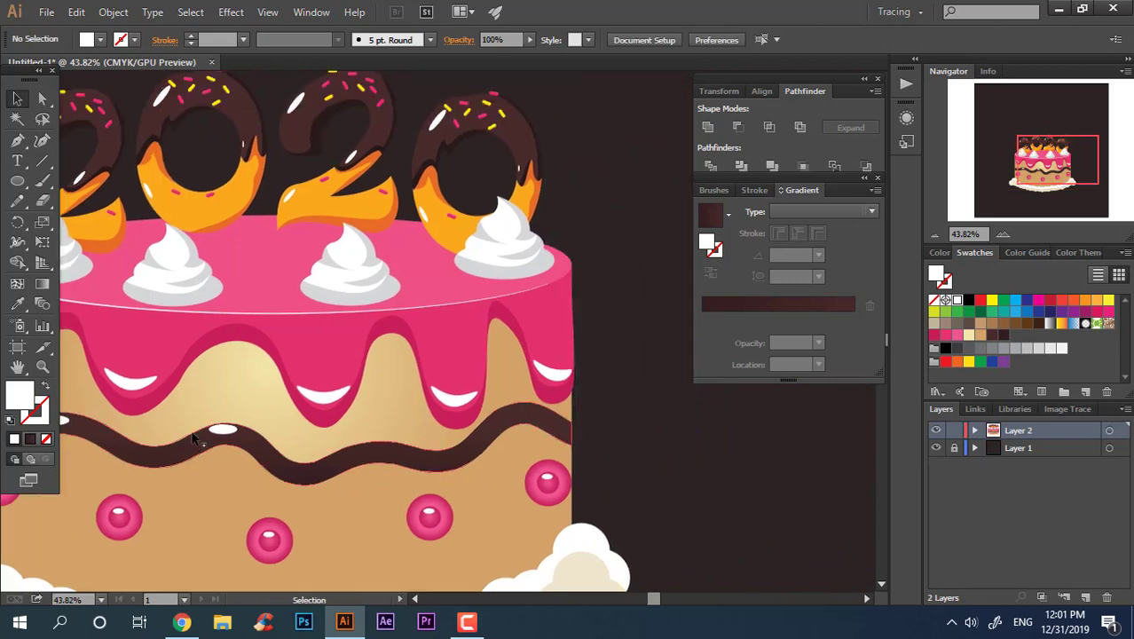
mouse_move(221, 433)
mouse_down()
mouse_move(371, 457)
mouse_move(280, 188)
mouse_up()
key(z)
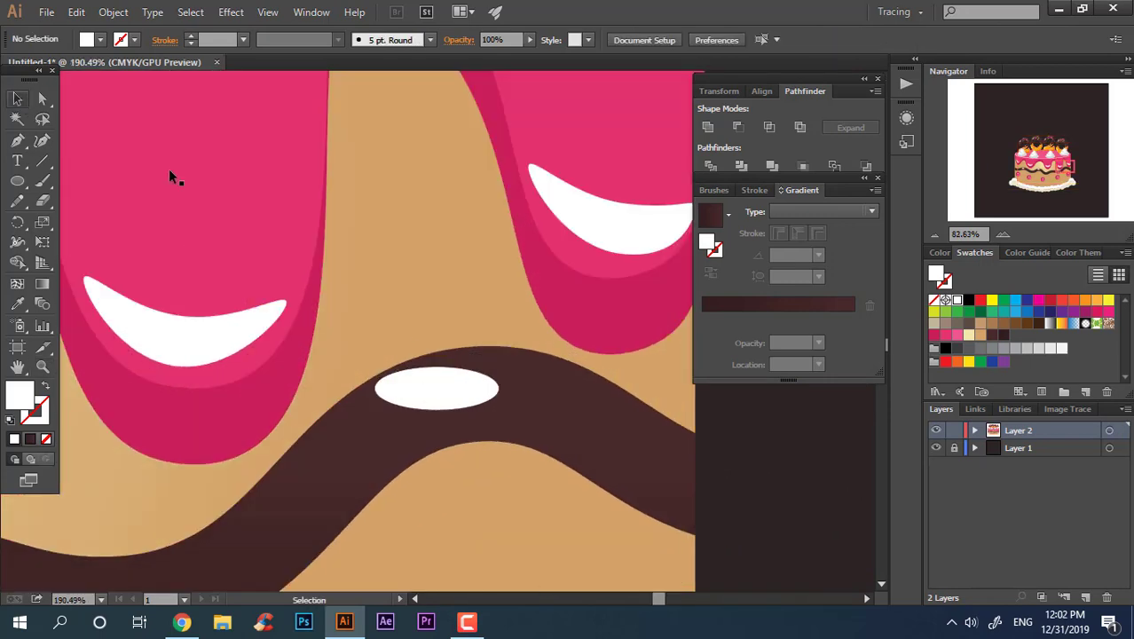
click(434, 388)
key(z)
drag(519, 408, 258, 356)
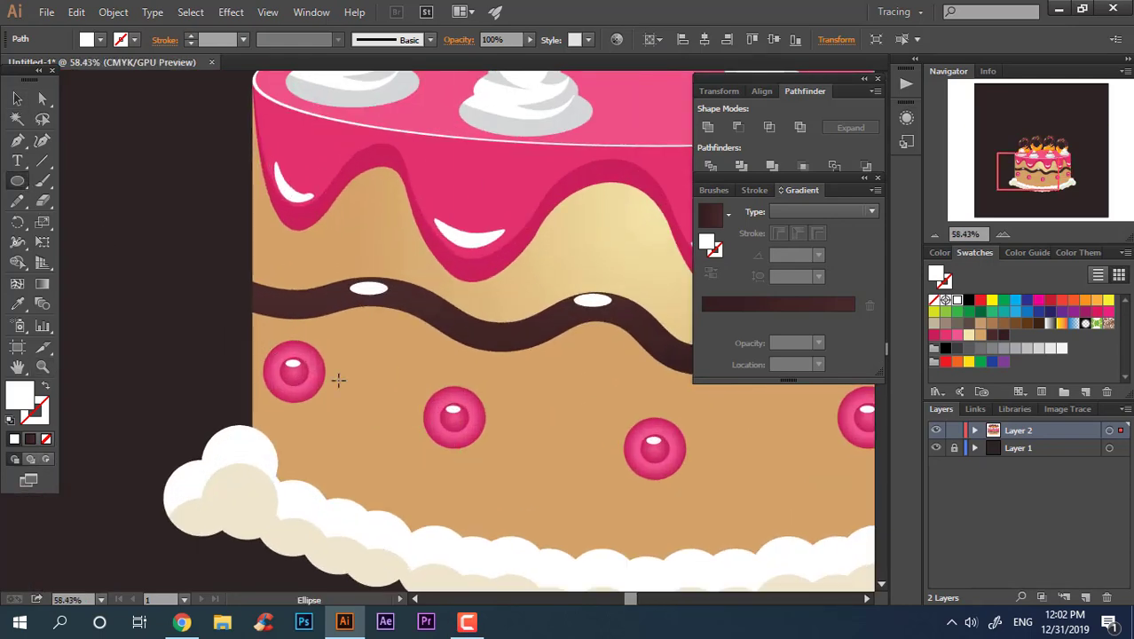
Step: Draw an ellipse over the left cherry filled with a darker shade of cake tan
drag(299, 381, 324, 425)
key(i)
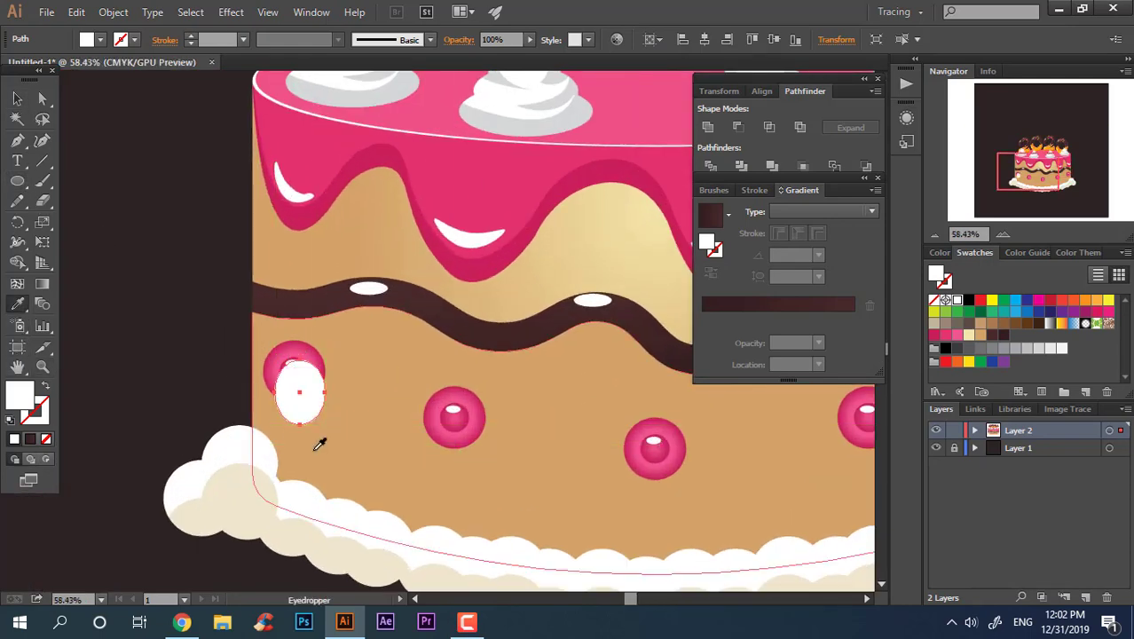
click(320, 442)
double_click(21, 400)
click(488, 312)
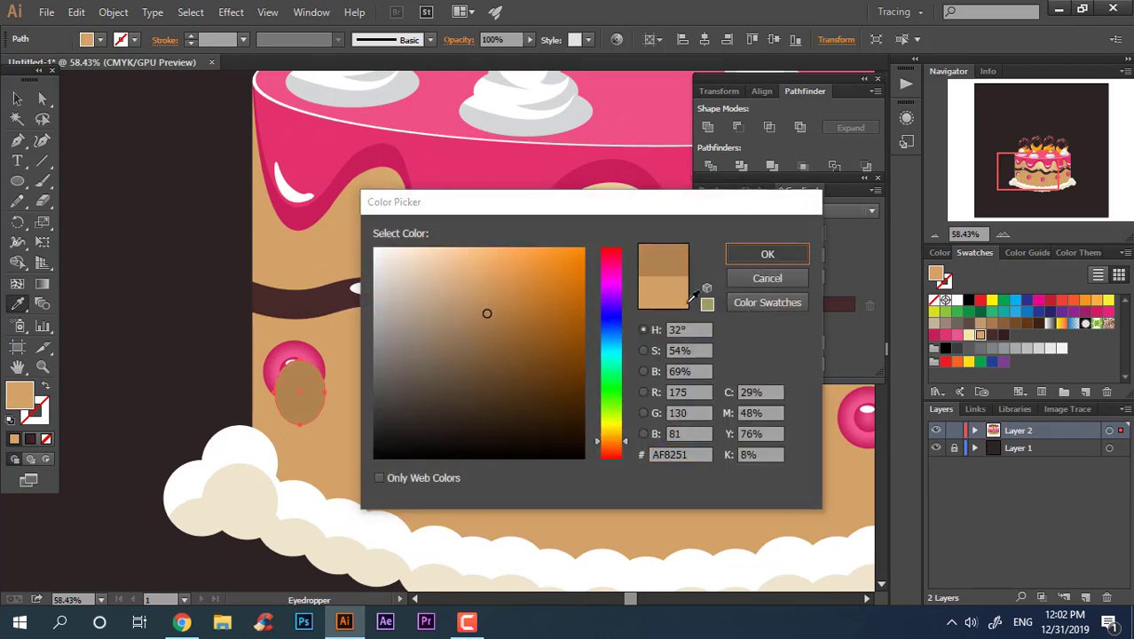
click(755, 252)
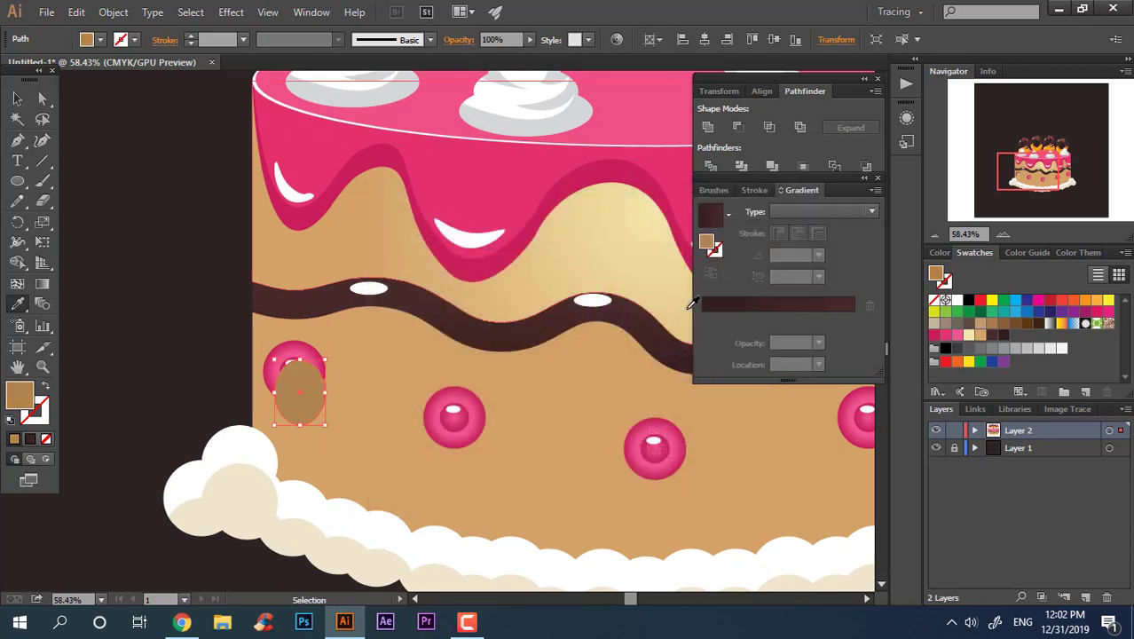
Step: Copy the tan shadow ellipse under the middle cherry and the remaining cherries
key(v)
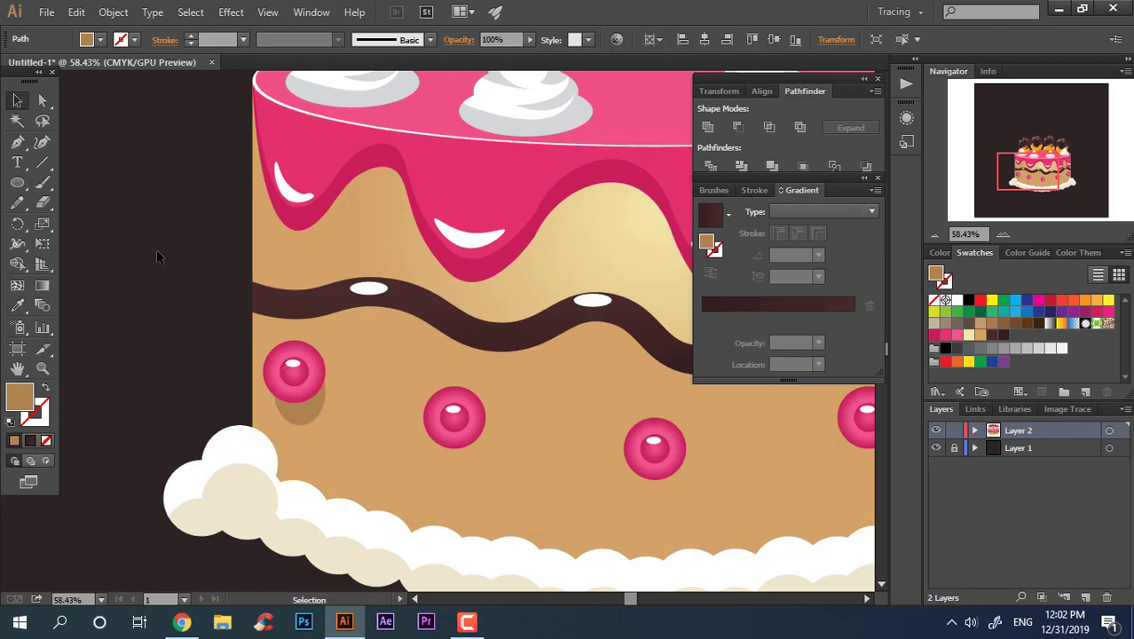
click(157, 253)
mouse_move(299, 414)
mouse_down()
mouse_move(492, 466)
mouse_move(473, 460)
mouse_up()
mouse_move(473, 460)
mouse_down()
mouse_move(318, 307)
mouse_move(527, 342)
mouse_move(519, 329)
mouse_up()
click(653, 501)
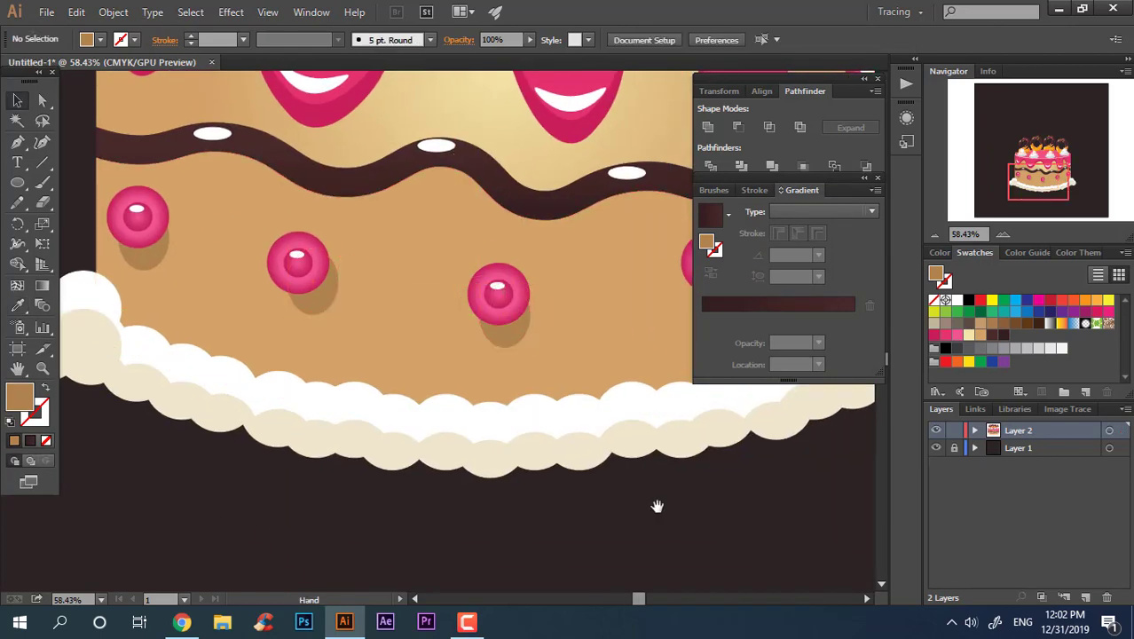
scroll(653, 501, right, 5)
drag(184, 314, 401, 306)
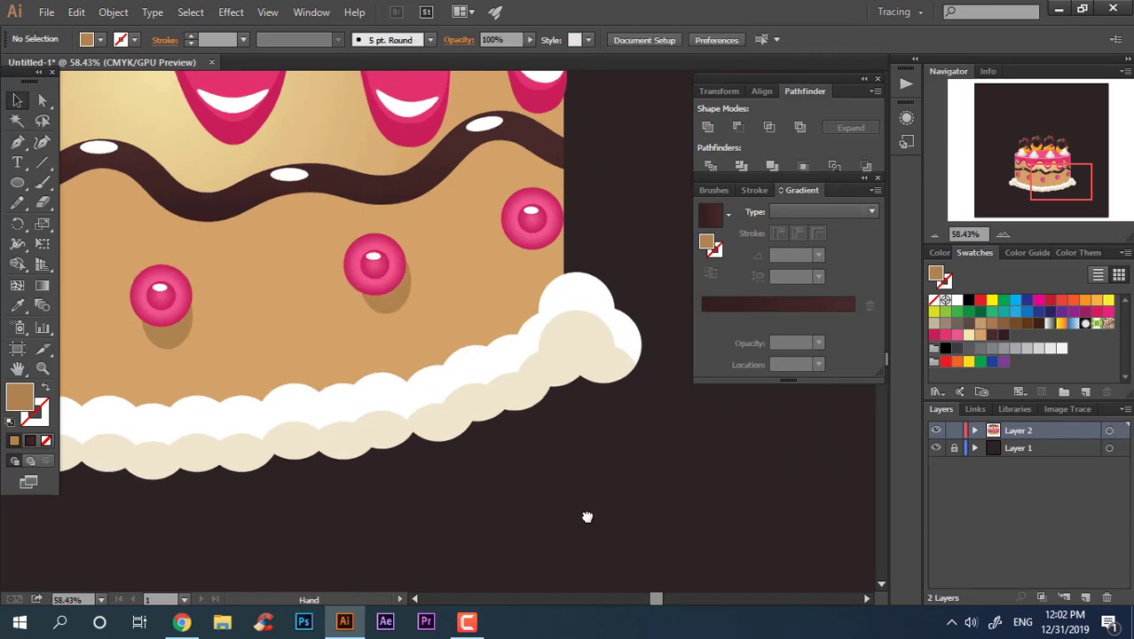
scroll(588, 517, up, 2)
drag(407, 377, 564, 330)
Step: Duplicate the chocolate wave slightly lower and fill the copy with cake tan
click(671, 339)
scroll(357, 370, down, 3)
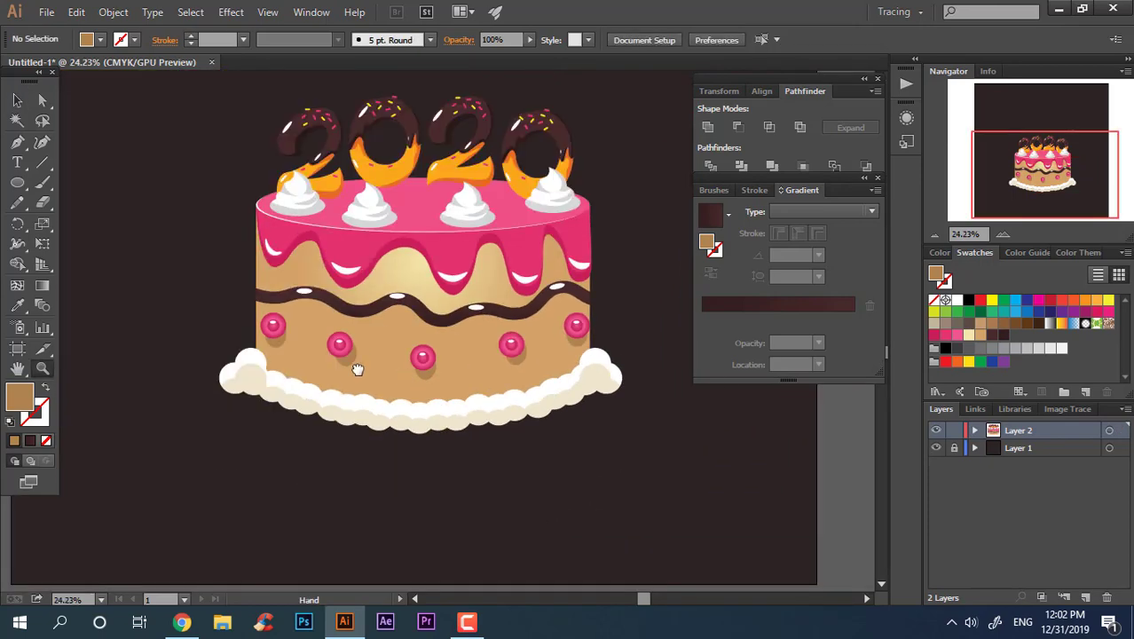
scroll(388, 397, up, 3)
scroll(76, 311, up, 1)
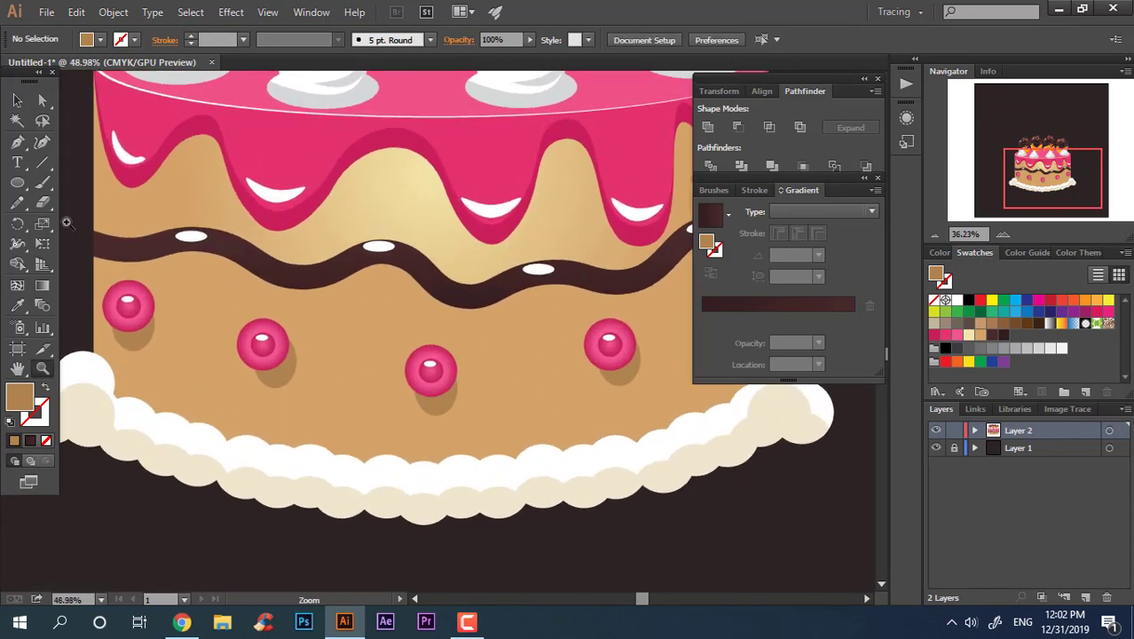
drag(337, 275, 336, 284)
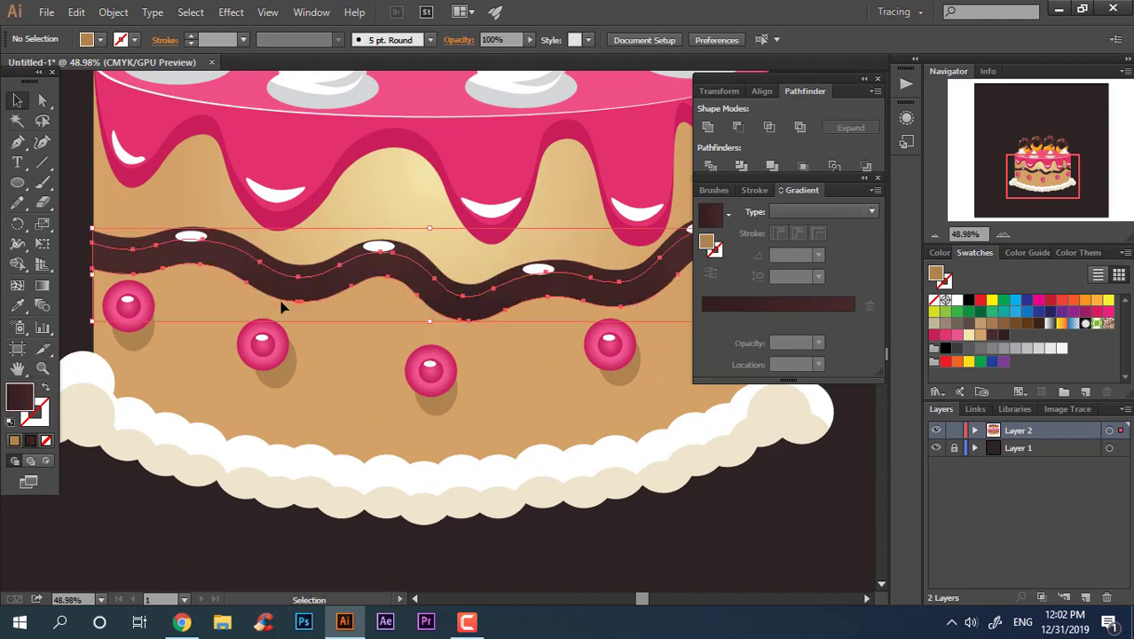
key(i)
click(144, 330)
click(16, 100)
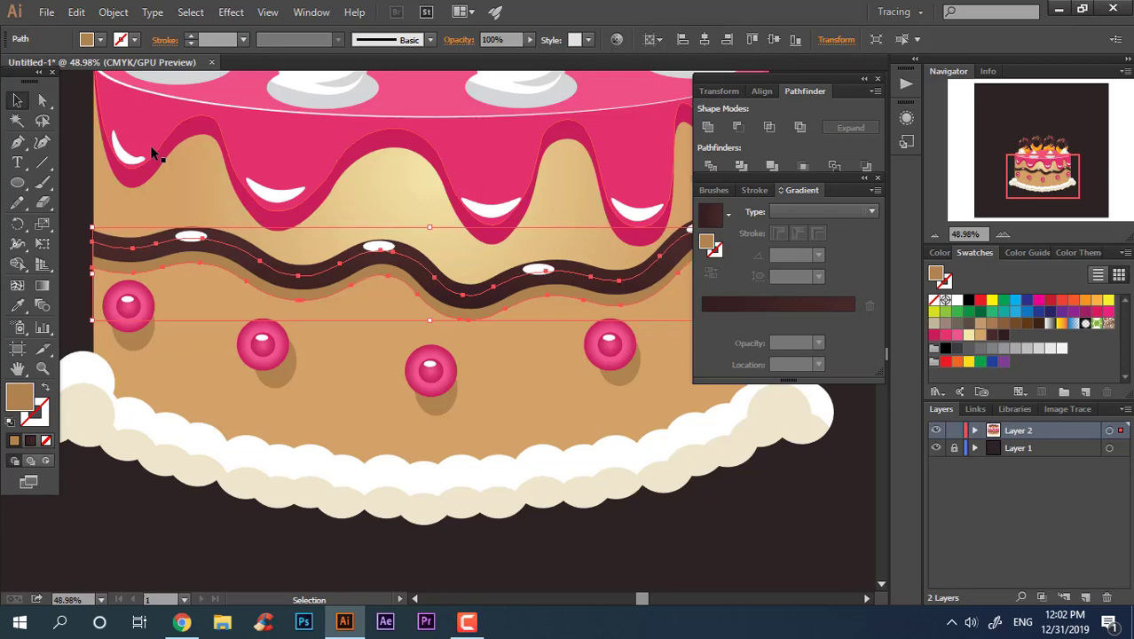
scroll(328, 281, down, 2)
key(ctrl+shift+a)
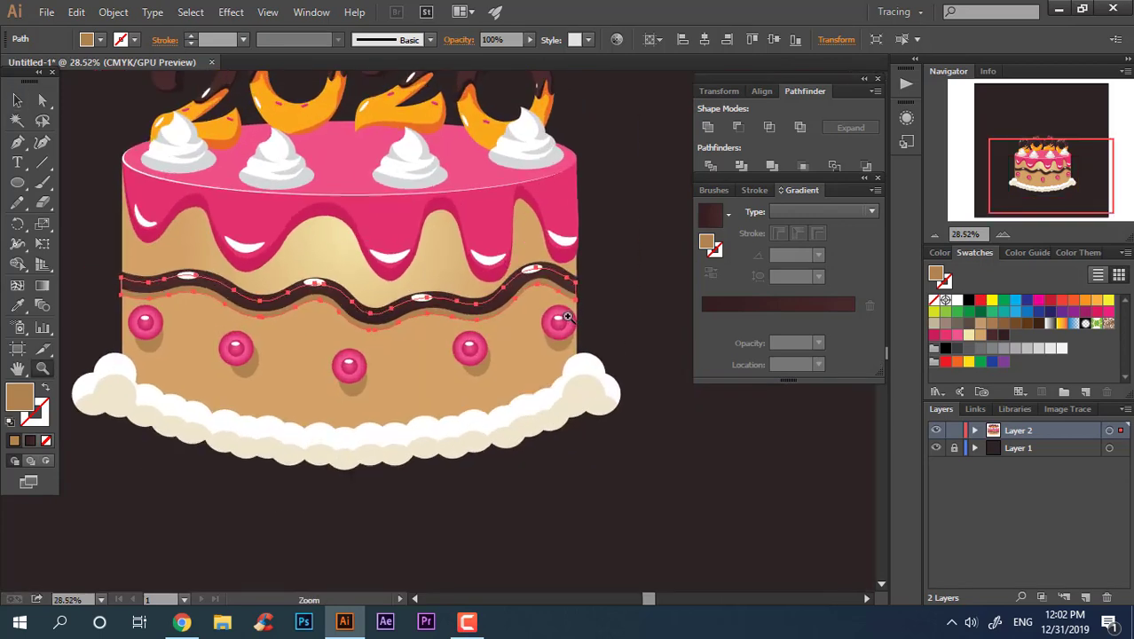
scroll(529, 394, down, 1)
scroll(530, 394, up, 2)
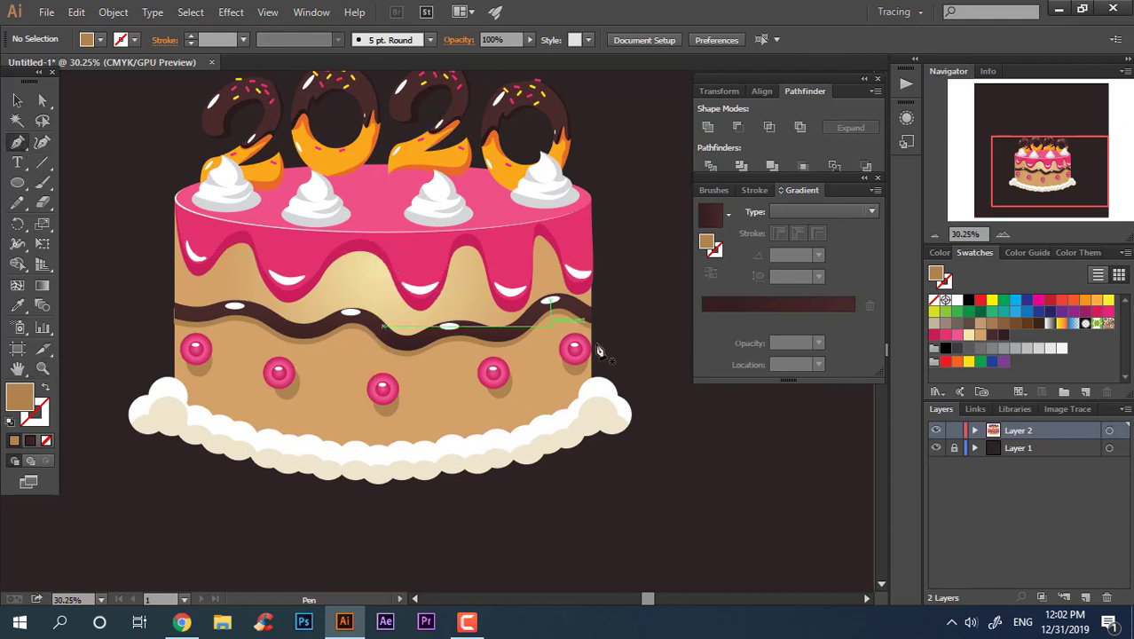
scroll(599, 352, up, 1)
Step: Duplicate the pink icing drip shape slightly lower and fill it with cake tan
key(v)
click(498, 310)
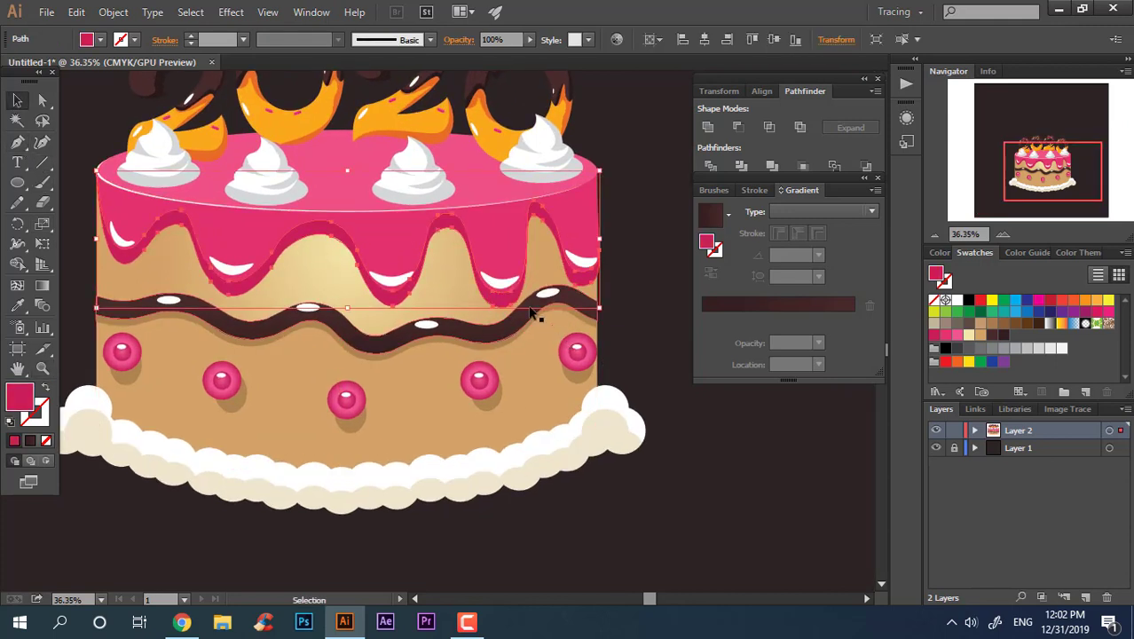
drag(512, 304, 513, 317)
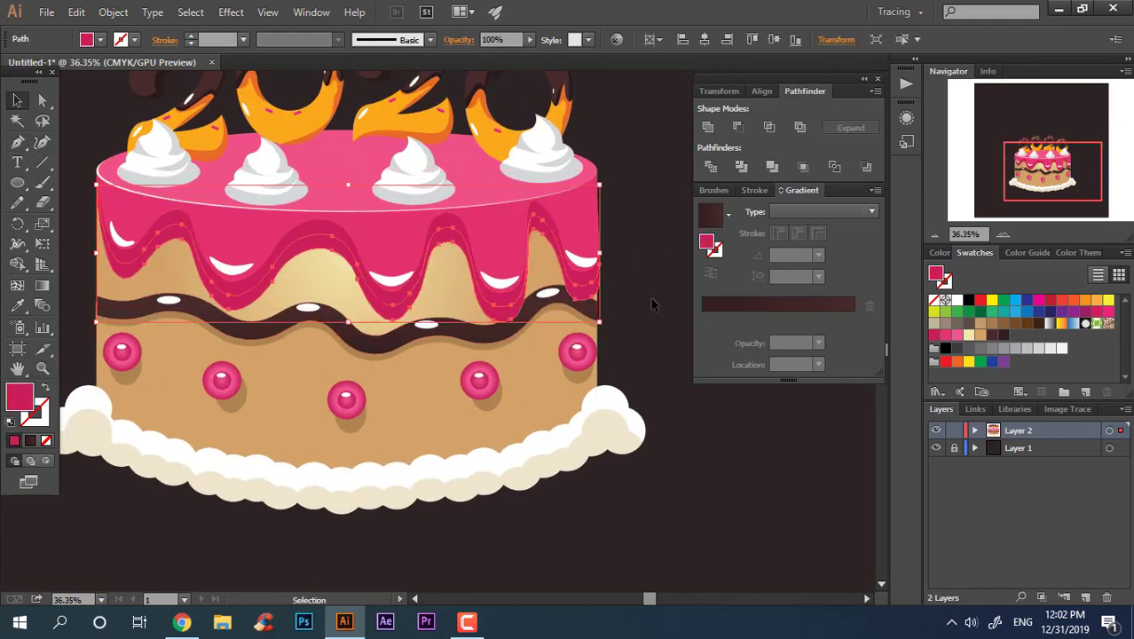
click(17, 304)
click(320, 342)
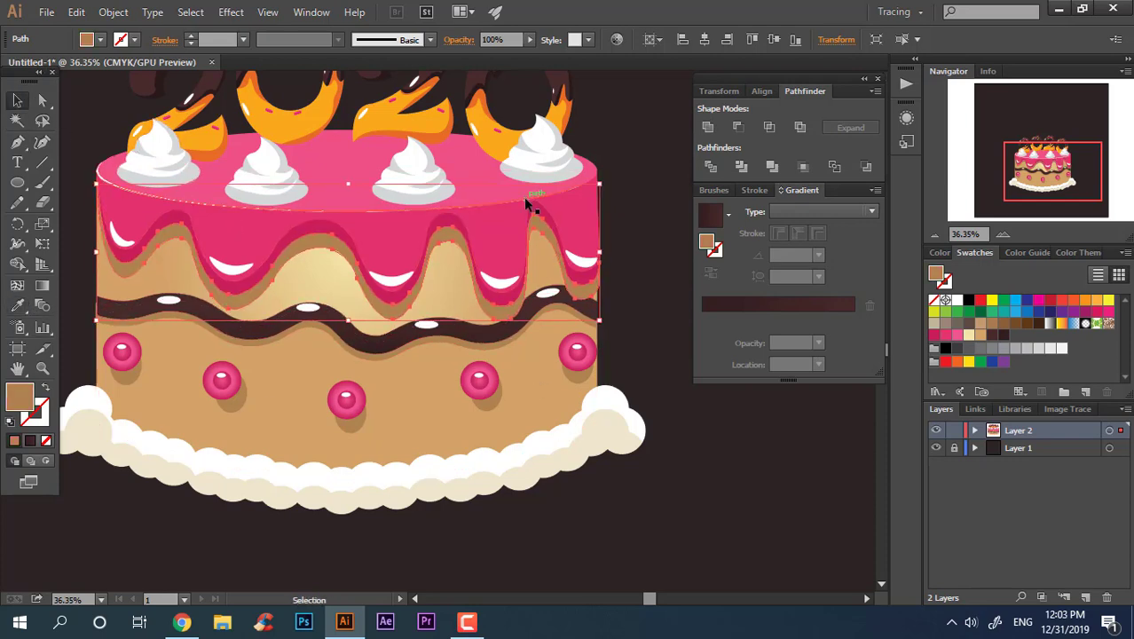
Step: Refine the tan icing shadow's edge with the Curvature tool, zooming in on its right side
key(z)
drag(639, 192, 652, 314)
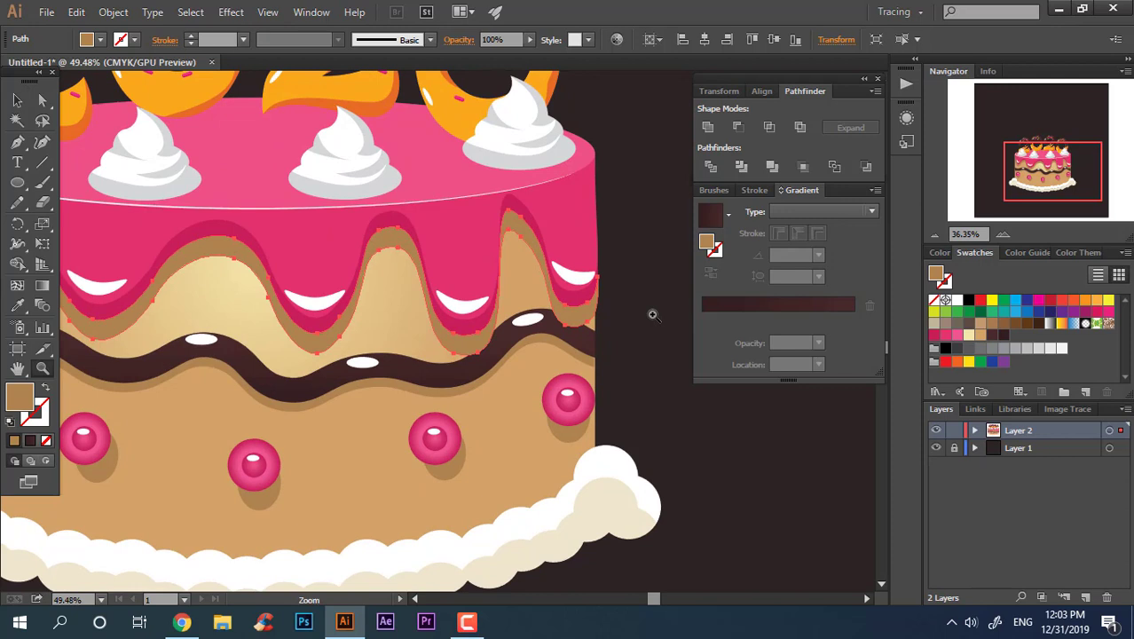
click(51, 148)
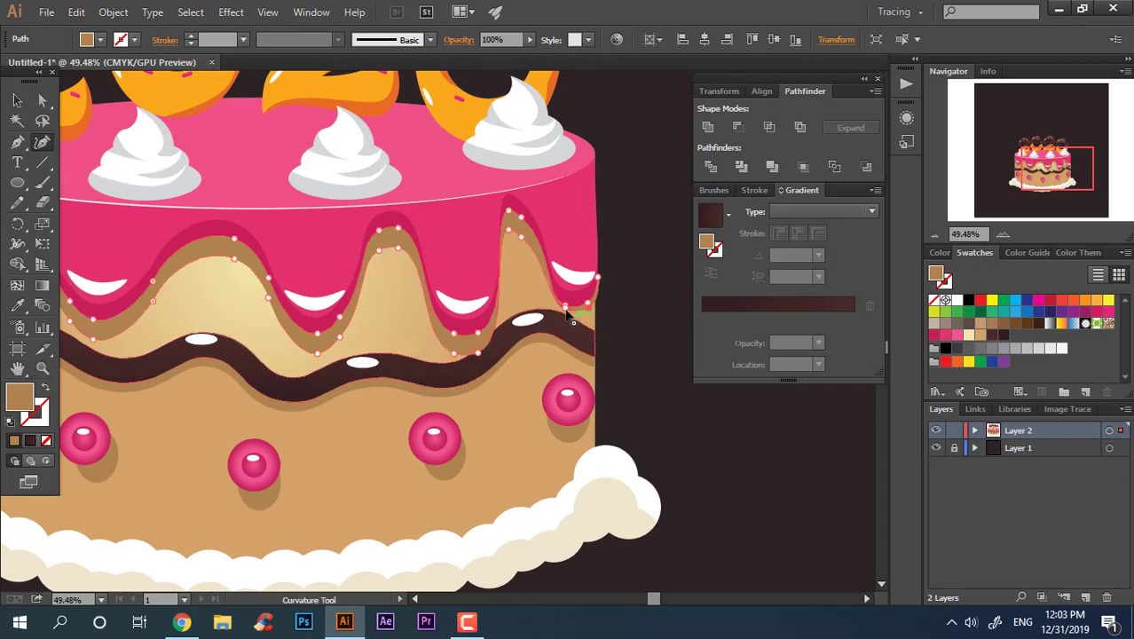
key(z)
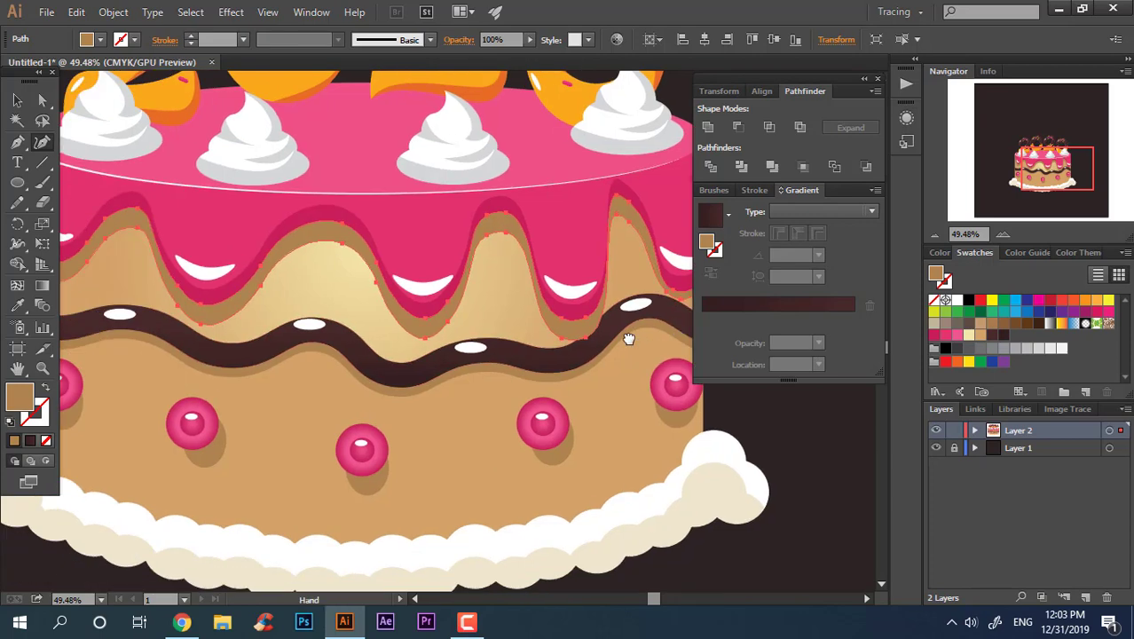
drag(577, 324, 82, 193)
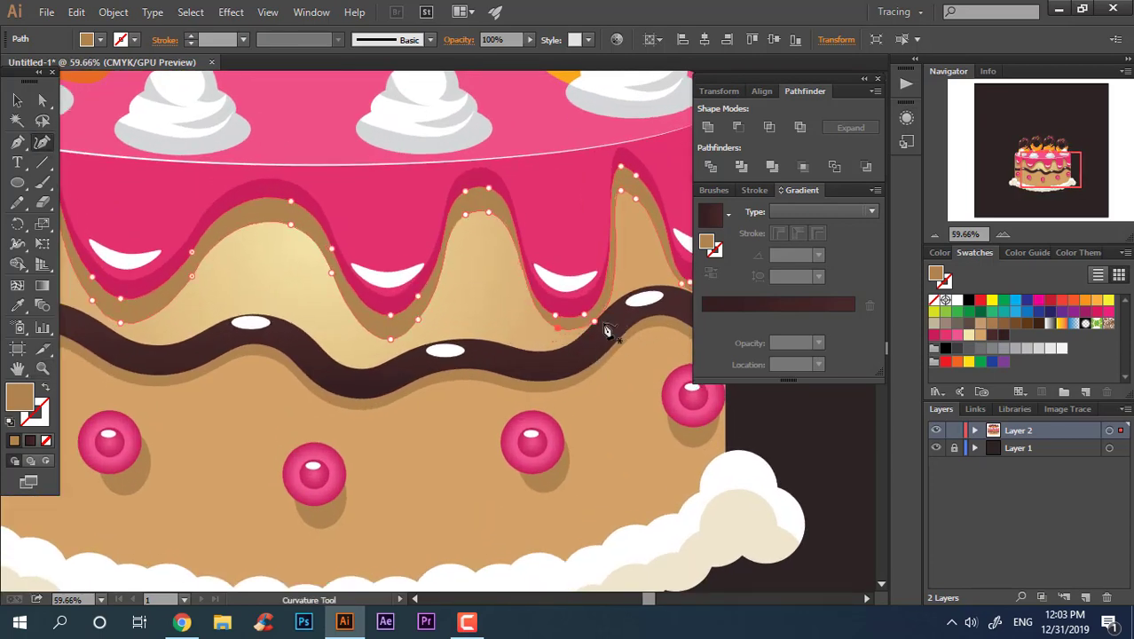
scroll(624, 300, down, 5)
click(17, 100)
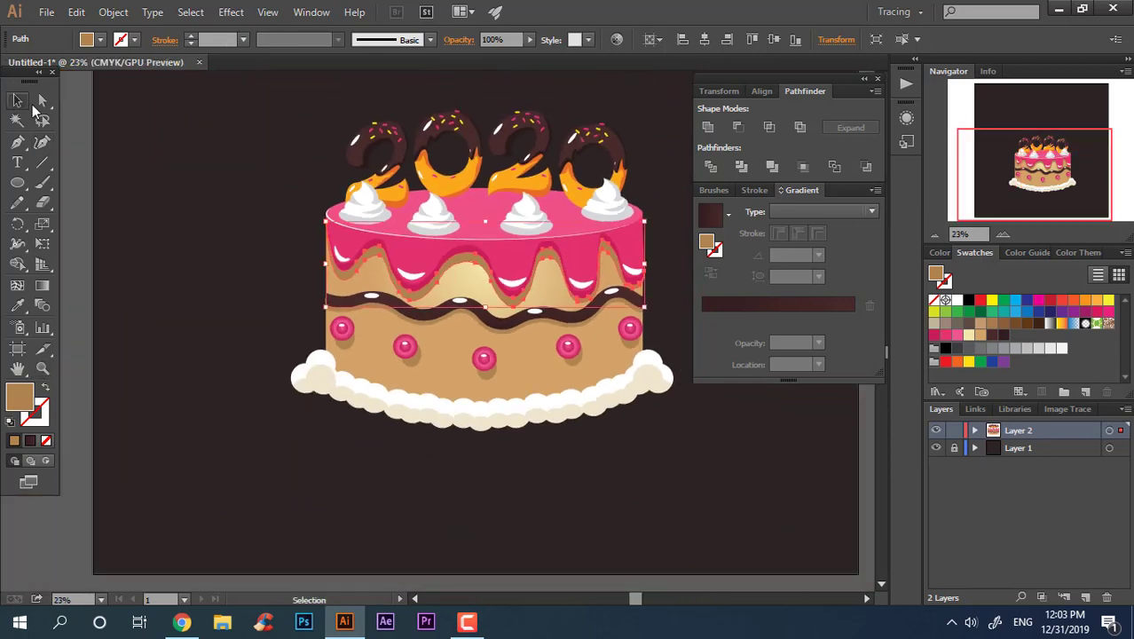
scroll(355, 337, down, 2)
Step: Copy a whipped-cream dollop onto the cake top
key(z)
drag(472, 288, 401, 365)
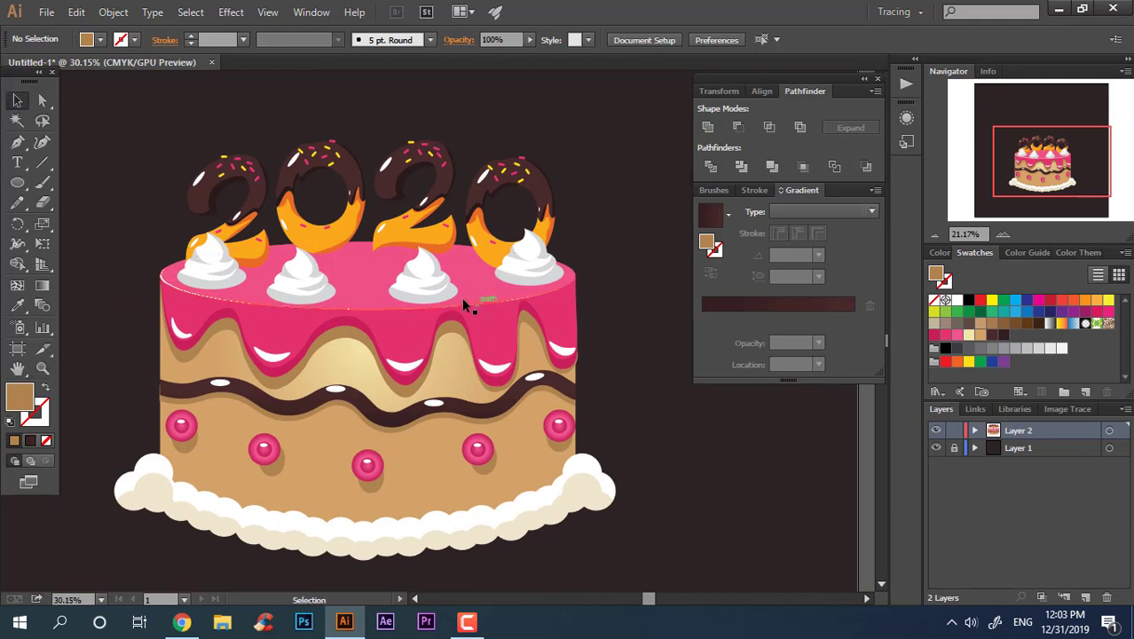
mouse_move(424, 275)
mouse_down()
mouse_move(359, 267)
mouse_move(434, 282)
mouse_move(277, 284)
mouse_up()
click(602, 341)
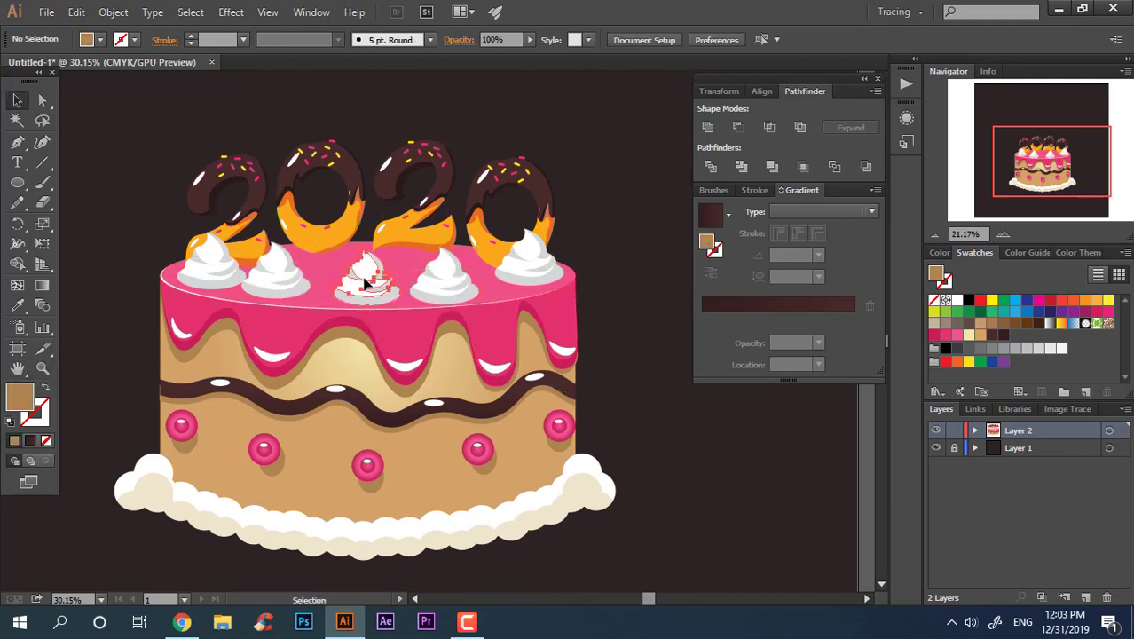
click(282, 267)
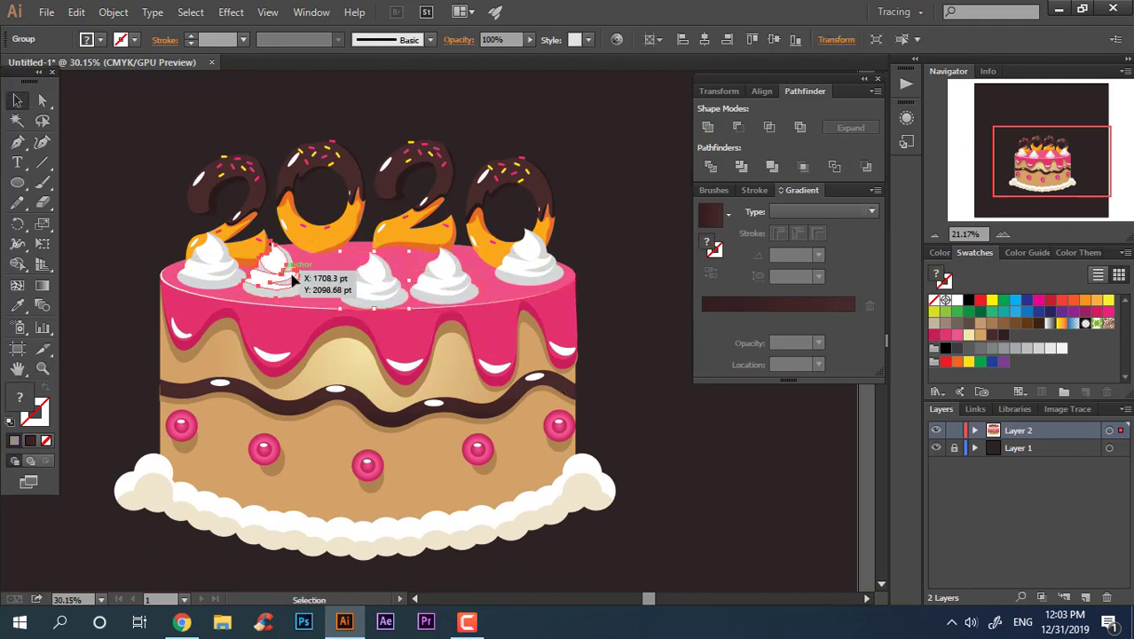
click(647, 326)
Step: Draw a flat ellipse on the cake top filled with the pink icing colour
key(z)
drag(646, 326, 617, 331)
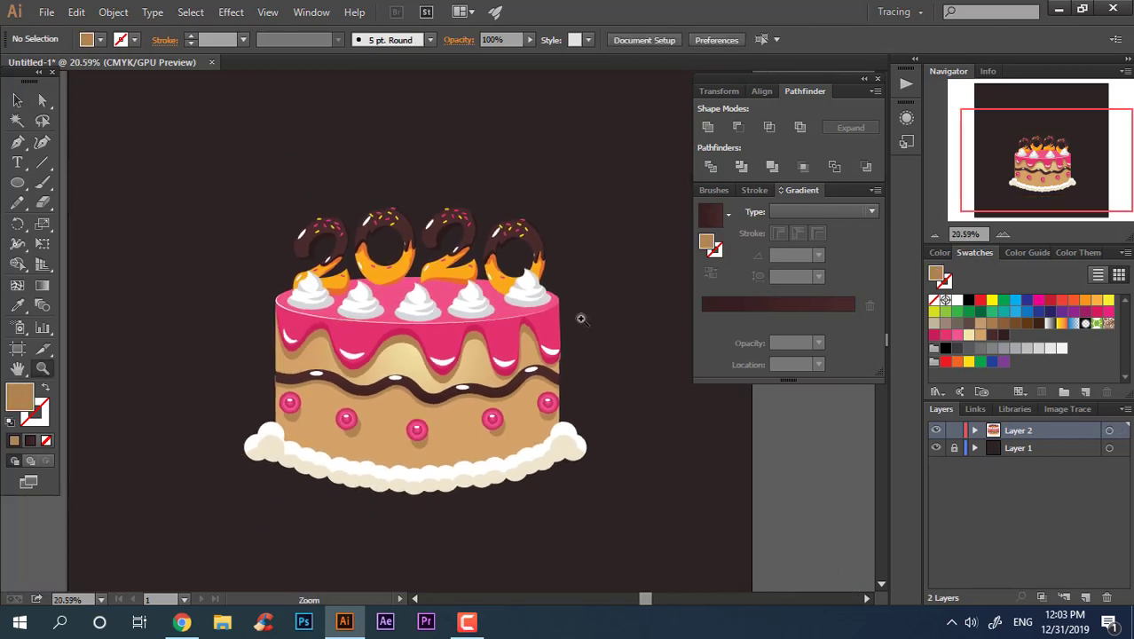
drag(579, 353, 621, 352)
click(15, 103)
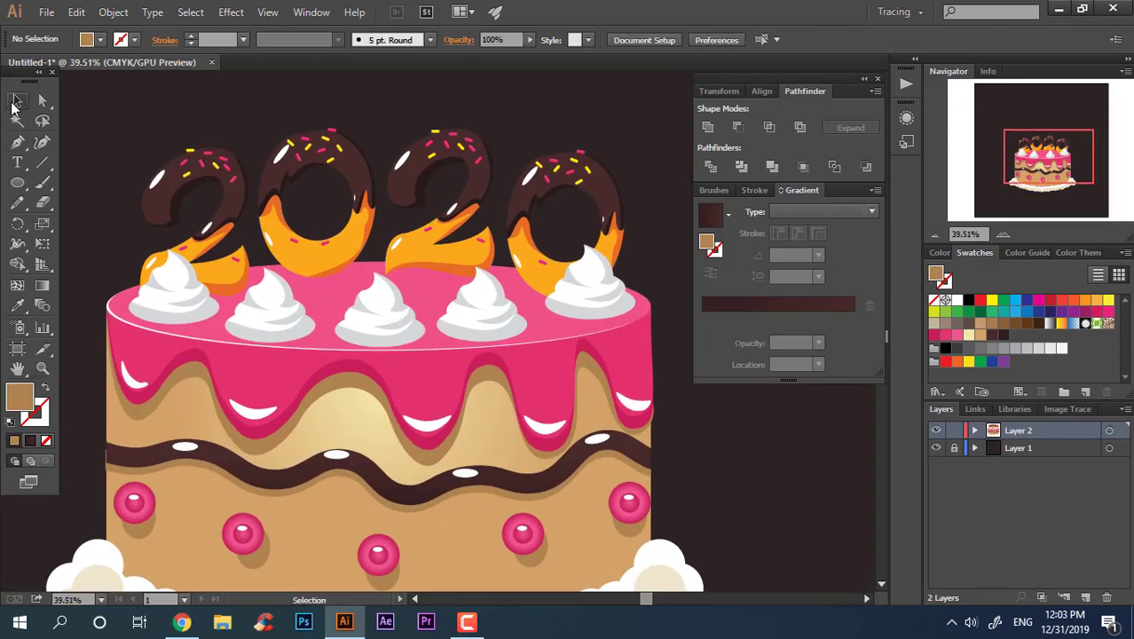
alt+scroll(320, 337, up, 1)
click(17, 182)
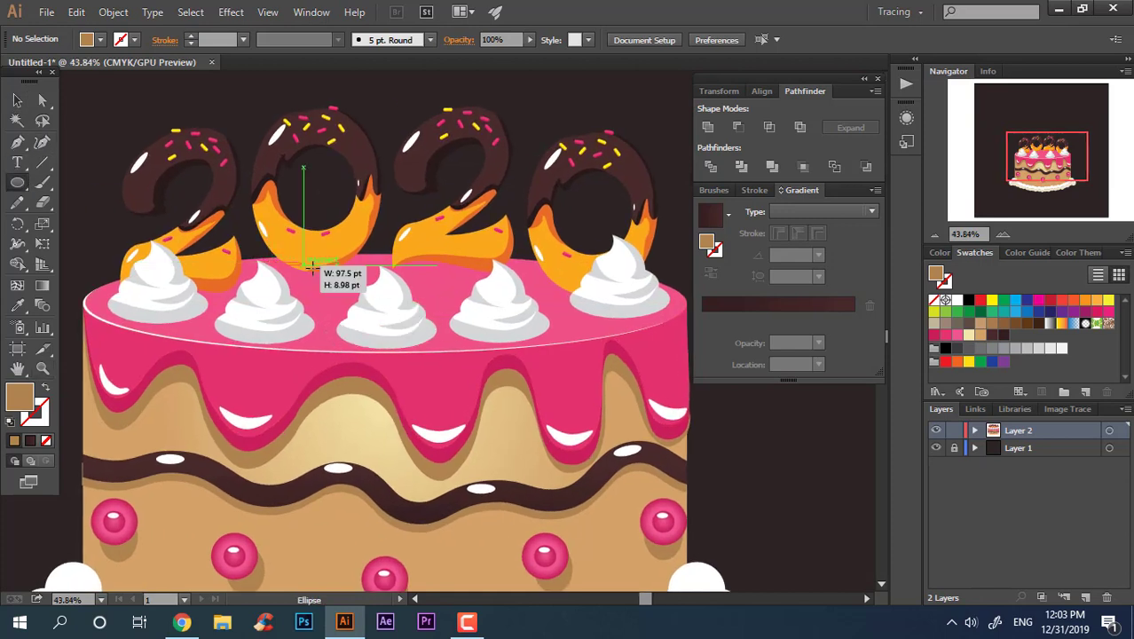
drag(312, 266, 350, 274)
click(230, 439)
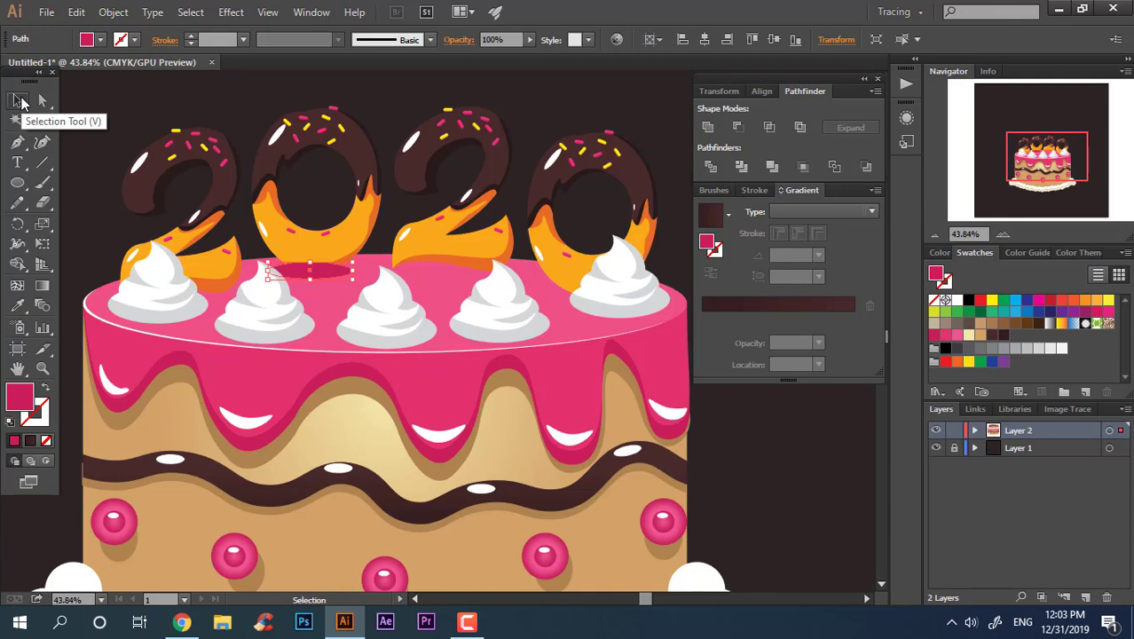
Step: Copy the shadow ellipse under the dollops on the right and far left
click(193, 113)
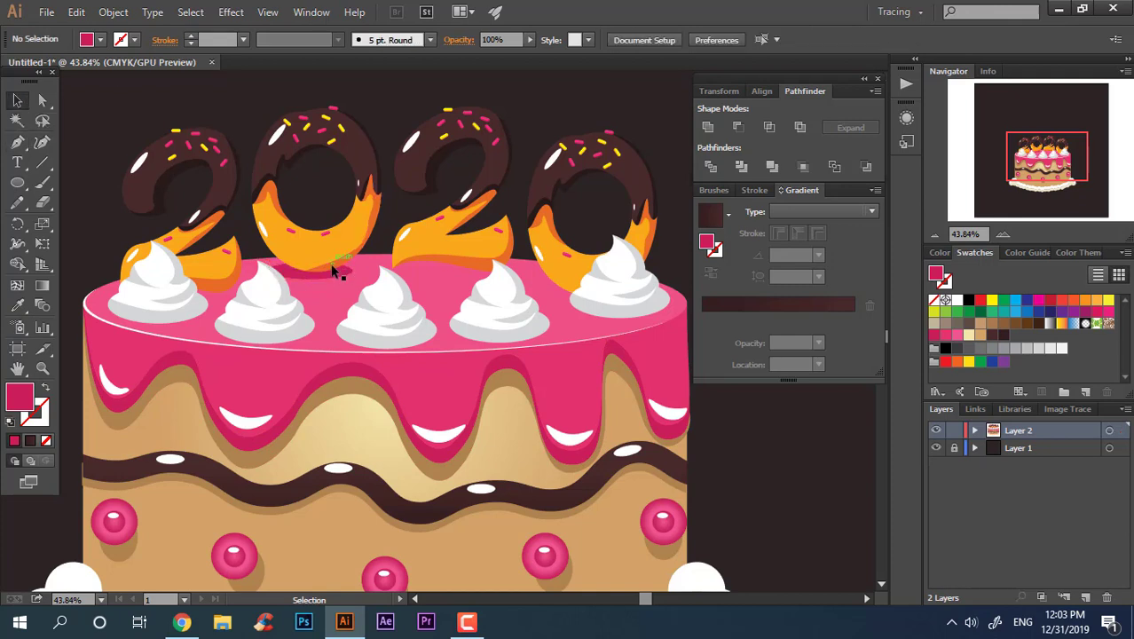
drag(347, 281, 589, 298)
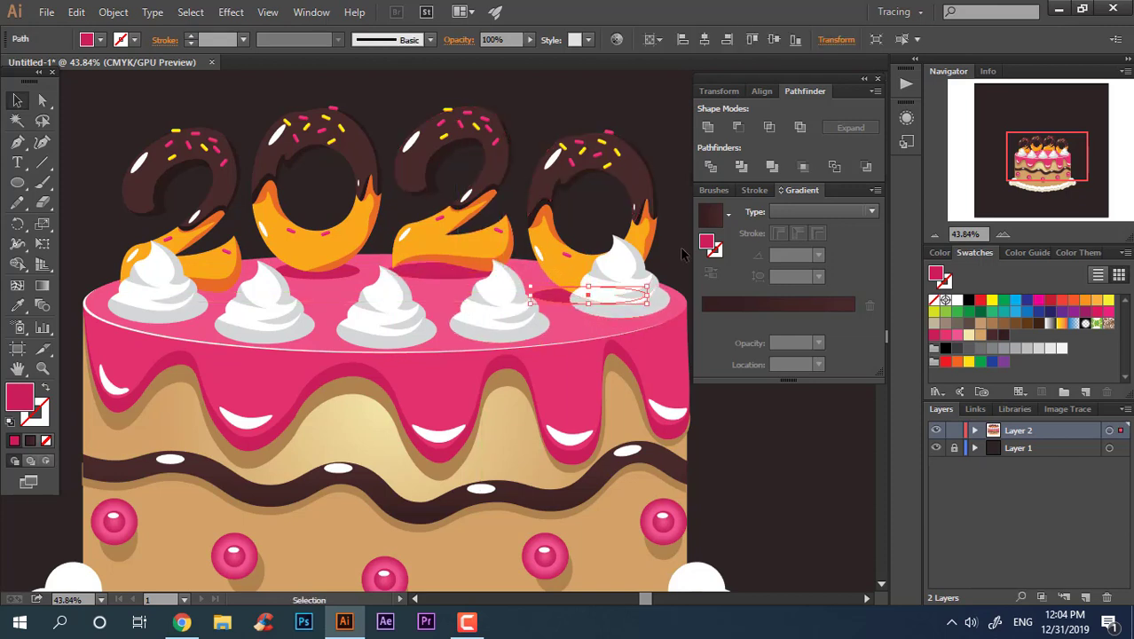
drag(556, 298, 177, 297)
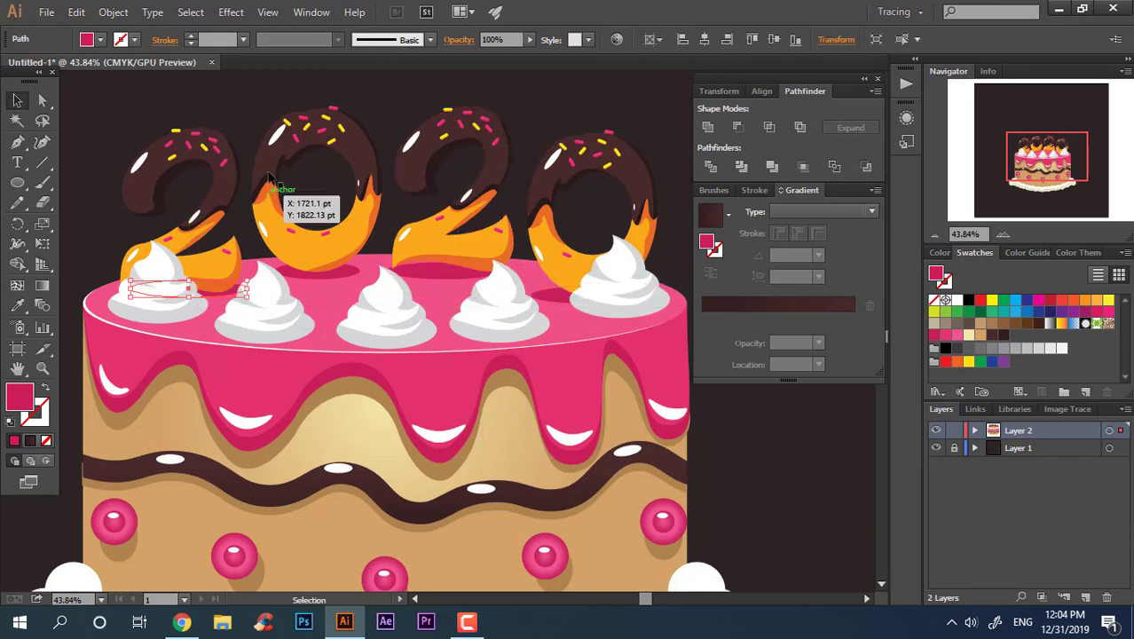
key(ctrl+shift+a)
key(z)
scroll(448, 204, down, 3)
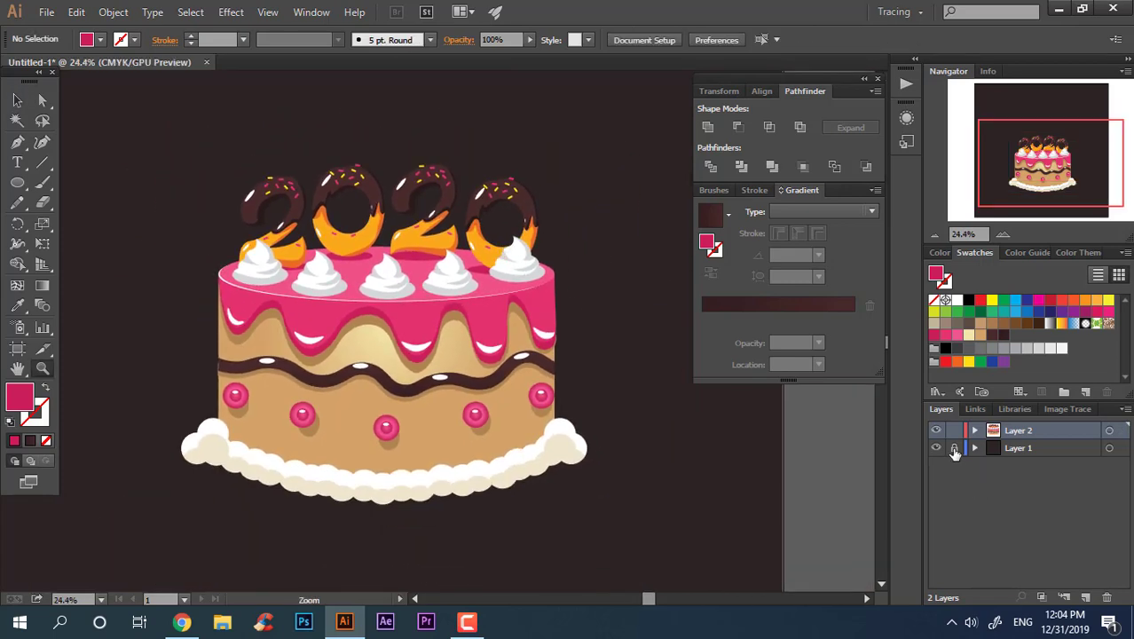
Step: Select Layer 1's background rectangle and try a blue-grey fill
click(995, 451)
click(17, 100)
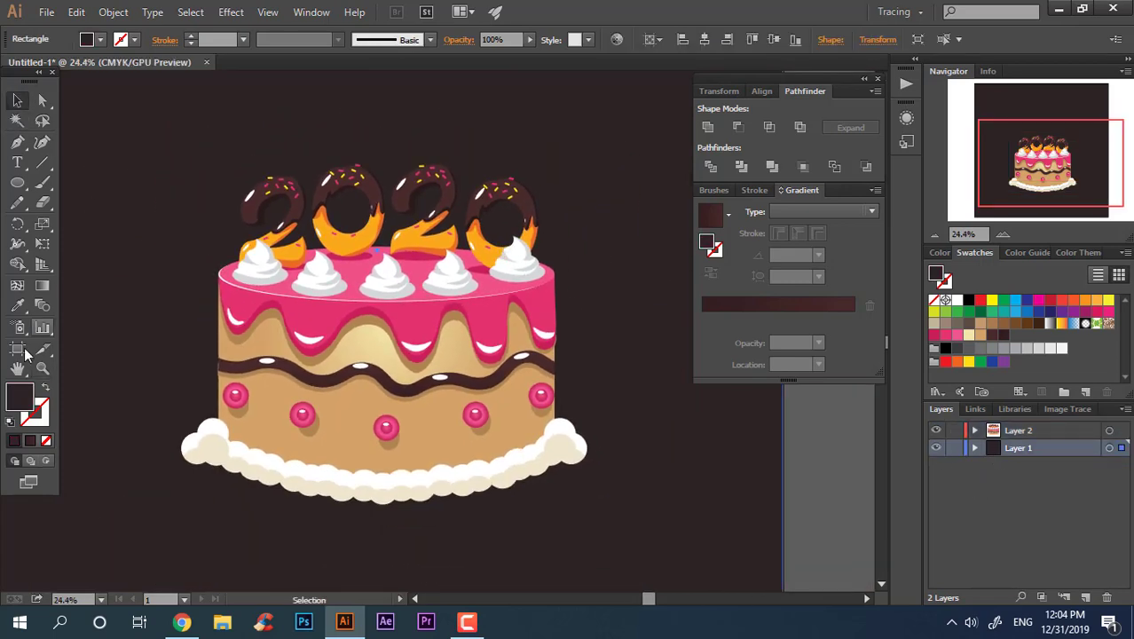
double_click(19, 397)
click(612, 332)
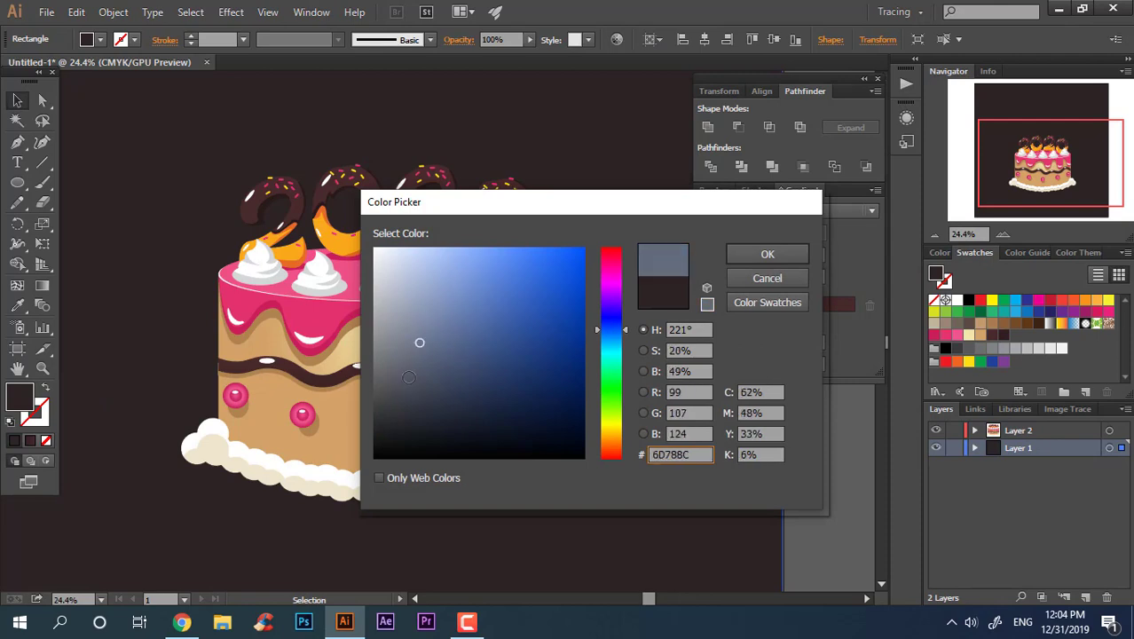
drag(395, 374, 413, 374)
key(Return)
scroll(604, 367, up, 1)
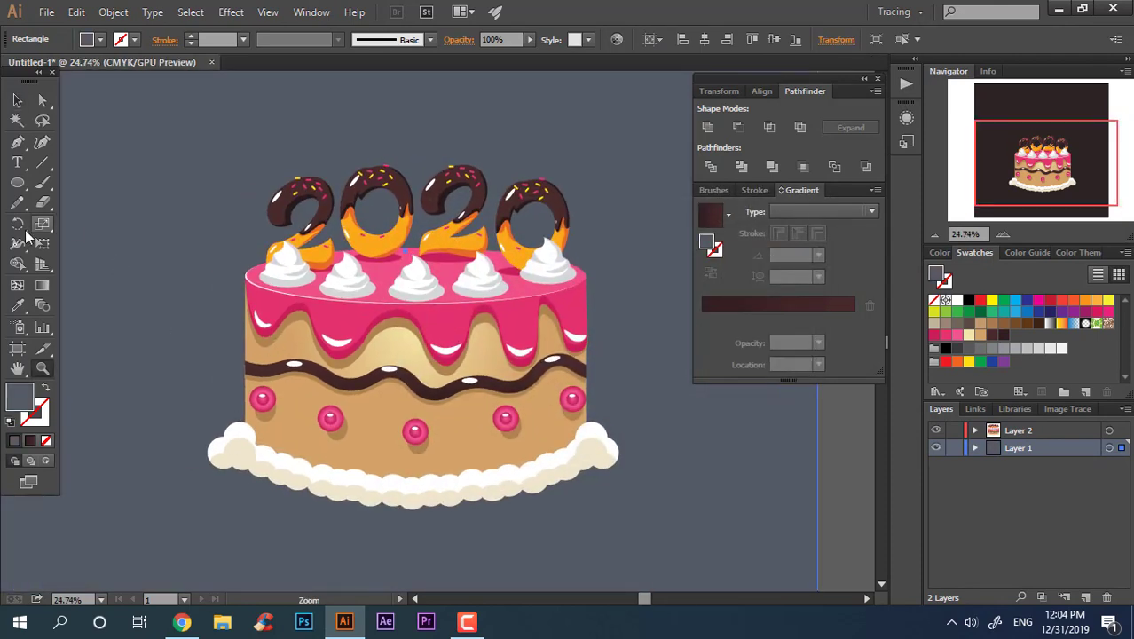
Step: Try near-black and then white (ffffff) as the background fill
double_click(24, 401)
click(392, 425)
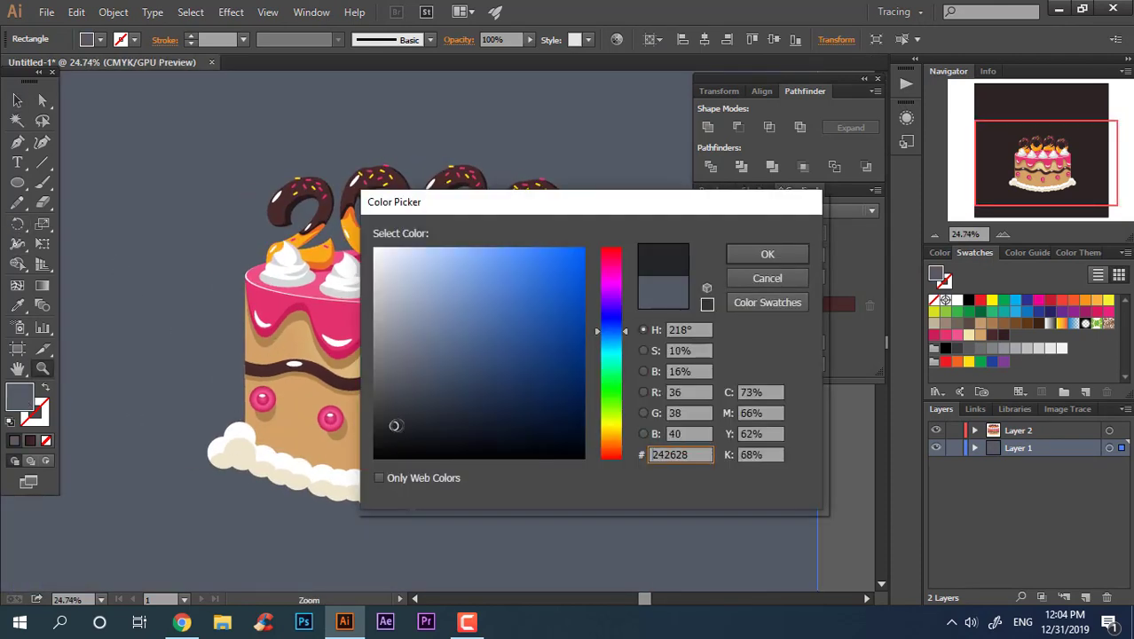
click(767, 253)
double_click(19, 401)
text(ffffff)
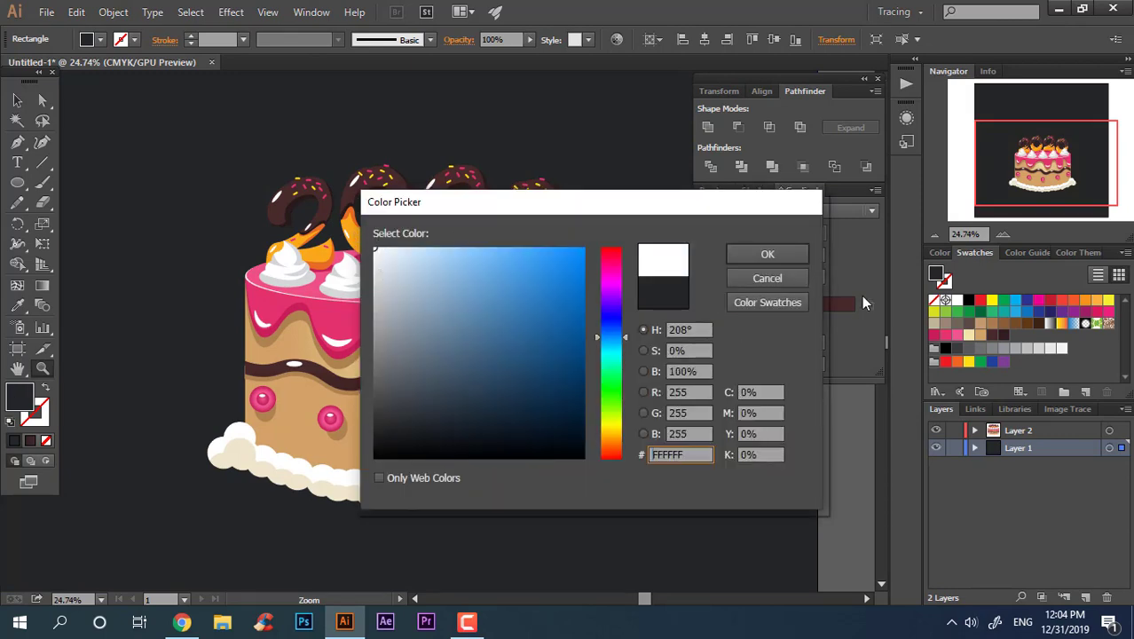
key(Return)
Step: Settle on light blue for the background fill and bring the cake into view
double_click(19, 401)
click(487, 256)
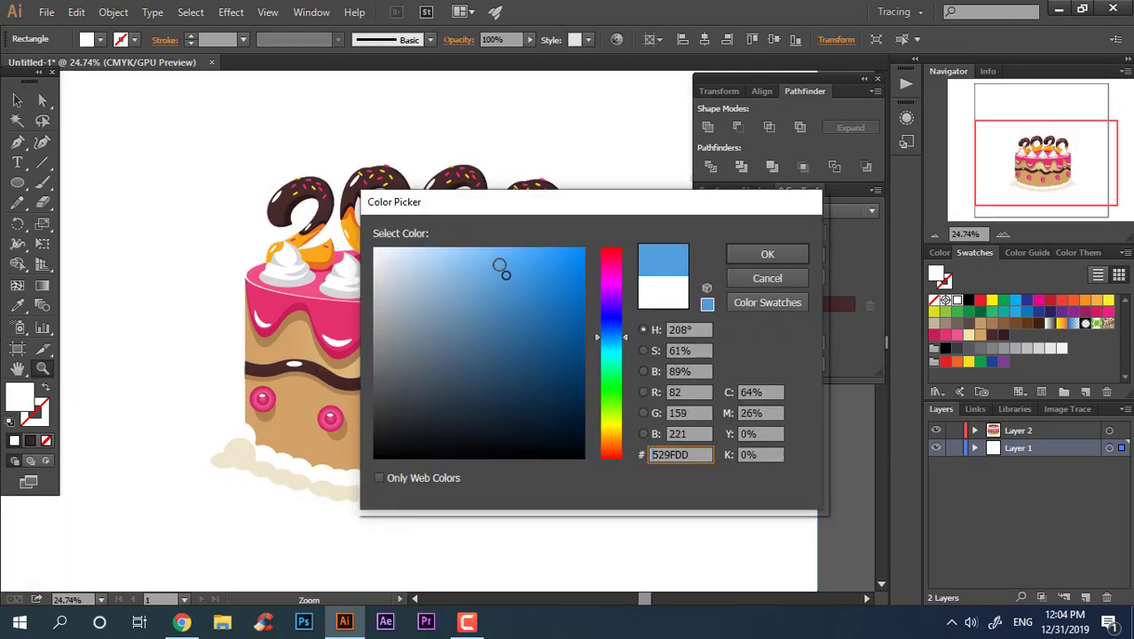
click(764, 253)
click(17, 100)
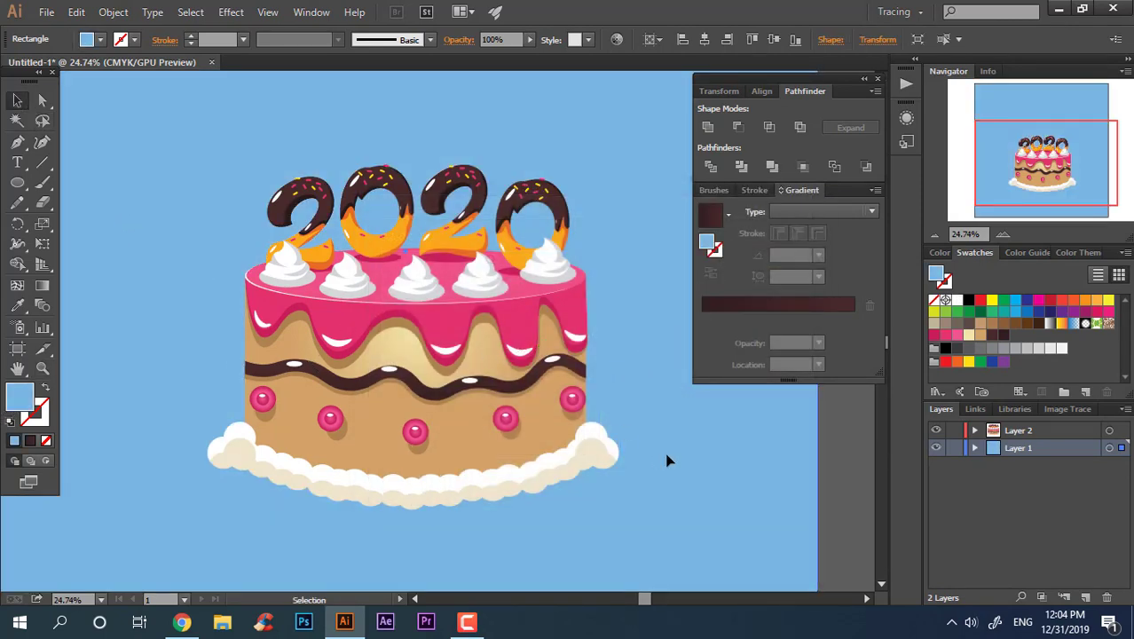
drag(644, 498, 661, 423)
Step: Draw a wide ellipse across the cake's base, paste it onto Layer 2 and send it to back
click(17, 183)
drag(165, 341, 668, 454)
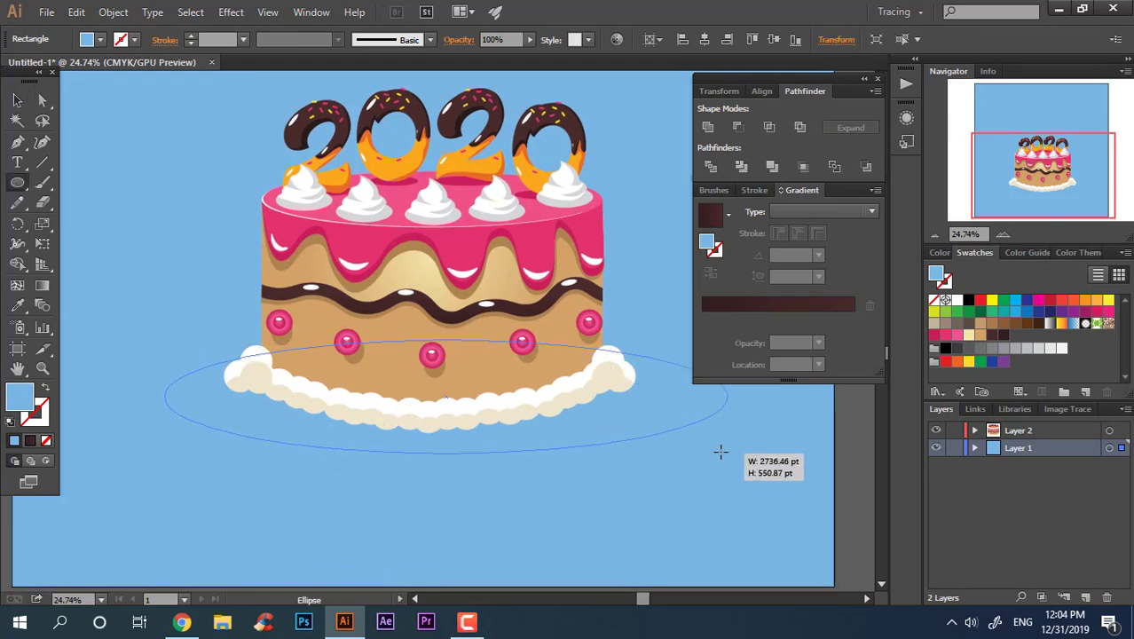
click(16, 100)
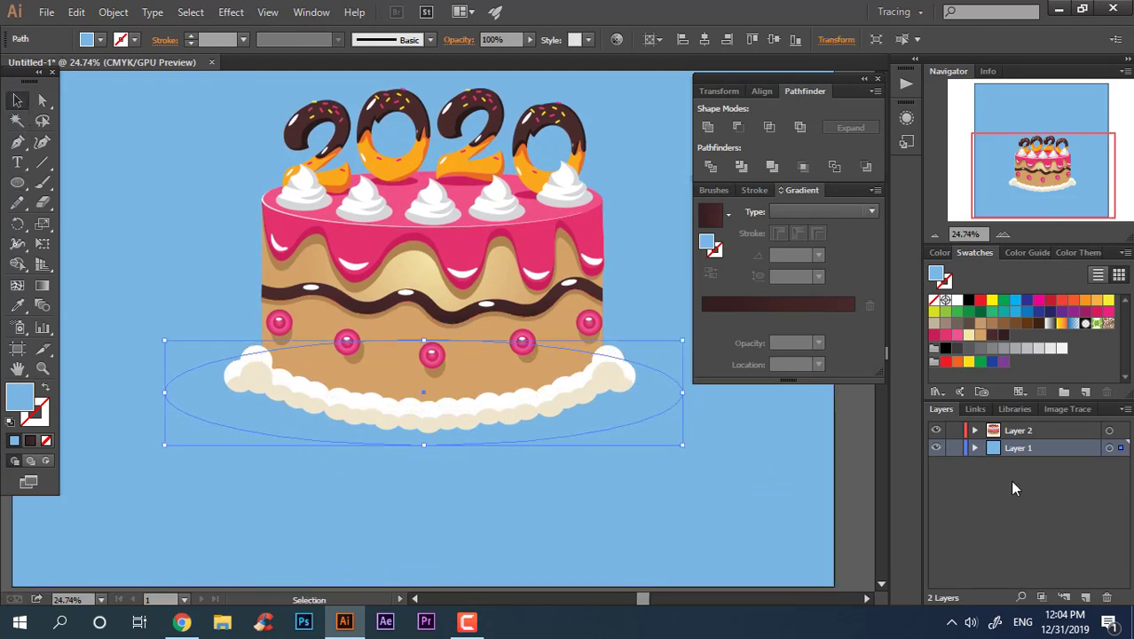
click(1018, 430)
key(ctrl+f)
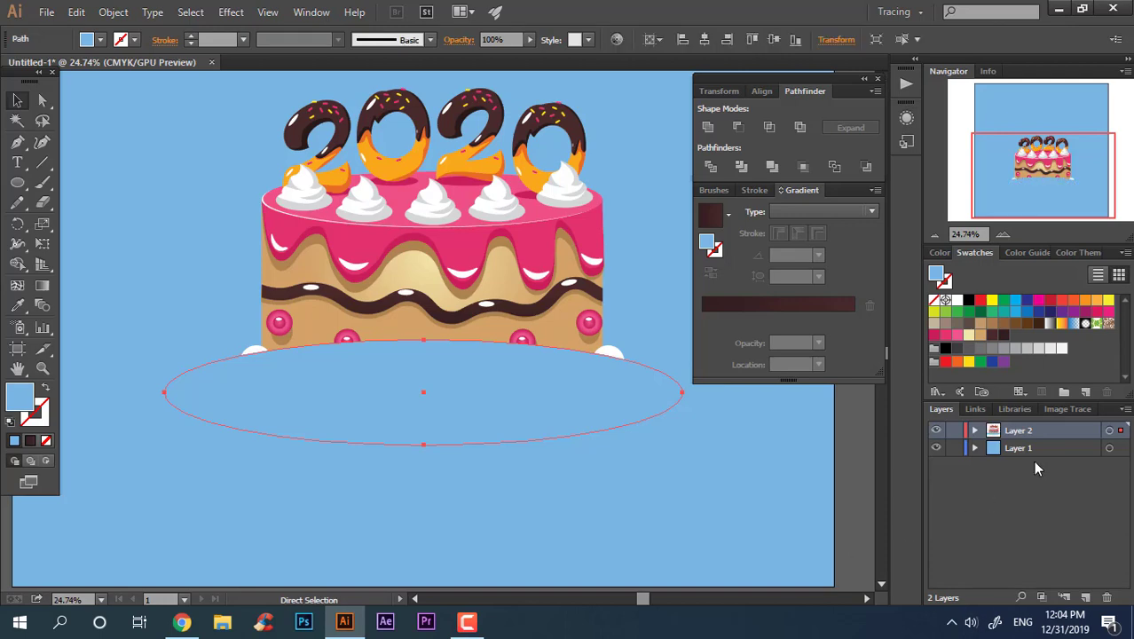
key(ctrl+shift+bracketleft)
Step: Fill the plate ellipse with pink using the Color Picker
double_click(19, 397)
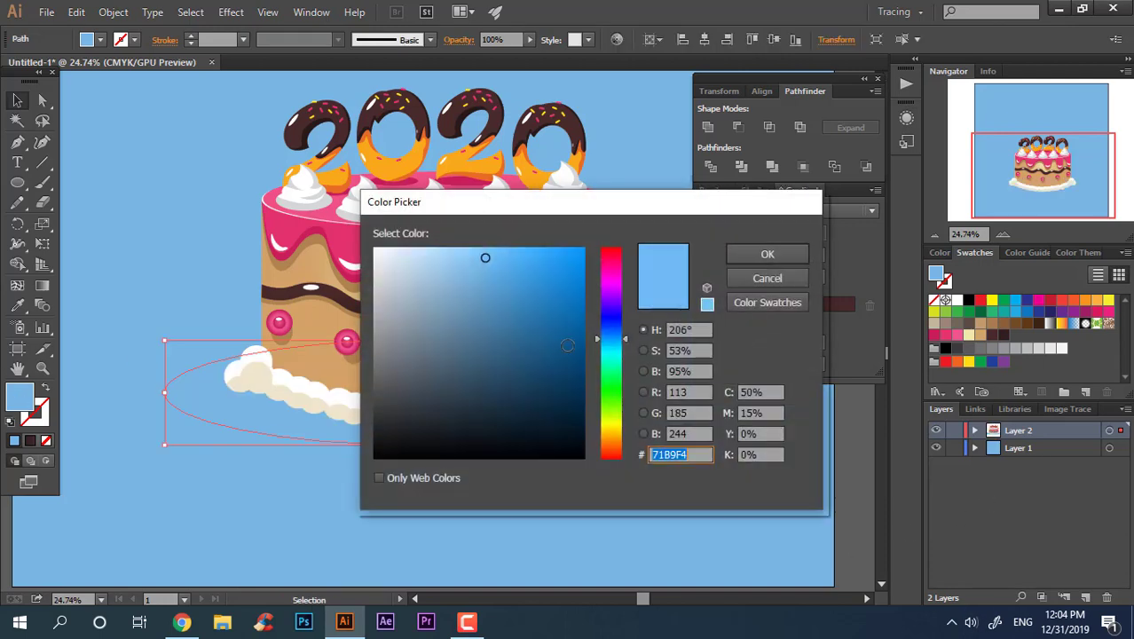
drag(611, 339, 621, 444)
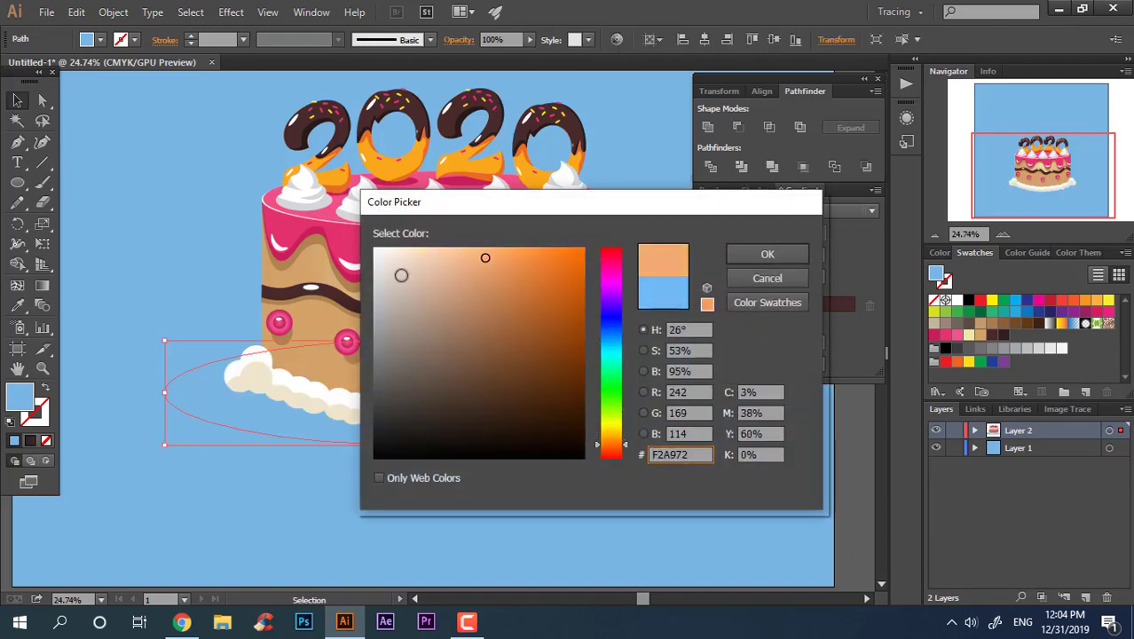
click(410, 255)
click(768, 254)
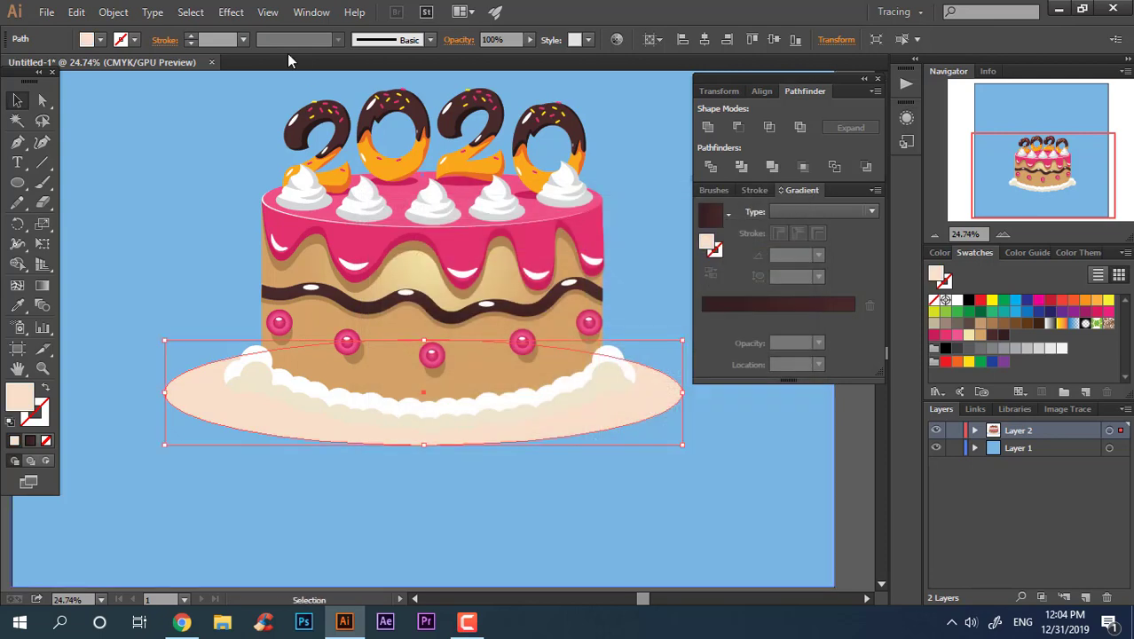
double_click(19, 396)
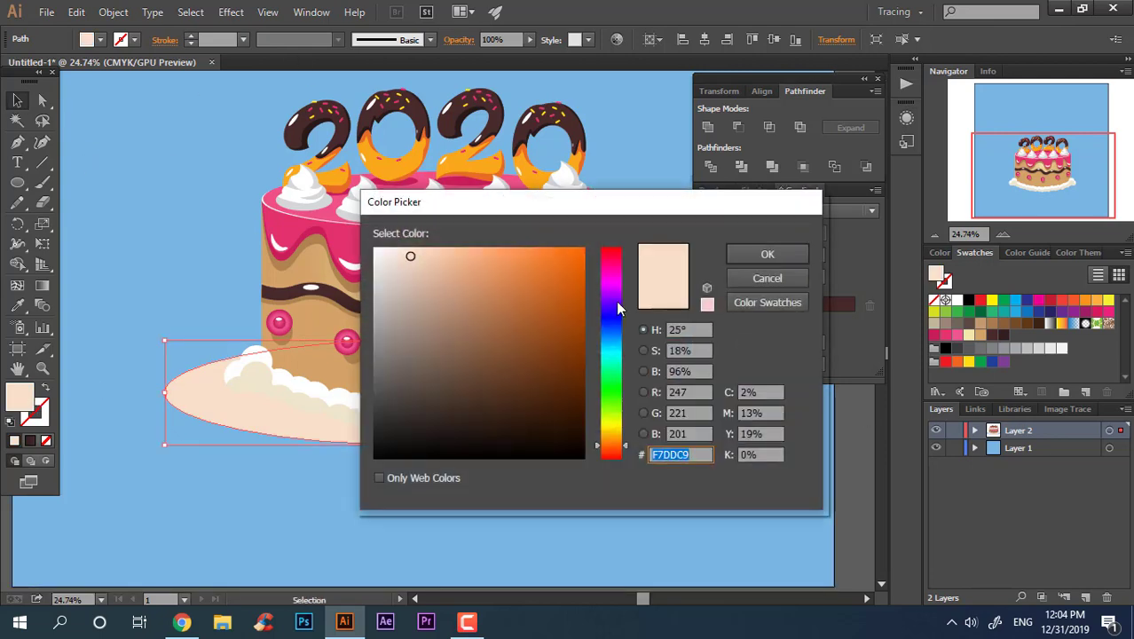
drag(621, 308, 621, 262)
click(500, 255)
click(790, 259)
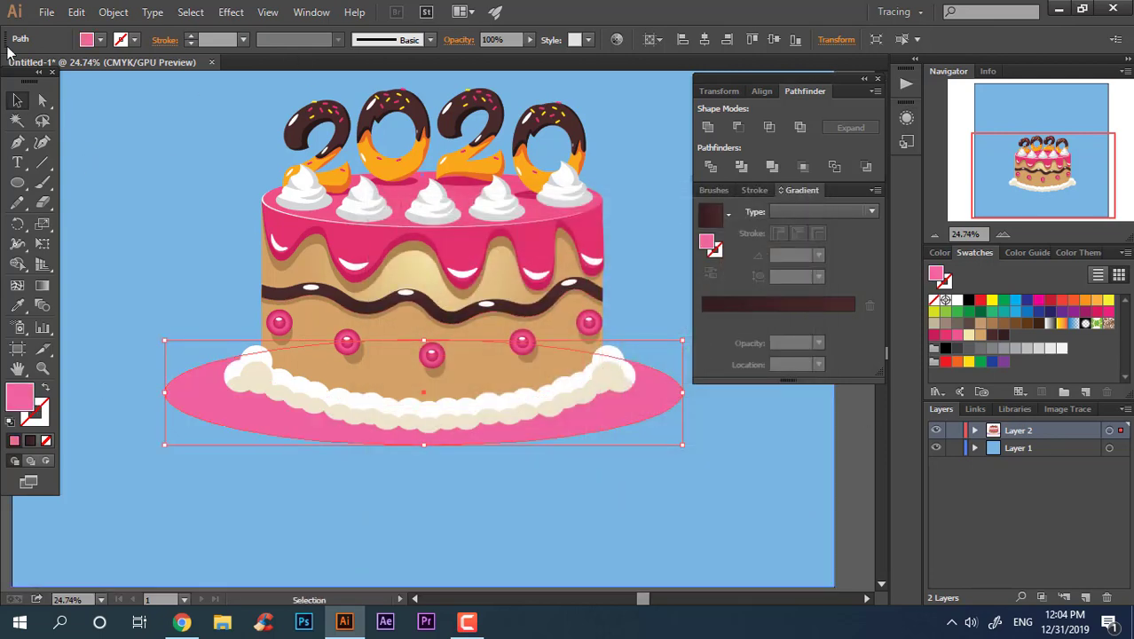
Step: Lock the blue background layer
drag(615, 423, 293, 89)
key(ctrl+z)
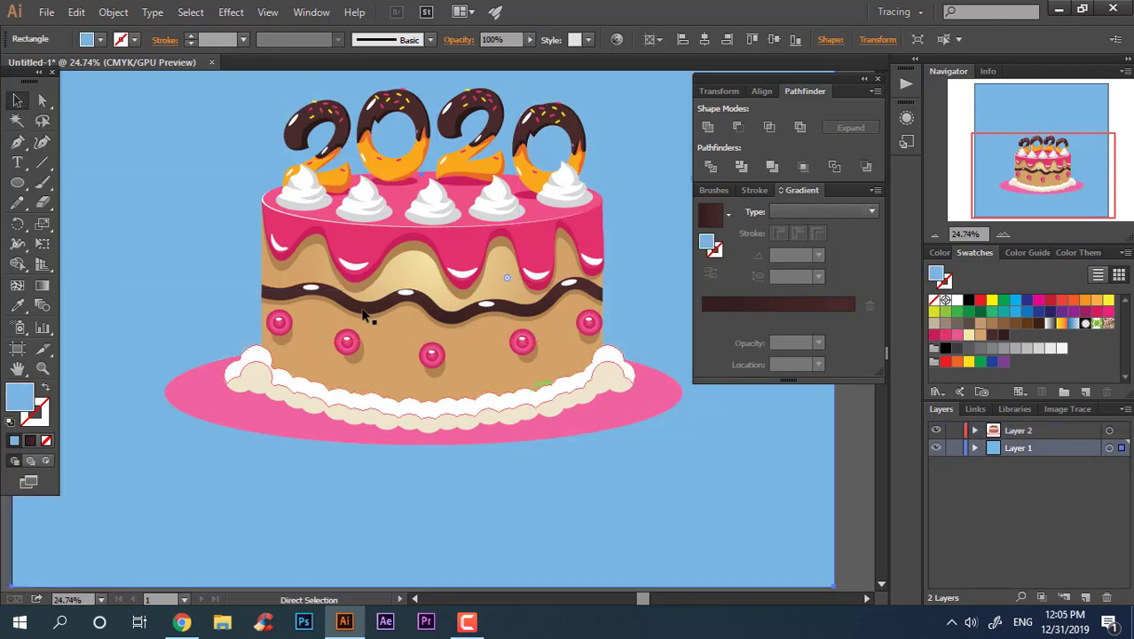
click(954, 448)
Step: Select all the cake artwork and align it horizontally centred over the pink plate
drag(658, 481, 526, 304)
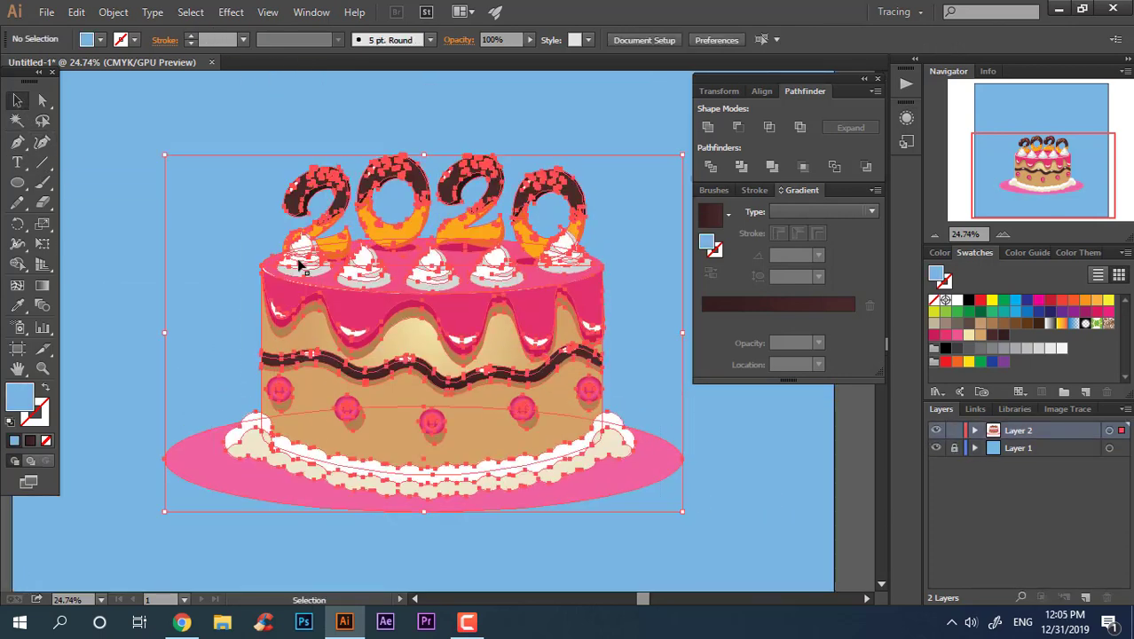
right_click(455, 366)
click(691, 475)
click(650, 479)
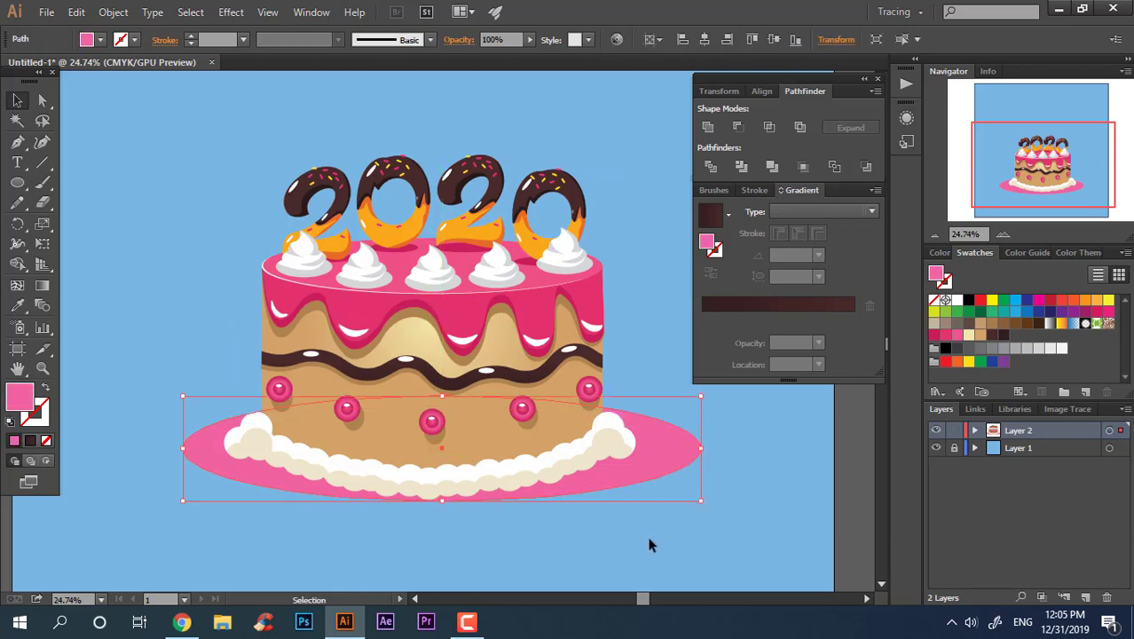
key(ctrl+a)
click(703, 39)
click(653, 476)
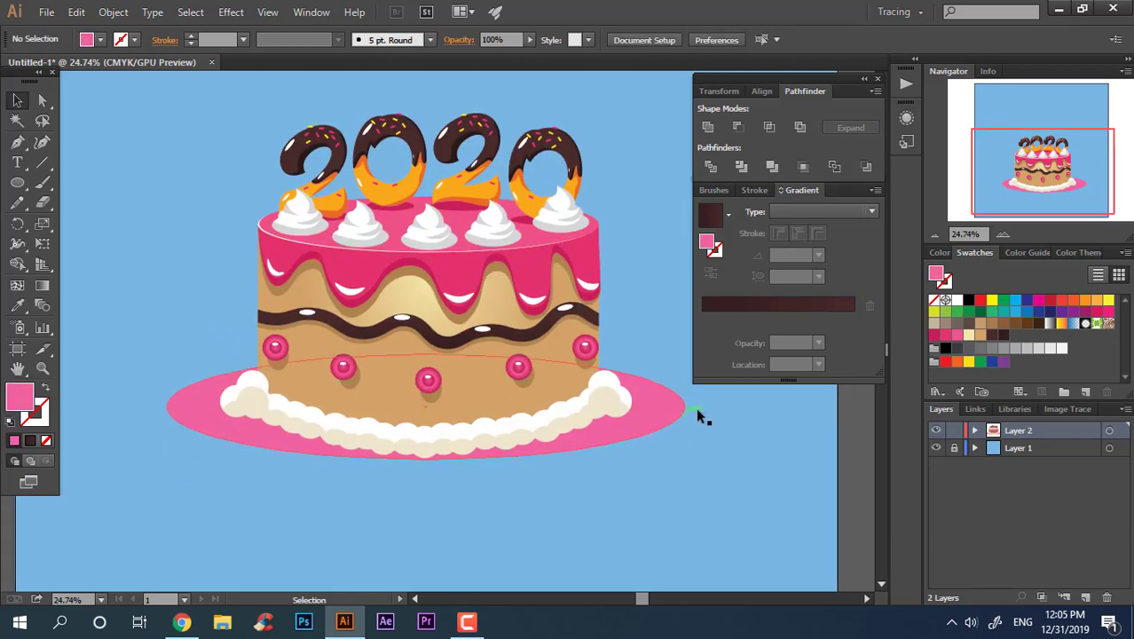
Step: Copy the pink plate 61 pt lower and fill the copy a deeper pink
drag(653, 476, 653, 397)
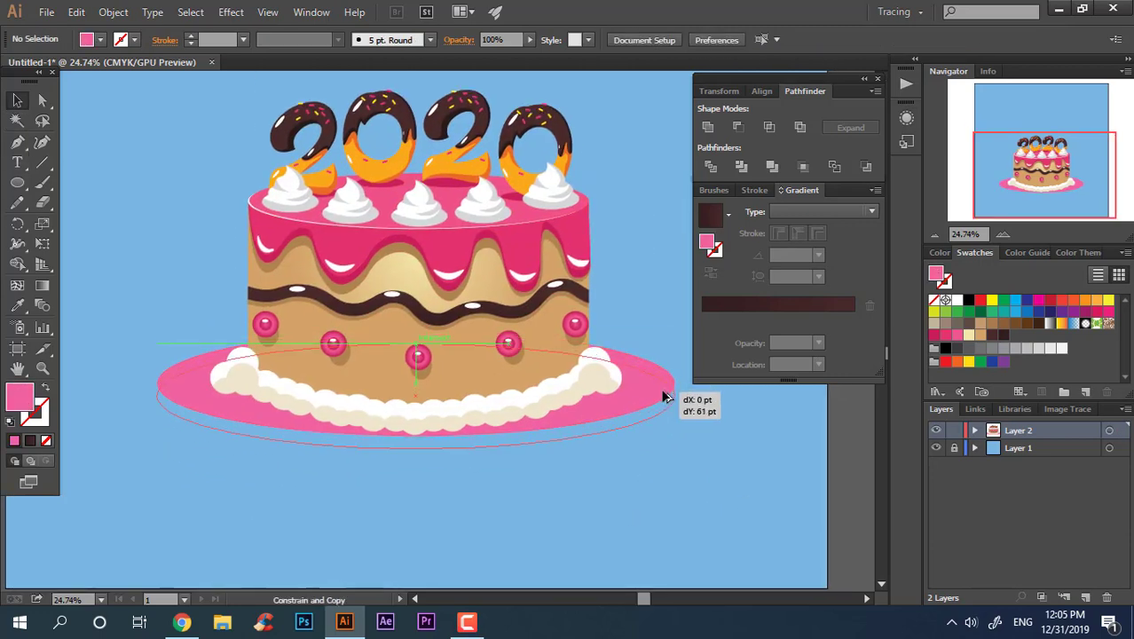
click(668, 390)
double_click(19, 396)
drag(510, 268, 523, 278)
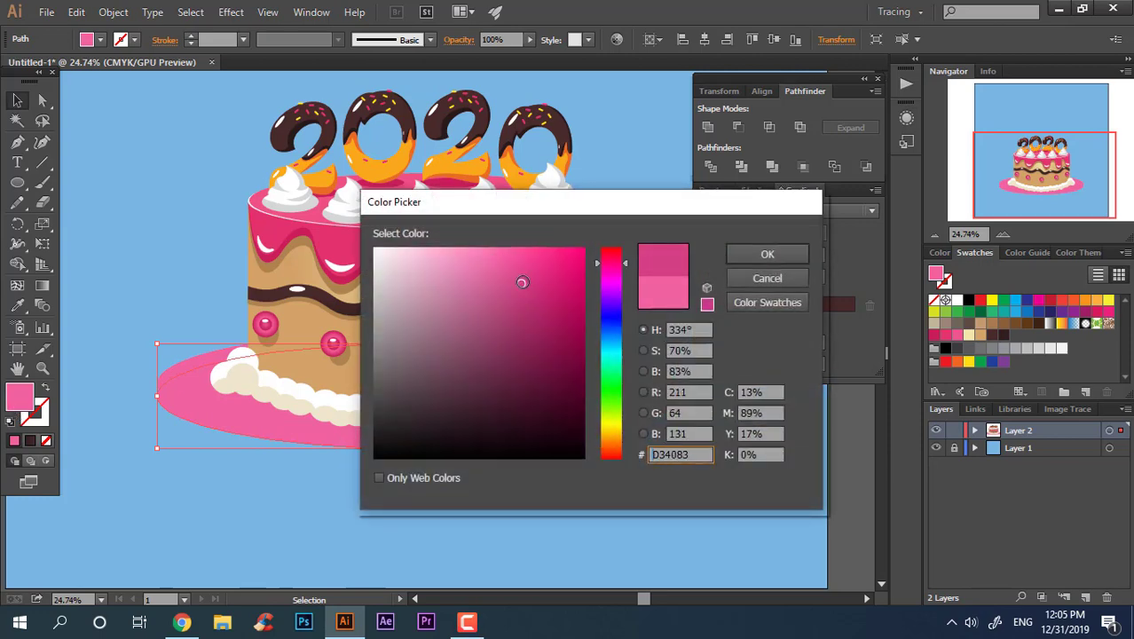
key(Return)
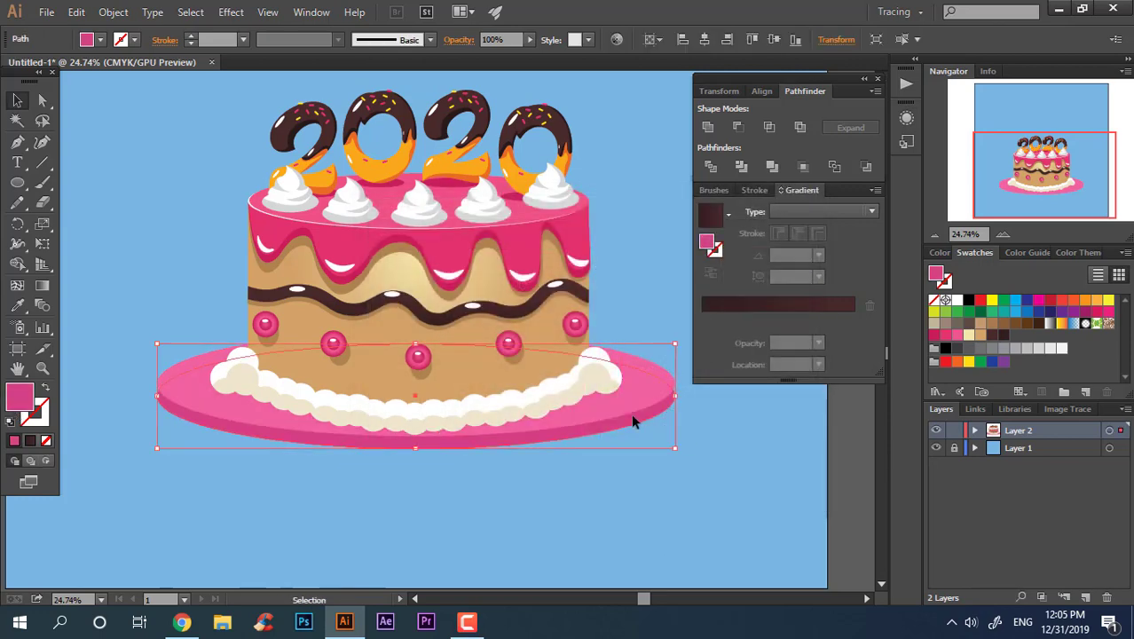
Step: Draw a darker pink side piece along the plate's right rim
key(ctrl+shift+a)
key(z)
drag(633, 419, 812, 574)
click(17, 143)
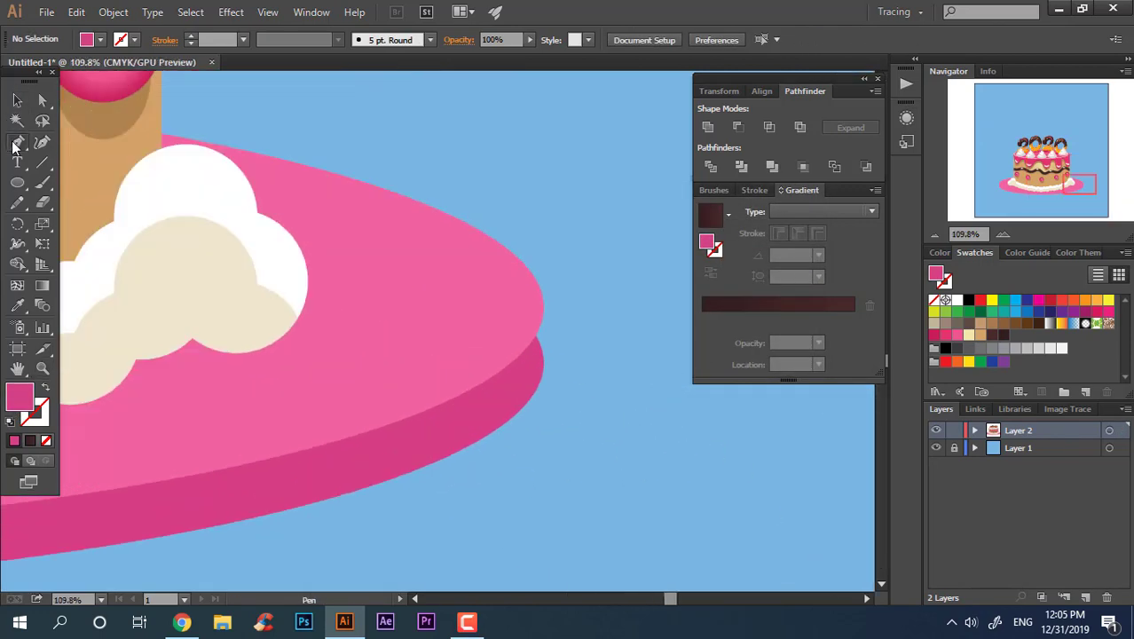
click(543, 363)
click(545, 308)
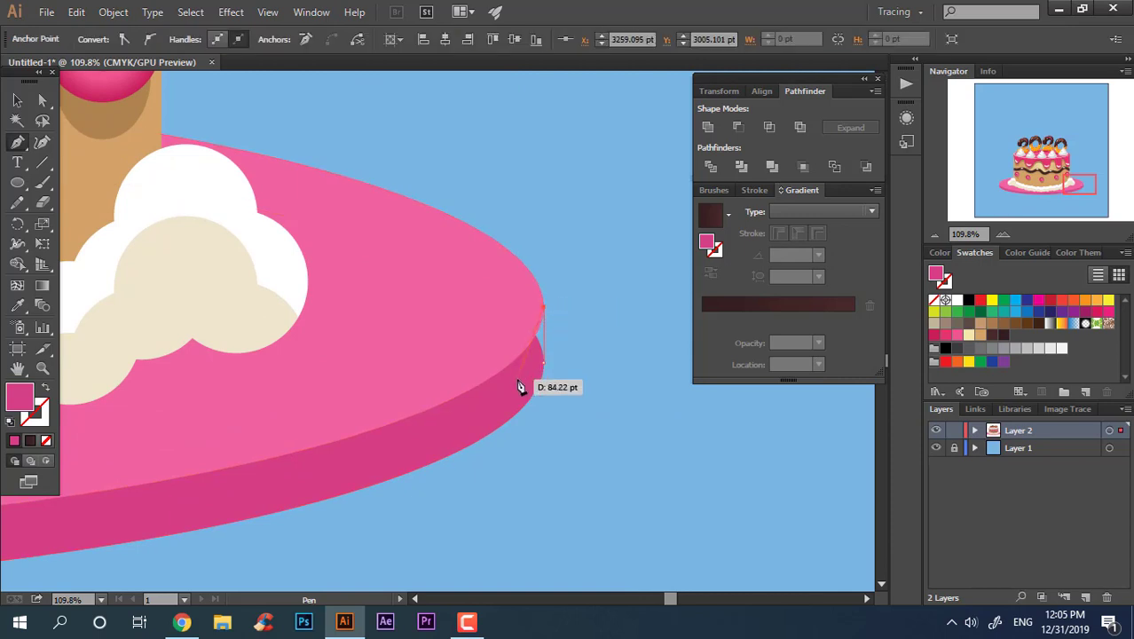
scroll(549, 380, up, 2)
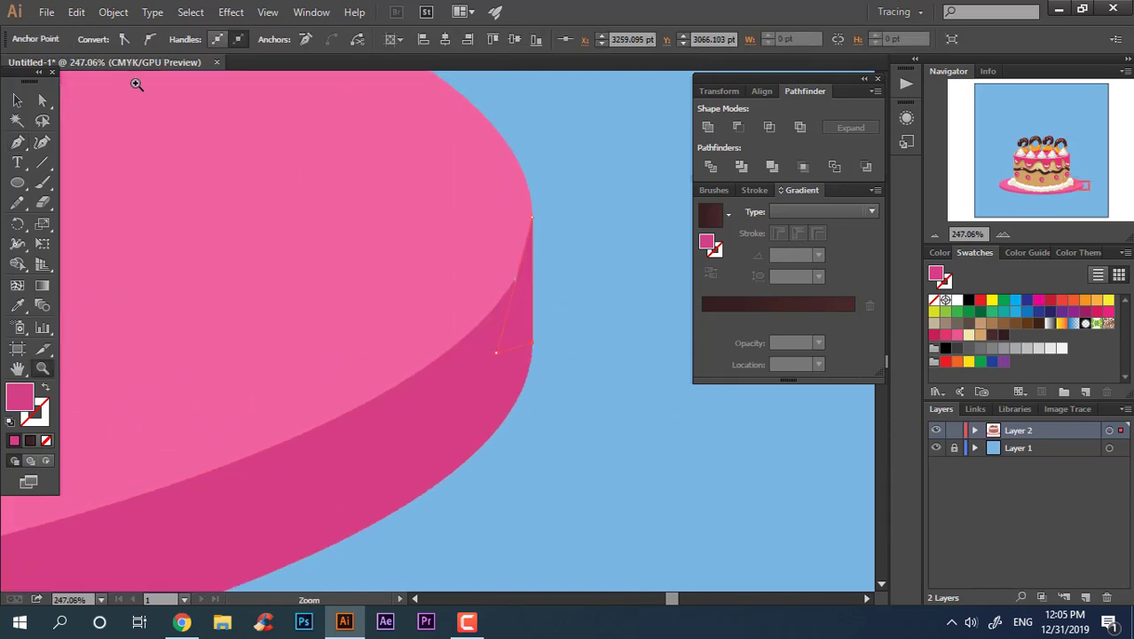
scroll(521, 315, up, 2)
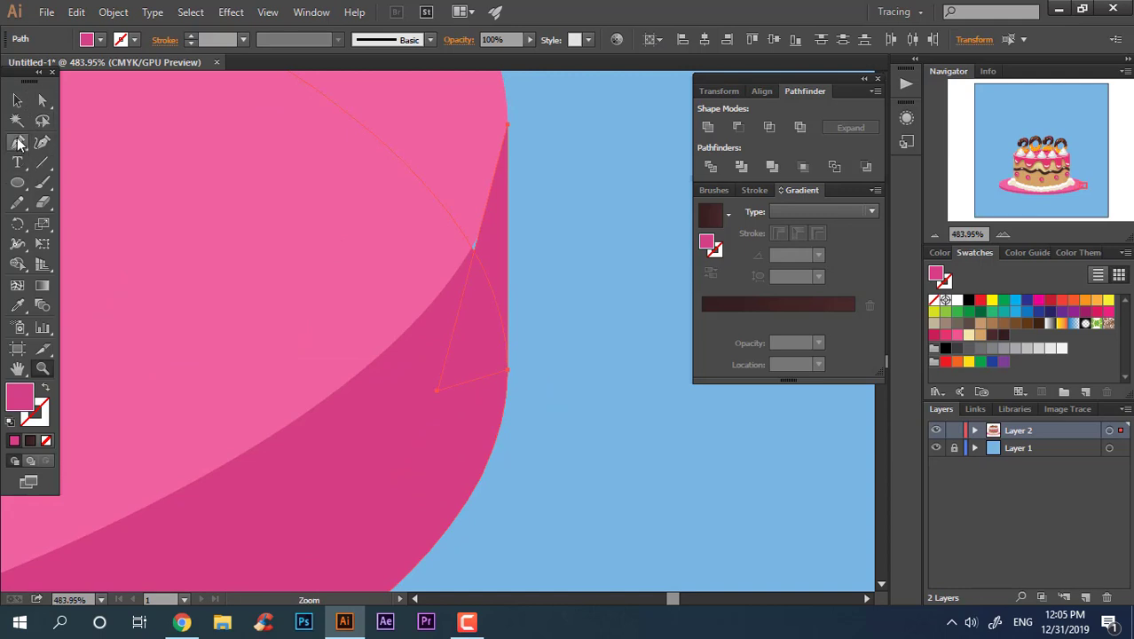
click(433, 394)
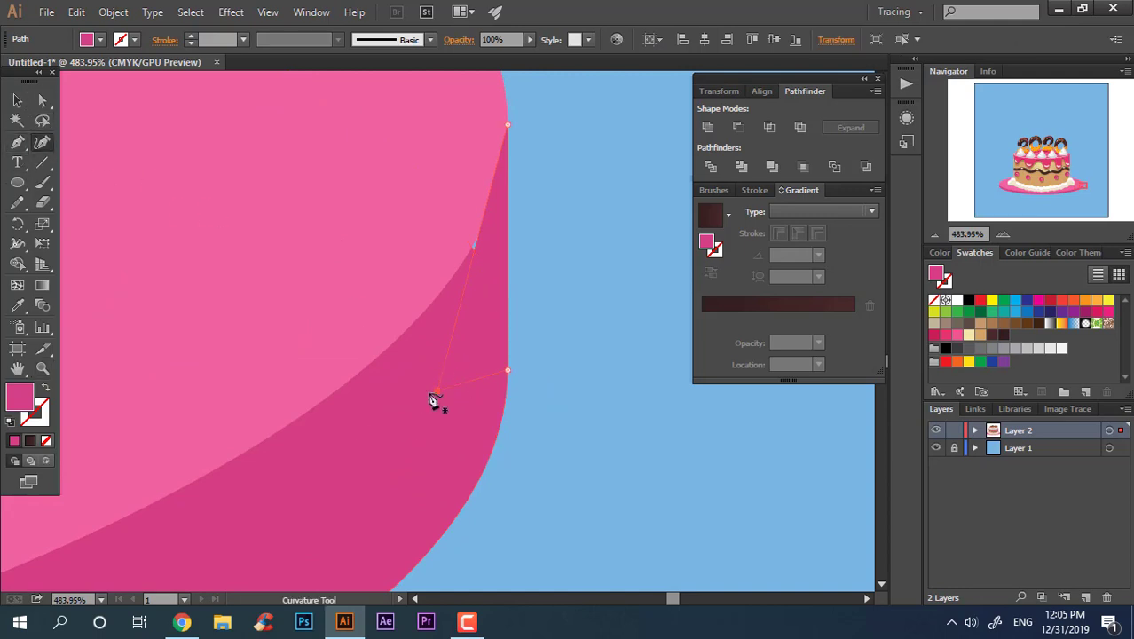
click(358, 406)
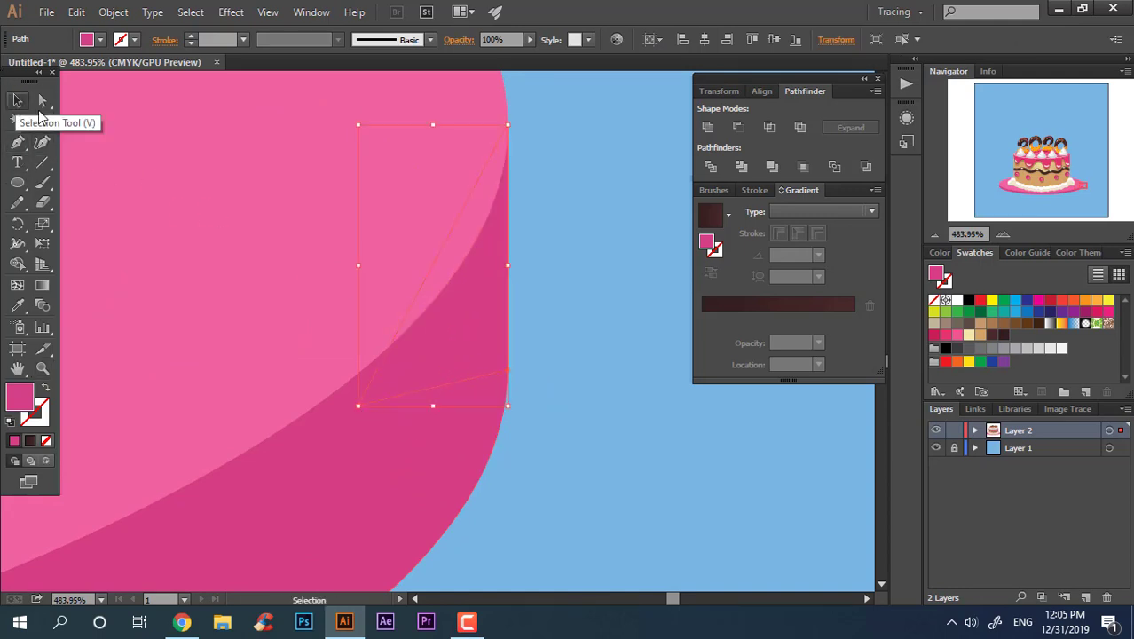
click(11, 123)
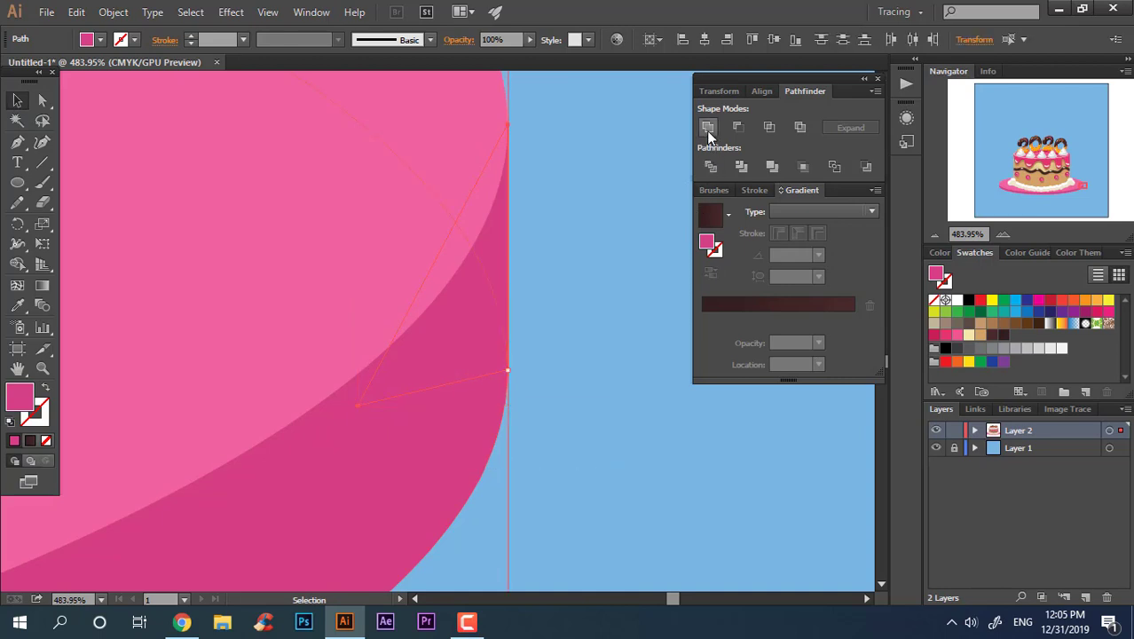
Step: Draw a matching side piece at the rim's left end and send it behind the plate top
key(z)
alt+click(544, 362)
alt+click(683, 417)
alt+click(602, 414)
click(240, 366)
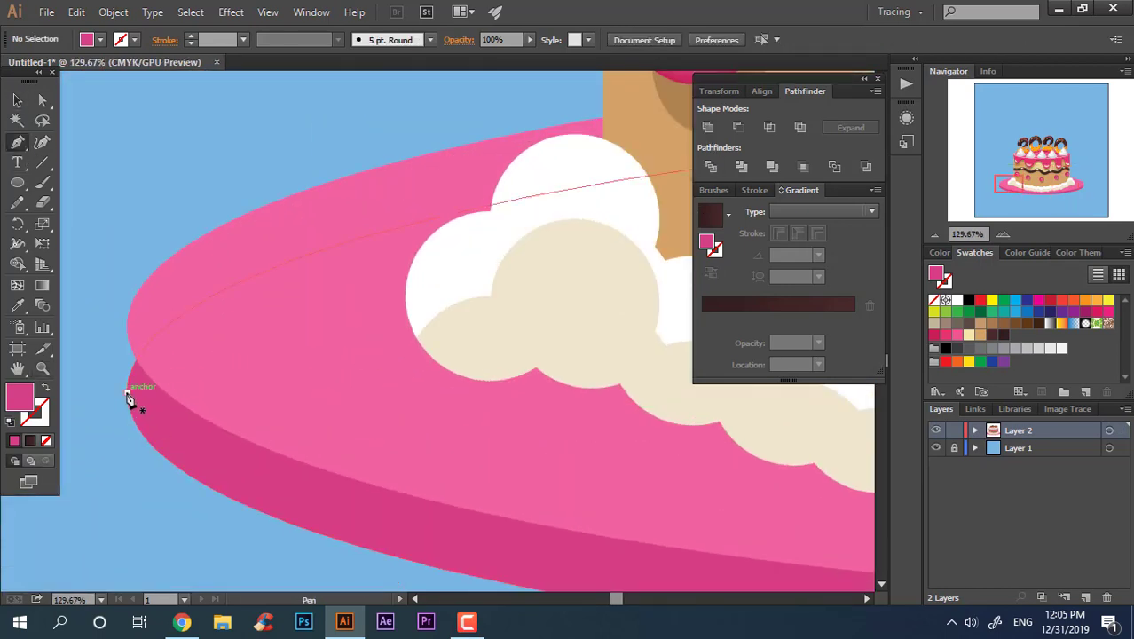
click(128, 392)
click(225, 401)
click(190, 449)
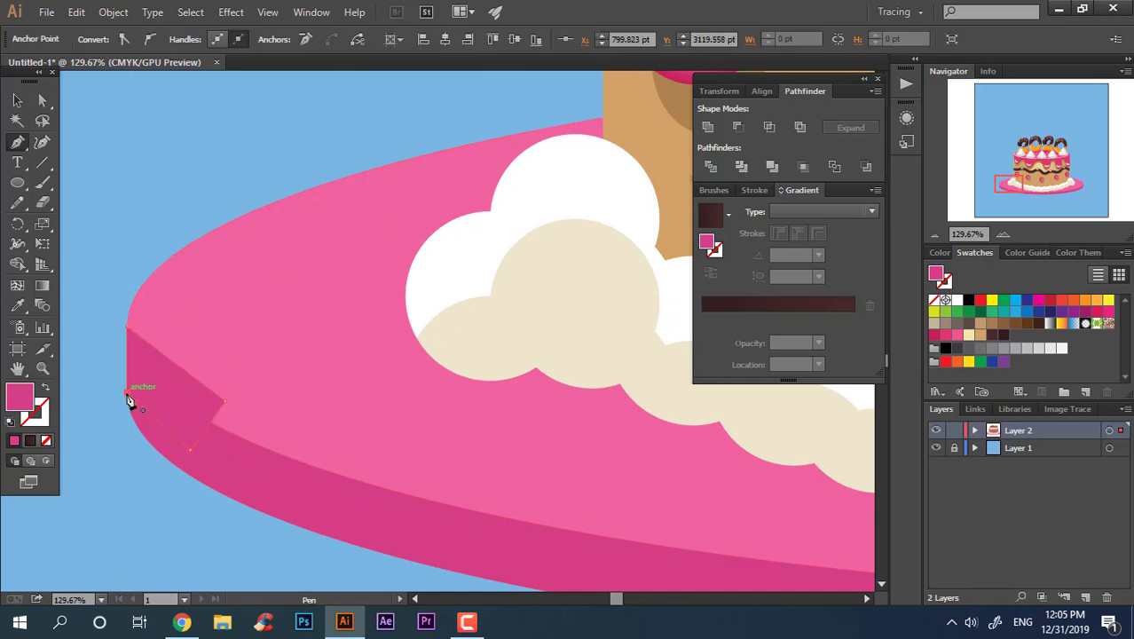
key(ctrl+shift+bracketleft)
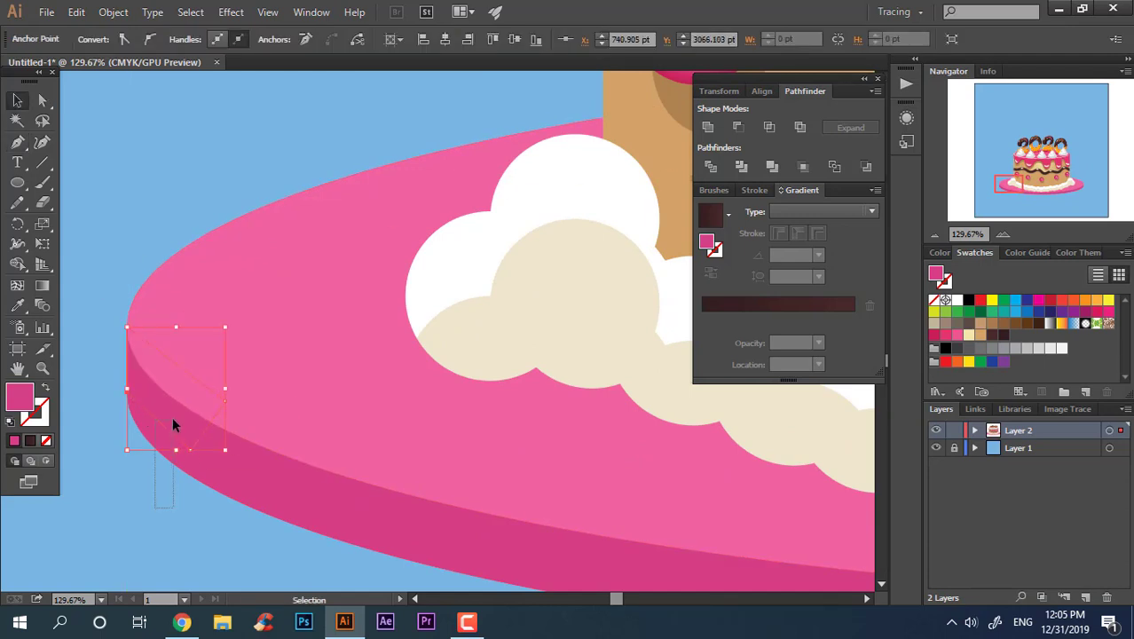
click(173, 423)
key(z)
scroll(532, 380, down, 10)
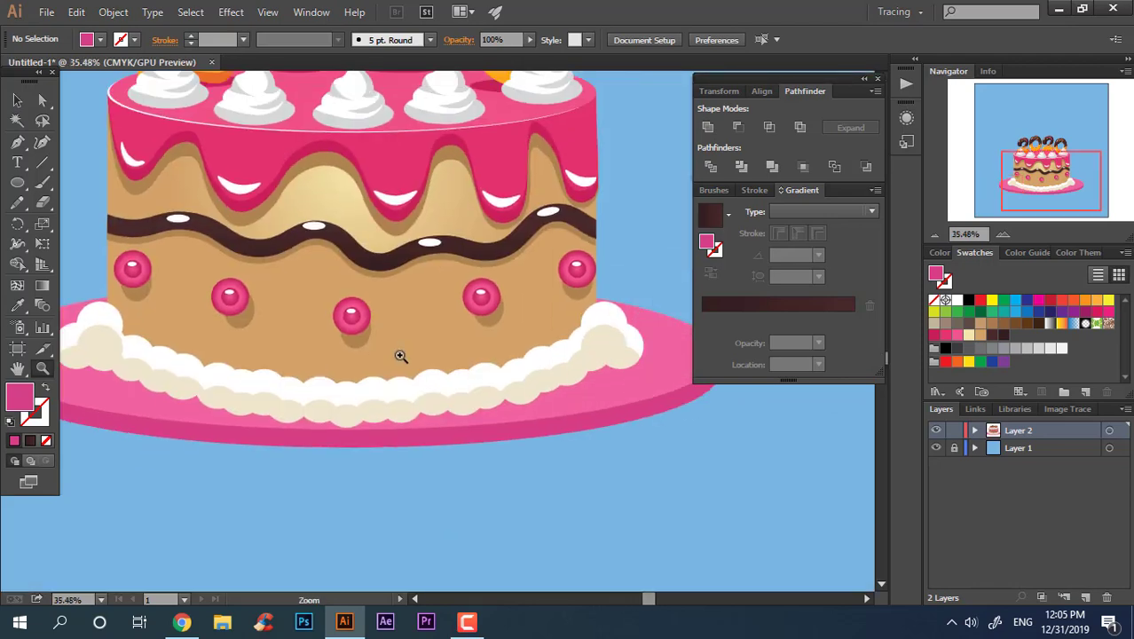
Step: Group the plate pieces and scale the group down into a lower base
drag(532, 380, 497, 382)
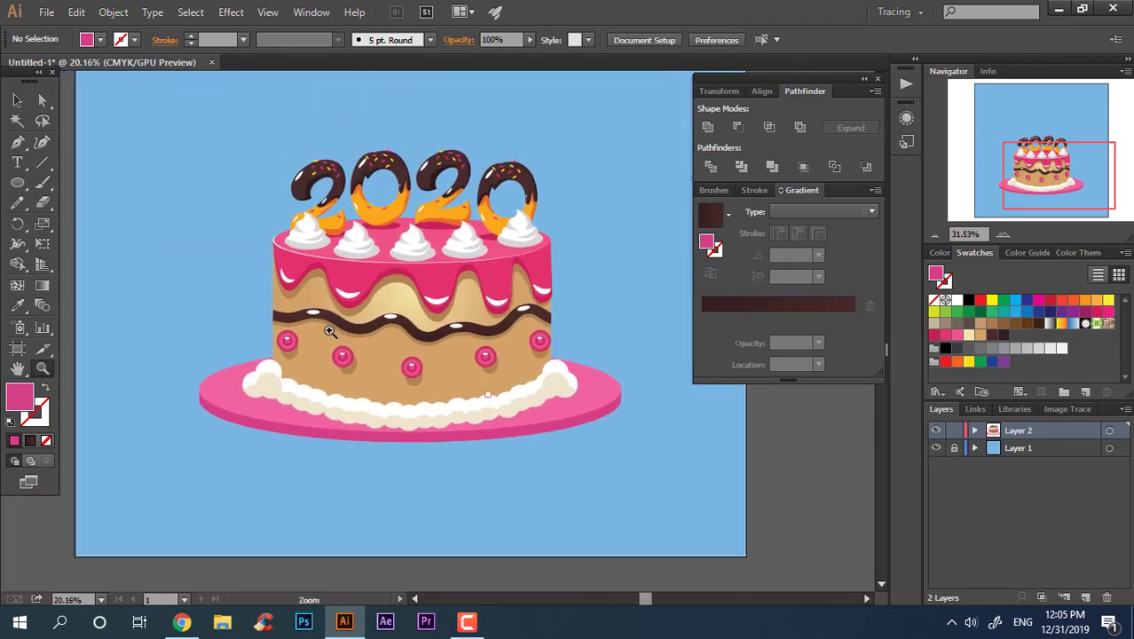
key(v)
drag(618, 430, 621, 443)
key(ctrl+z)
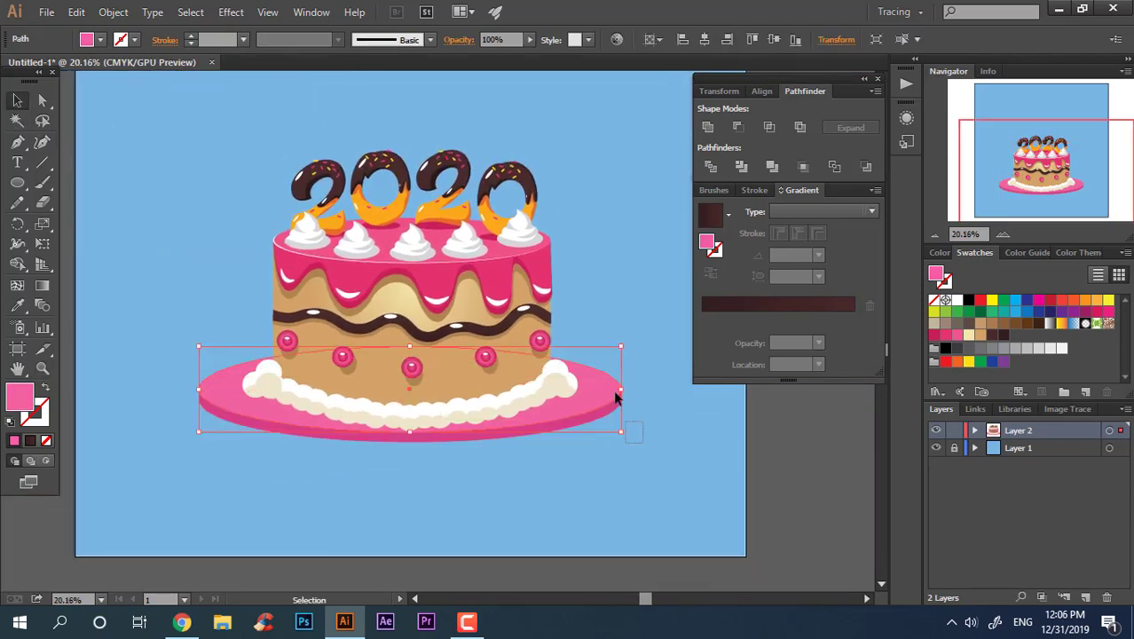
right_click(619, 401)
click(674, 233)
mouse_move(602, 385)
mouse_down()
mouse_move(608, 426)
mouse_move(542, 428)
mouse_up()
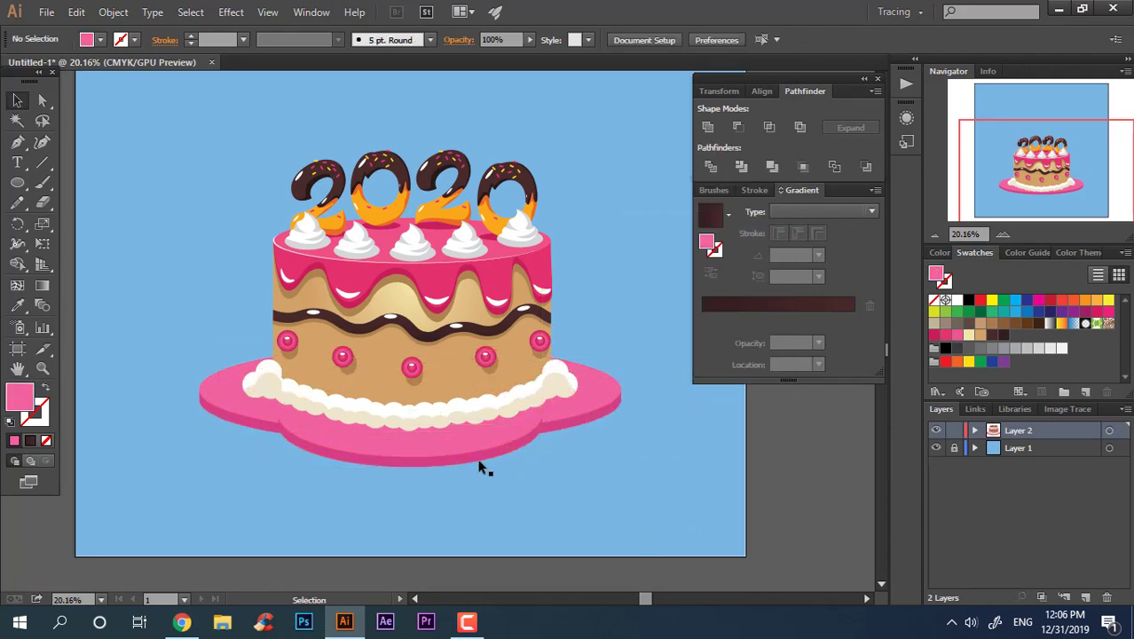
click(742, 502)
Step: Move the base ellipse up so it sits under the plate
scroll(506, 500, up, 2)
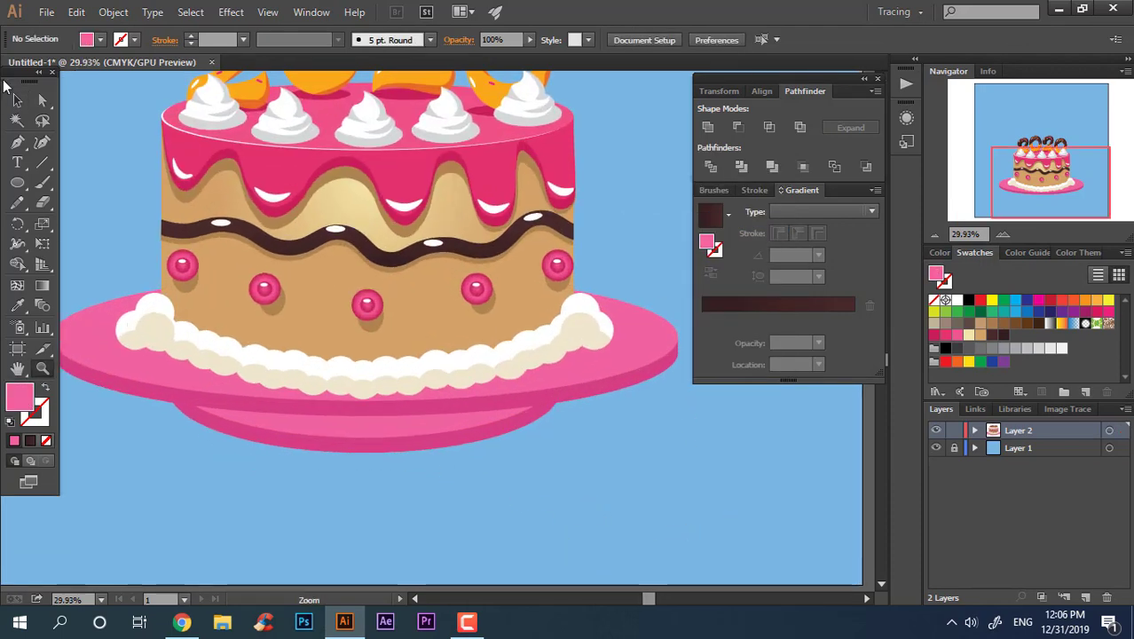
drag(386, 444, 392, 417)
scroll(526, 493, down, 2)
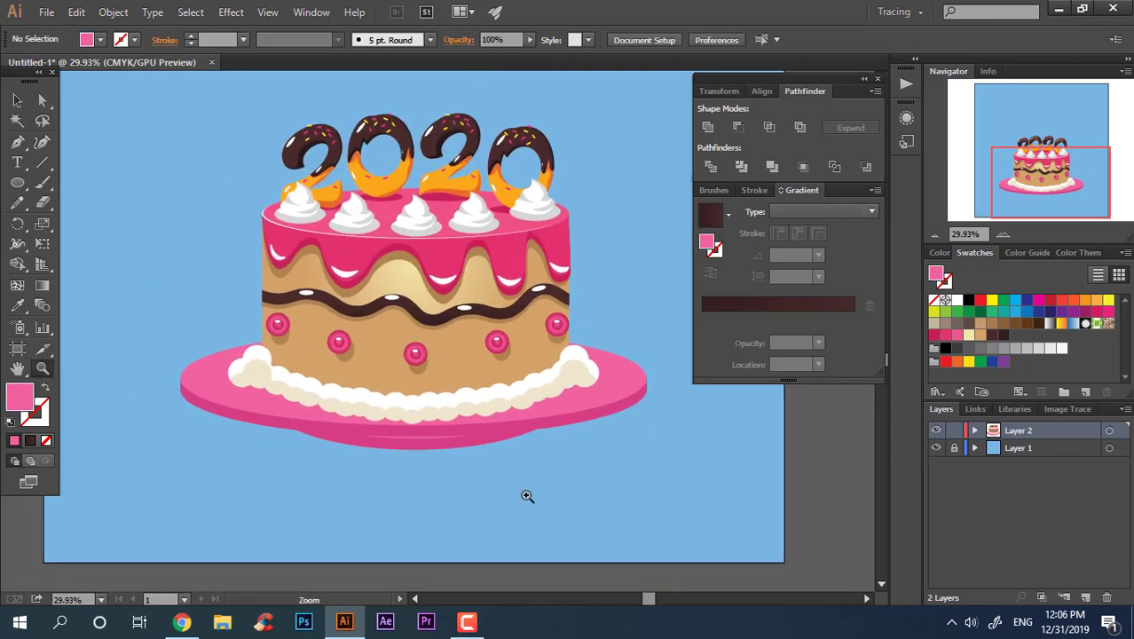
scroll(531, 410, up, 2)
scroll(639, 512, down, 3)
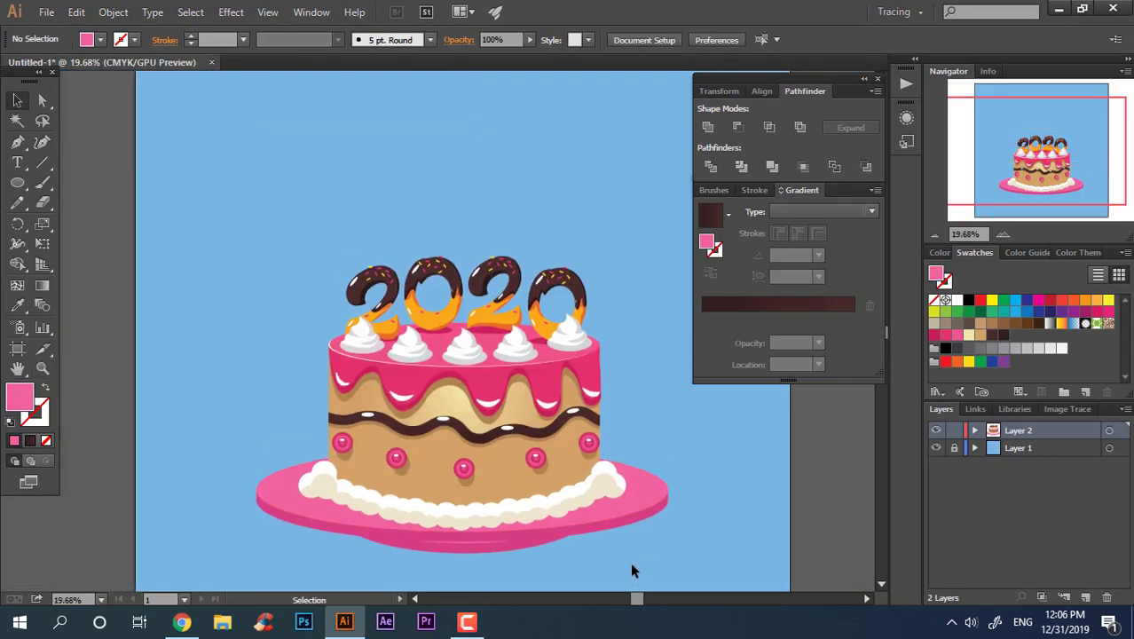
key(ctrl+a)
key(ctrl+shift+a)
scroll(497, 497, up, 1)
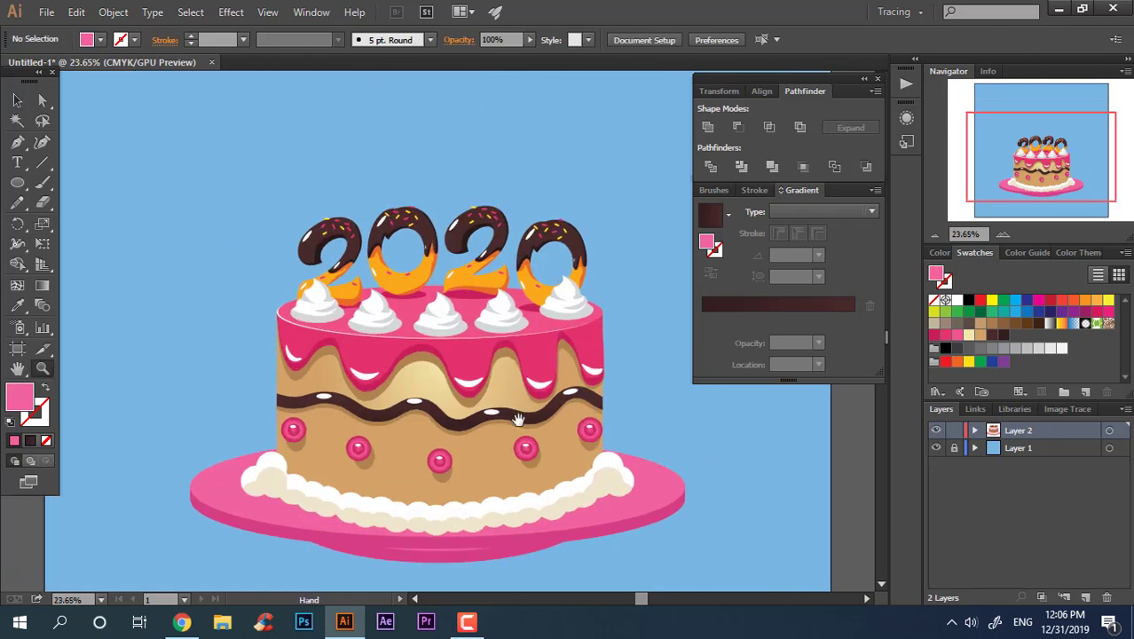
scroll(496, 516, up, 1)
scroll(496, 516, up, 3)
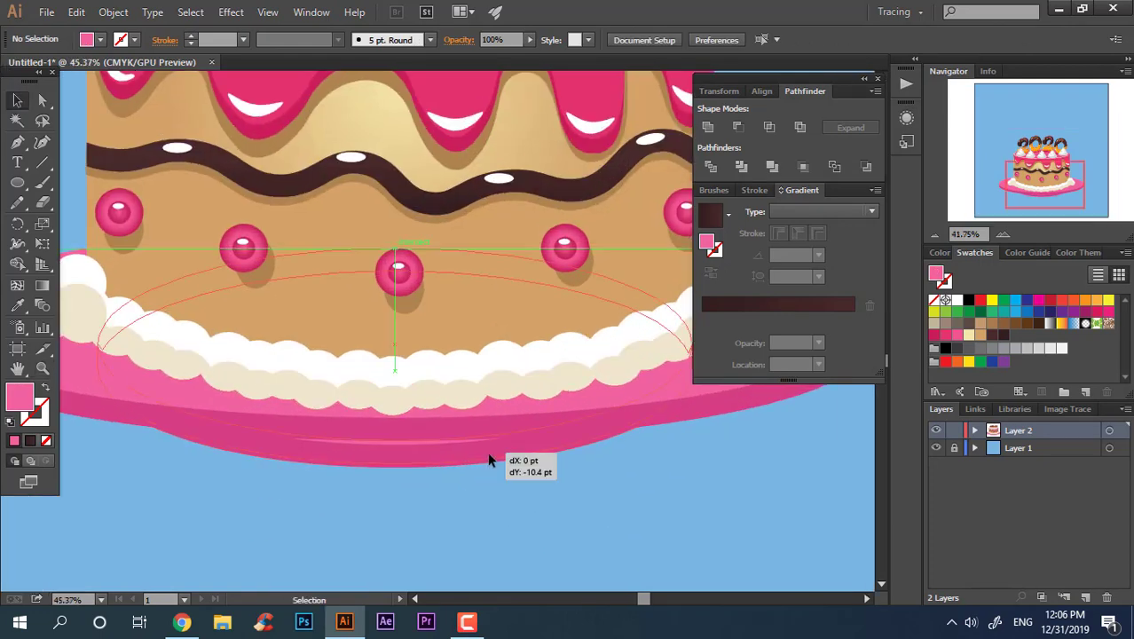
drag(487, 452, 376, 453)
scroll(562, 516, down, 2)
scroll(562, 516, up, 1)
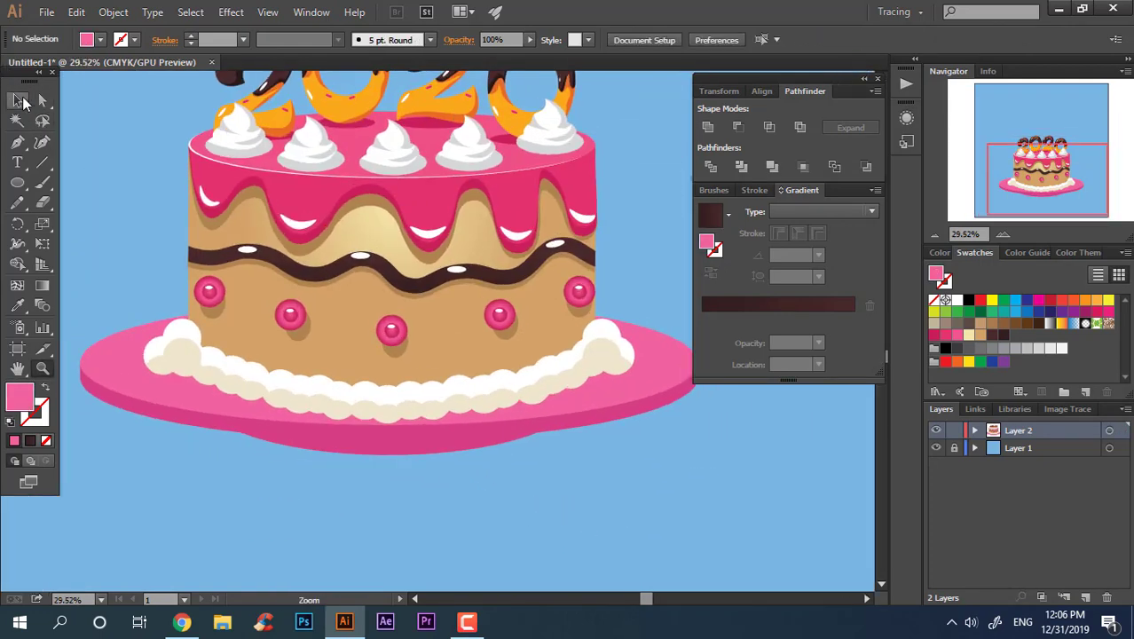
Step: Unite the pedestal pieces in Pathfinder and fill the shape with a crimson swatch
key(v)
click(386, 448)
click(707, 127)
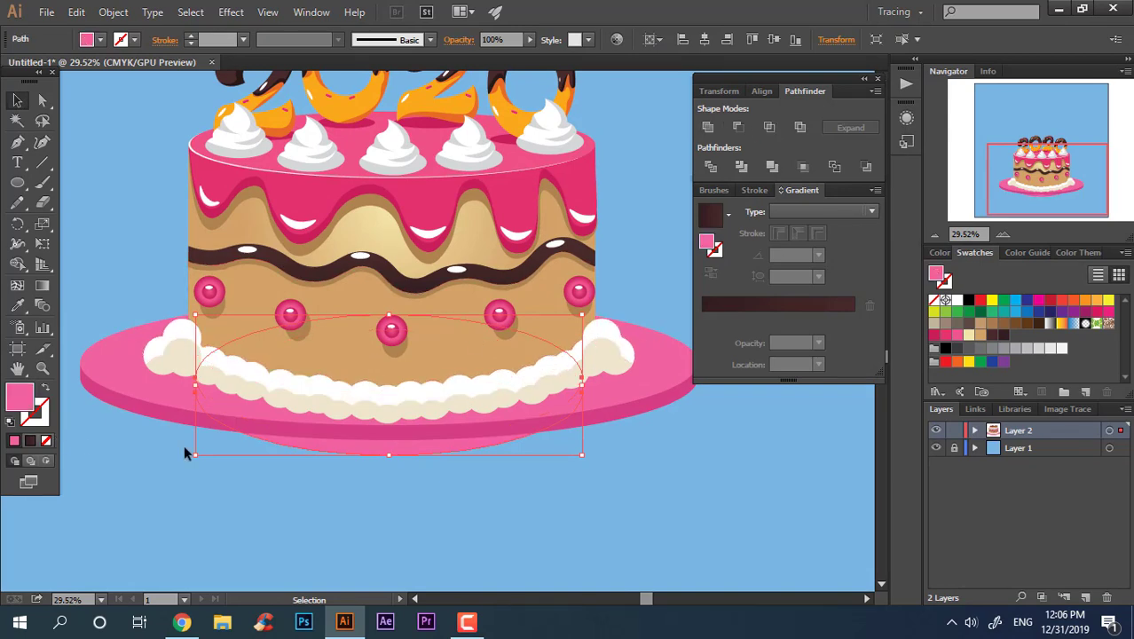
click(933, 334)
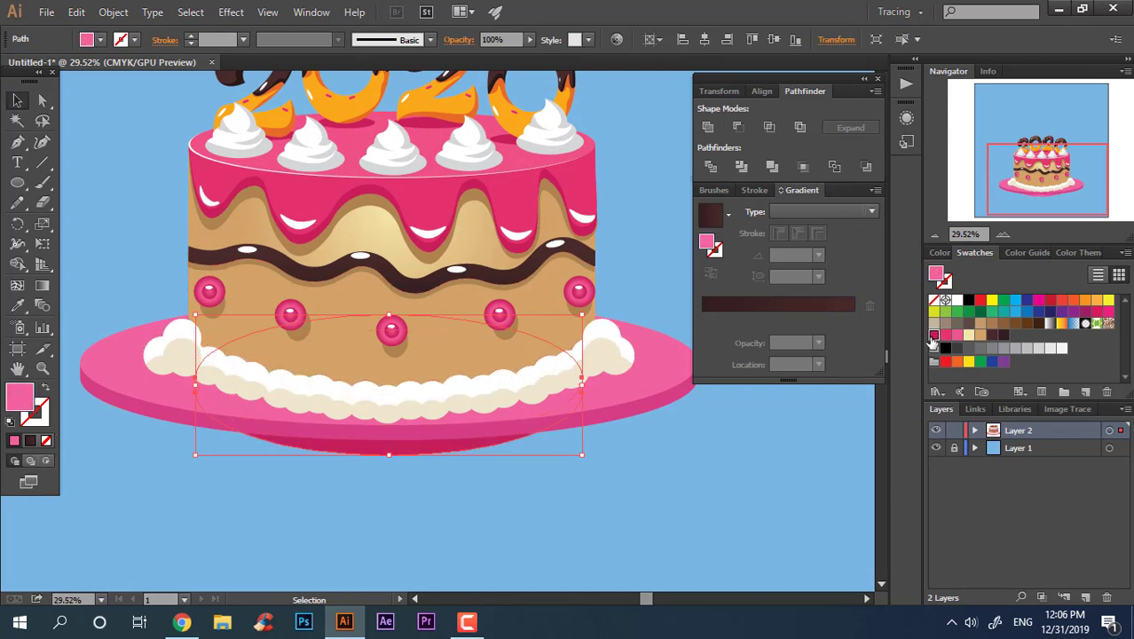
click(648, 495)
scroll(561, 488, down, 2)
scroll(561, 488, up, 4)
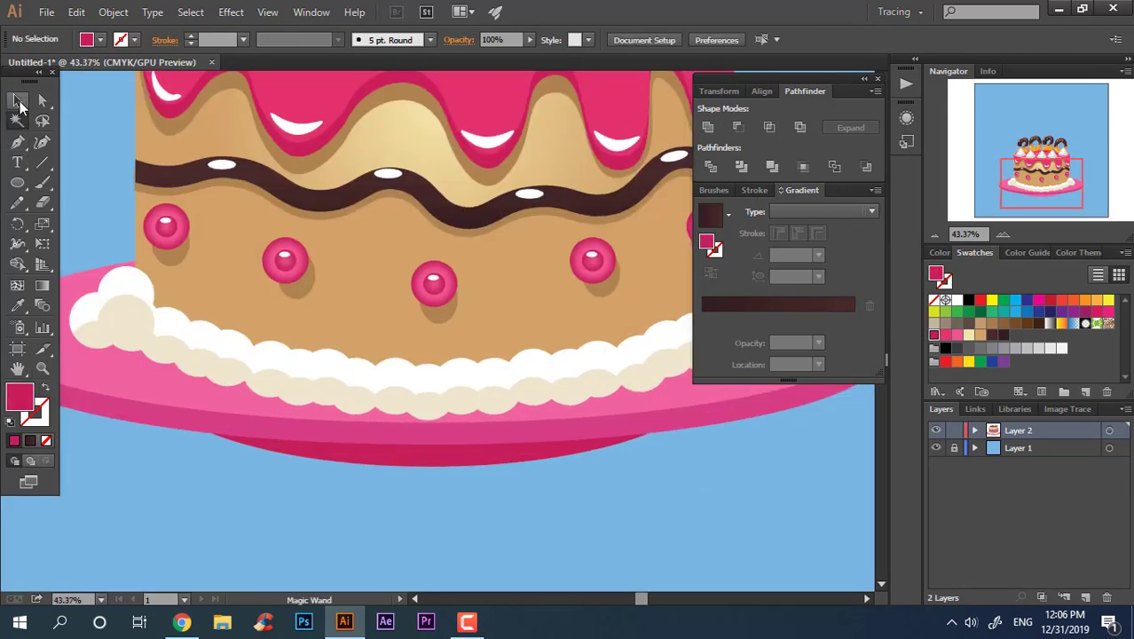
click(19, 105)
scroll(569, 450, down, 3)
scroll(499, 433, up, 1)
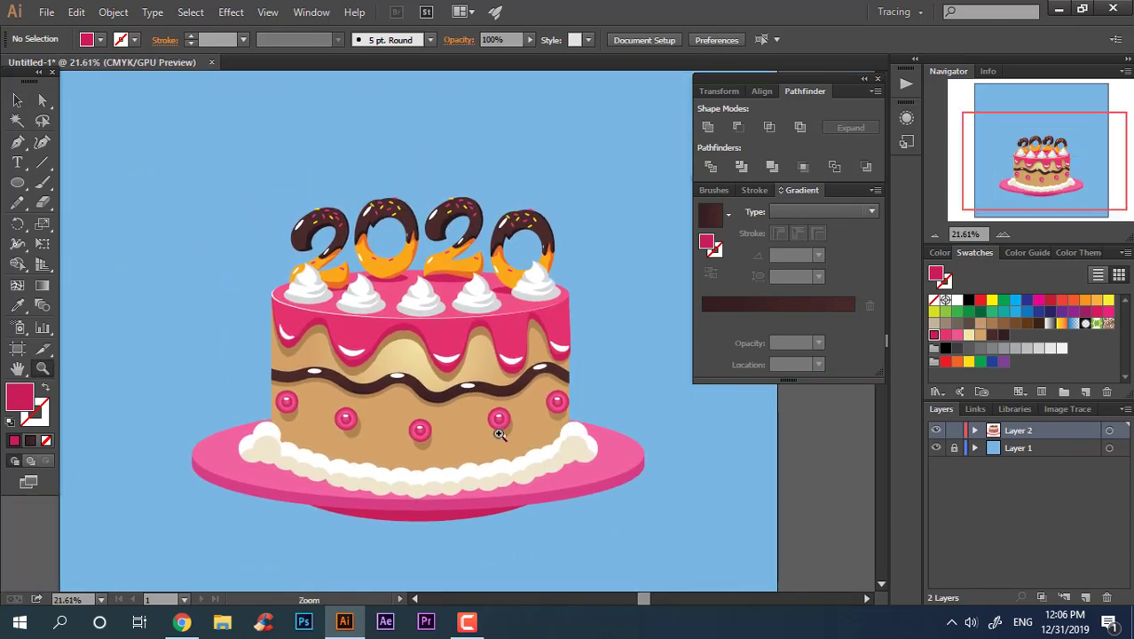
scroll(499, 433, up, 1)
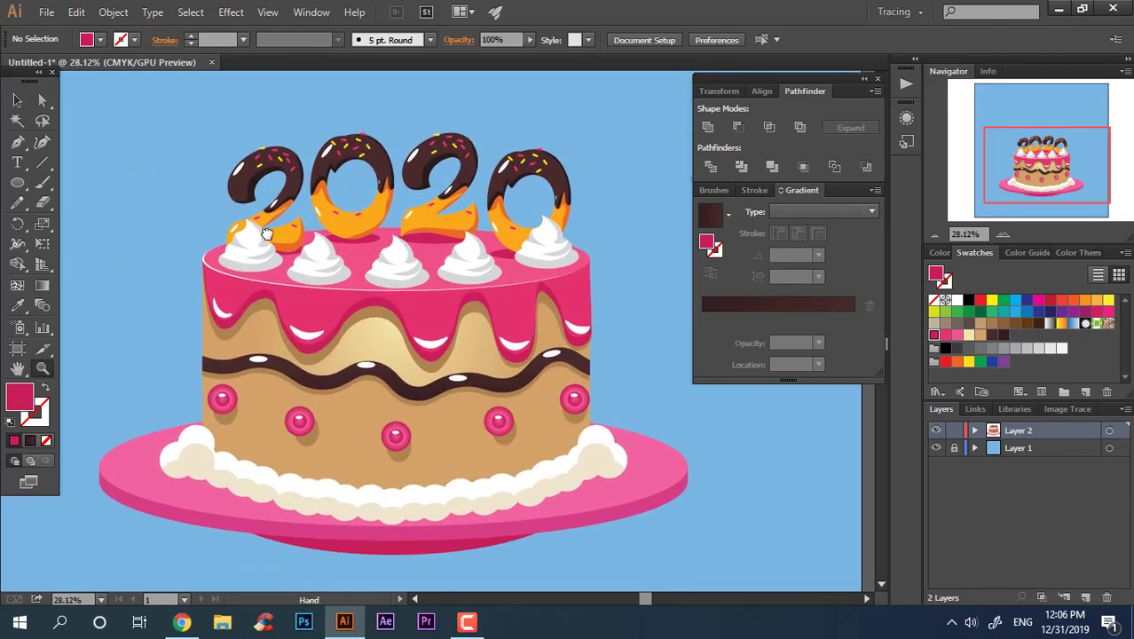
scroll(841, 552, up, 1)
drag(825, 473, 837, 457)
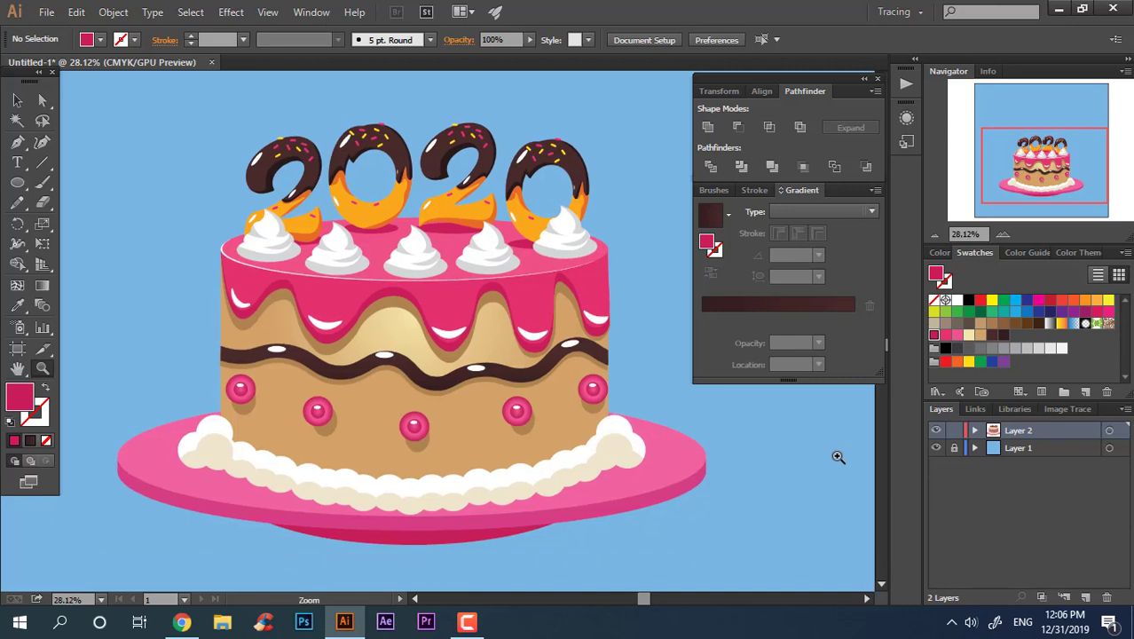